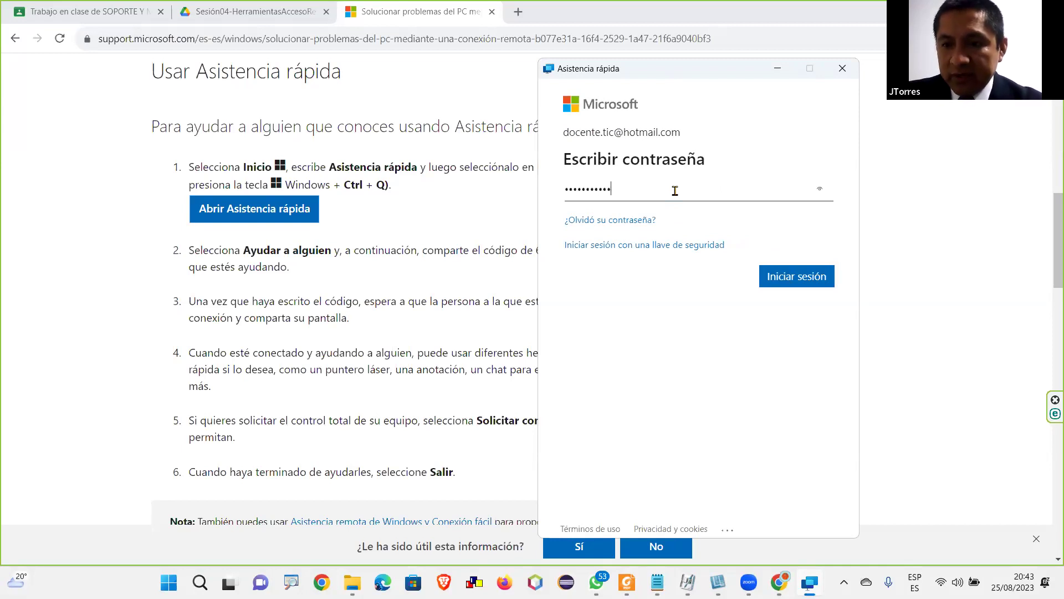
Step: Submit the password and choose Sí to stay signed in, bringing up the security code
click(797, 275)
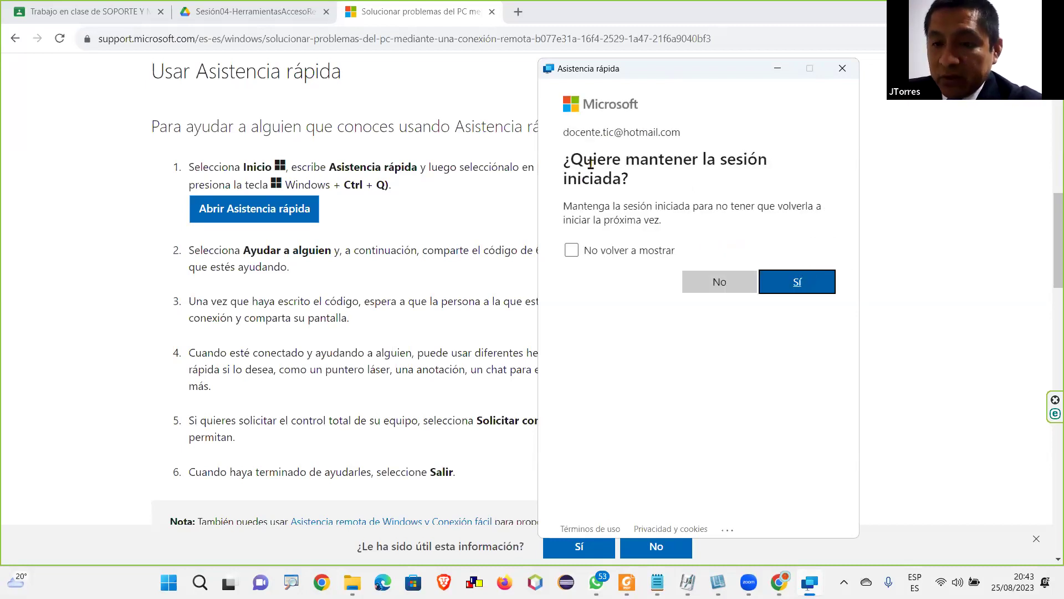
drag(565, 133, 690, 135)
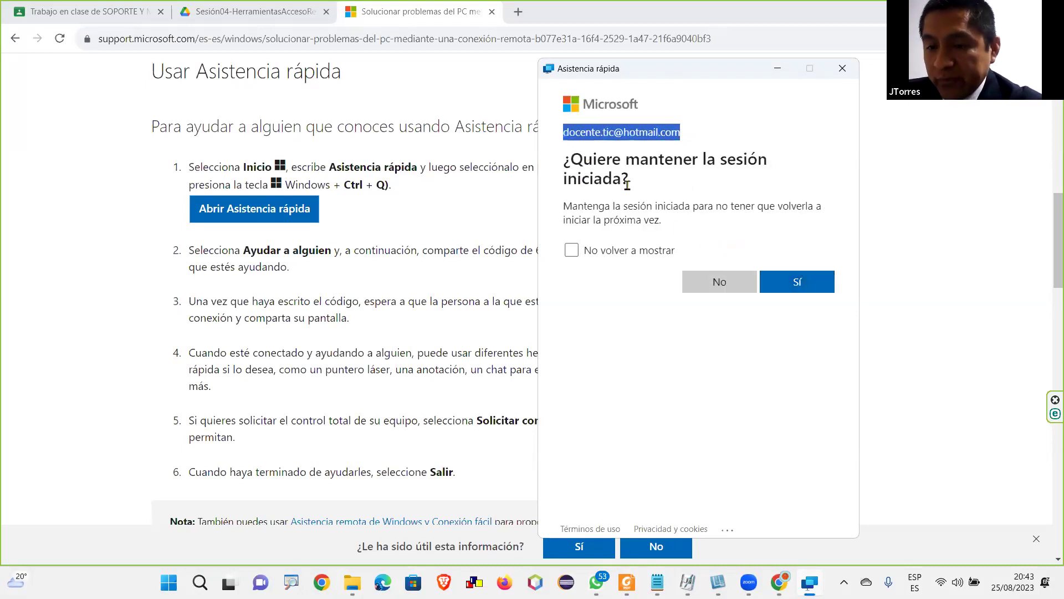
click(808, 287)
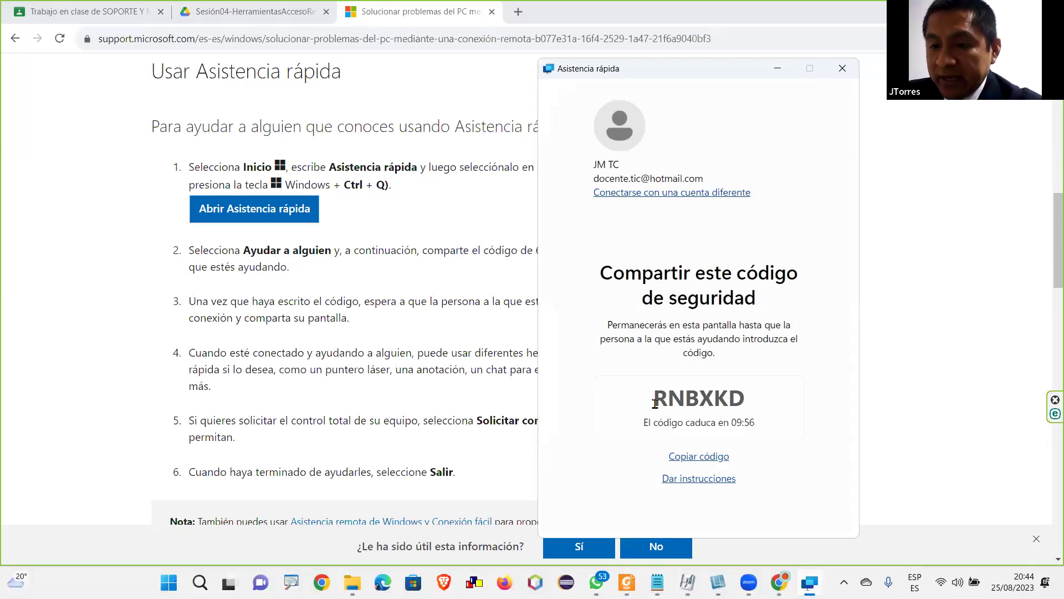
Step: Select the security code and move the Quick Assist window up and to the left
double_click(704, 400)
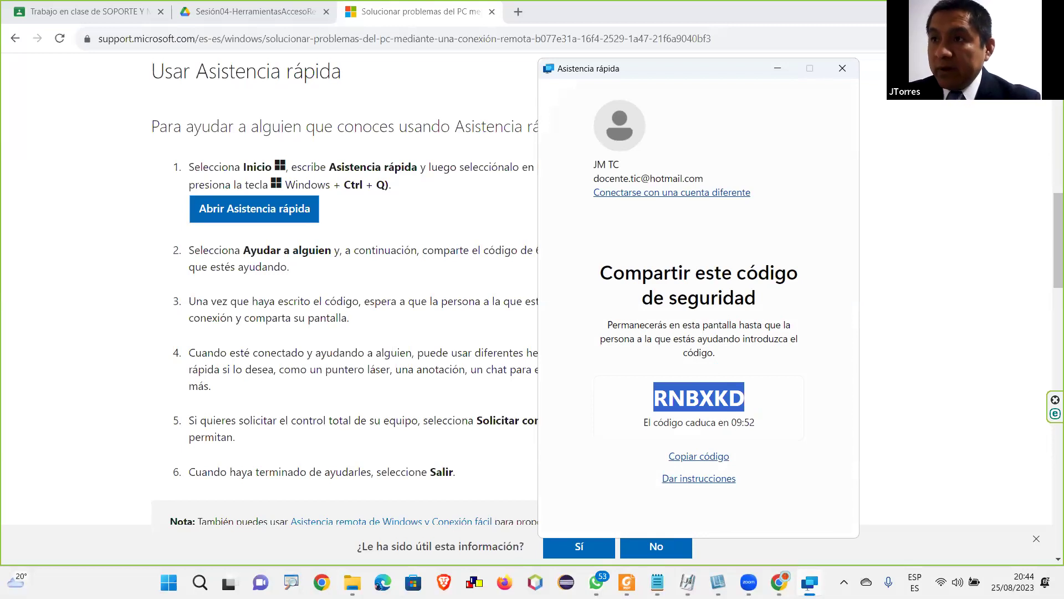
key(alt+Tab)
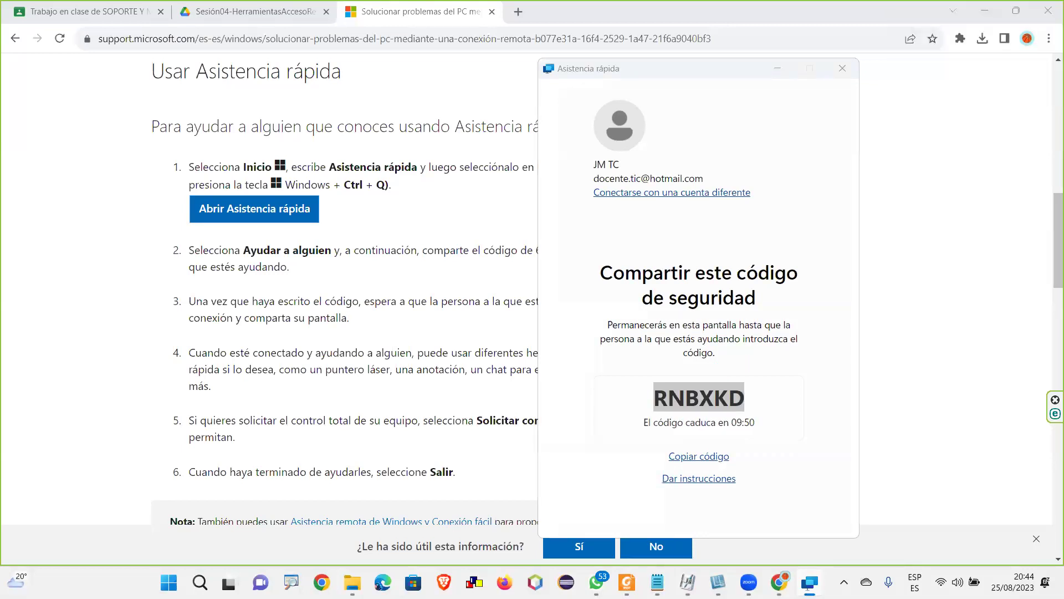
click(669, 65)
drag(669, 65, 542, 39)
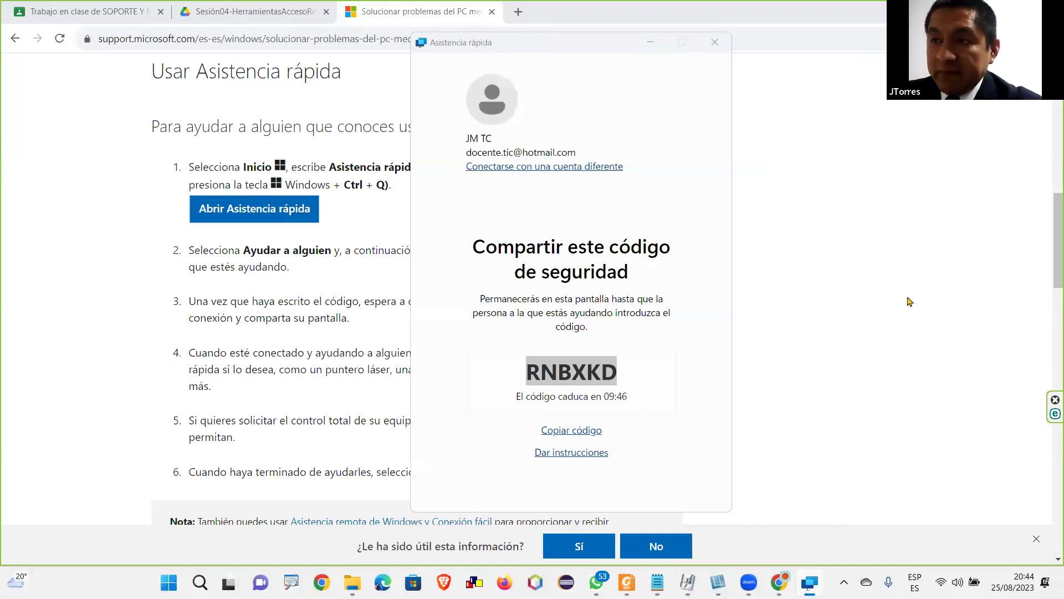
Step: Reselect the security code and highlight its expiry countdown while waiting for Conectando
click(585, 362)
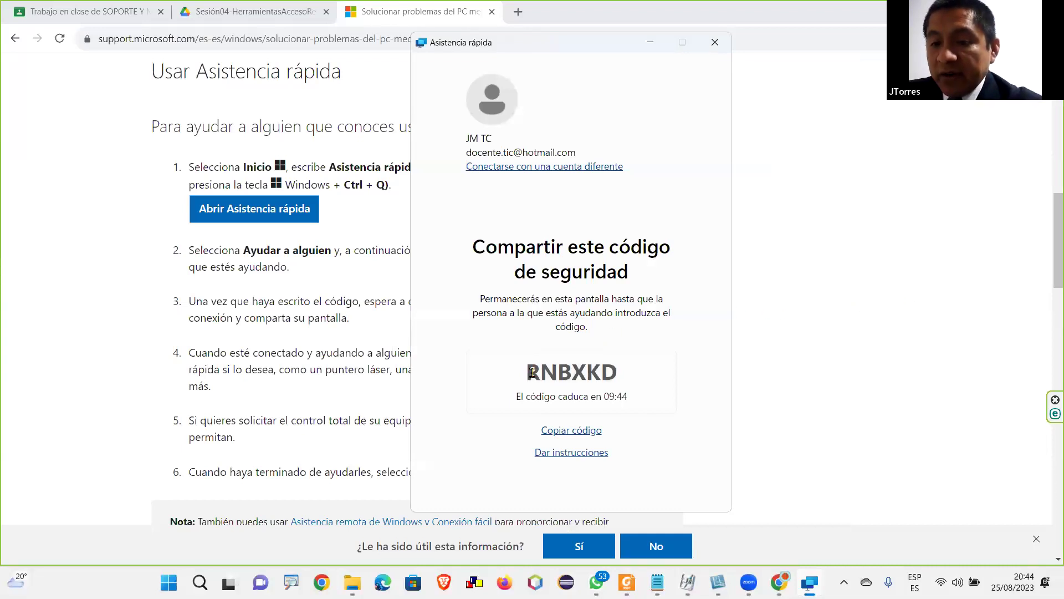
double_click(572, 372)
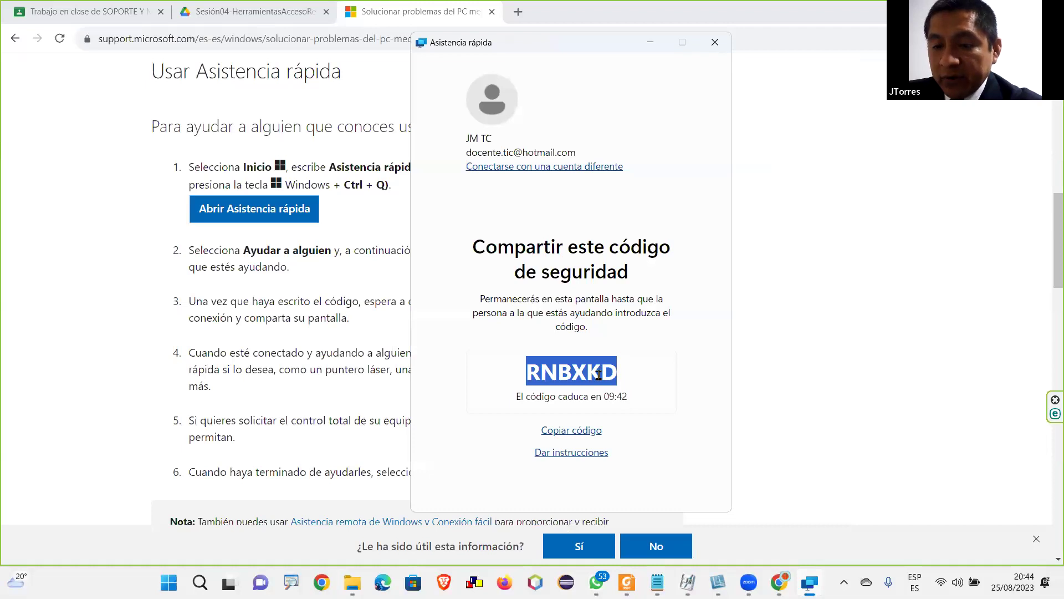
click(544, 380)
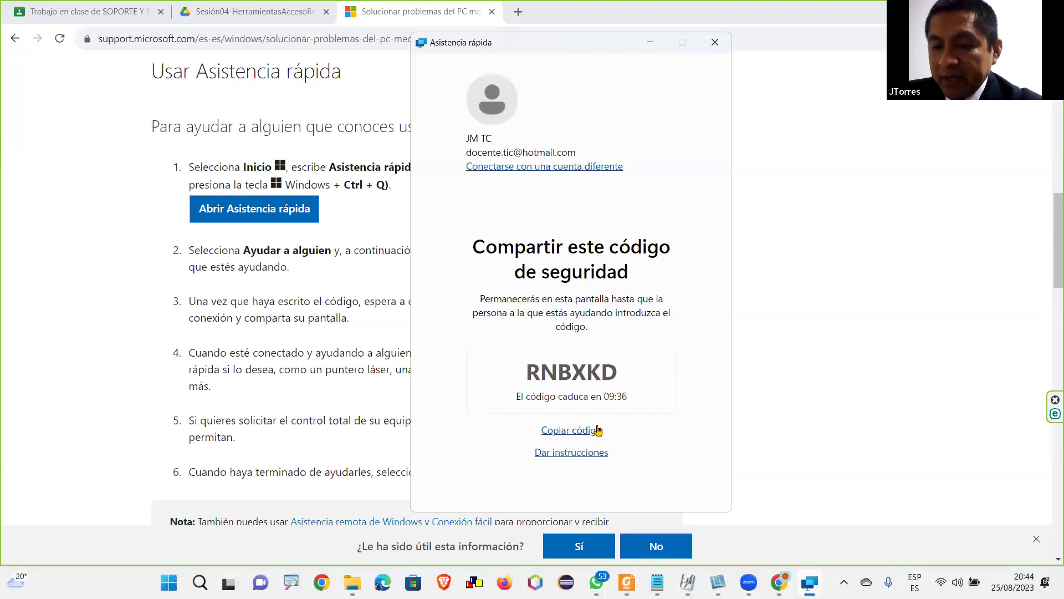
triple_click(579, 398)
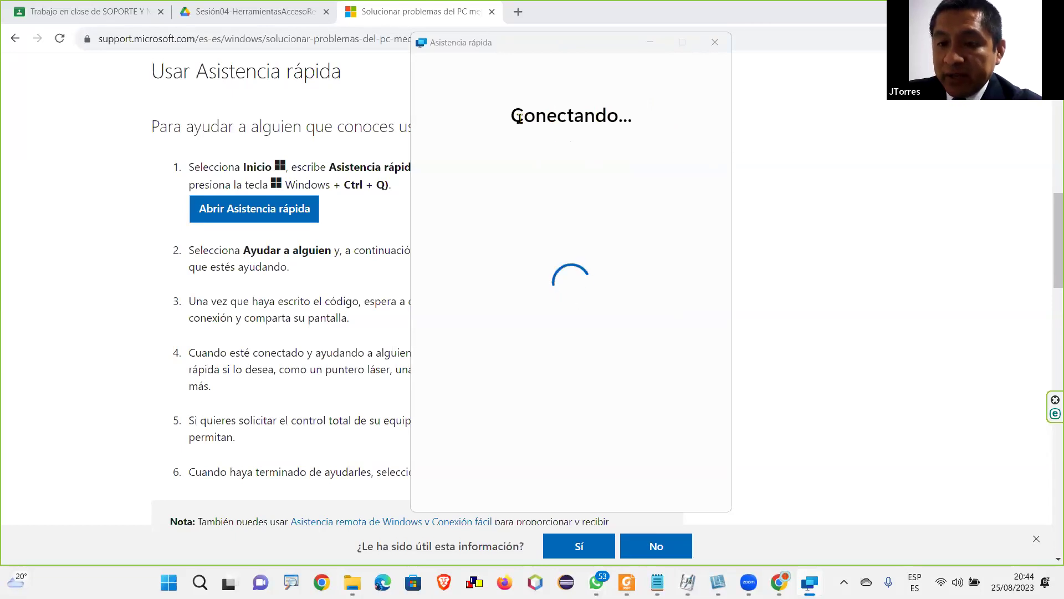
Step: Wait on the Conectando... screen until 'Uso compartido de pantalla activado' appears
drag(509, 116, 645, 128)
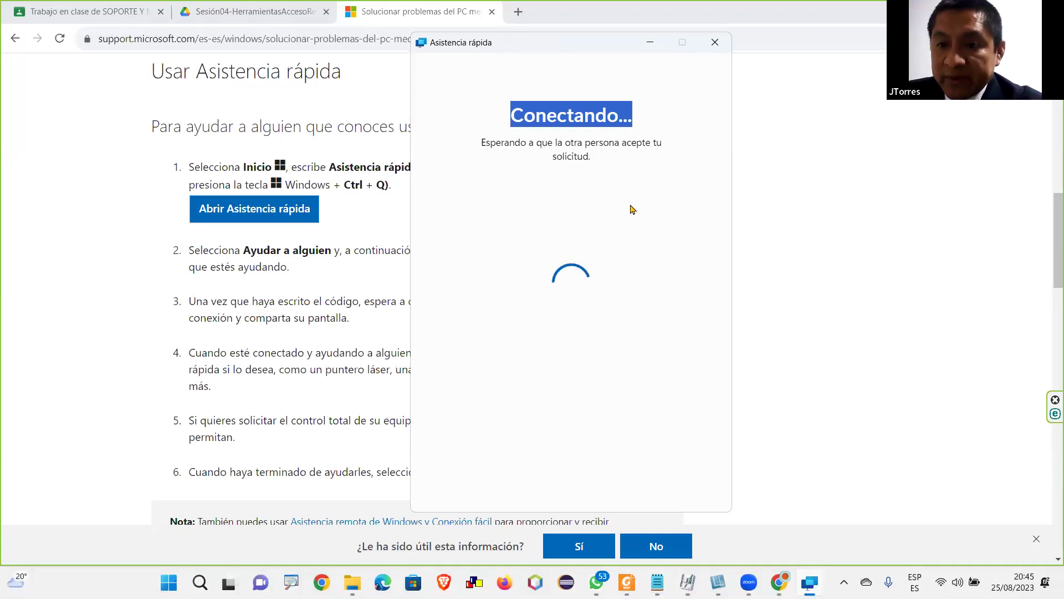
click(651, 184)
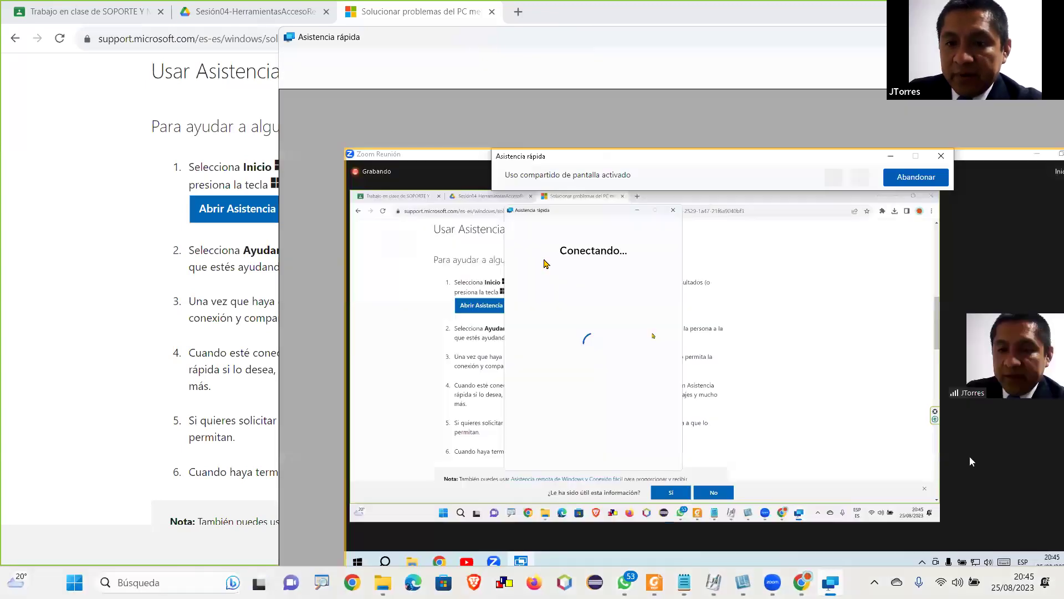
Step: Maximize the Quick Assist window to show the remote desktop full screen
double_click(612, 44)
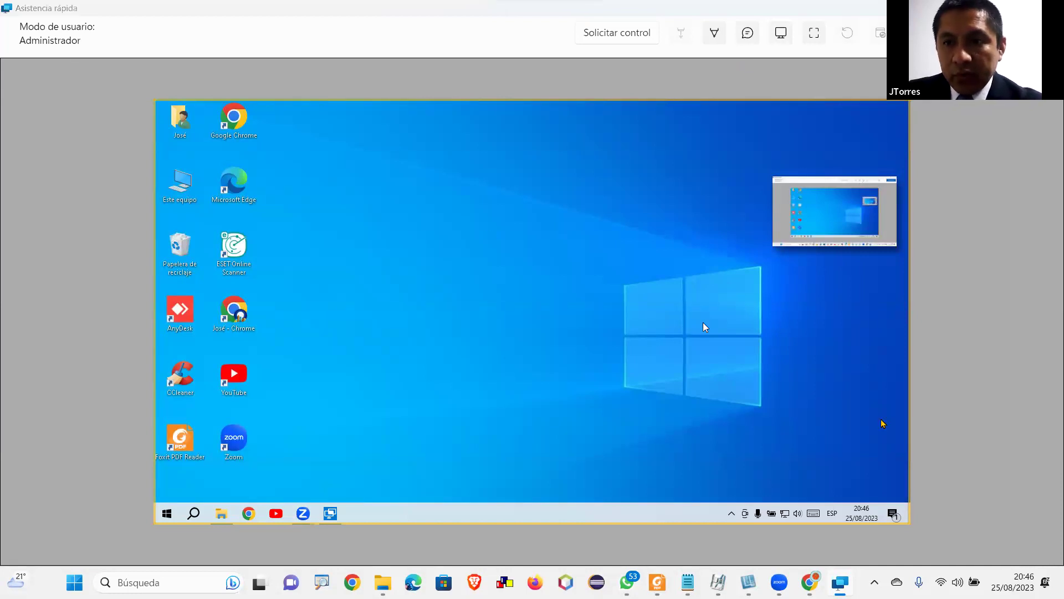
Step: Dismiss the Snipping Tool overlay with Esc, then use Solicitar control to get remote control
key(super+shift+s)
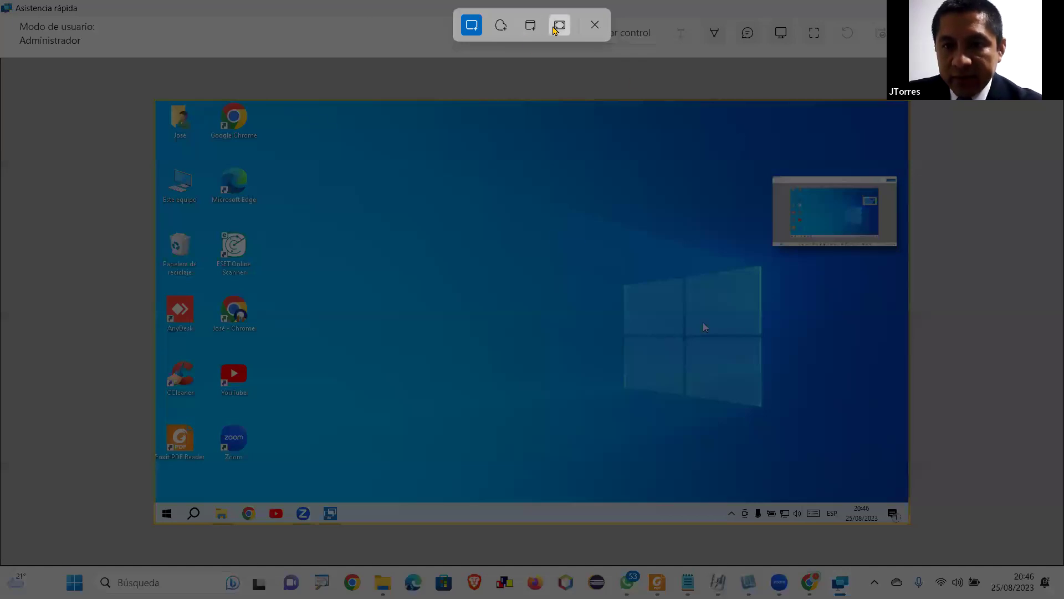
key(Escape)
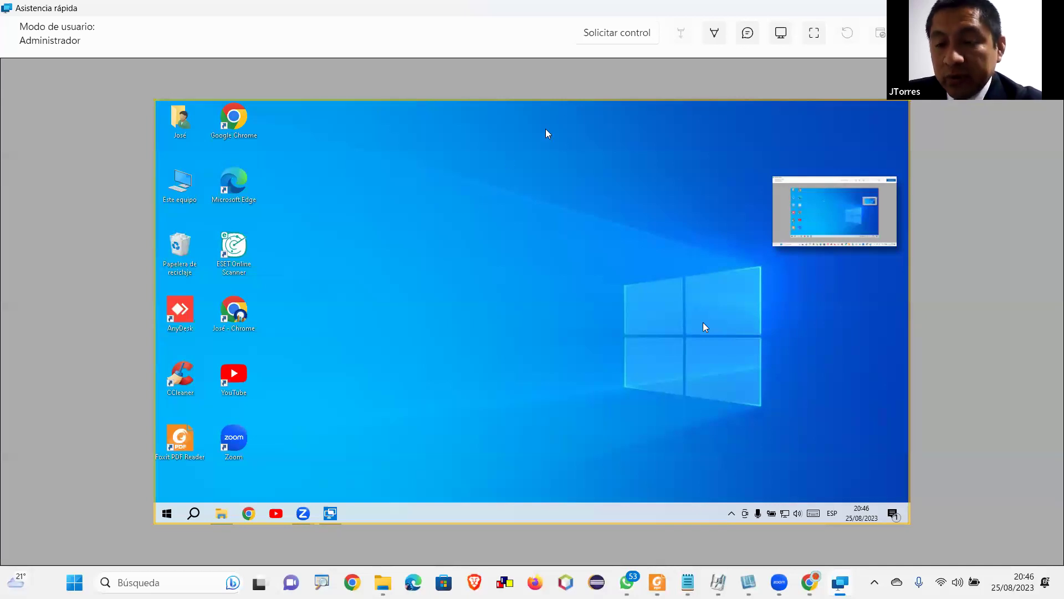
click(603, 43)
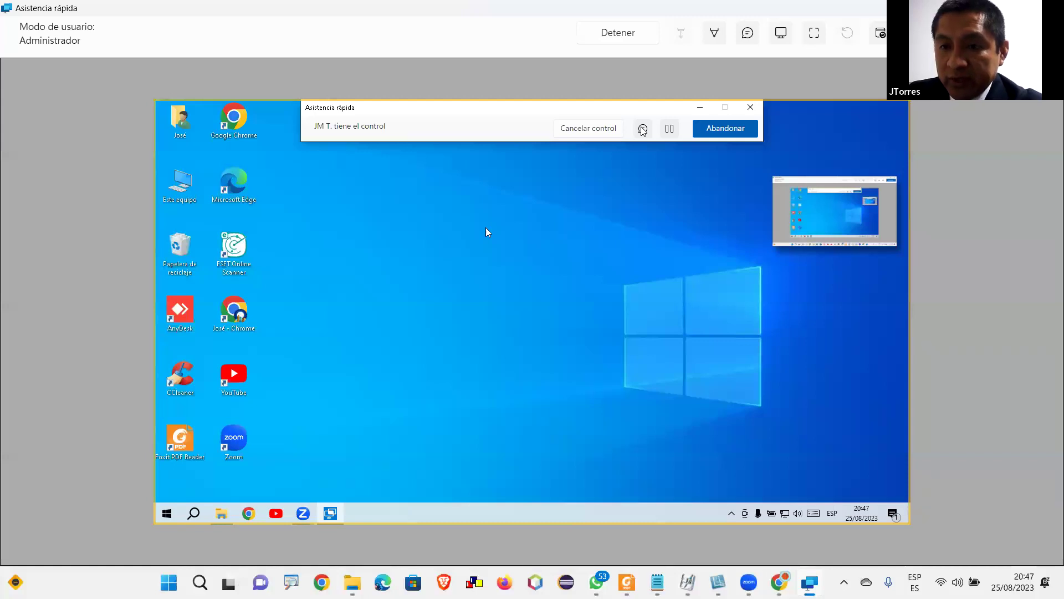
Step: In the chat, replace the test text with 'Ya terminé...', send it, and minimize the chat window
click(642, 129)
click(413, 370)
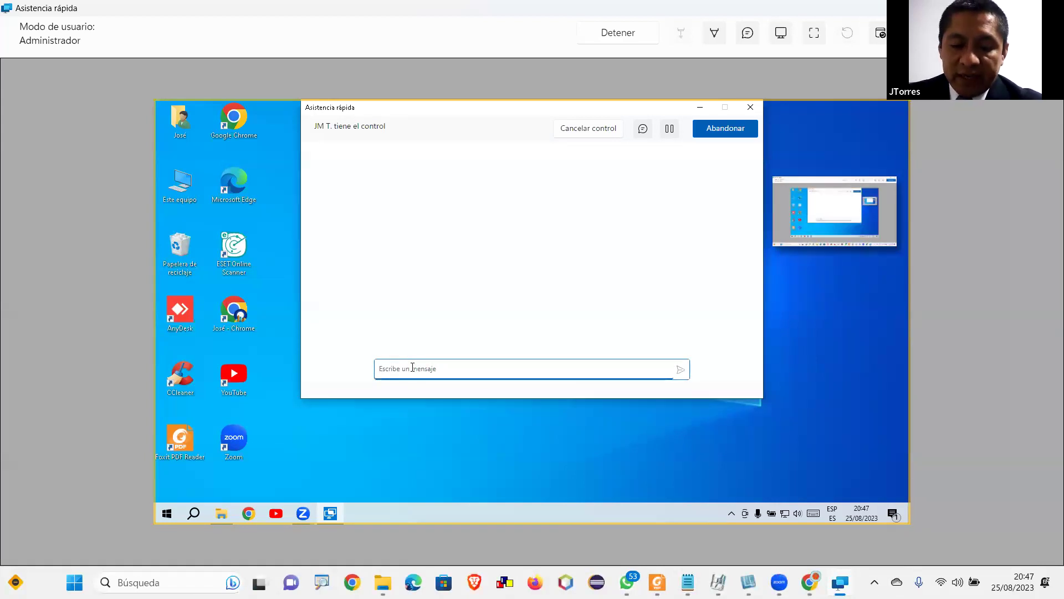
text(ALSDKFALSDKAÑSDF ASDF ASDF ADSFASD)
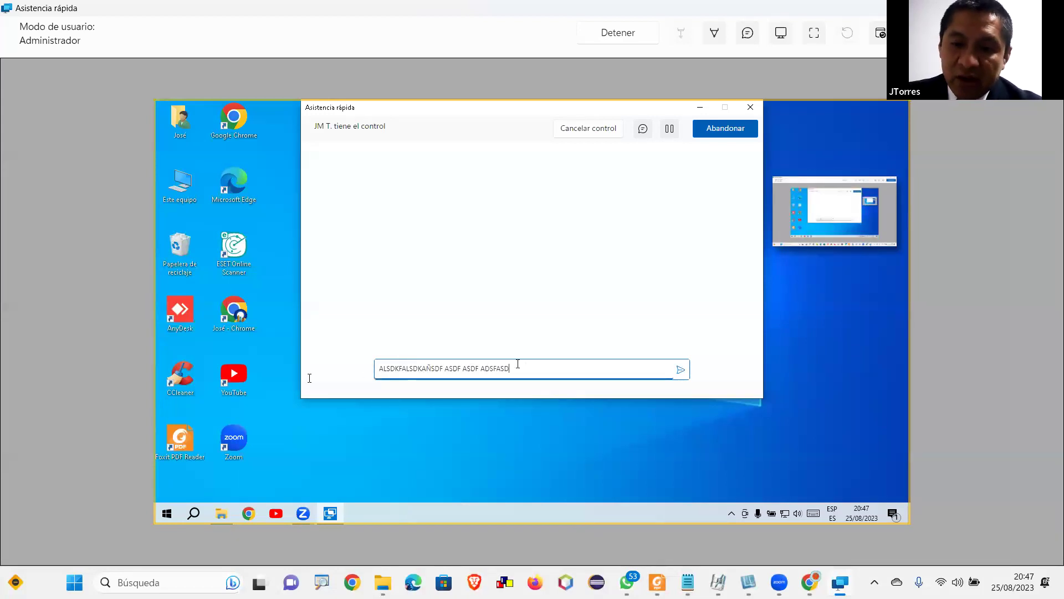
key(ctrl+a)
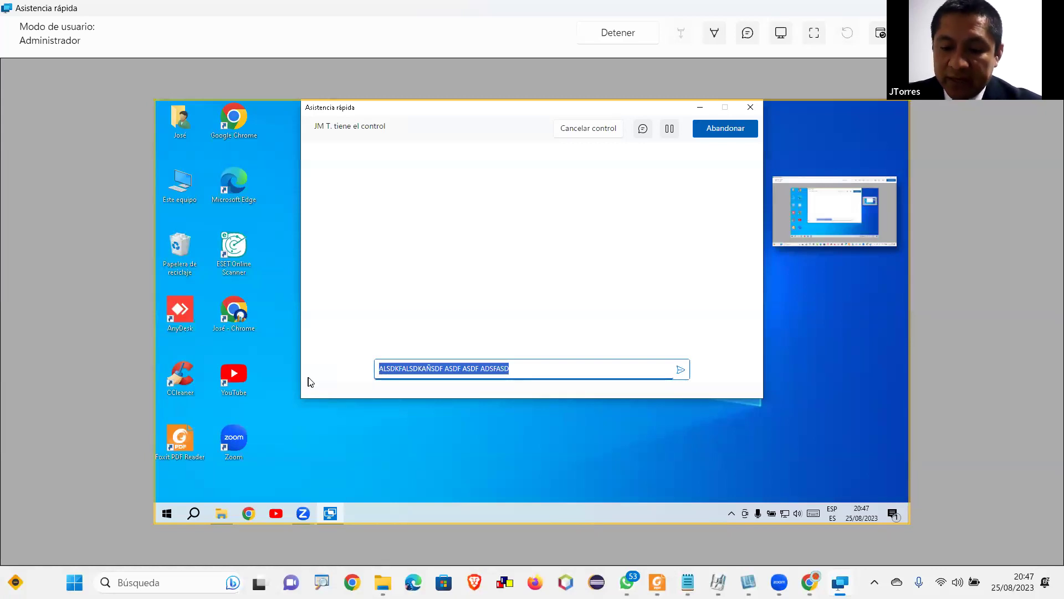
key(BackSpace)
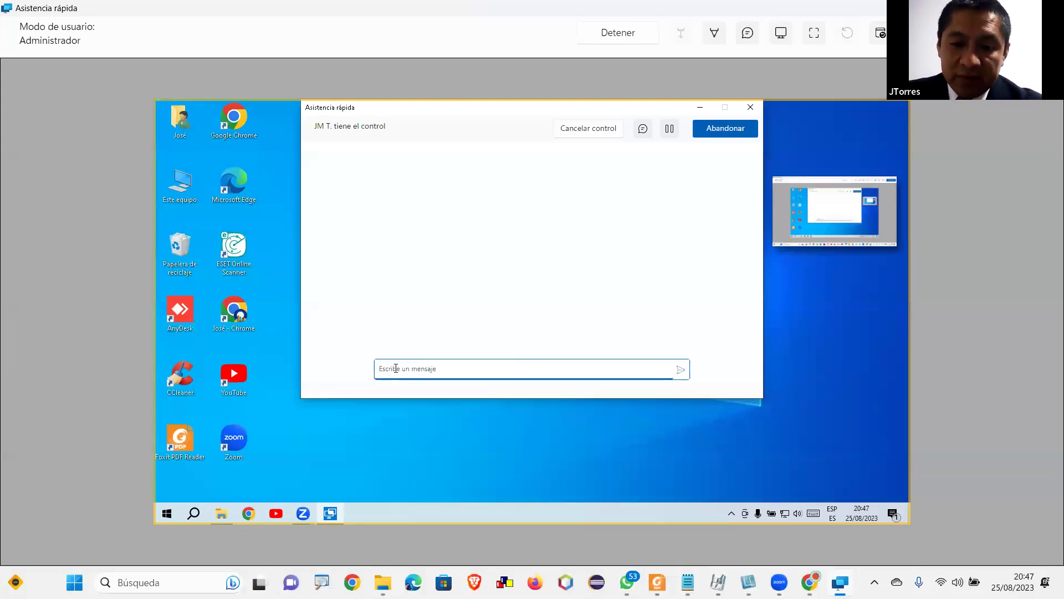
text(Ya terminé..)
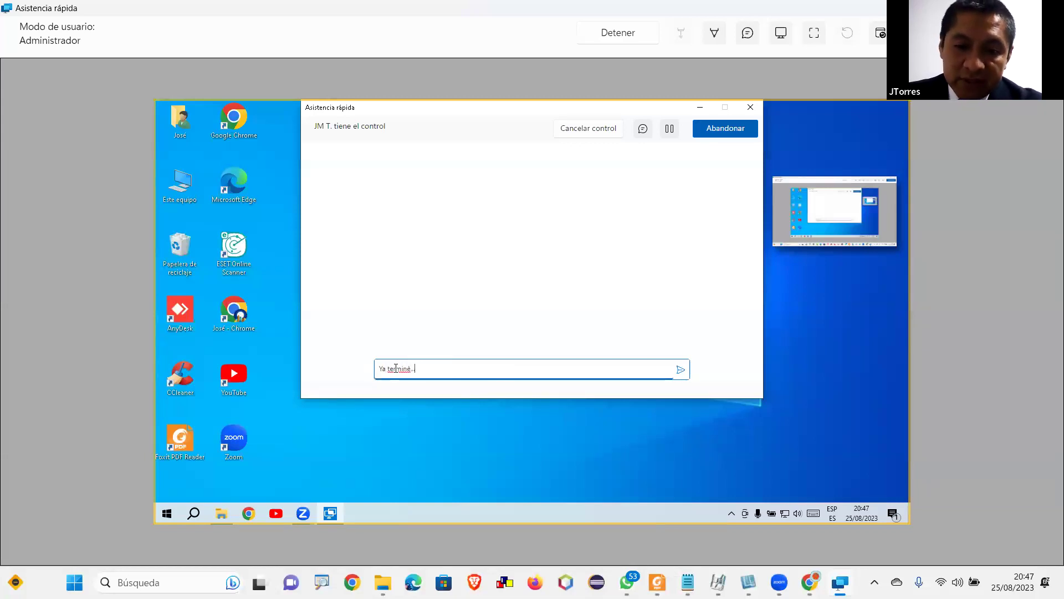
key(Return)
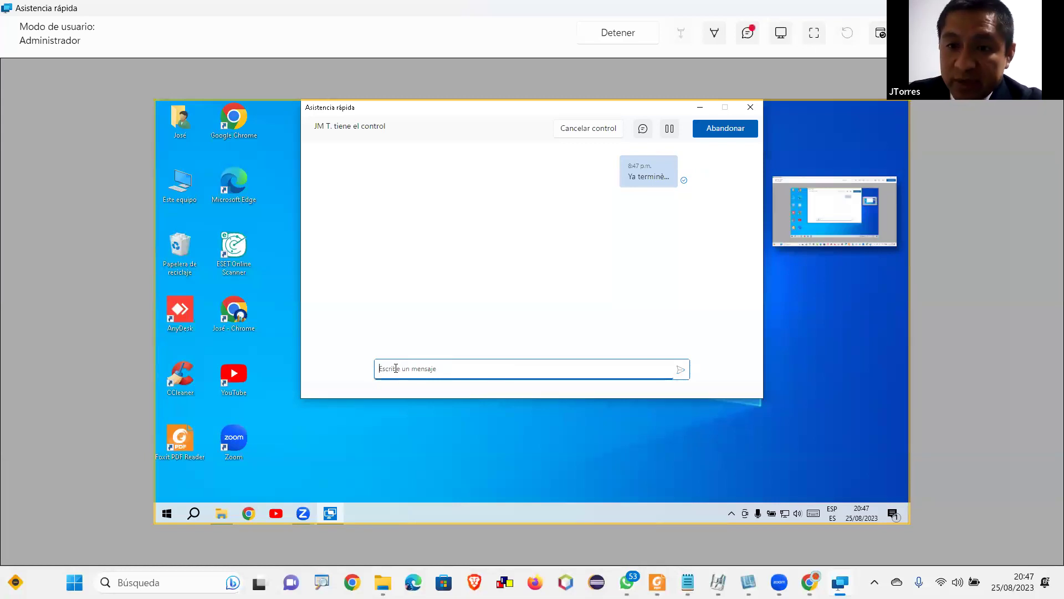
click(699, 108)
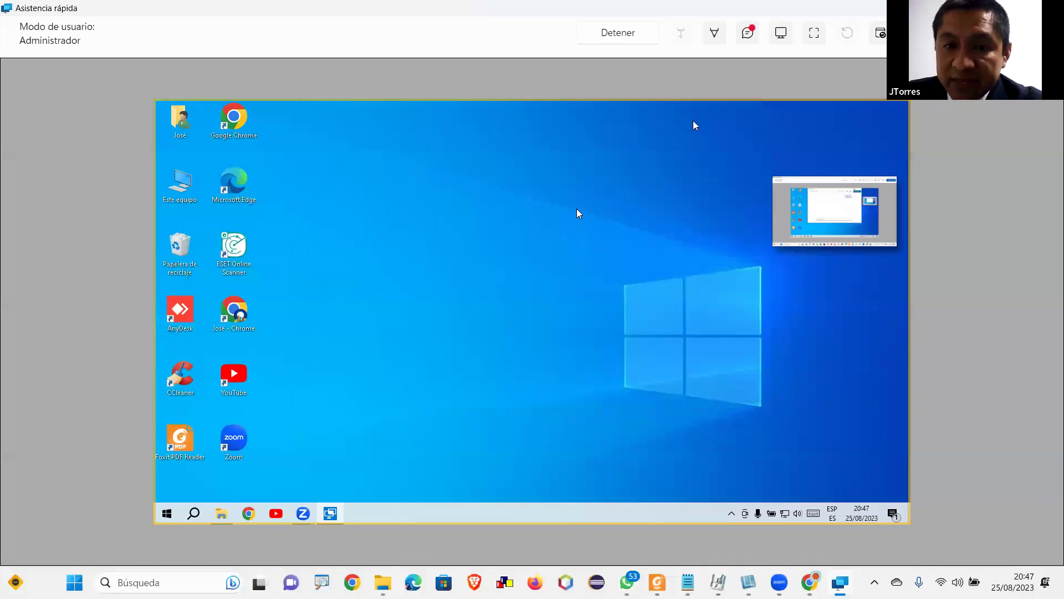
Step: Open remote Computer Management to Disk Management from Este equipo, then minimize it
right_click(184, 187)
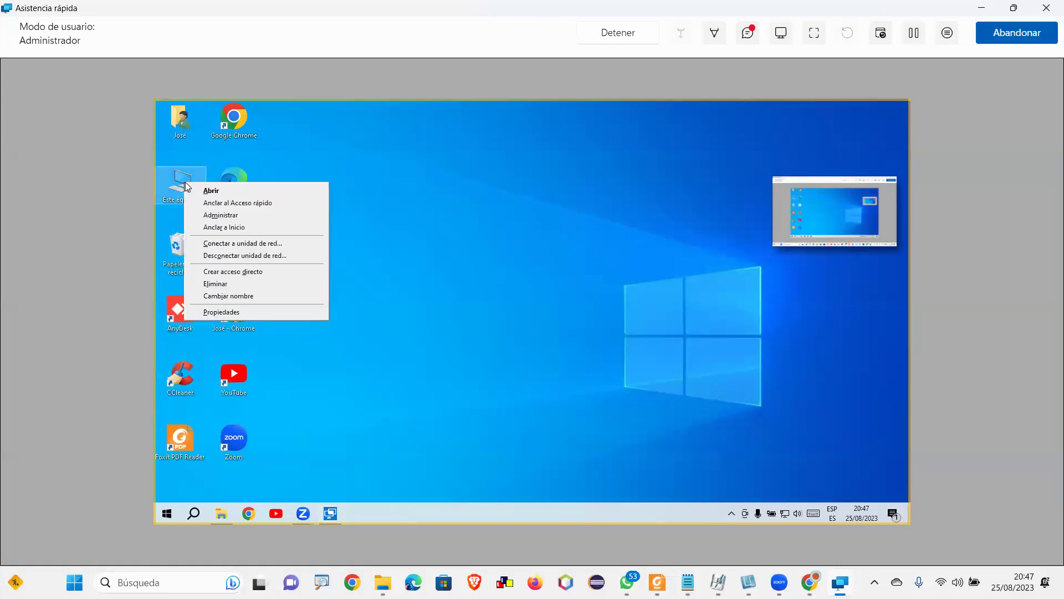
click(220, 215)
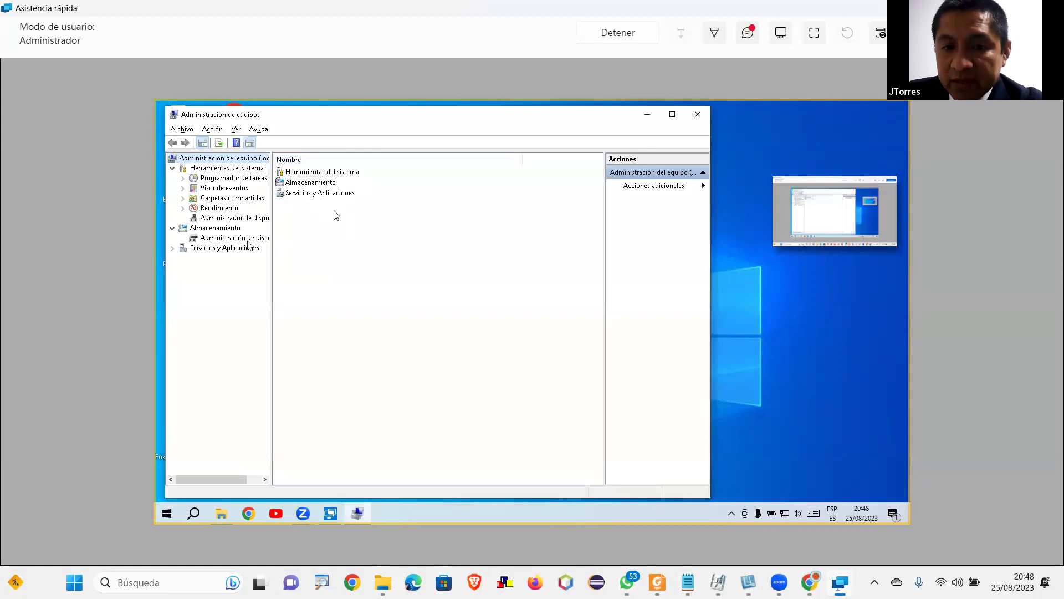
click(240, 240)
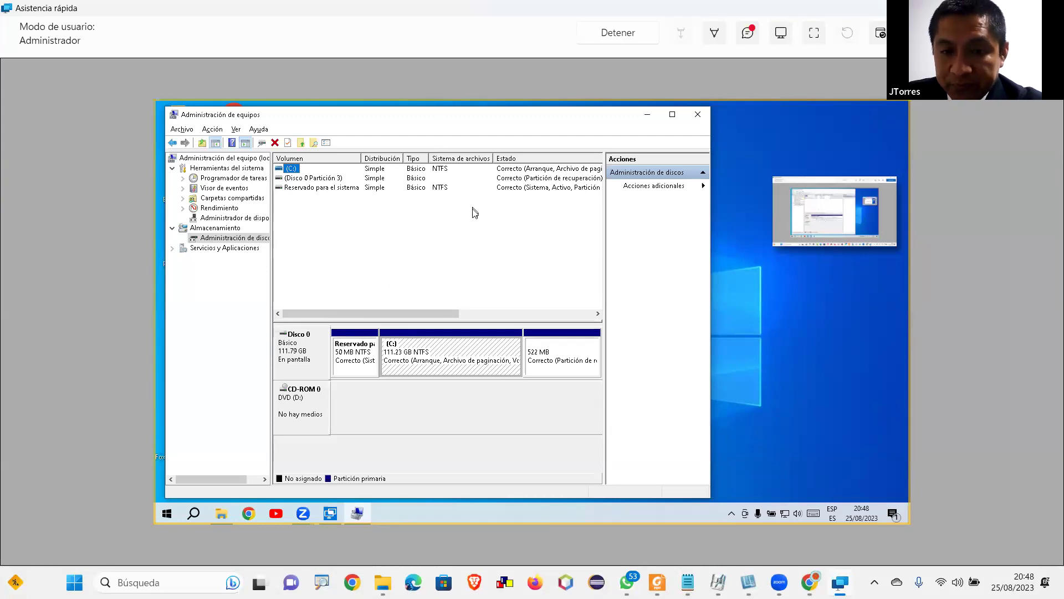
click(645, 117)
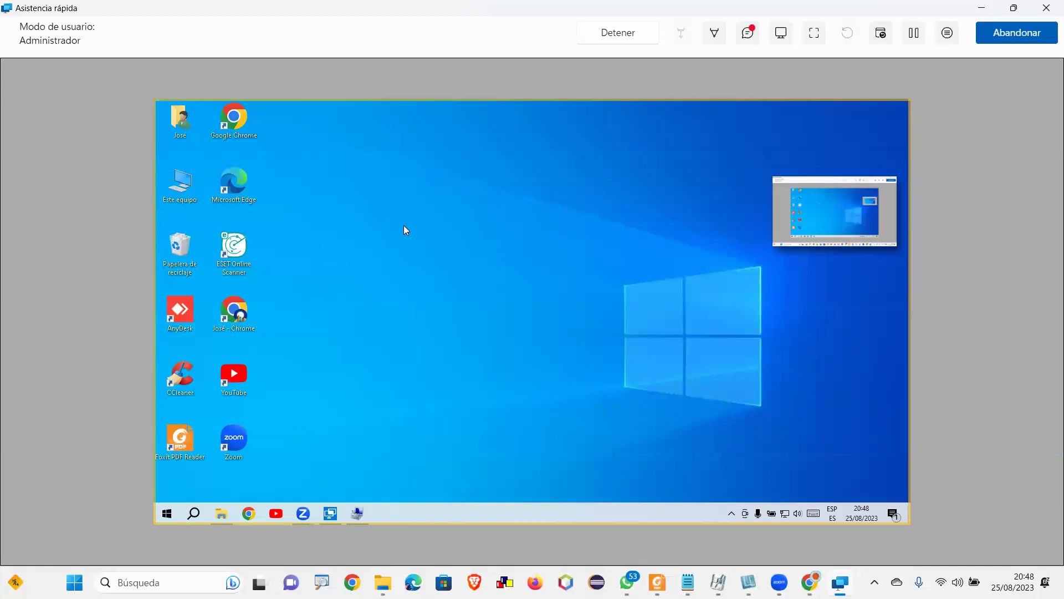
Step: Run %temp% from the remote Start button's Ejecutar box to open the 75-item Temp folder
key(super+r)
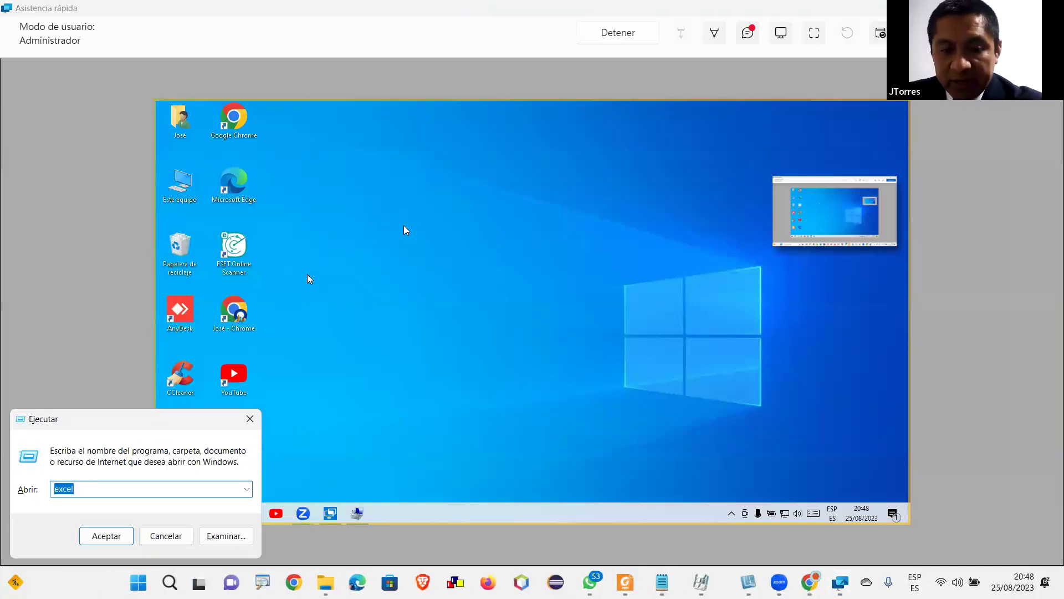
key(Escape)
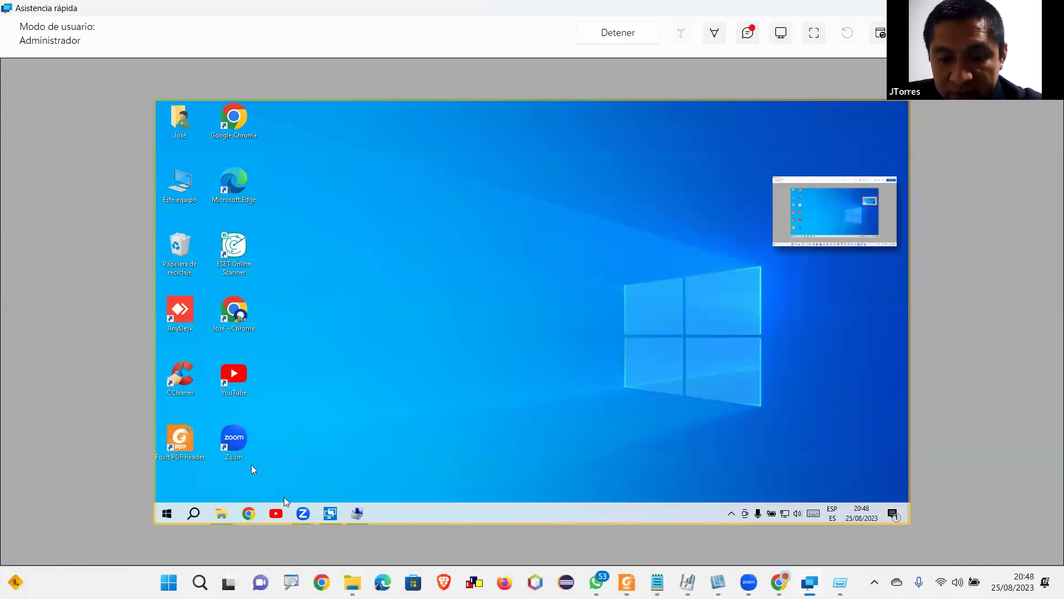
click(167, 514)
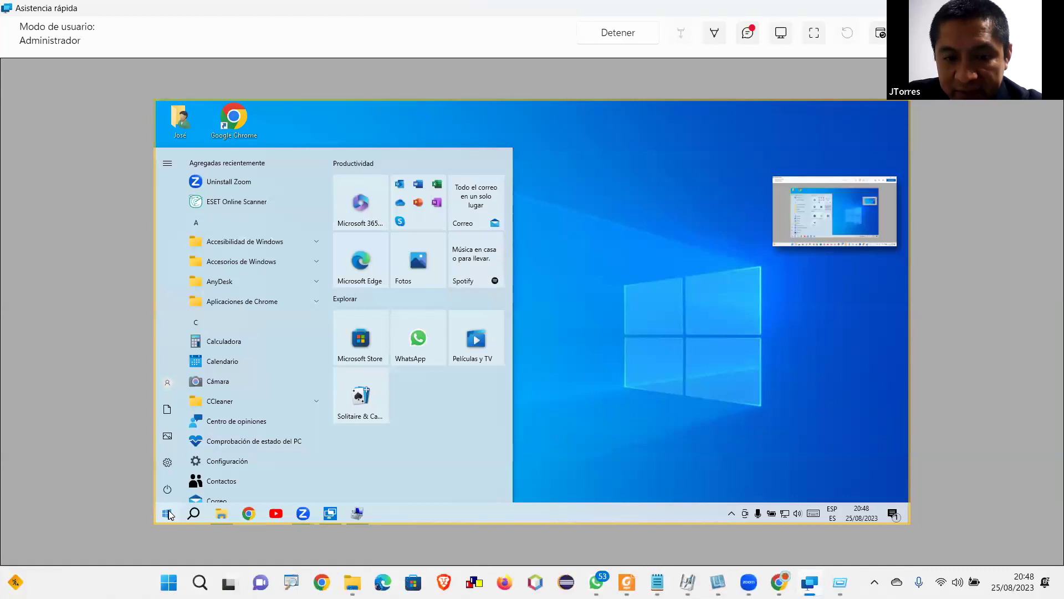
right_click(169, 514)
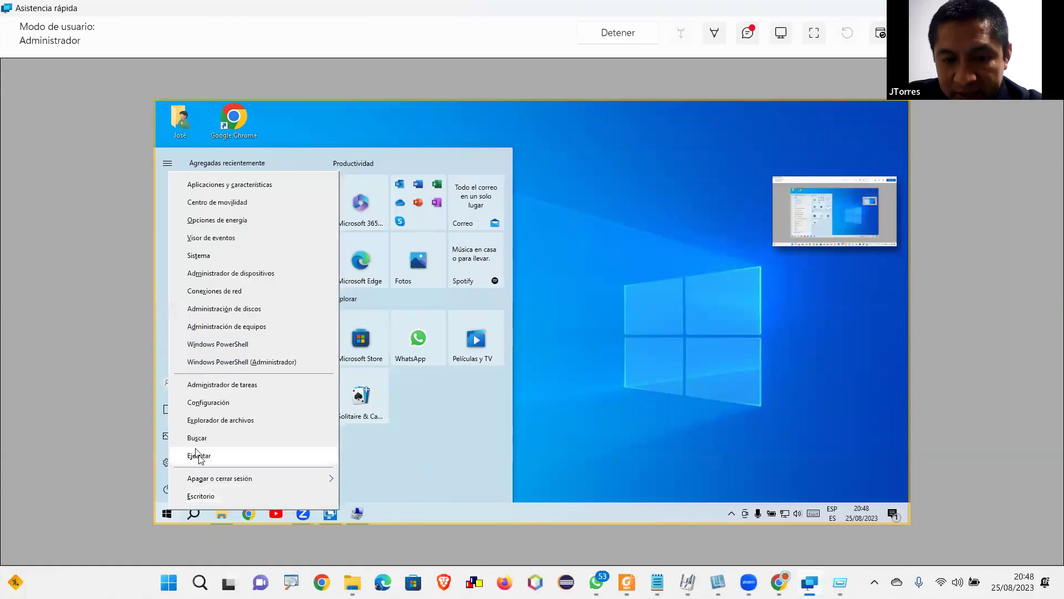
click(200, 456)
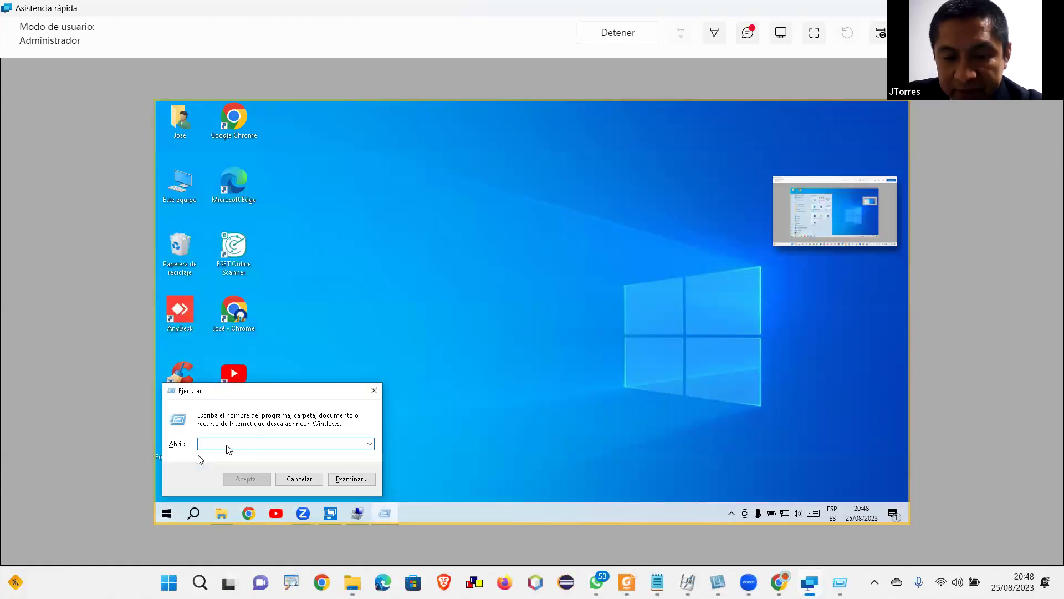
text(%temp%)
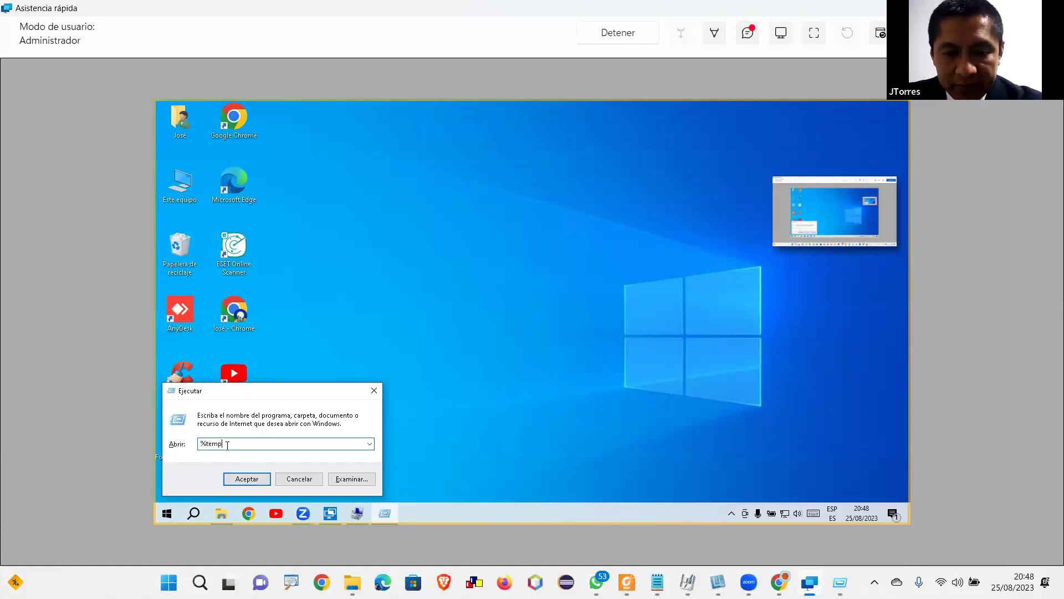
click(256, 477)
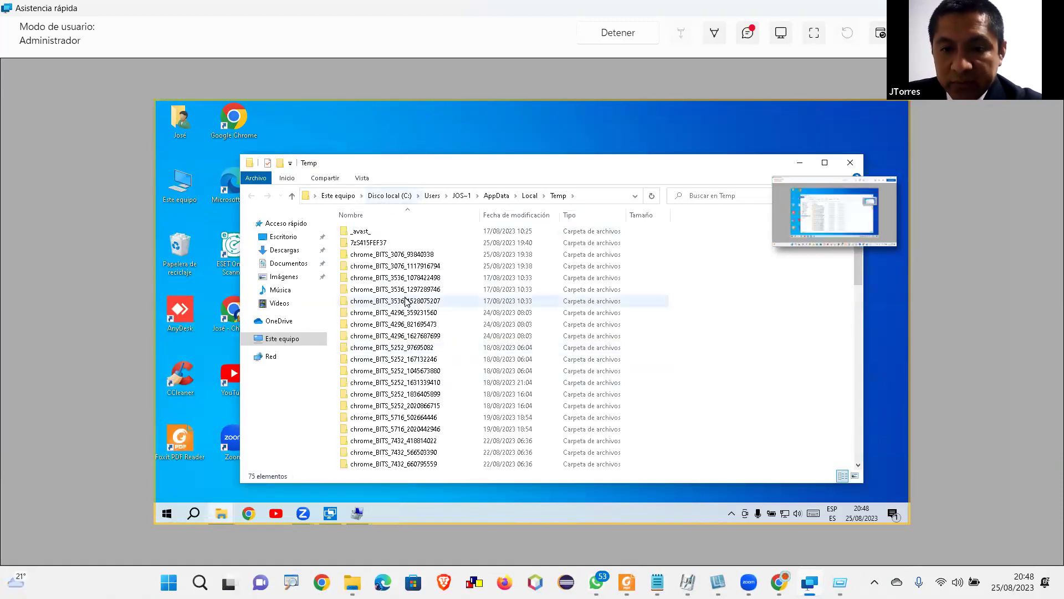
click(406, 302)
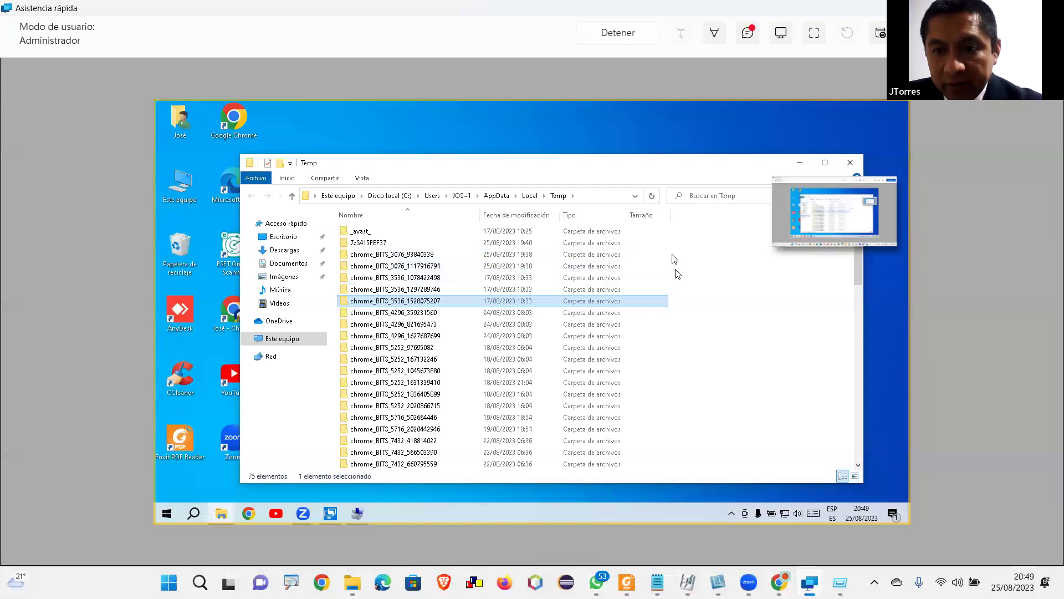
Step: Permanently delete all 75 Temp items, skipping in-use files for all and cancelling the in-use folder
click(363, 178)
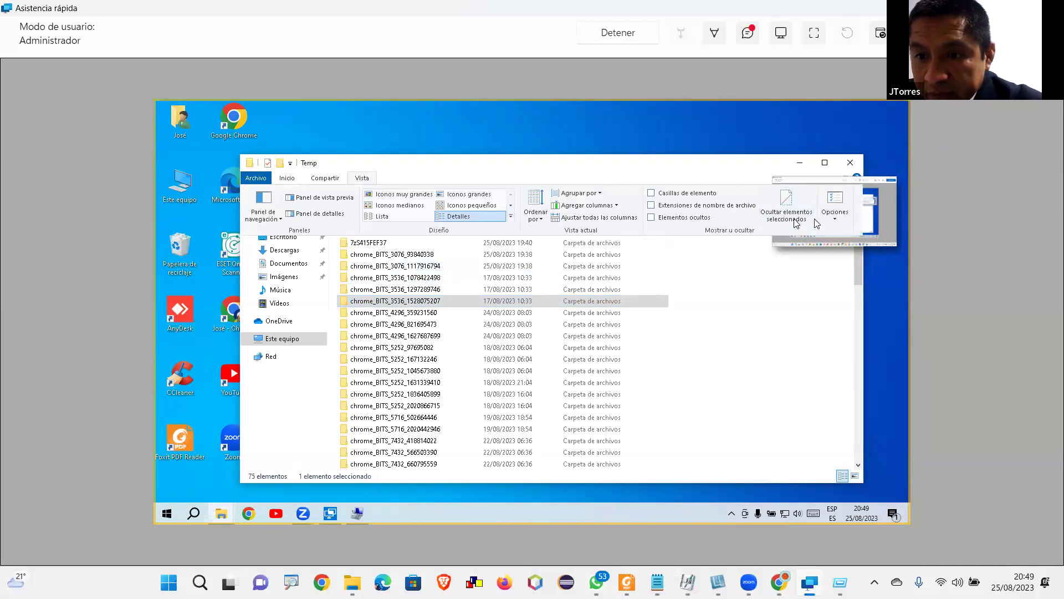
key(Escape)
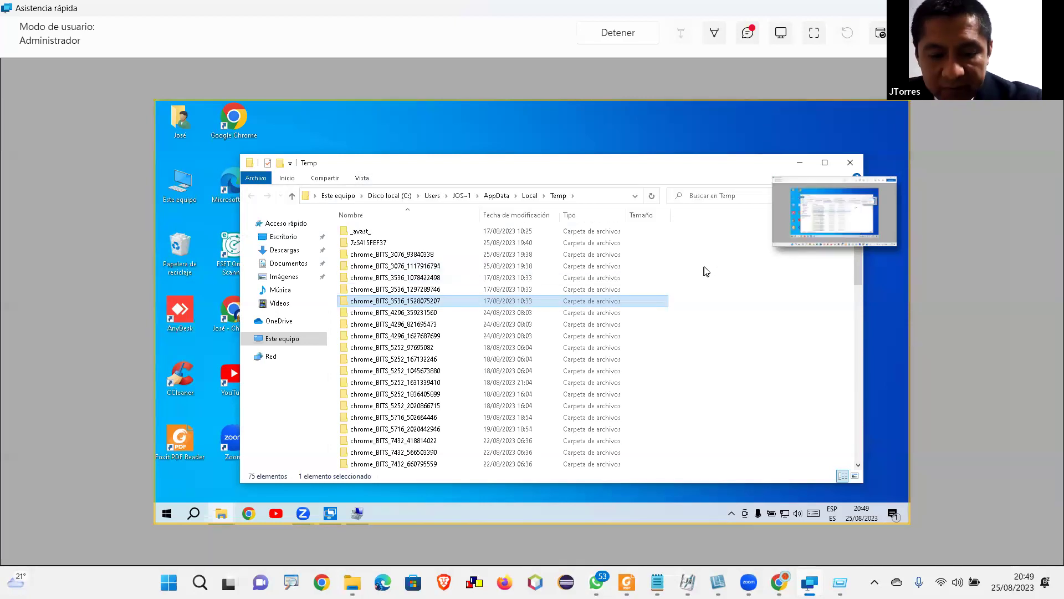
key(ctrl+a)
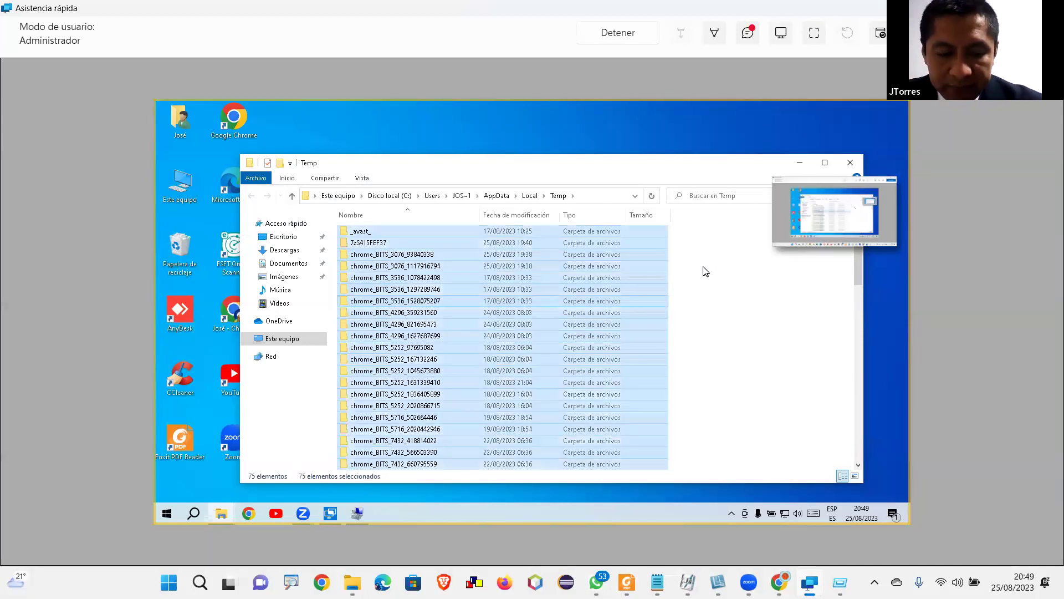
key(shift+Delete)
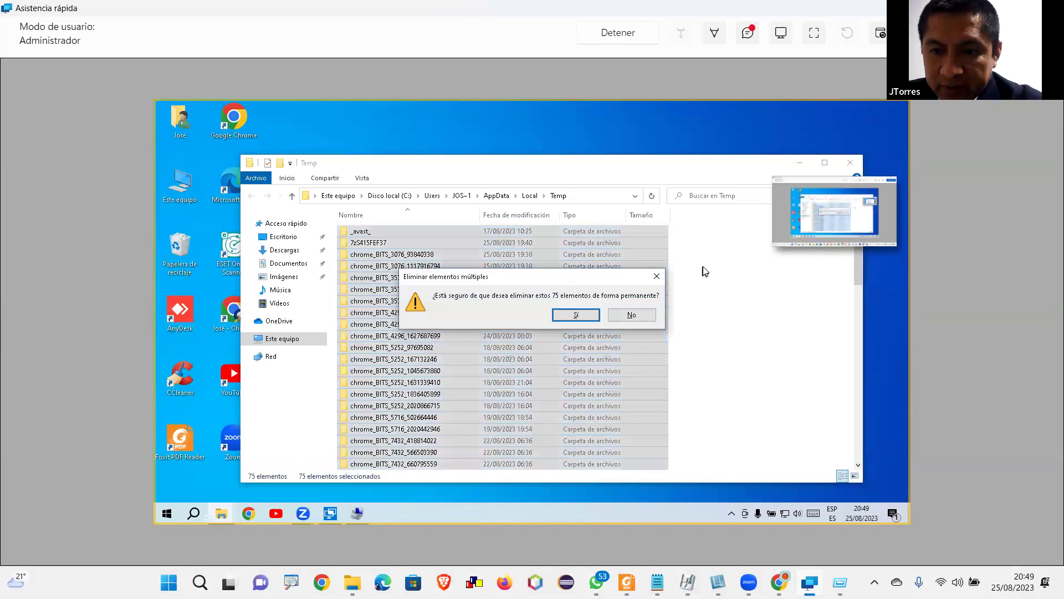
click(593, 316)
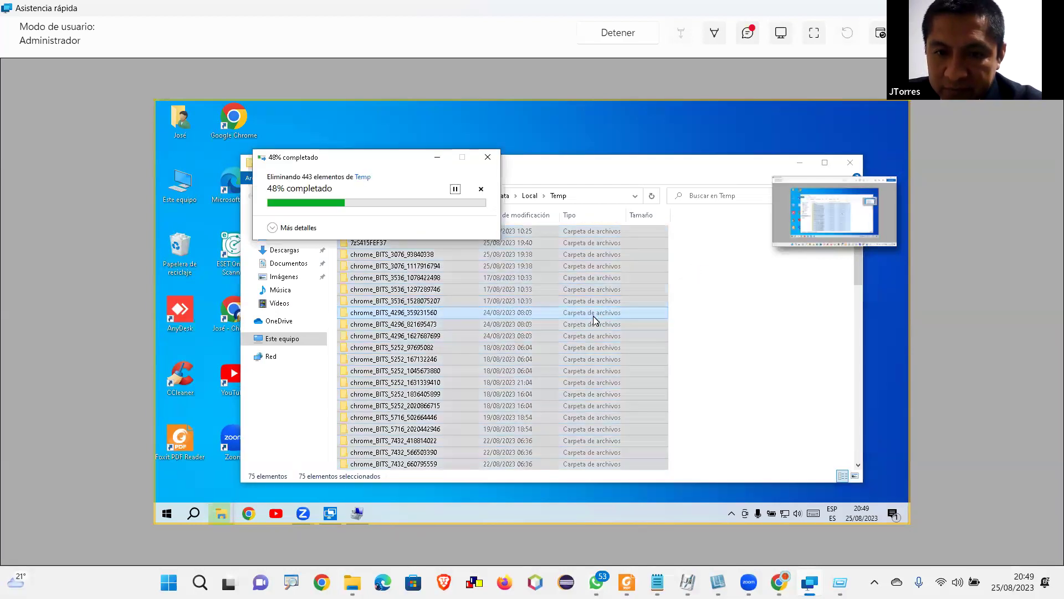
click(309, 260)
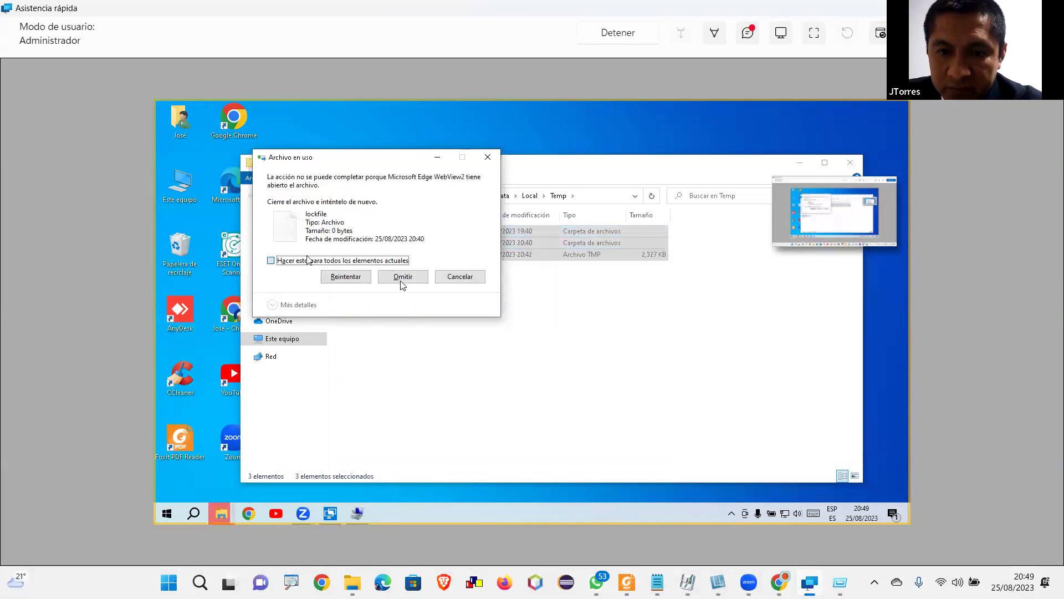
click(403, 279)
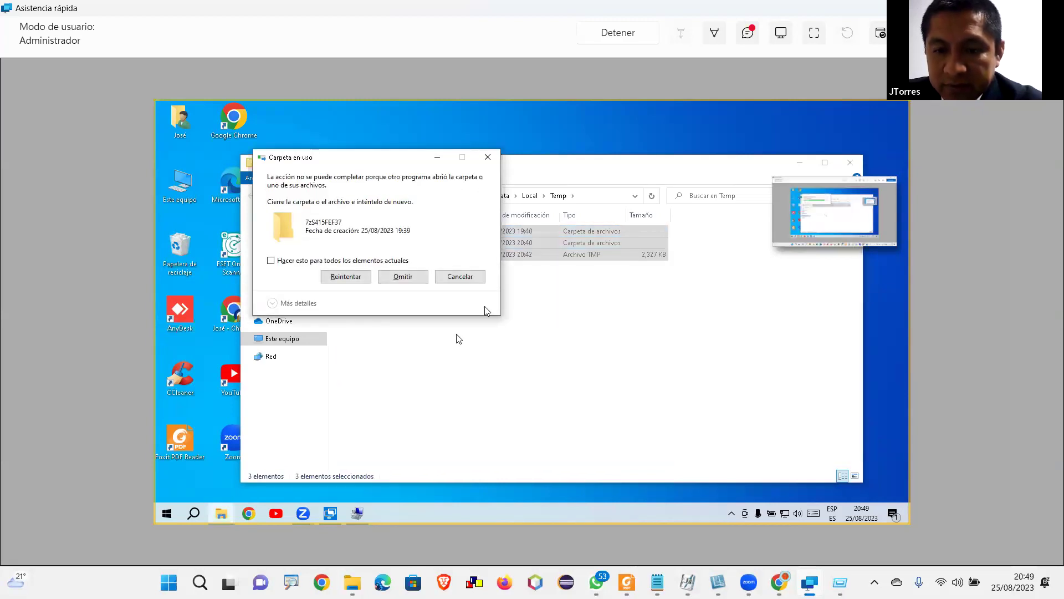
click(460, 276)
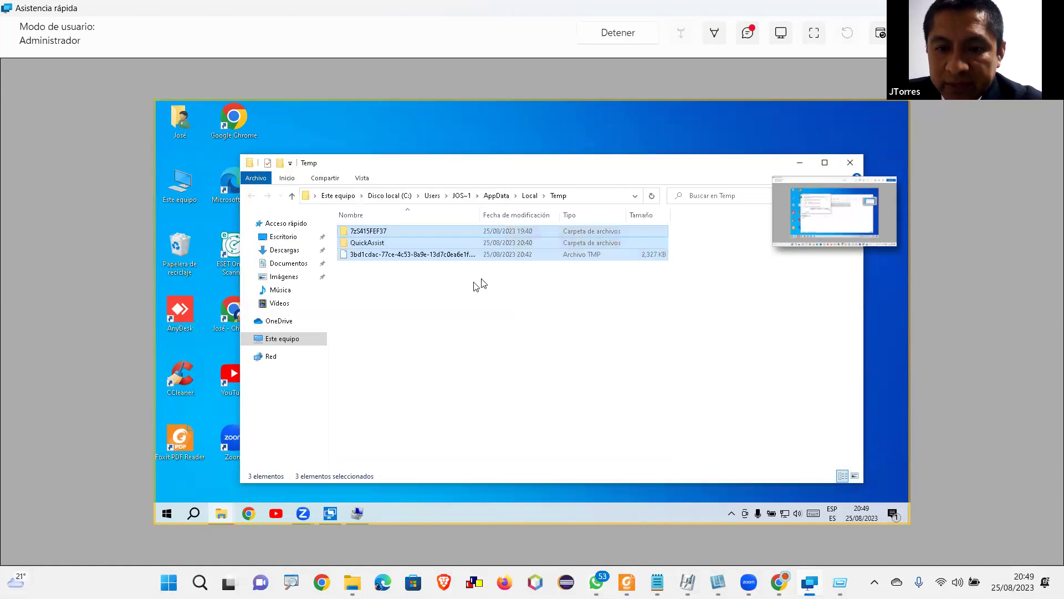
click(412, 303)
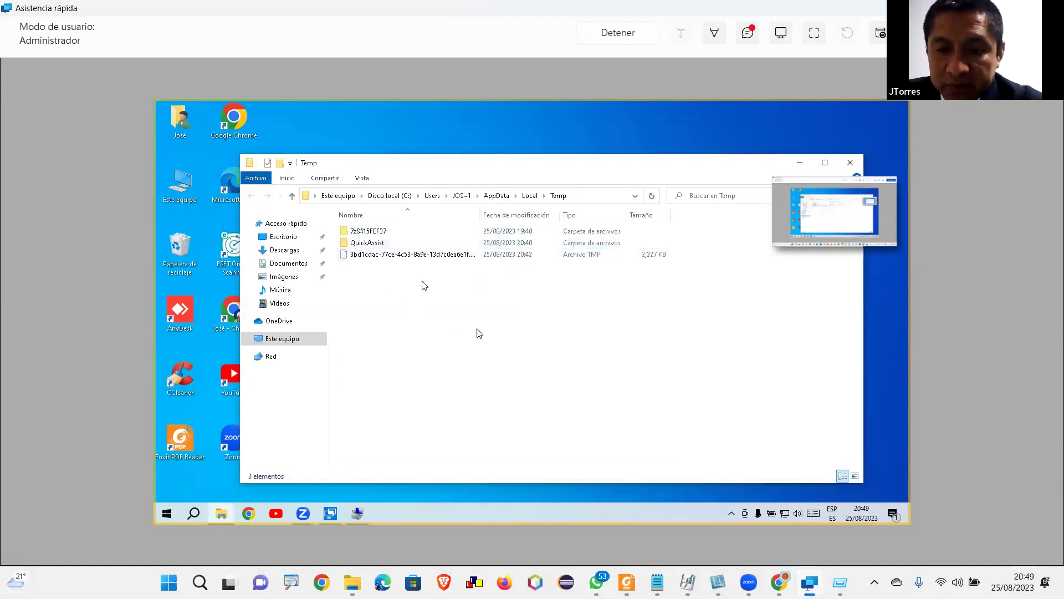
Step: Open the remote C:\Windows\Temp folder (8 items) via Ejecutar and Continuar, then close both Explorer windows
right_click(169, 513)
click(201, 456)
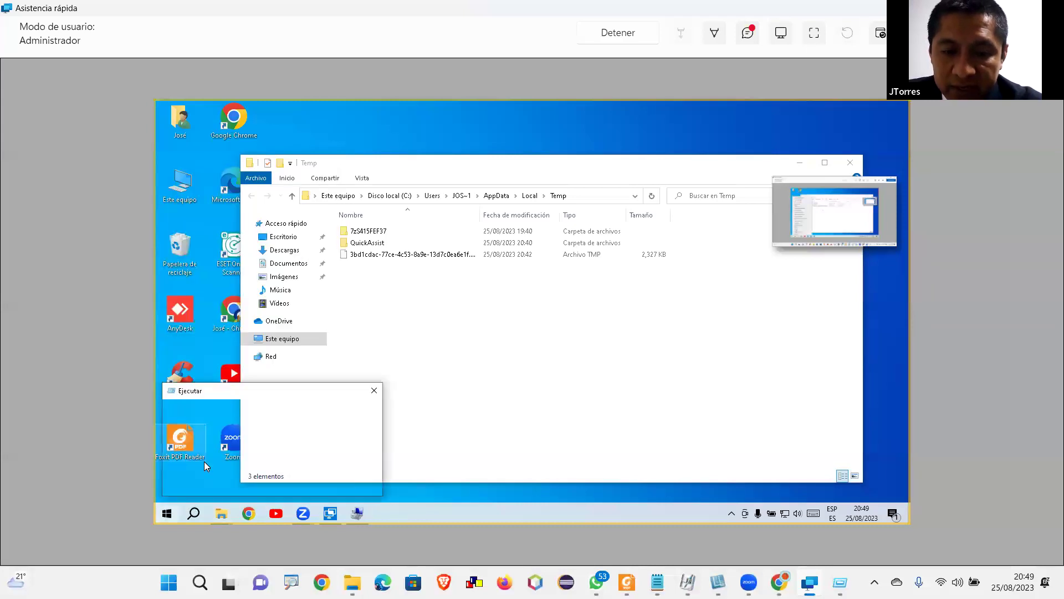
text(%temp)
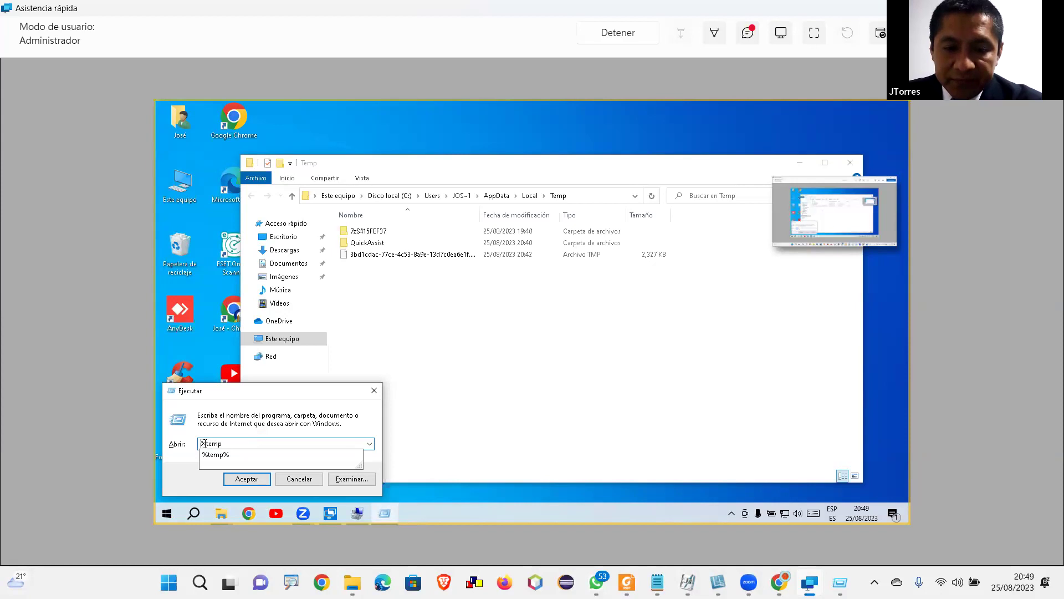
text(%)
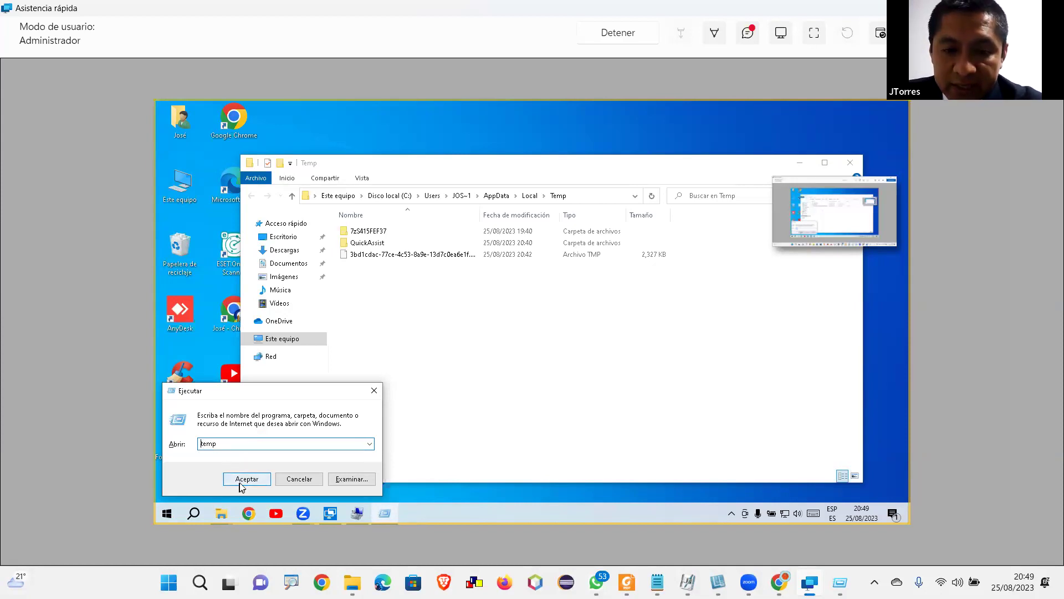
click(237, 480)
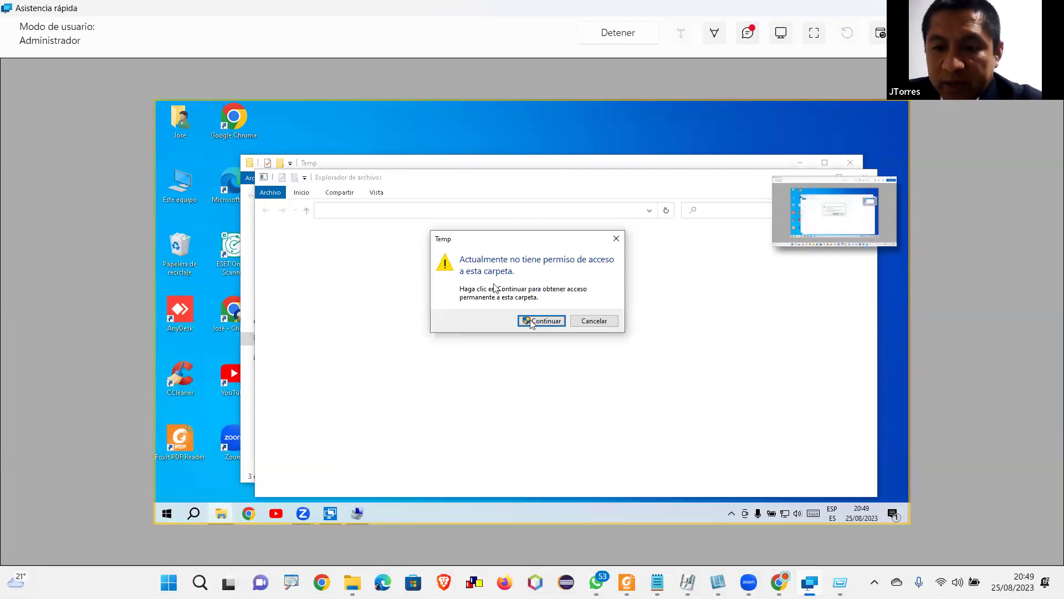
click(541, 320)
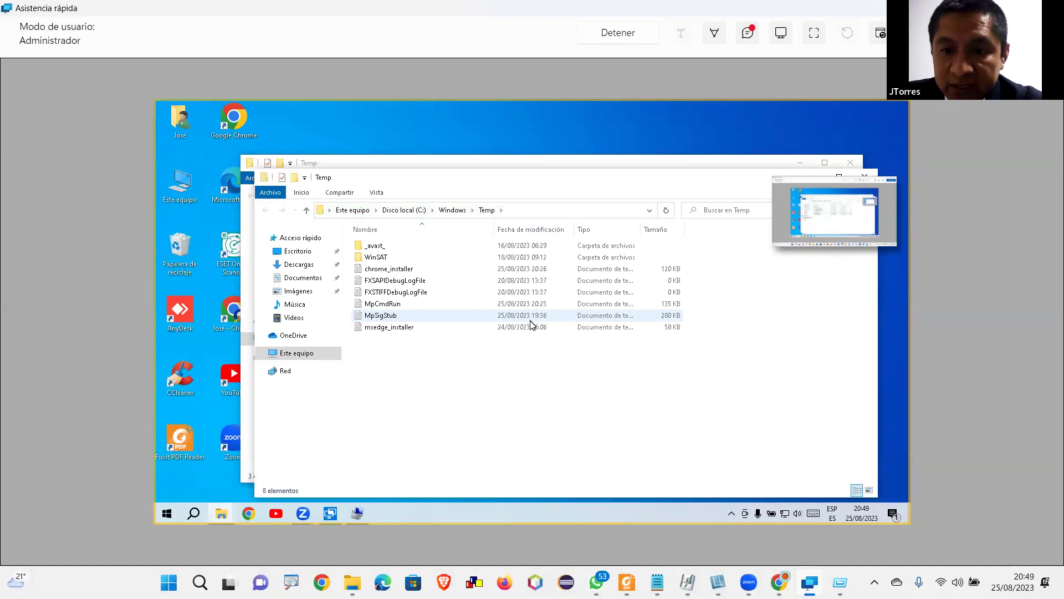
click(863, 178)
click(851, 165)
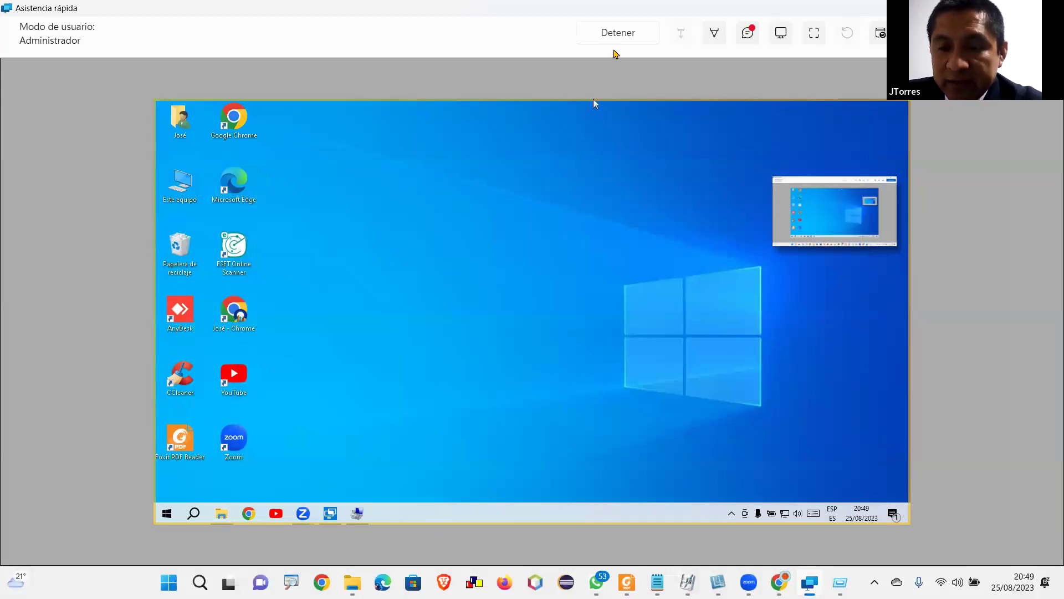
Step: Give up control of the remote PC with Detener, then request control again with Solicitar control
click(629, 43)
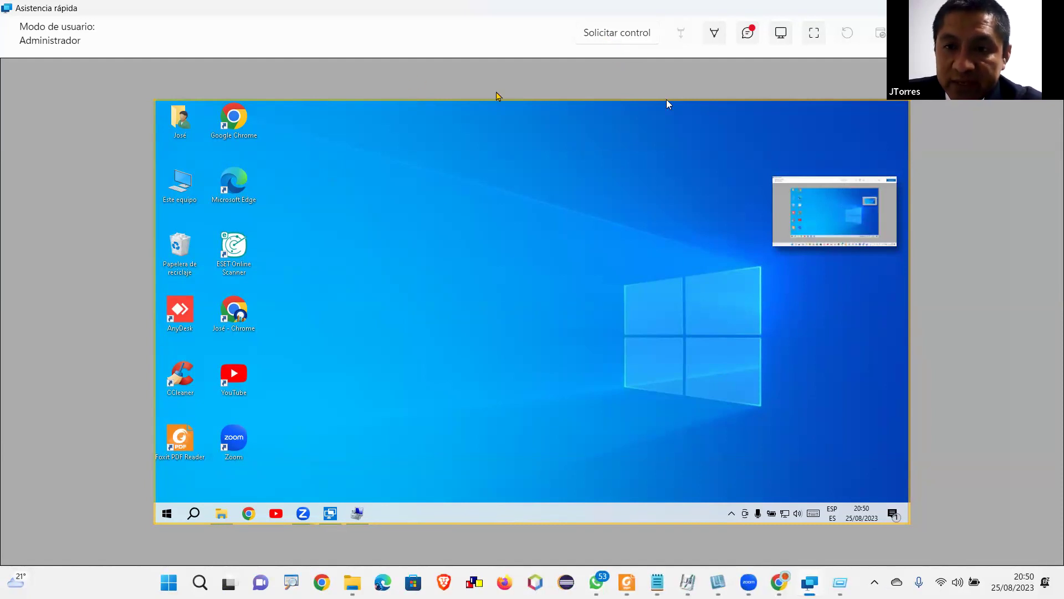
click(604, 37)
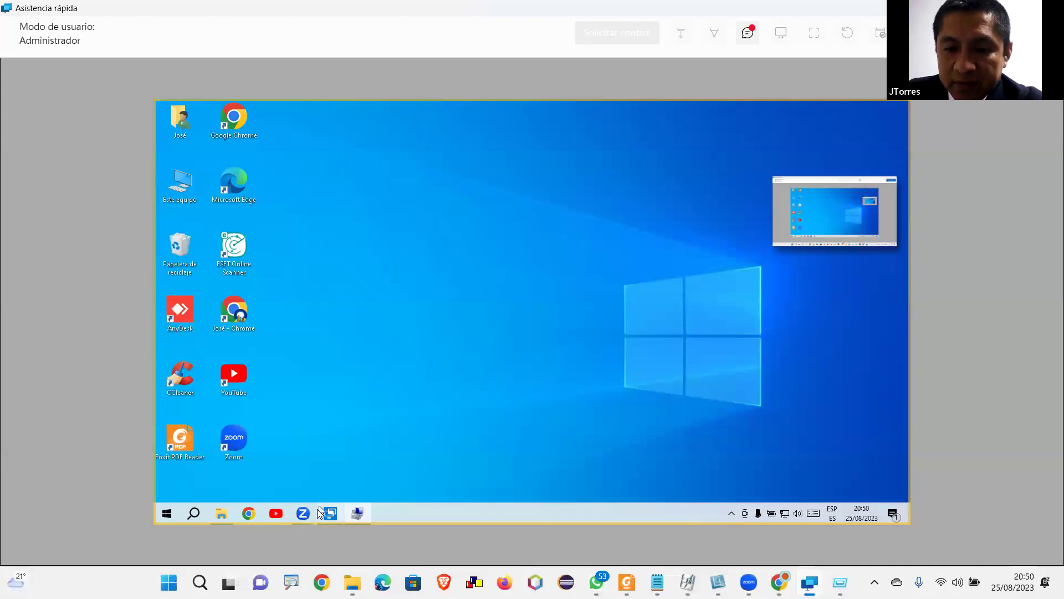
Step: Approve the helper's control request on the remote PC, then pause screen sharing and cancel that control
click(330, 514)
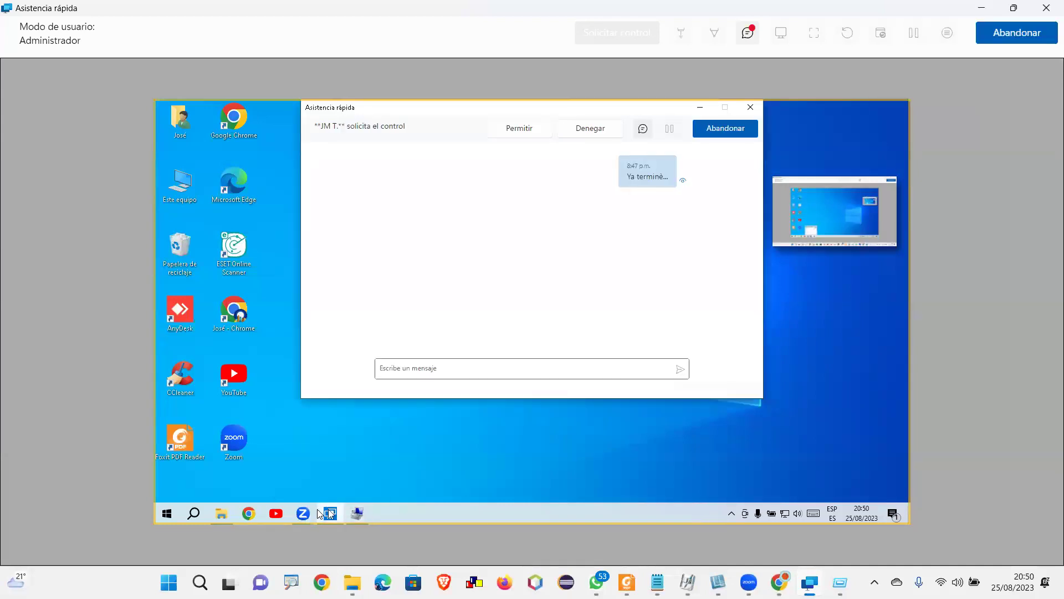
click(510, 134)
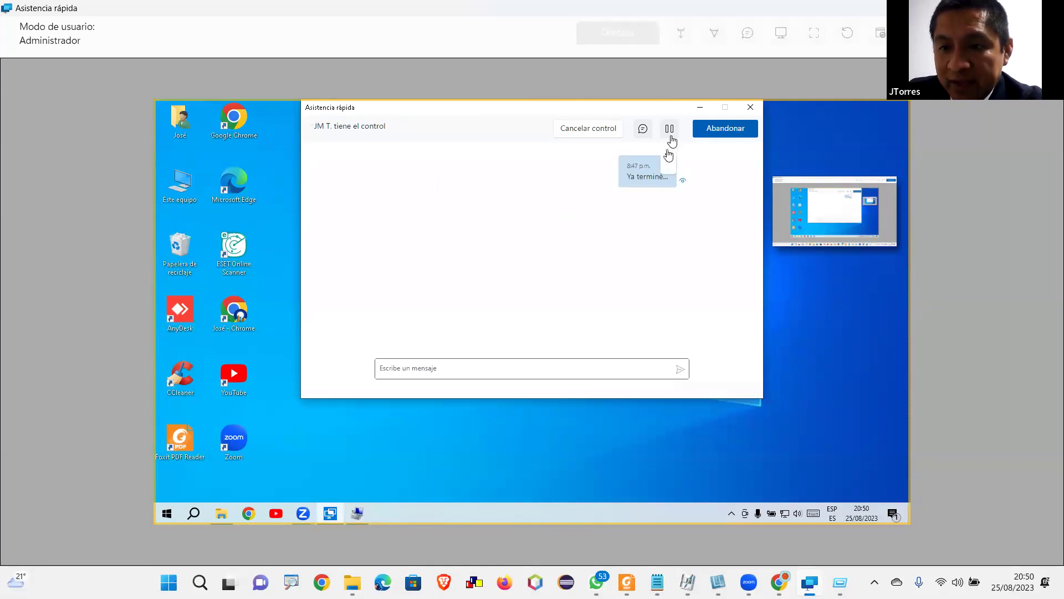
click(671, 132)
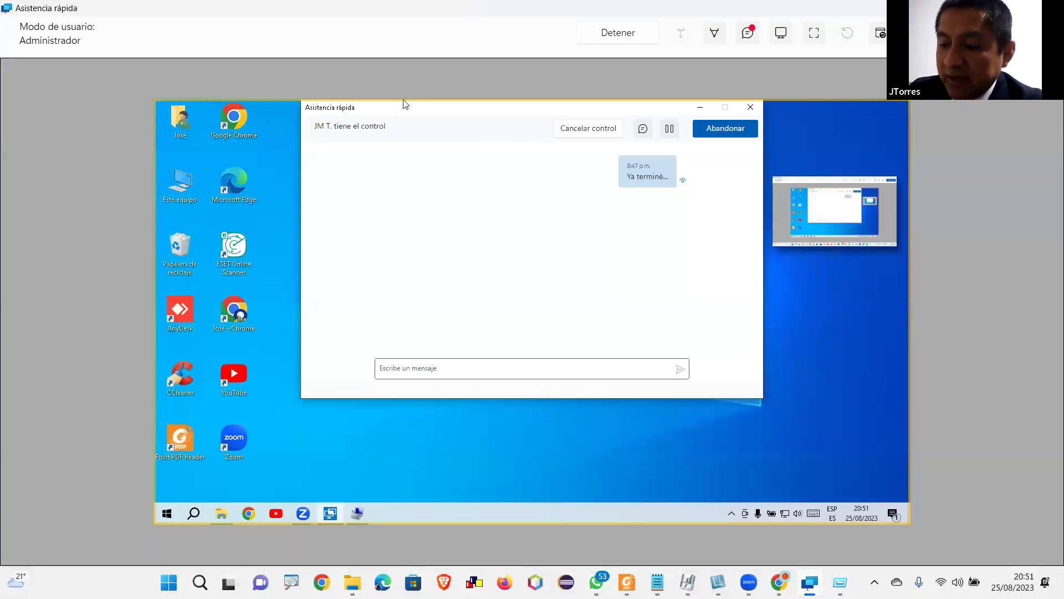
mouse_move(16, 580)
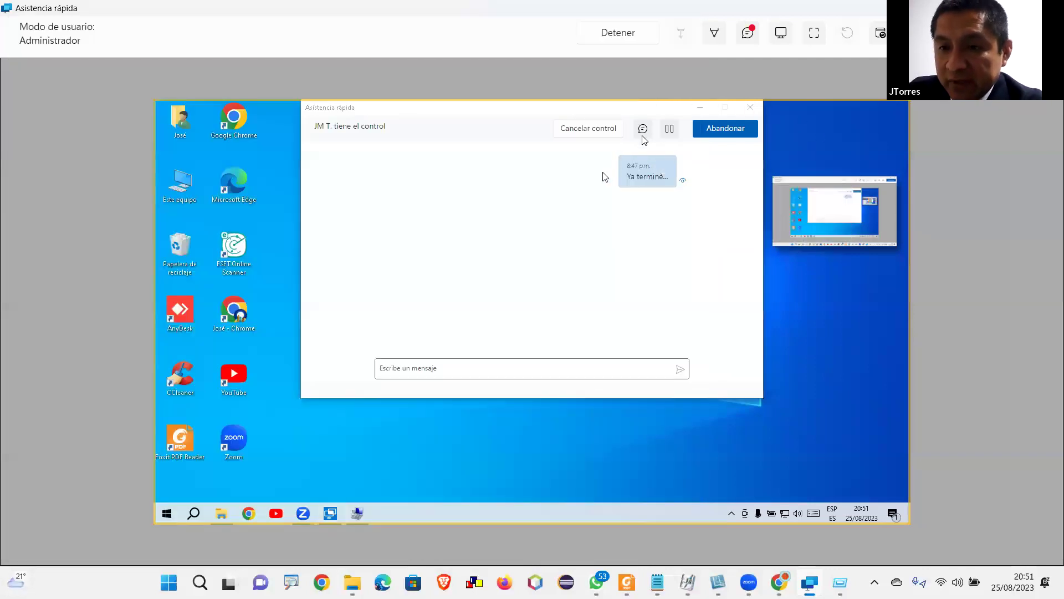
click(670, 133)
click(600, 129)
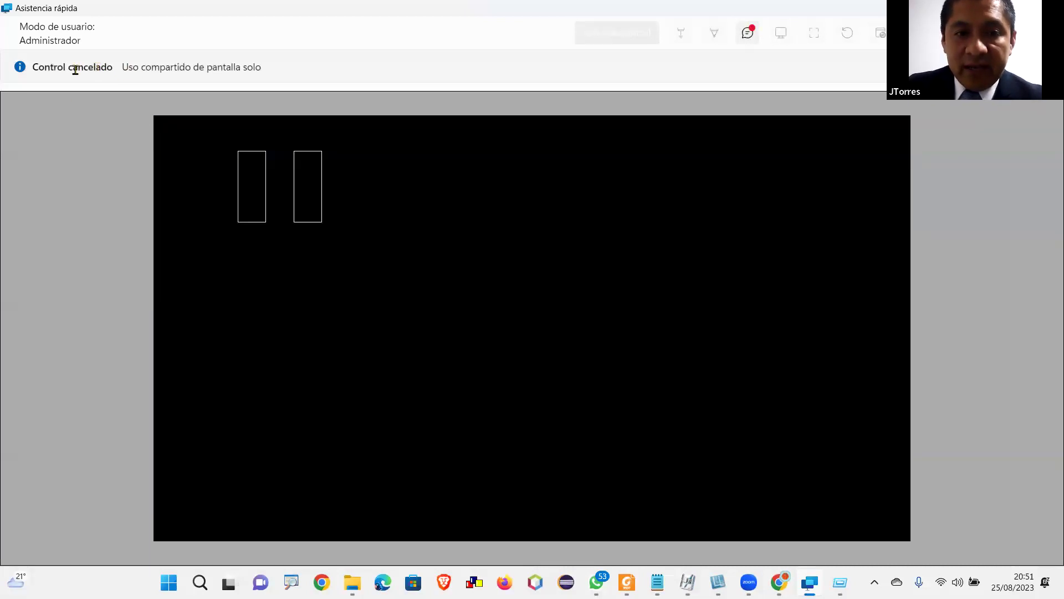
Step: Select and then clear the notice text while the remote desktop returns in view-only mode
drag(50, 75, 200, 77)
click(242, 77)
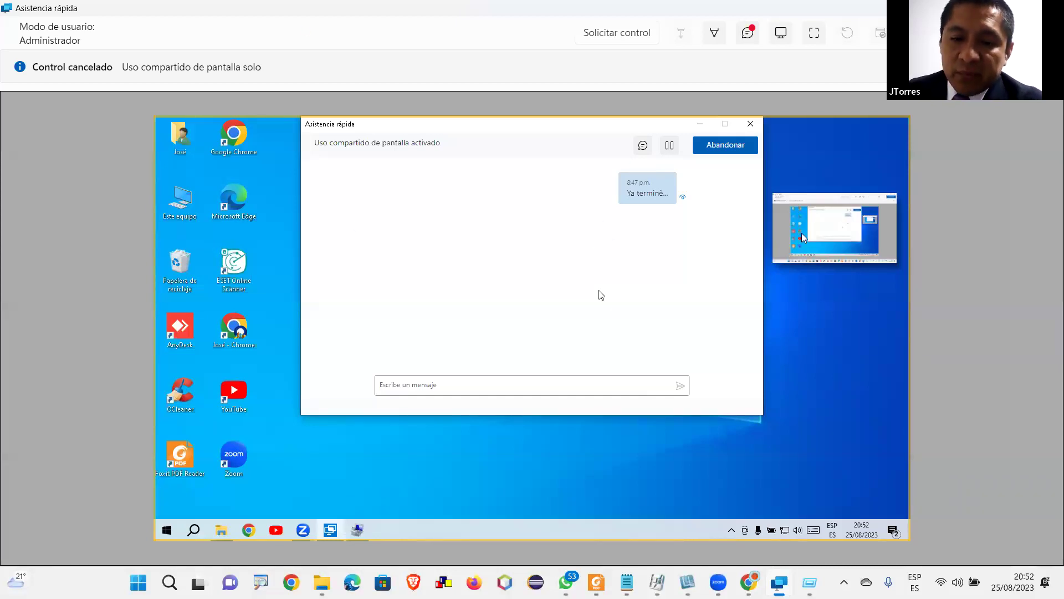
Step: Dismiss a stray Run dialog, refocus local Quick Assist, and request control of the remote PC again
key(super+r)
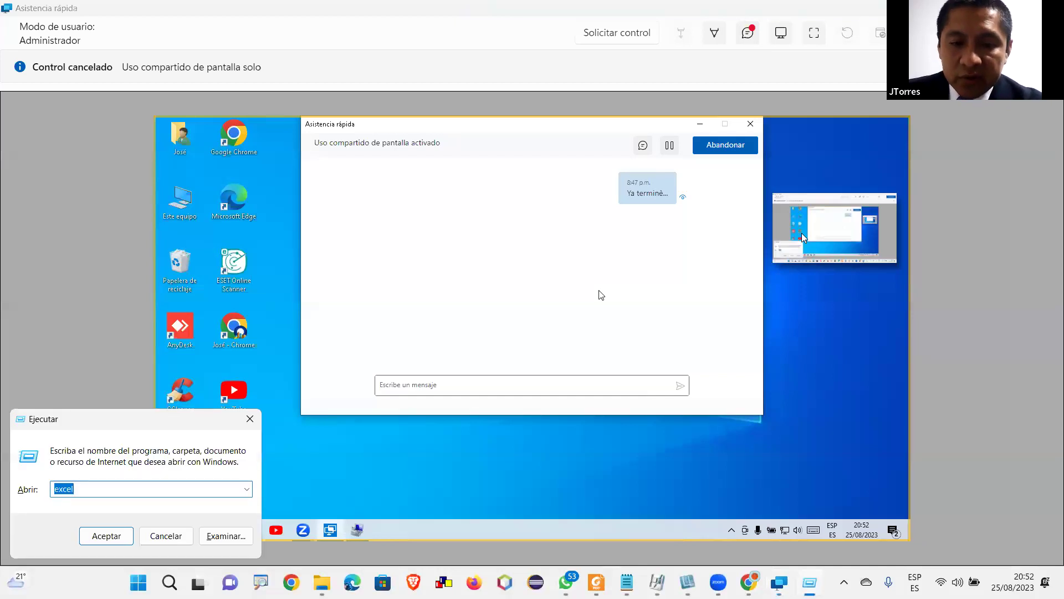
key(Escape)
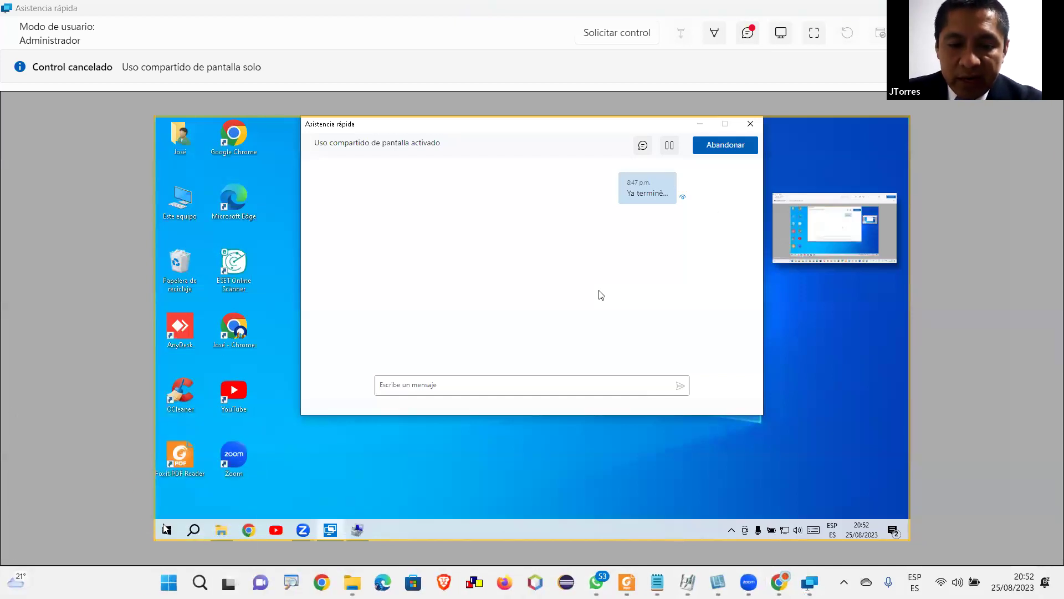
click(166, 529)
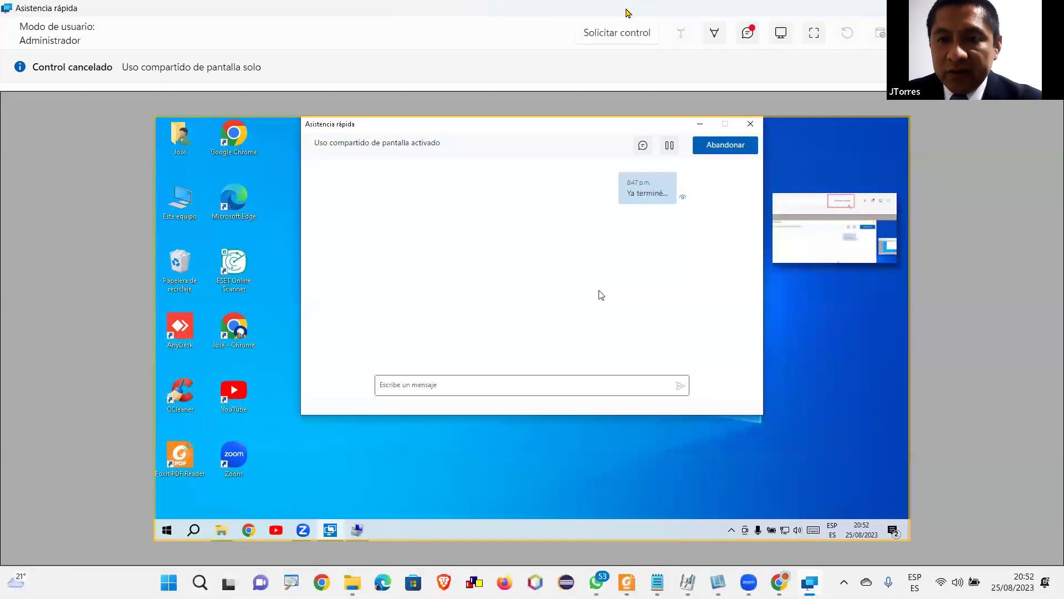
click(614, 33)
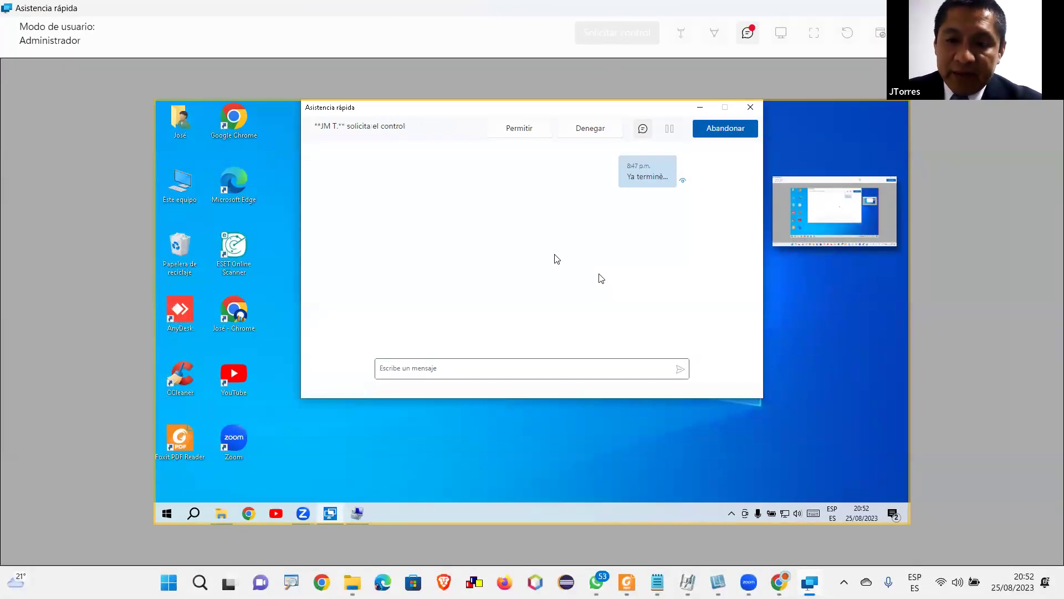
Step: Accept control on the remote PC and run a command from its Run dialog to open Control Panel
click(518, 128)
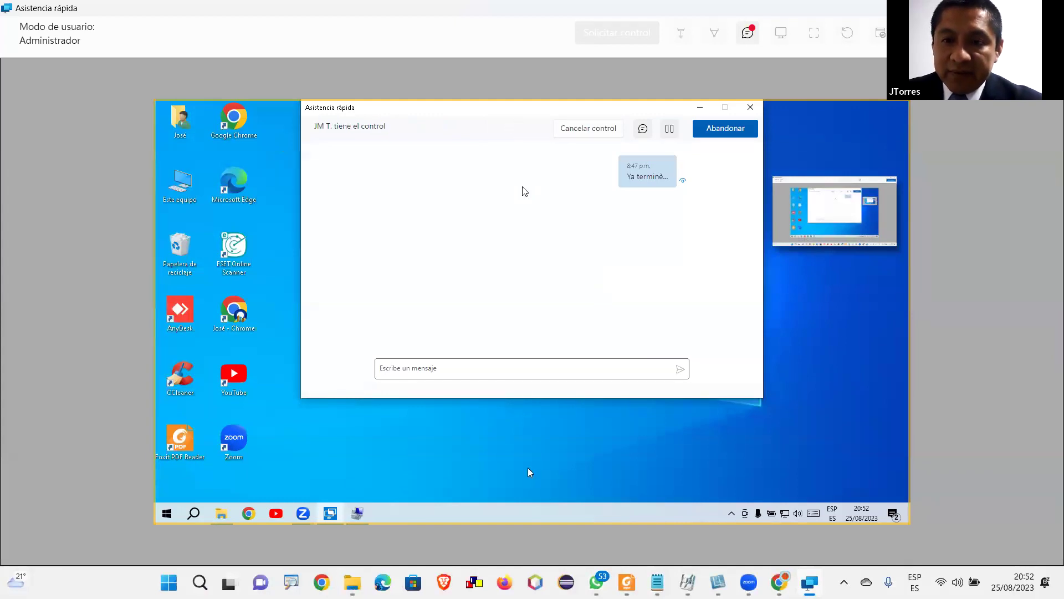
right_click(173, 513)
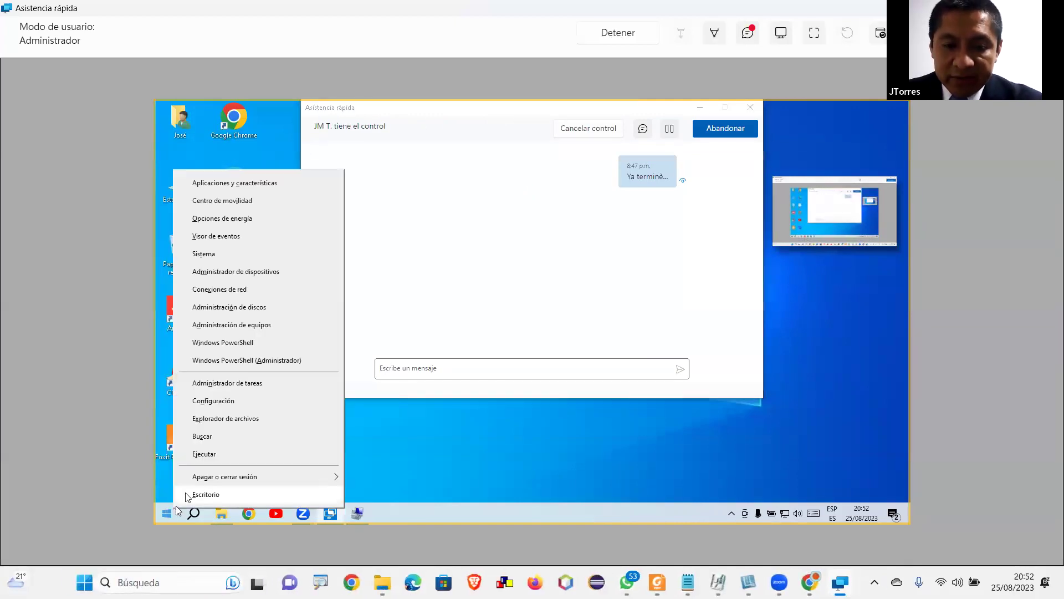
click(204, 453)
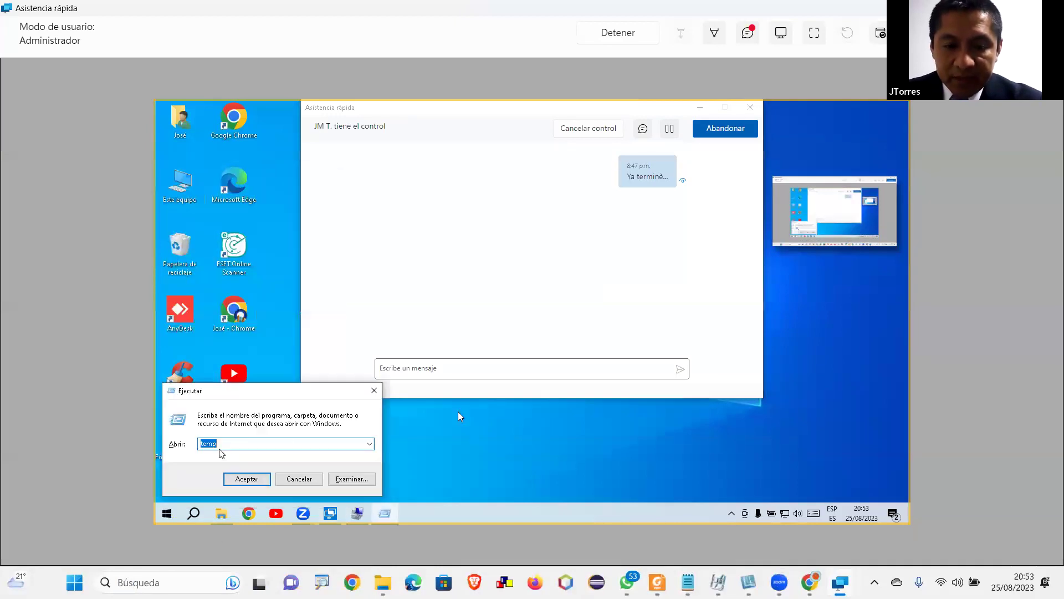
text(%temp%)
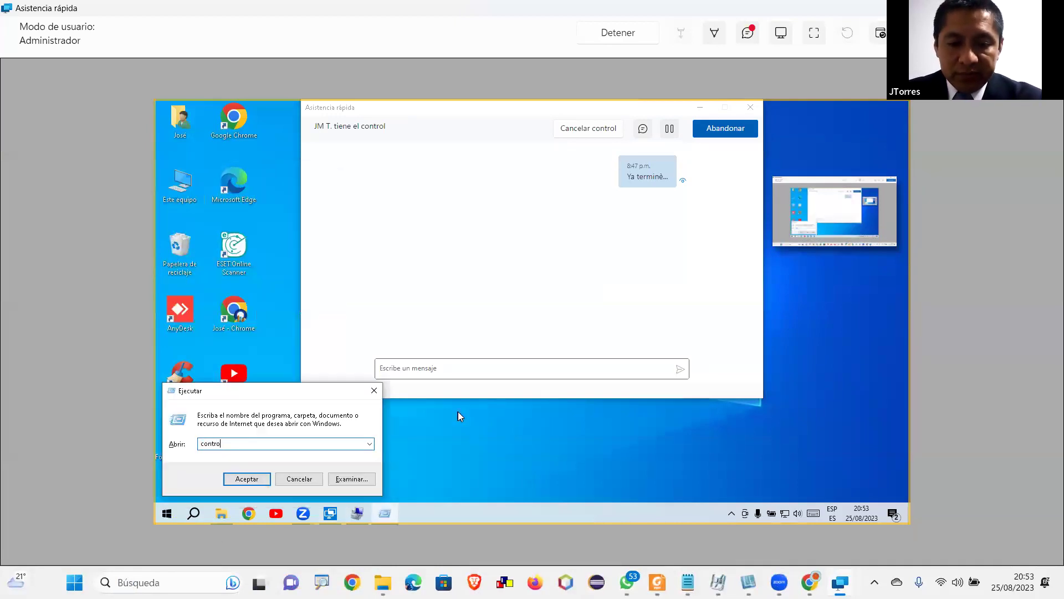
key(Return)
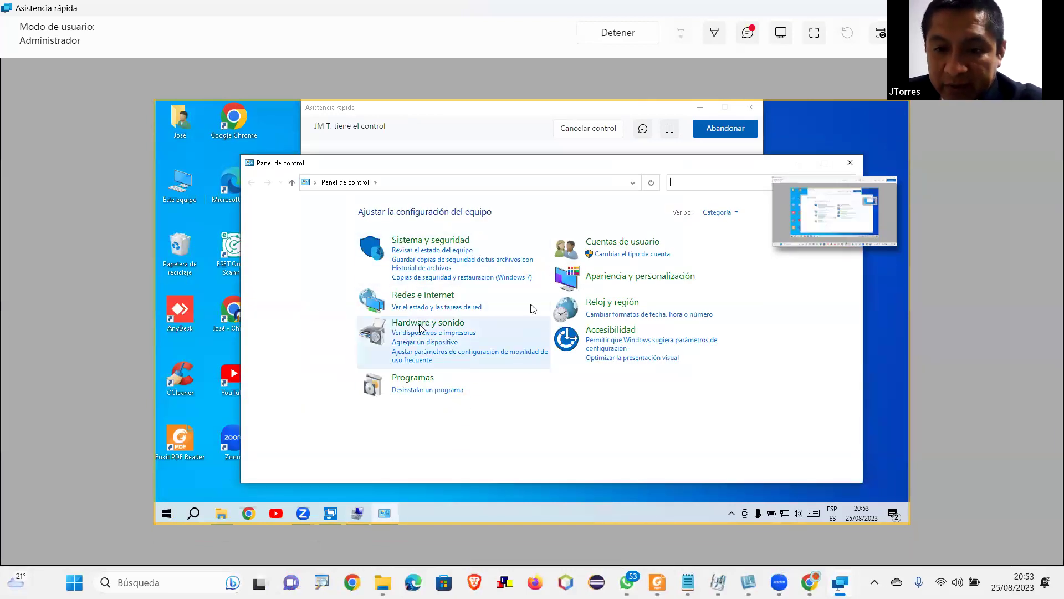
Step: View the remote PC's installed programs in Programas y características, close it, and return to local Quick Assist
click(418, 391)
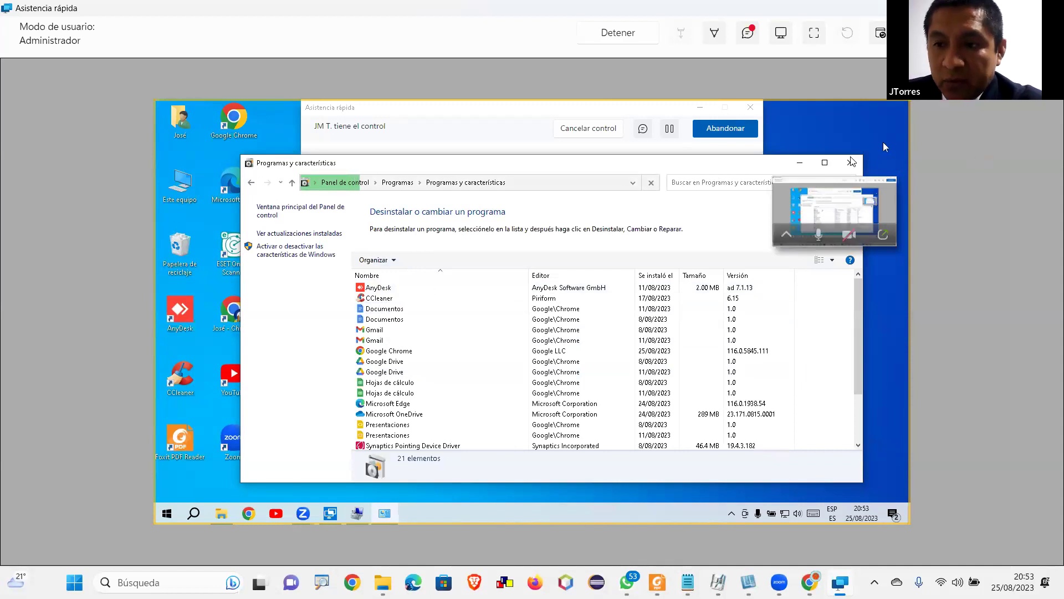
click(849, 162)
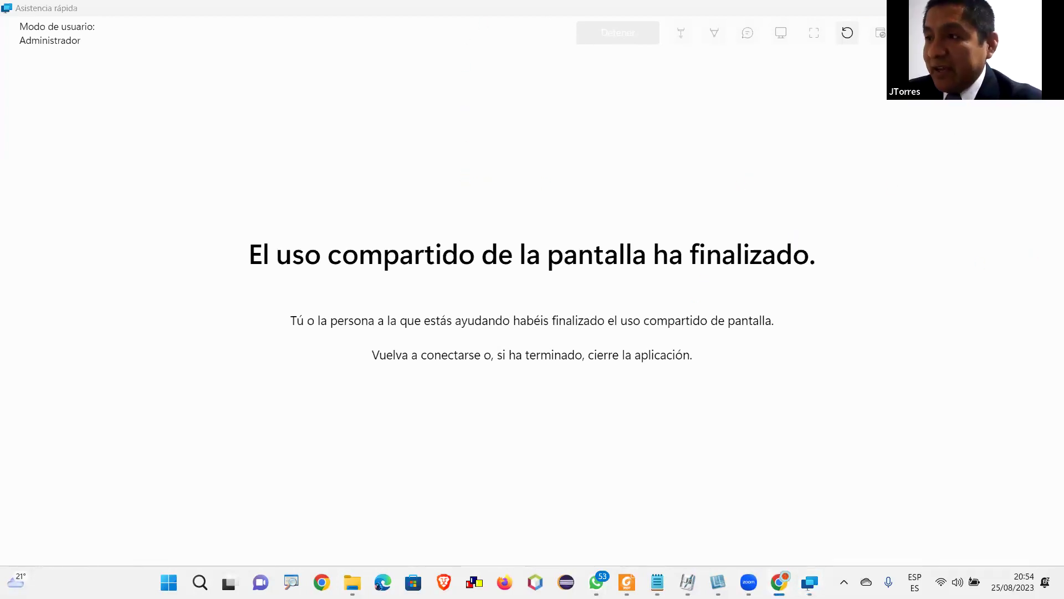
click(502, 141)
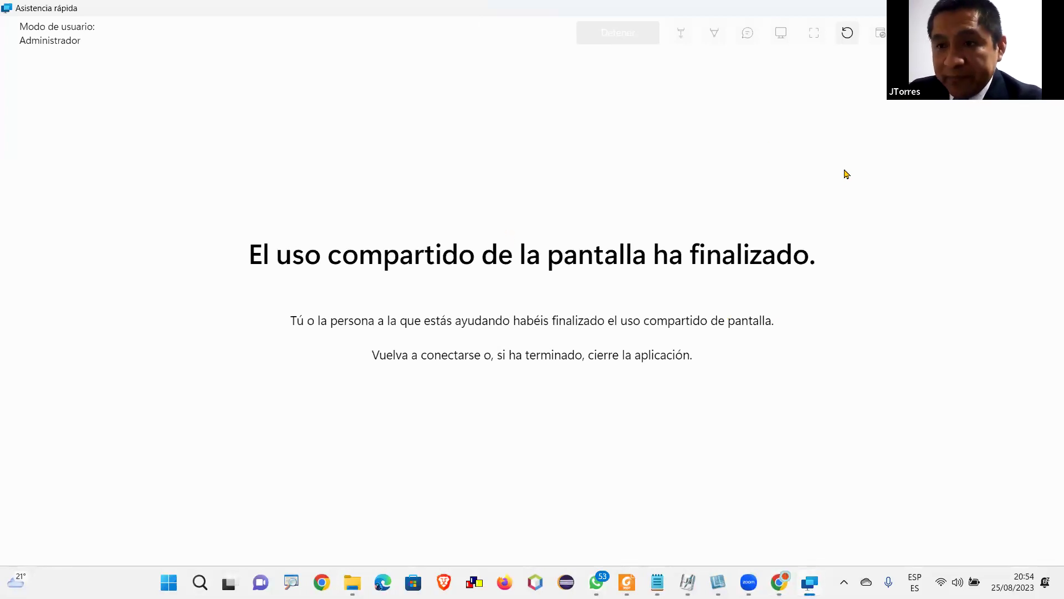
Step: Close the ended Quick Assist session window with Alt+F4
key(alt+F4)
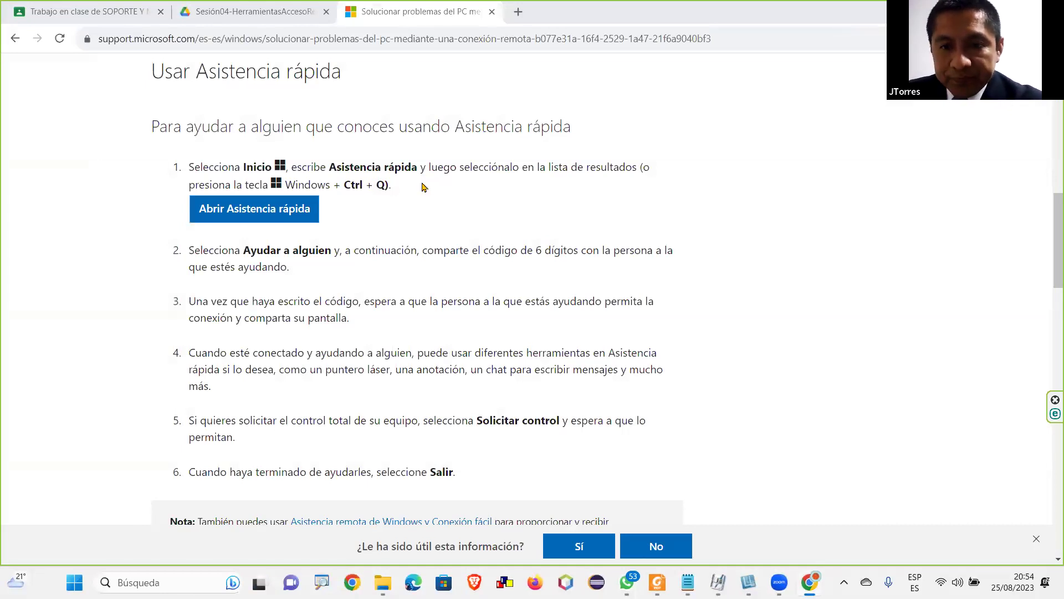
Step: Relaunch Quick Assist with Win+Ctrl+Q and outline the Obtener ayuda section and security code field
key(super+ctrl+q)
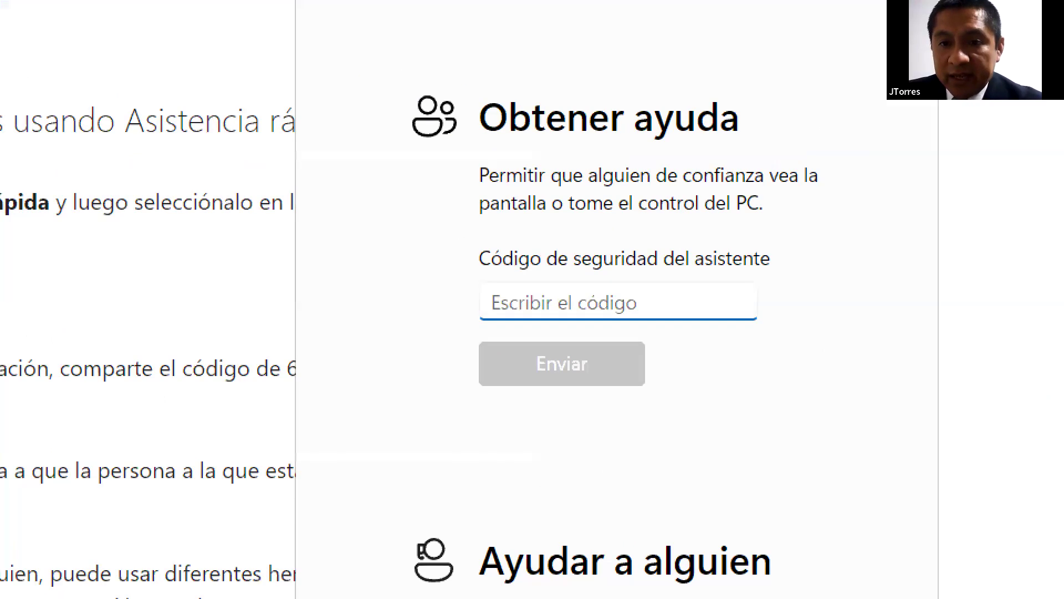
mouse_move(339, 50)
mouse_down()
mouse_move(745, 151)
mouse_move(842, 435)
mouse_up()
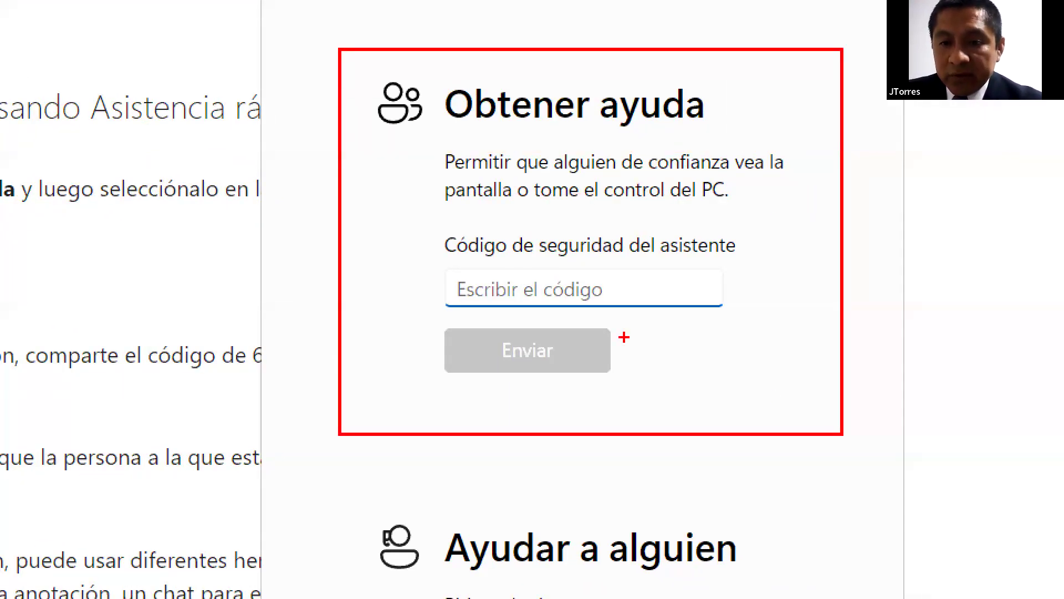
mouse_move(420, 216)
mouse_down()
mouse_move(594, 247)
mouse_move(781, 259)
mouse_move(819, 214)
mouse_up()
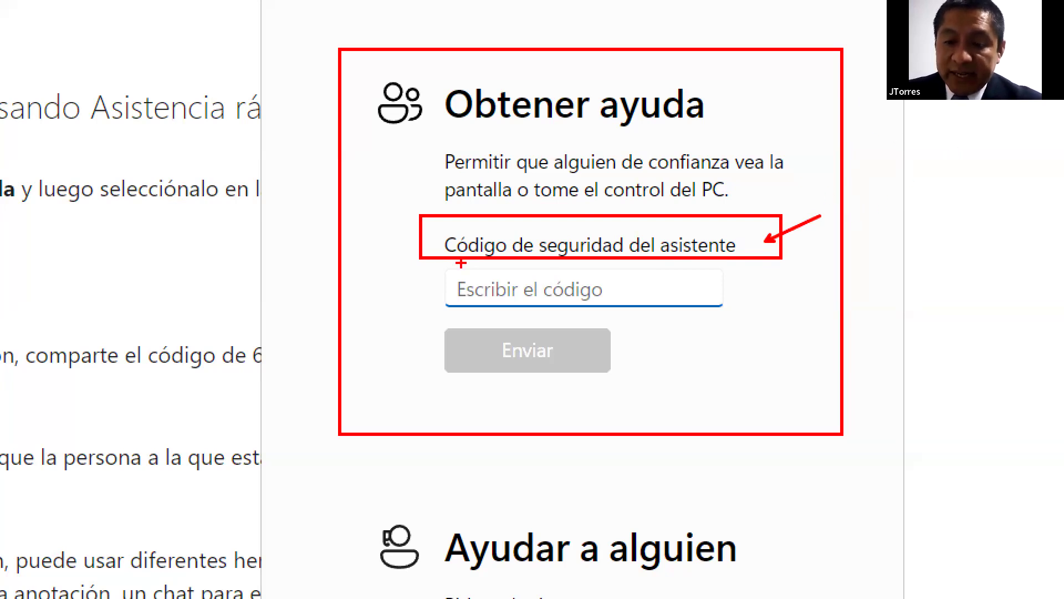
drag(442, 271, 639, 299)
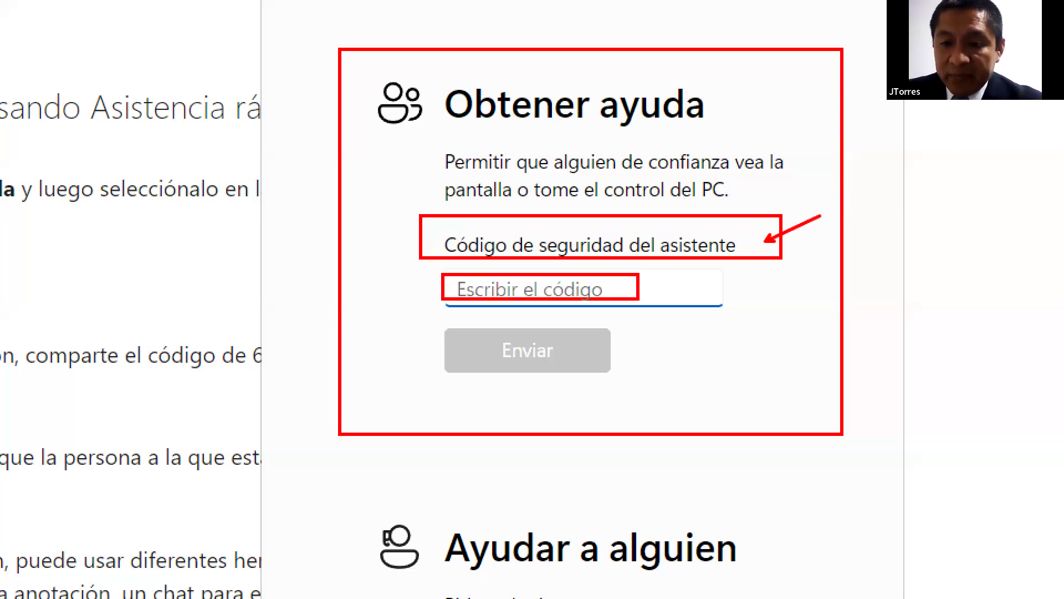
key(Escape)
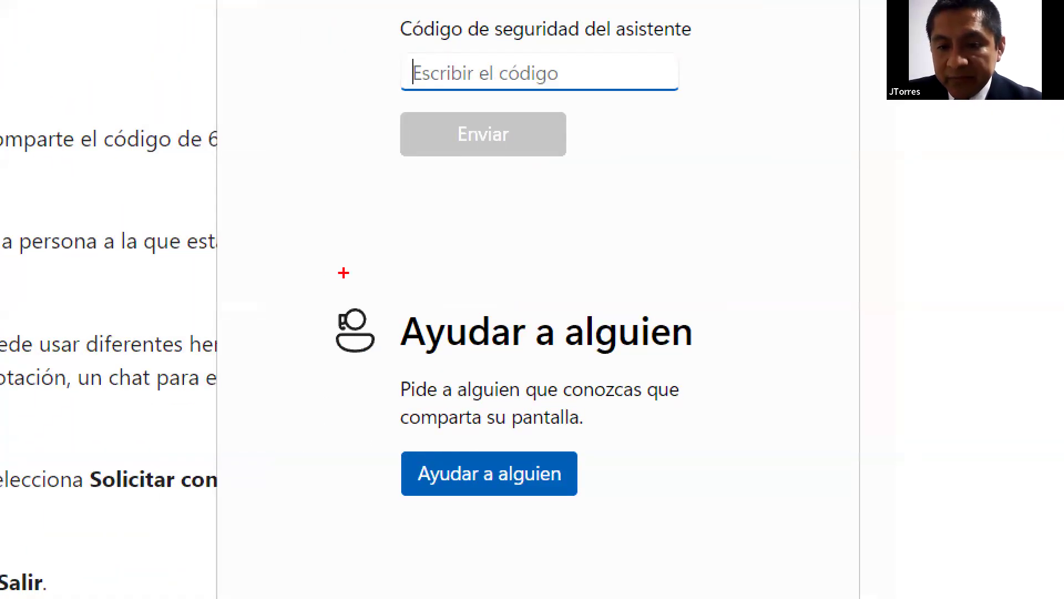
Step: Outline the Ayudar a alguien section and point to the code field, then choose to help someone
mouse_move(598, 319)
mouse_down()
mouse_move(710, 455)
mouse_move(803, 452)
mouse_up()
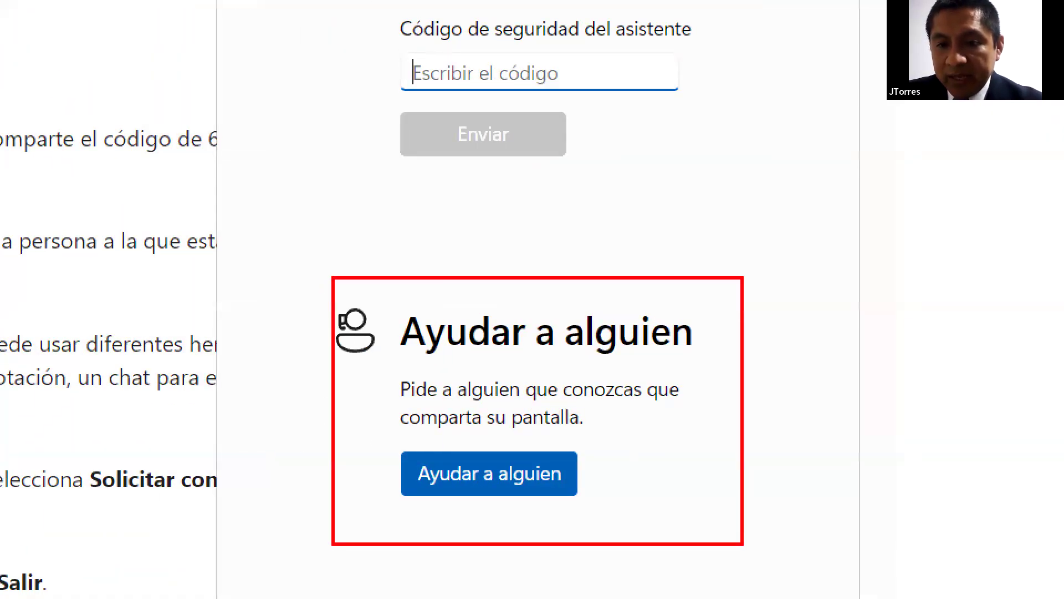
drag(742, 543, 742, 519)
mouse_move(684, 234)
mouse_down()
mouse_move(619, 165)
mouse_move(645, 139)
mouse_up()
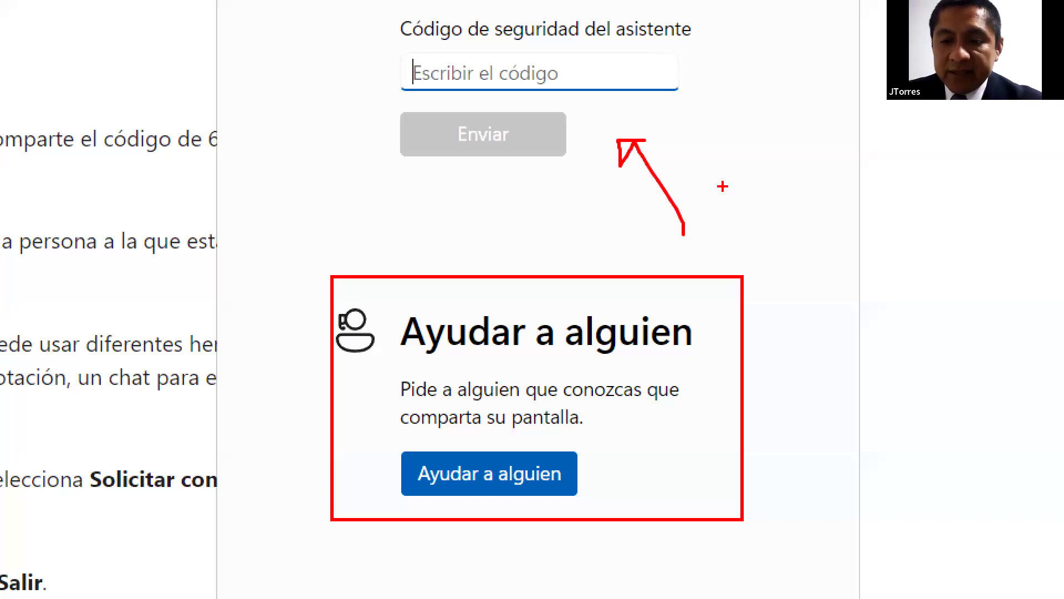
click(489, 473)
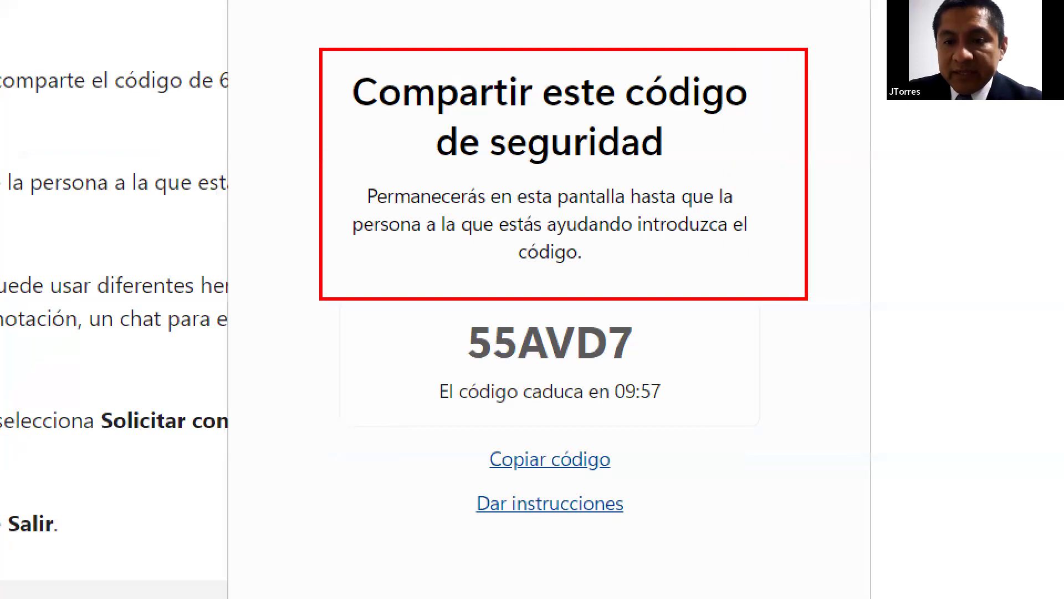
Step: Annotate the generated security code, who must enter it, and its 09:39 expiry countdown
drag(465, 240, 746, 249)
drag(512, 273, 582, 269)
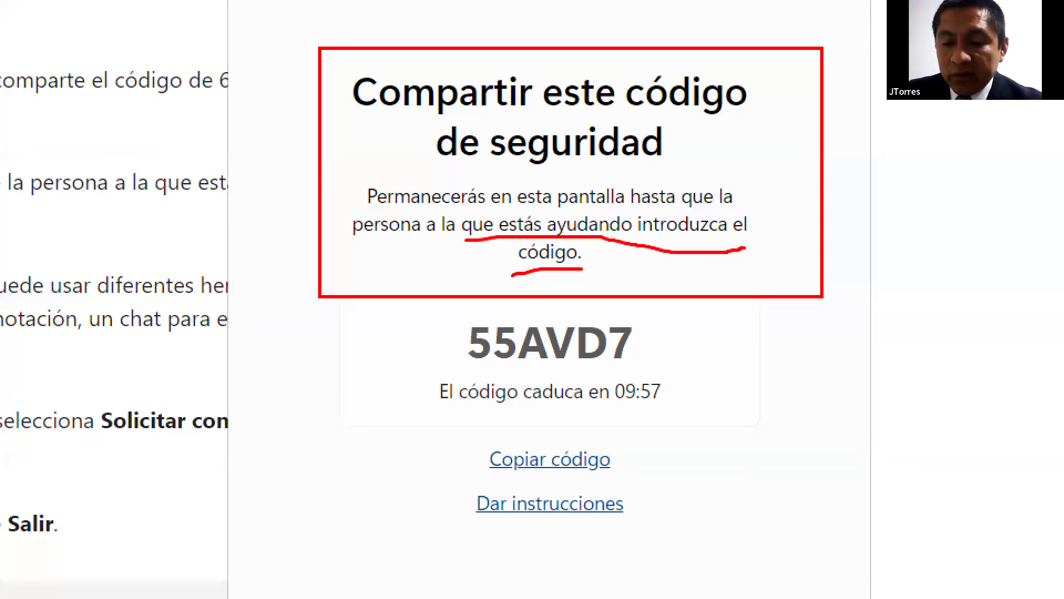
mouse_move(657, 354)
mouse_down()
mouse_move(574, 305)
mouse_move(455, 335)
mouse_move(487, 367)
mouse_move(629, 357)
mouse_up()
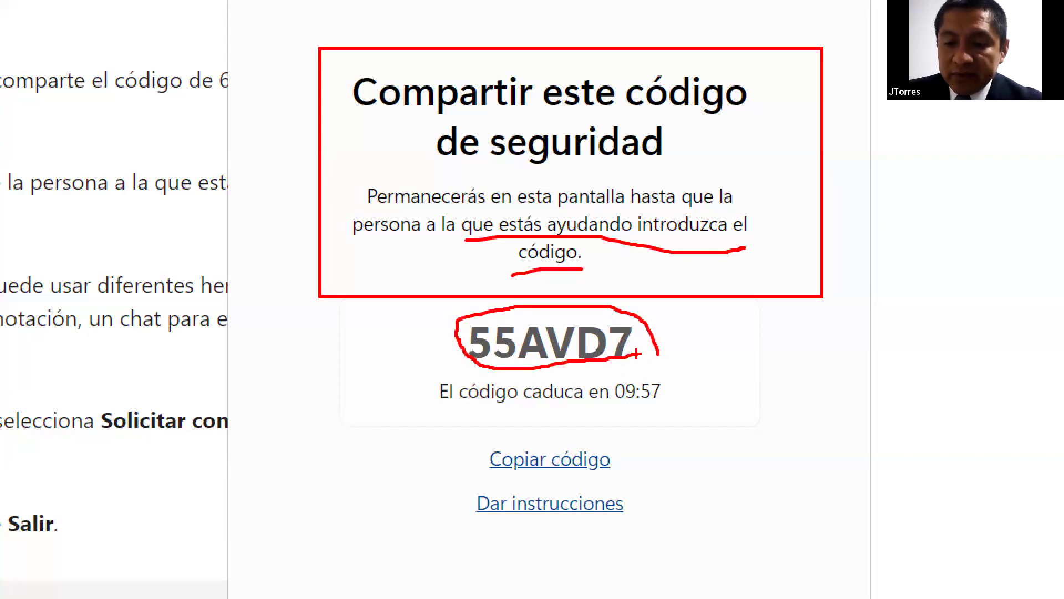
mouse_move(629, 413)
mouse_down()
mouse_move(670, 410)
mouse_move(626, 357)
mouse_move(623, 414)
mouse_up()
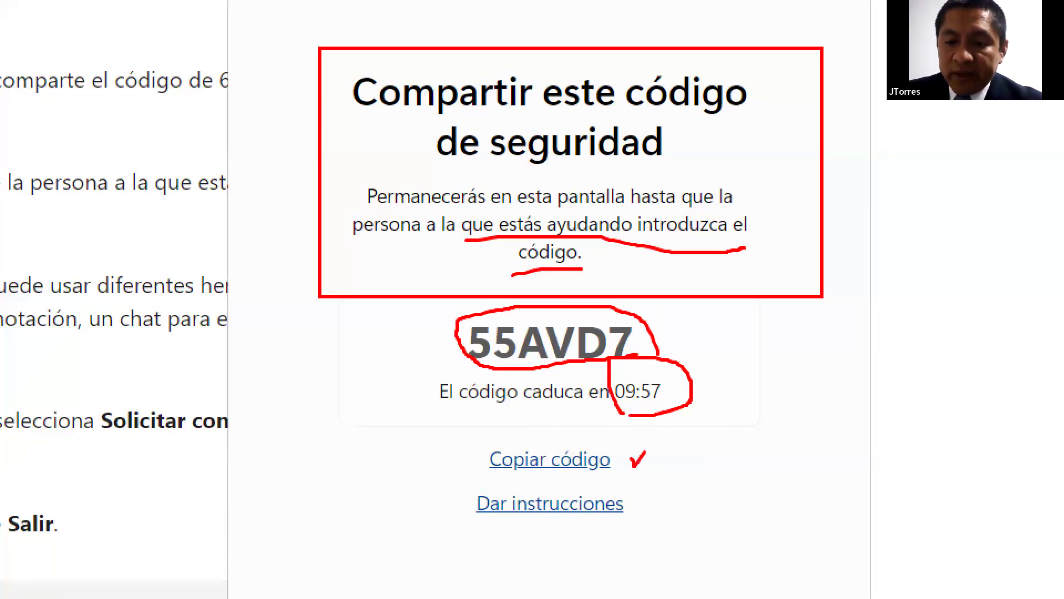
key(Escape)
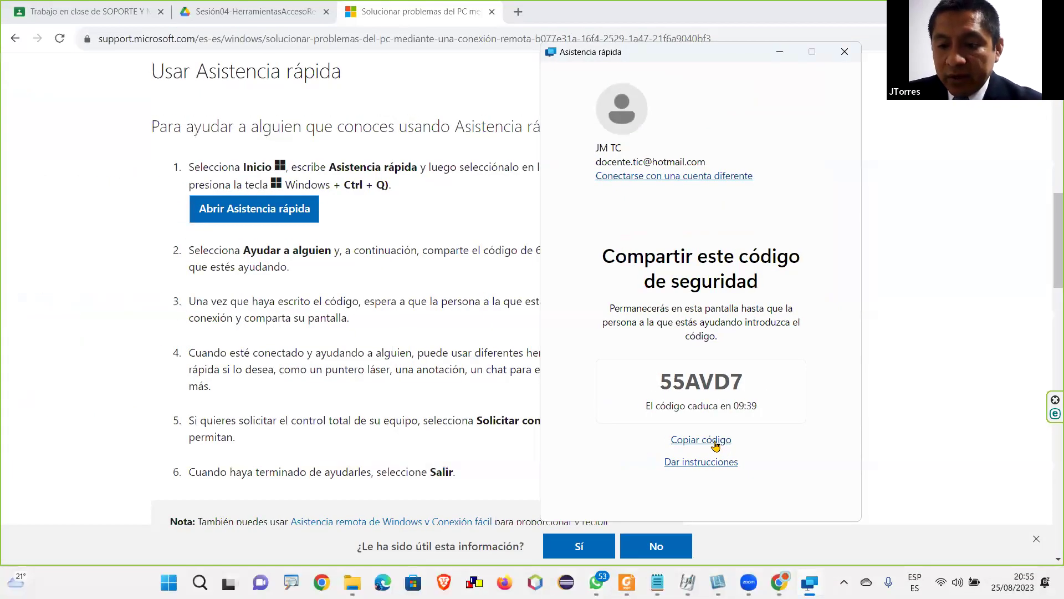
Step: Copy the security code, box the Código copiado confirmation and paste instructions, then open the Run box
click(715, 441)
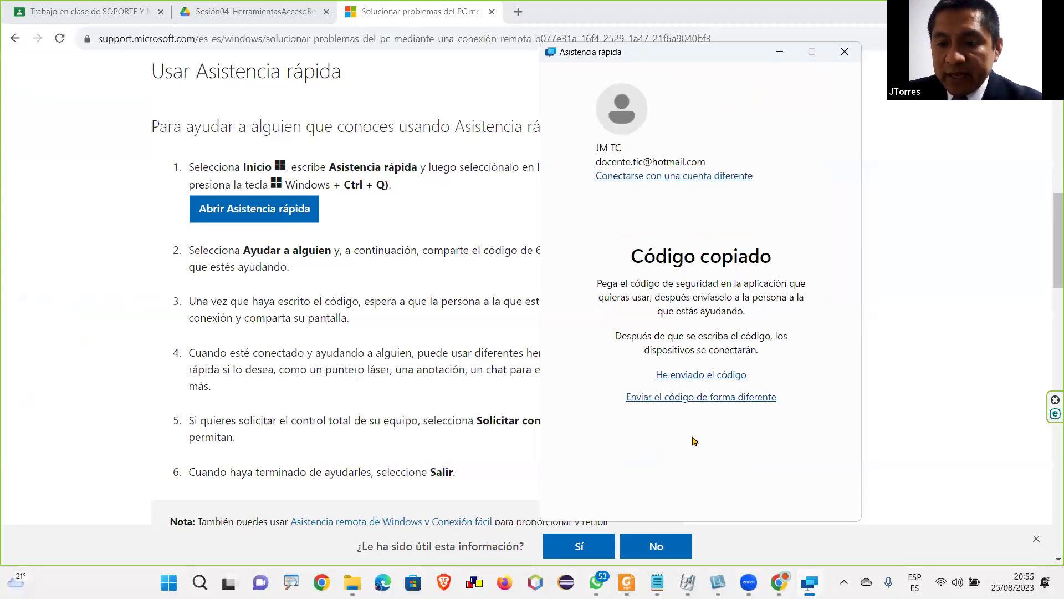
key(ctrl+1)
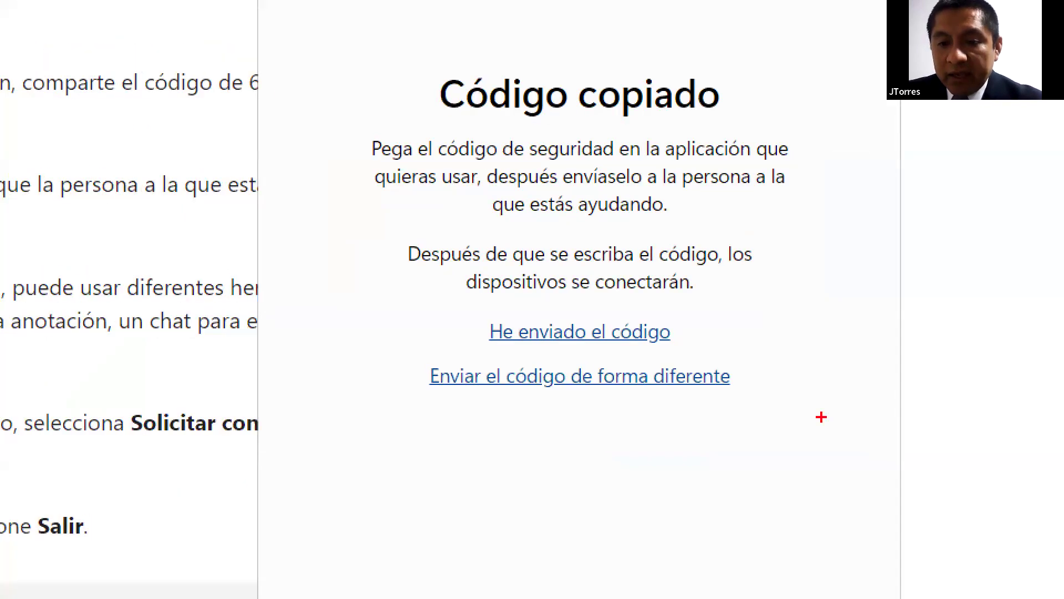
drag(641, 358, 695, 370)
drag(566, 323, 709, 350)
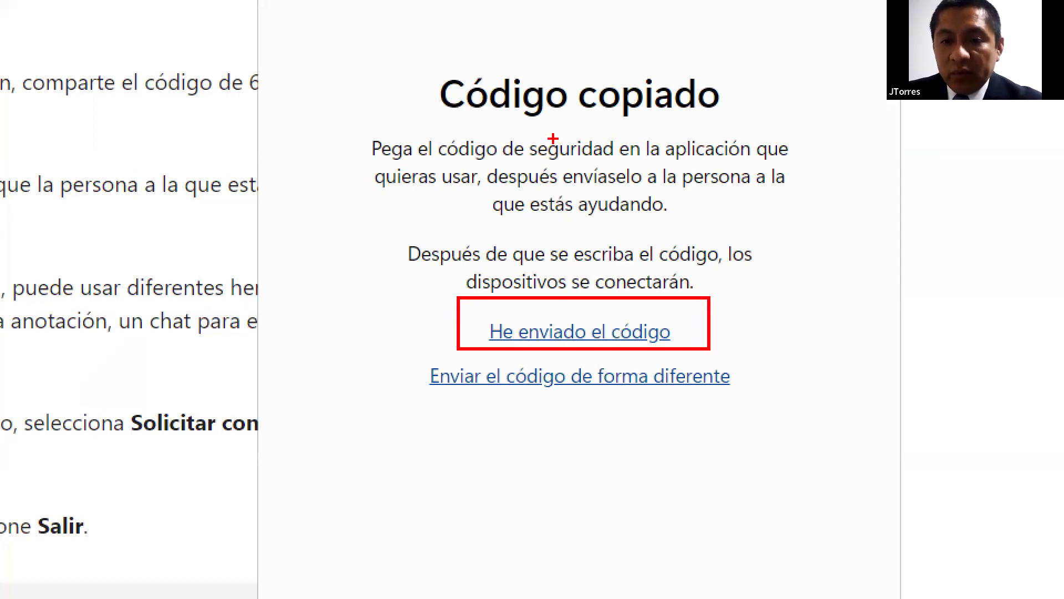
drag(348, 127, 825, 230)
drag(347, 127, 346, 124)
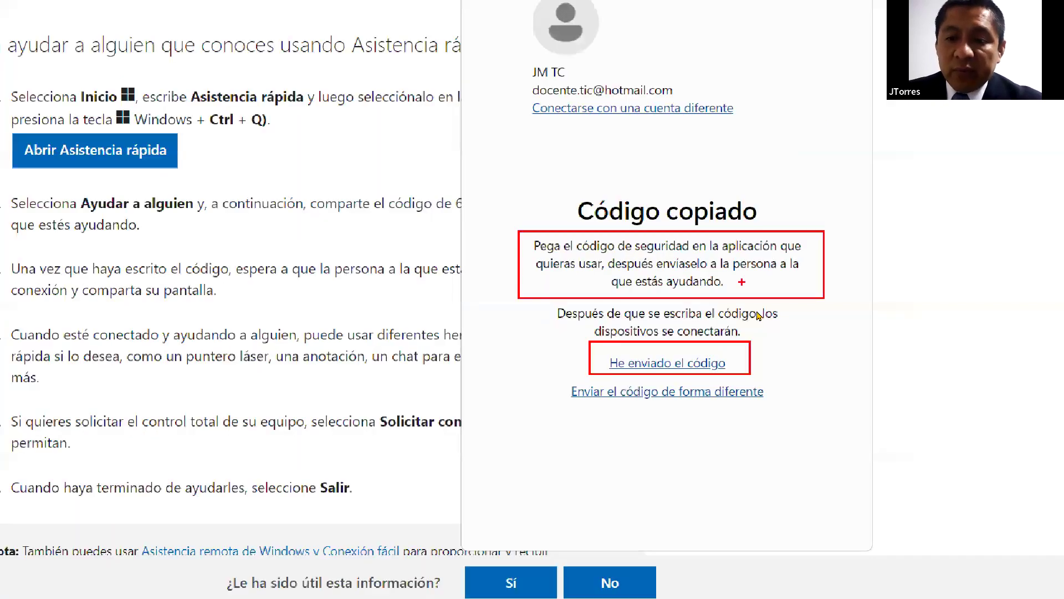
key(Escape)
key(super+r)
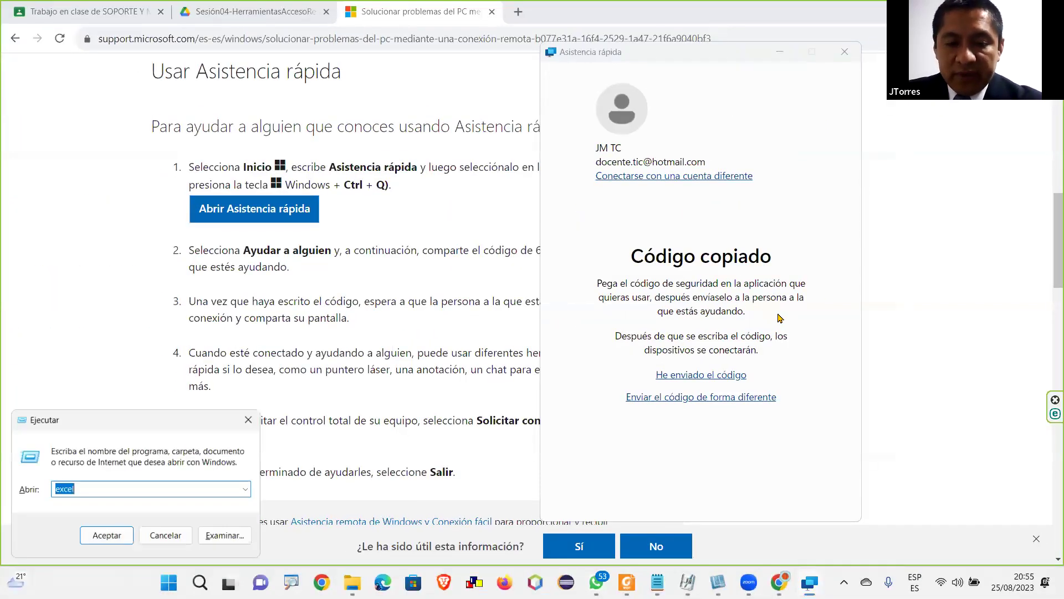
Step: Launch Notepad and type the Quick Assist security code into a new note
text(notepad)
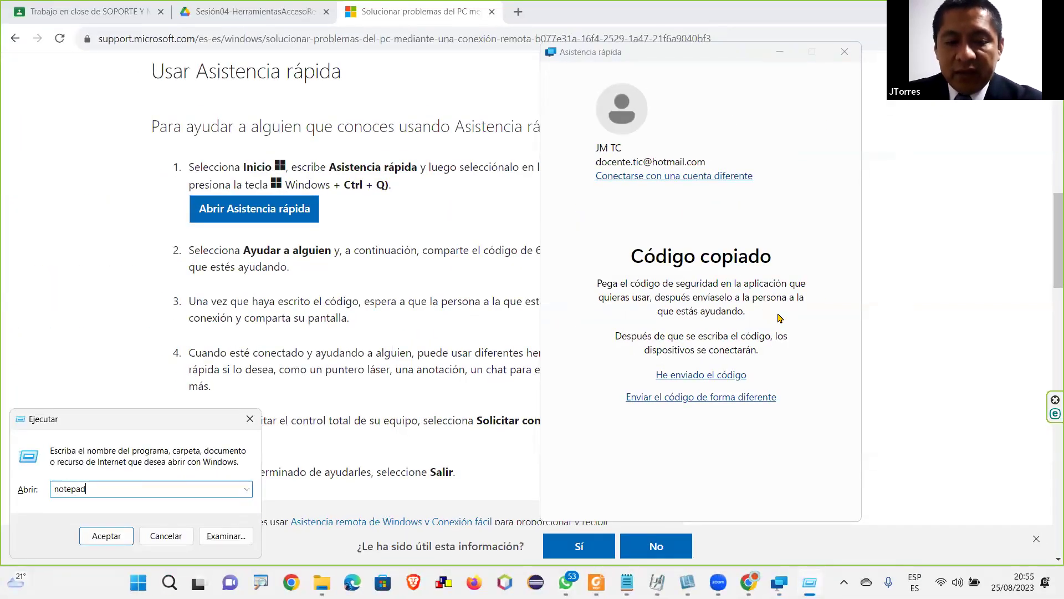
key(Return)
scroll(330, 178, up, 5)
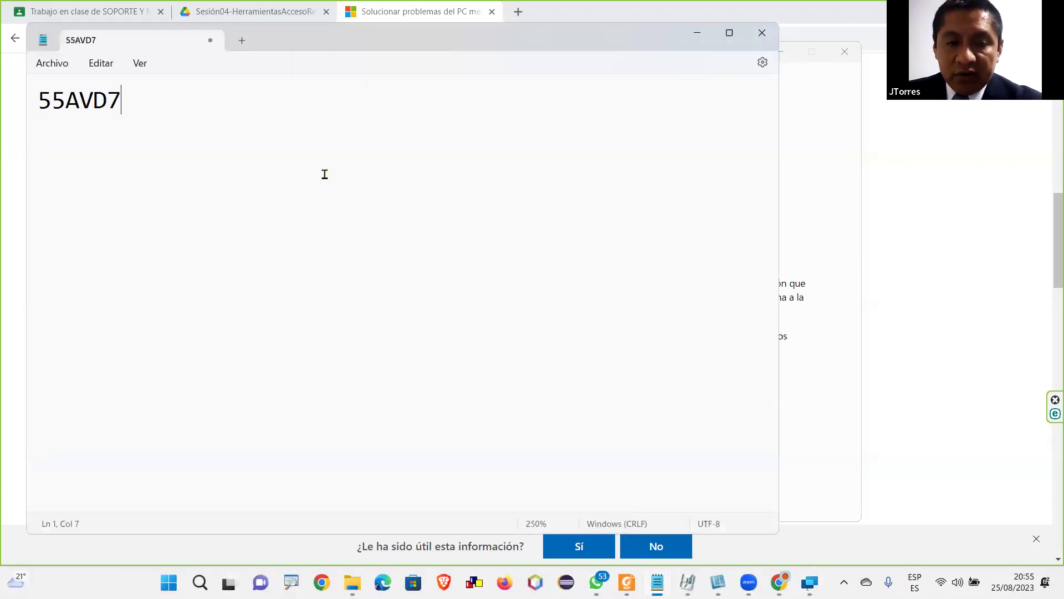
Step: Have Quick Assist show the security code along with instructions for the helped person
click(810, 259)
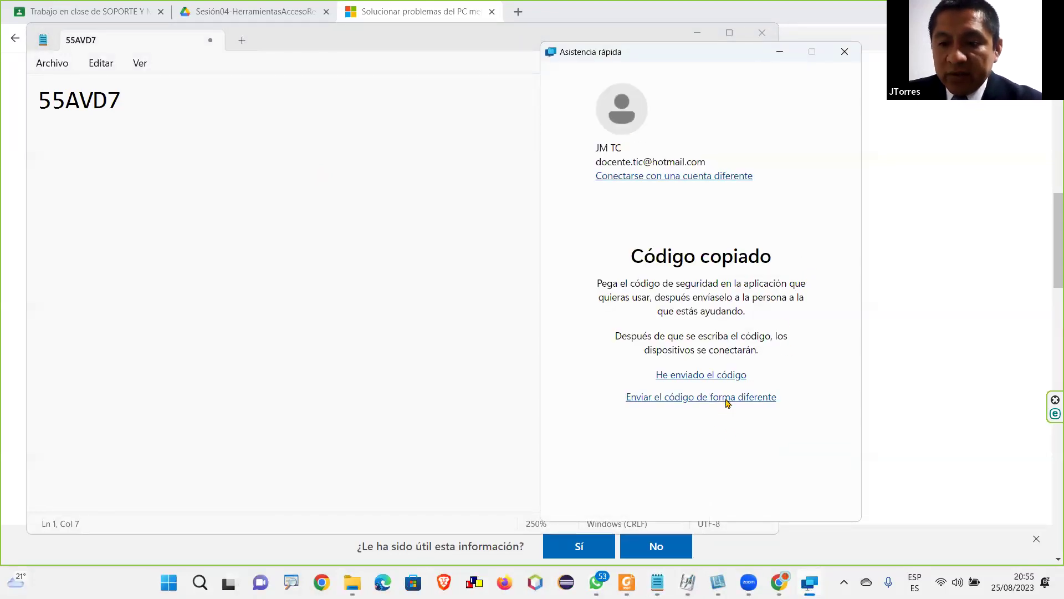
click(727, 397)
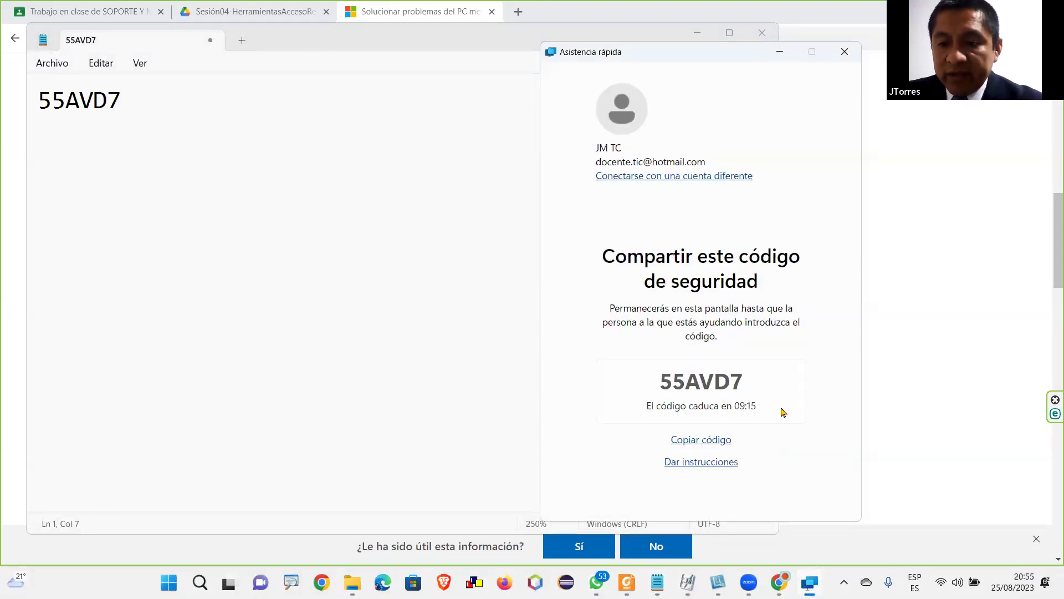
click(701, 463)
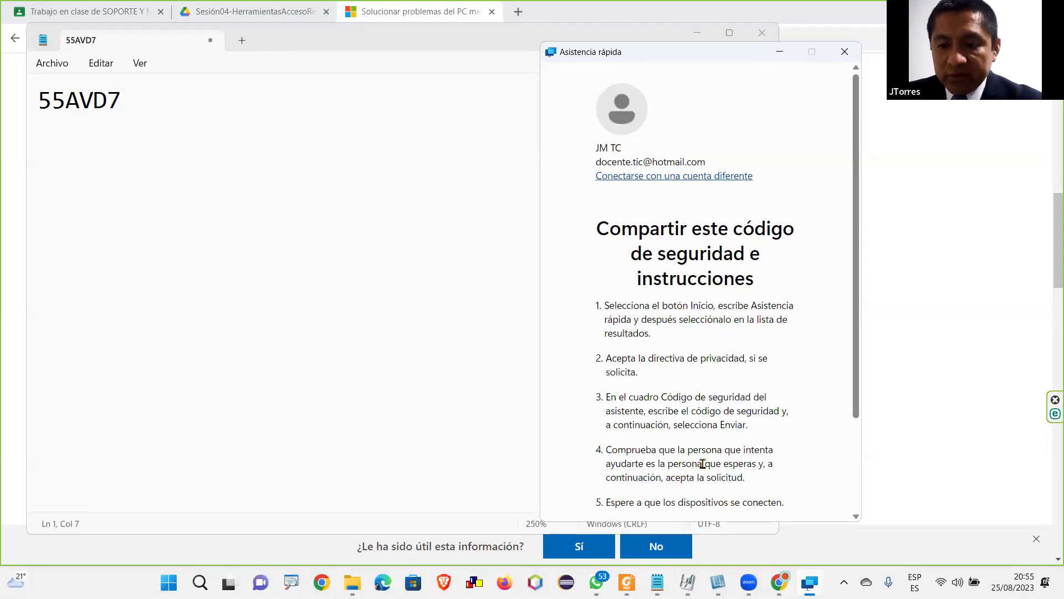
scroll(722, 375, down, 3)
scroll(721, 372, up, 2)
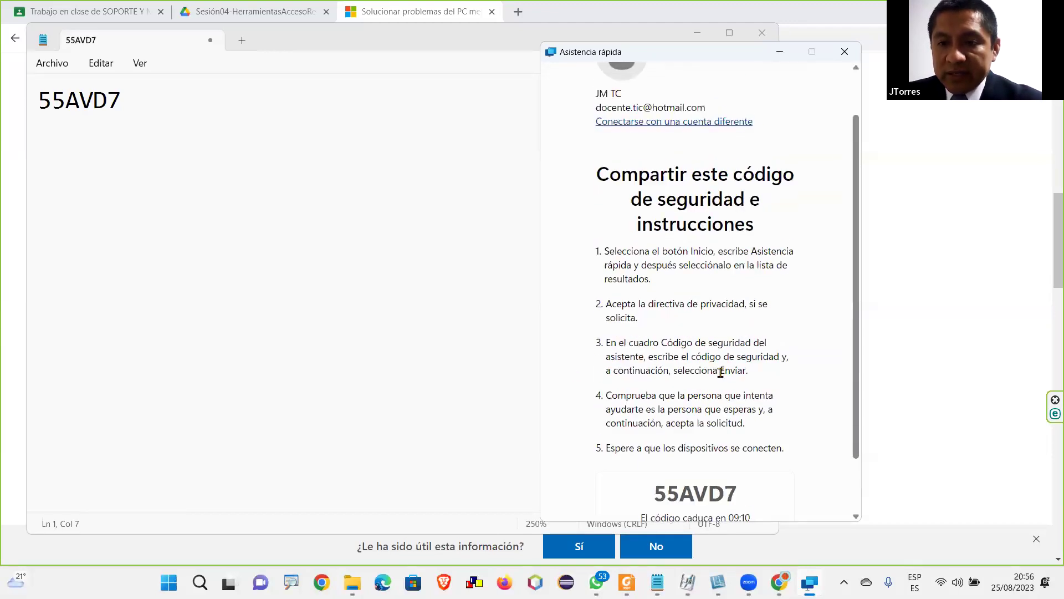
scroll(721, 372, down, 2)
Step: Paste the Quick Assist heading and steps 1–5 into Notepad below the security code
drag(599, 105, 803, 380)
key(ctrl+c)
click(196, 218)
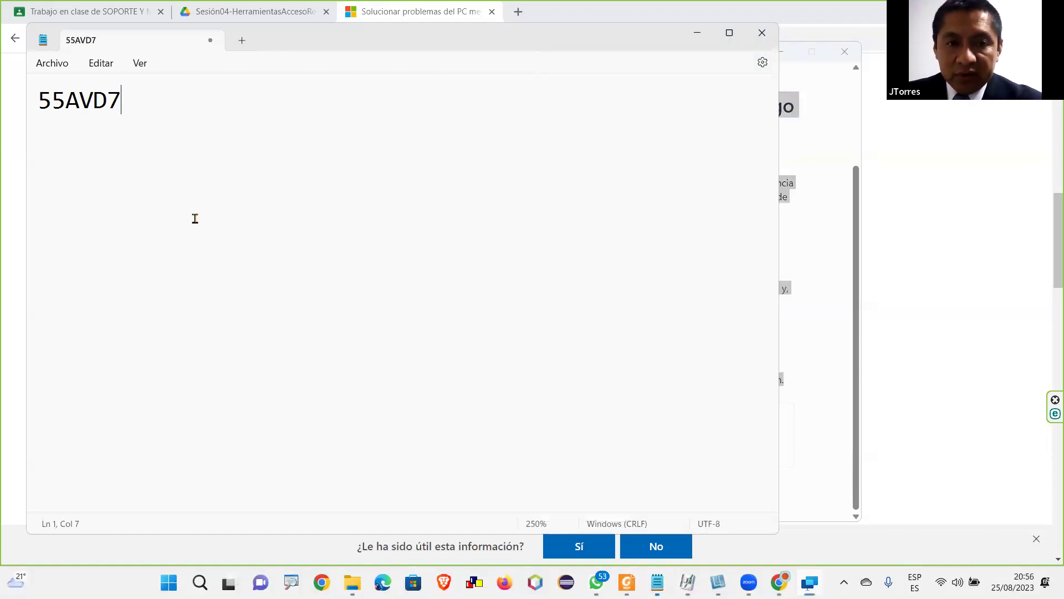
key(Return)
key(Return)
key(ctrl+v)
scroll(196, 218, down, 10)
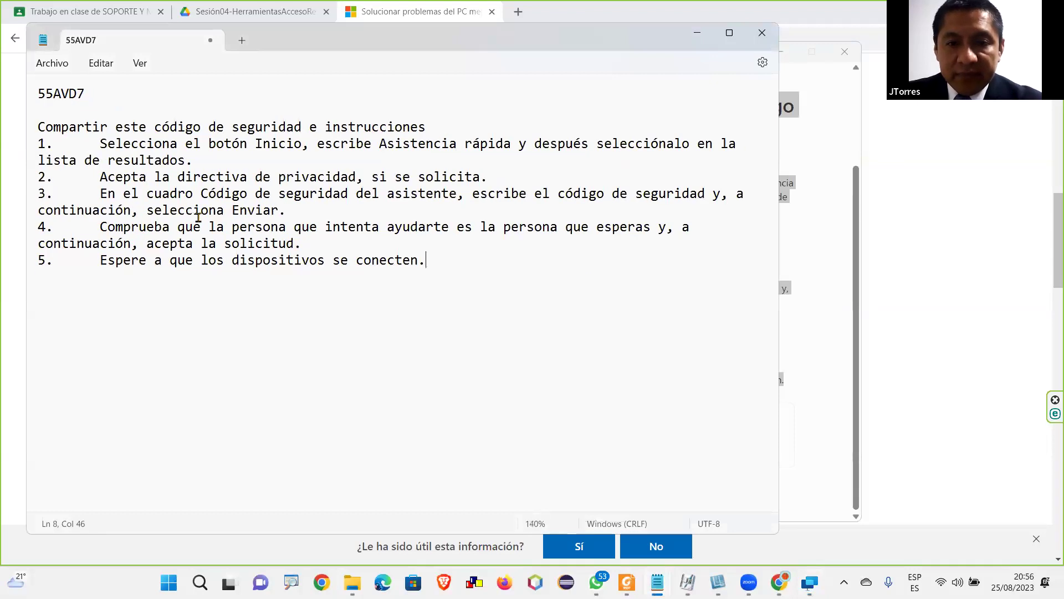
Step: Select the pasted heading and all five instruction steps in the Notepad note
drag(104, 143, 309, 145)
click(309, 144)
key(shift+Down)
click(609, 150)
triple_click(189, 160)
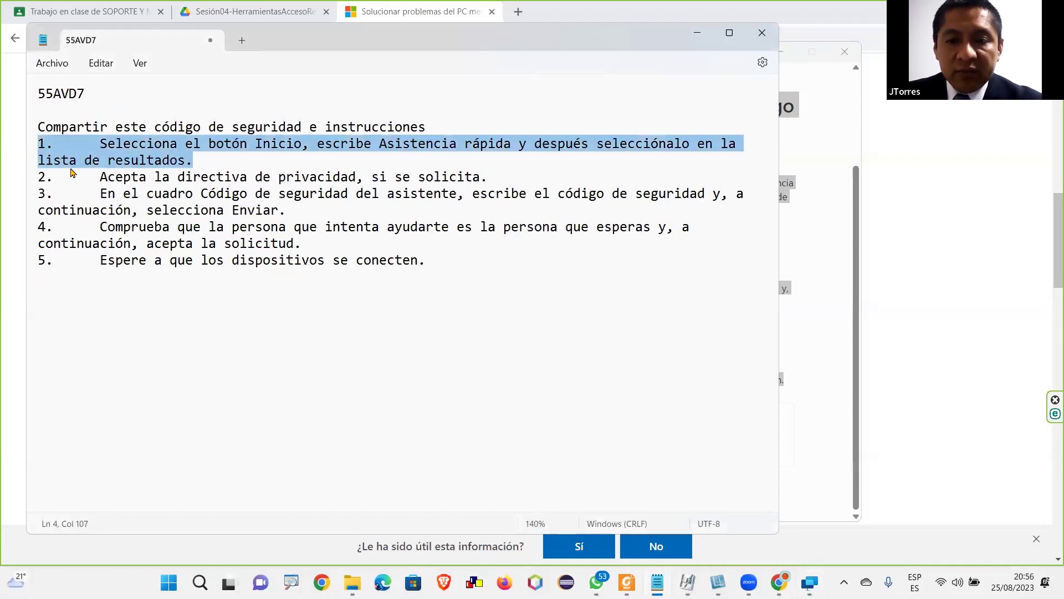
drag(446, 261, 23, 134)
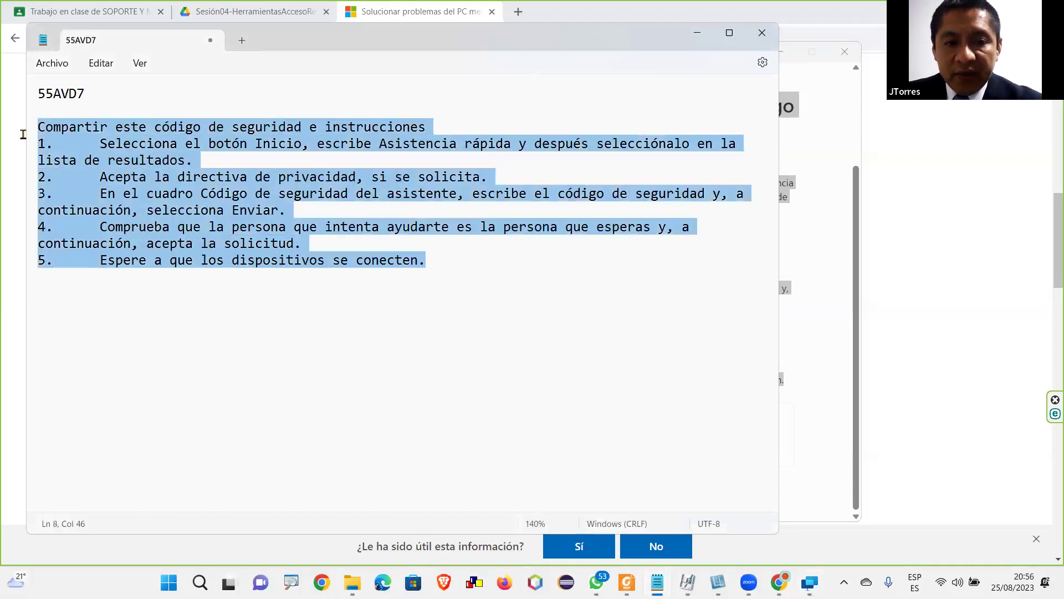
Step: Close Quick Assist and return to the Práctica slide of the course slide show
click(815, 266)
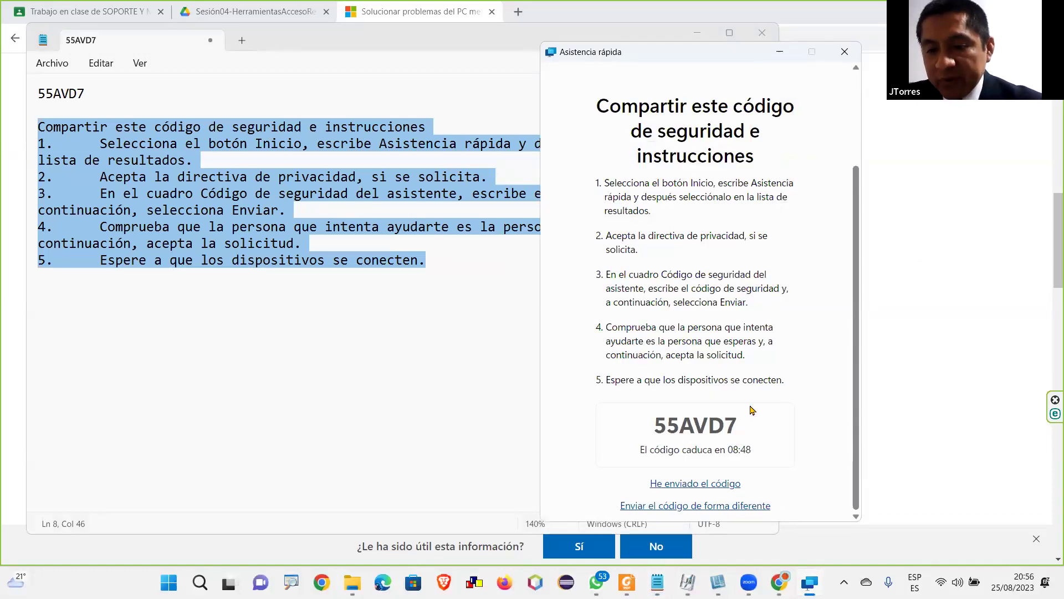
scroll(751, 386, up, 2)
scroll(745, 374, down, 2)
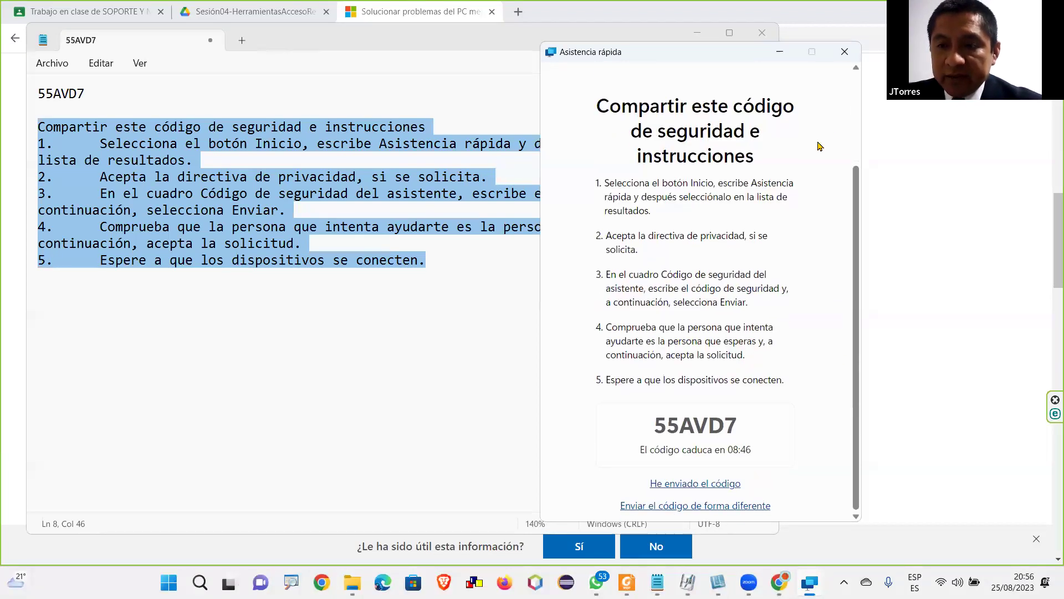
click(845, 52)
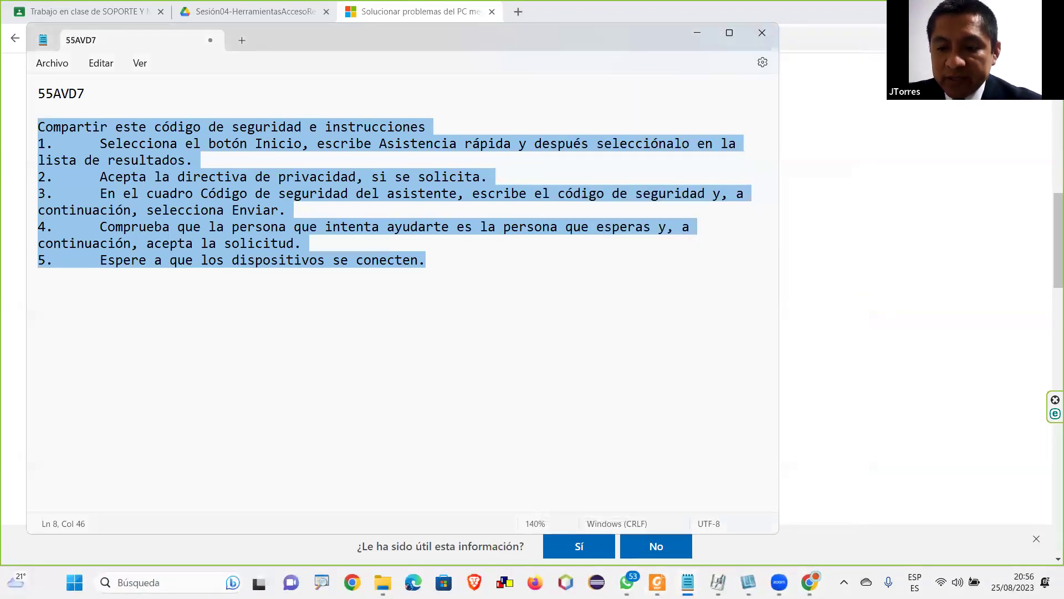
key(alt+Tab)
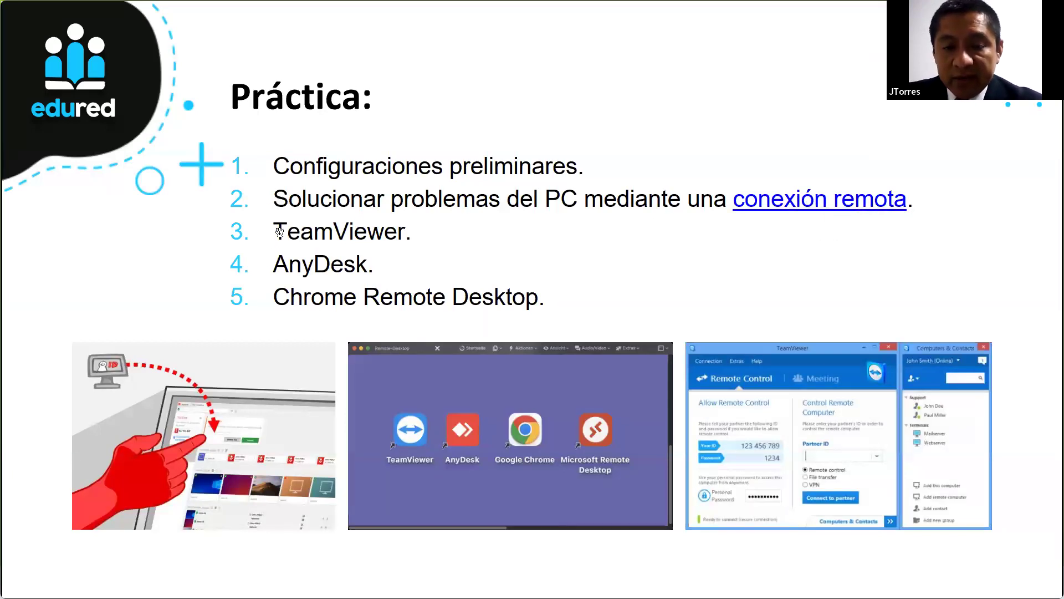
Step: Highlight the word TeamViewer in the Práctica slide's list of remote-access tools
drag(403, 231, 273, 232)
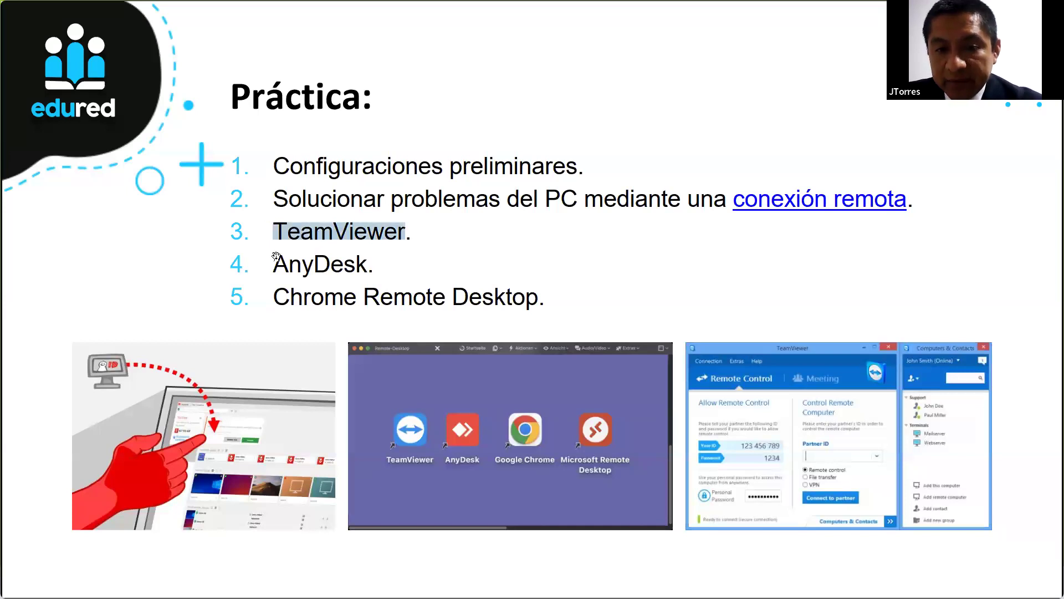
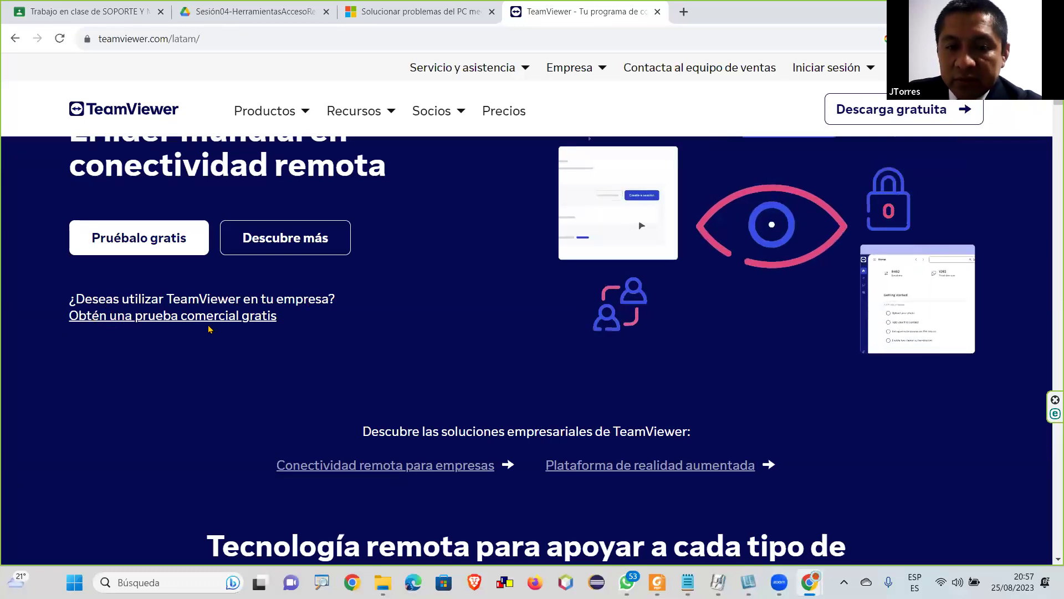
Step: Browse the Productos menu and homepage, then start the 'Pruébalo gratis' TeamViewer Remote trial
scroll(233, 476, up, 3)
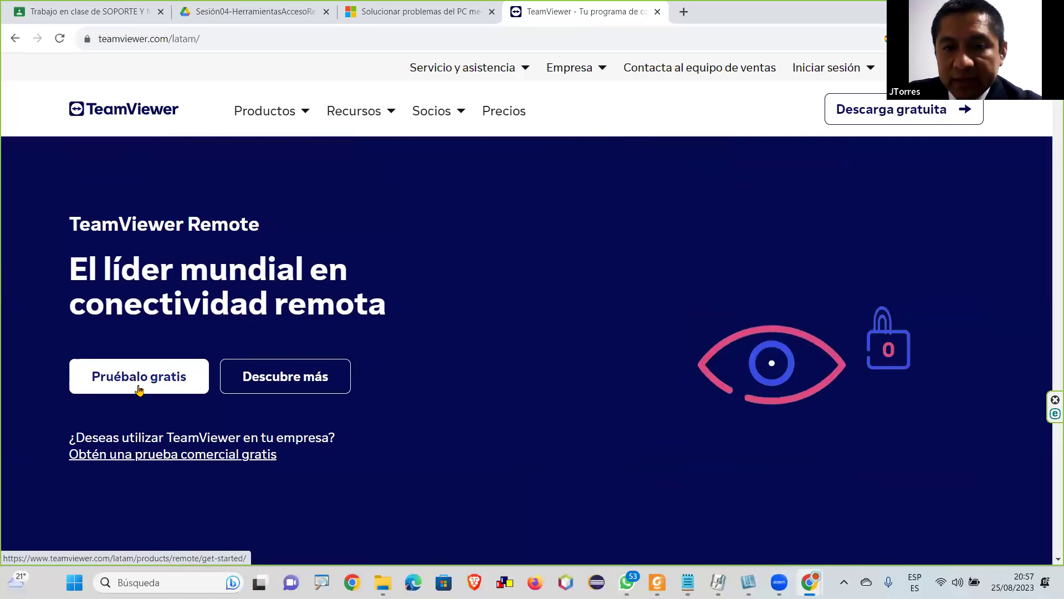
click(302, 111)
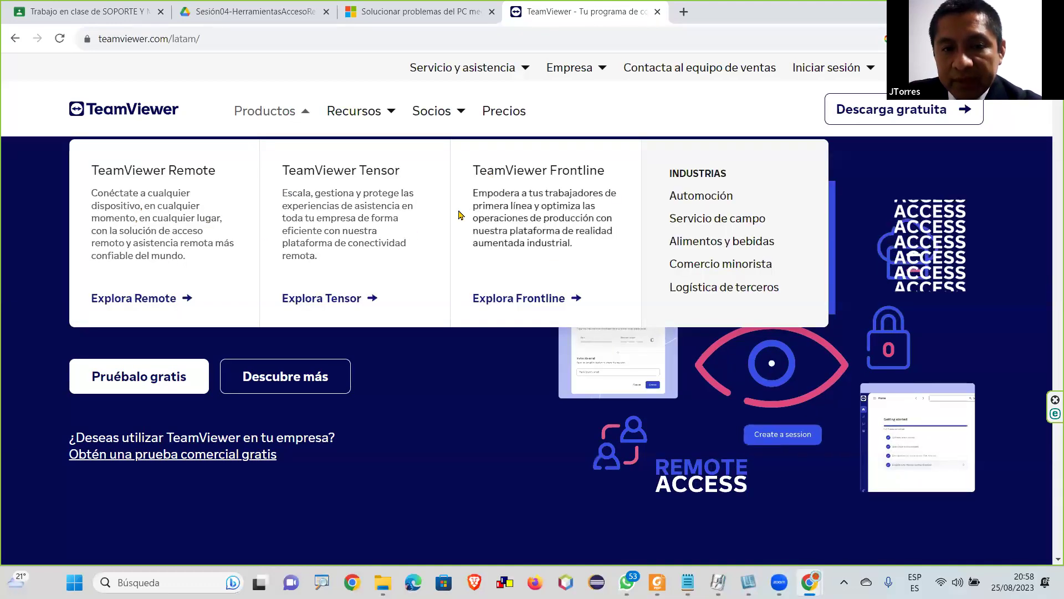
click(409, 403)
scroll(443, 407, down, 10)
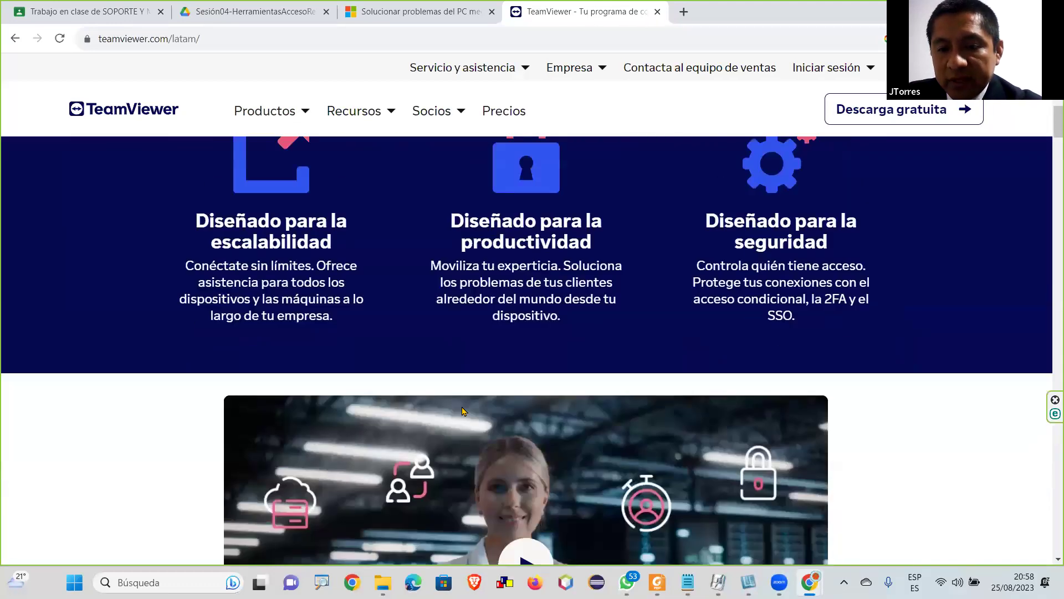
scroll(463, 410, up, 10)
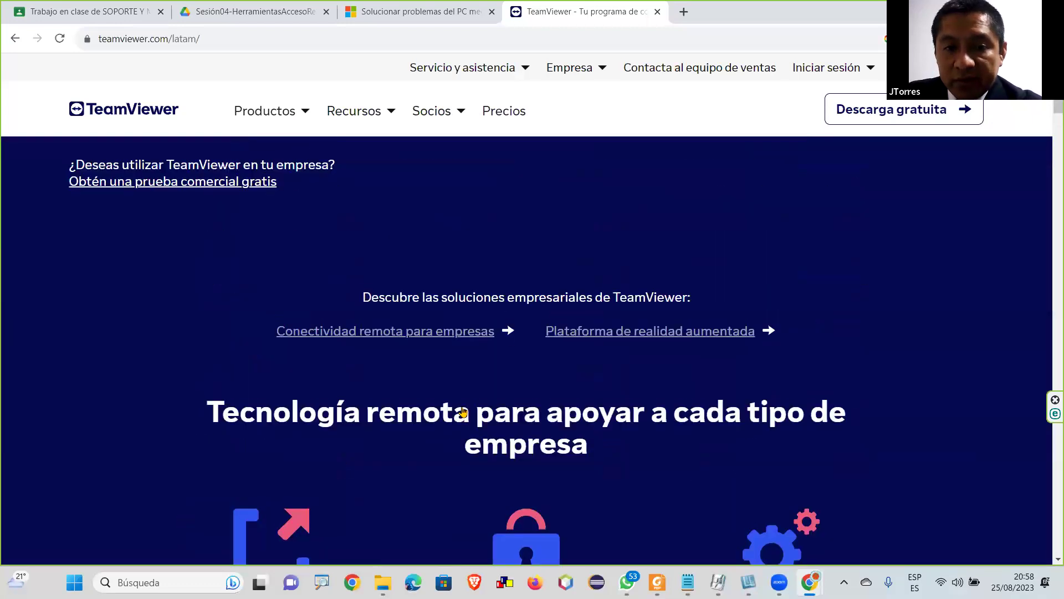
click(171, 241)
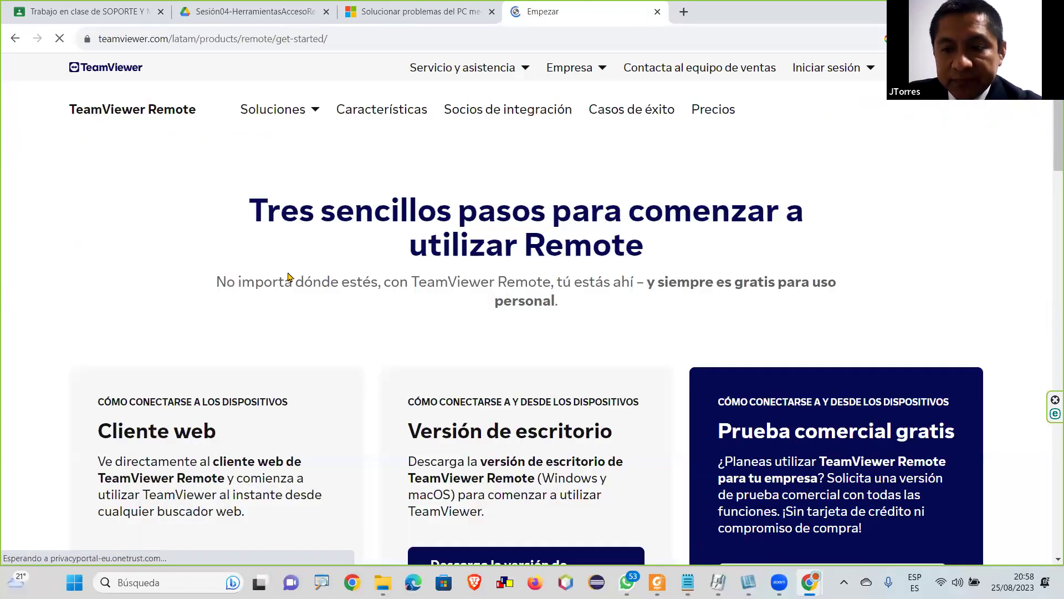
Step: Highlight the Cliente web and Versión de escritorio card titles and the web client description
scroll(675, 454, down, 2)
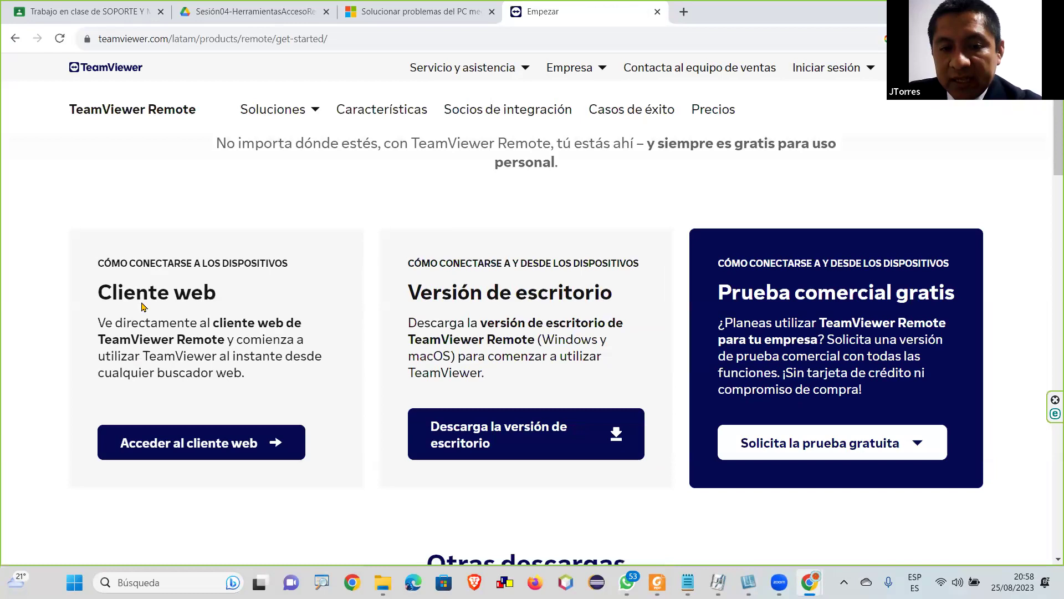
double_click(109, 306)
drag(408, 301, 626, 301)
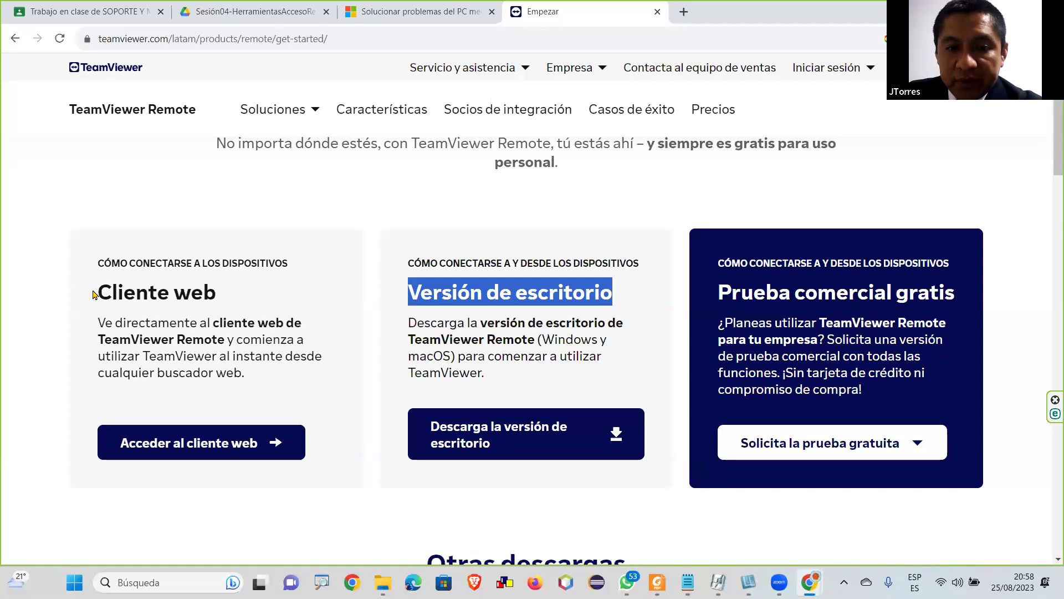
drag(99, 294, 218, 299)
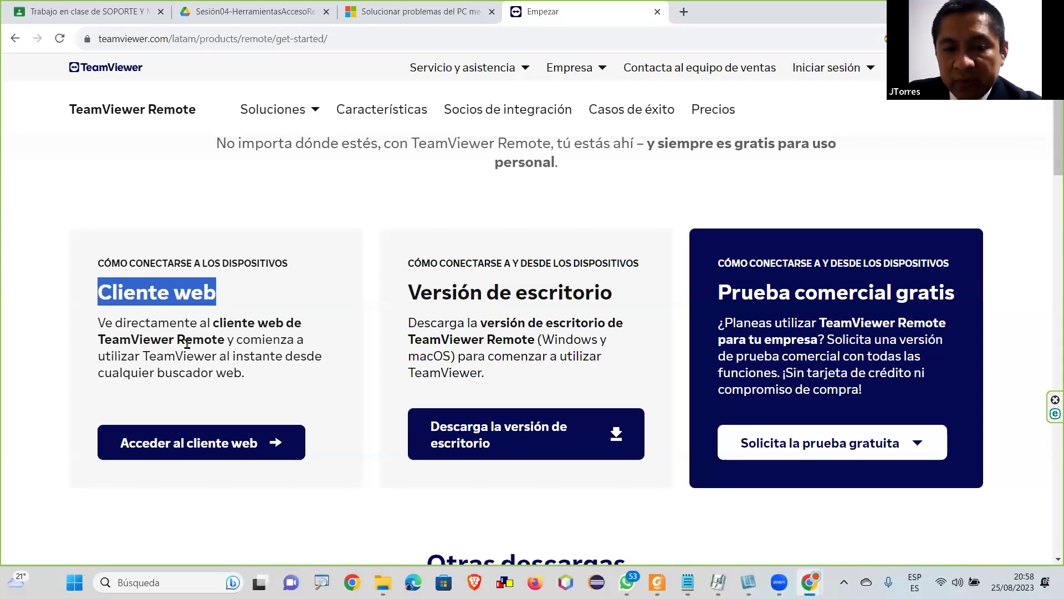
drag(178, 341, 225, 341)
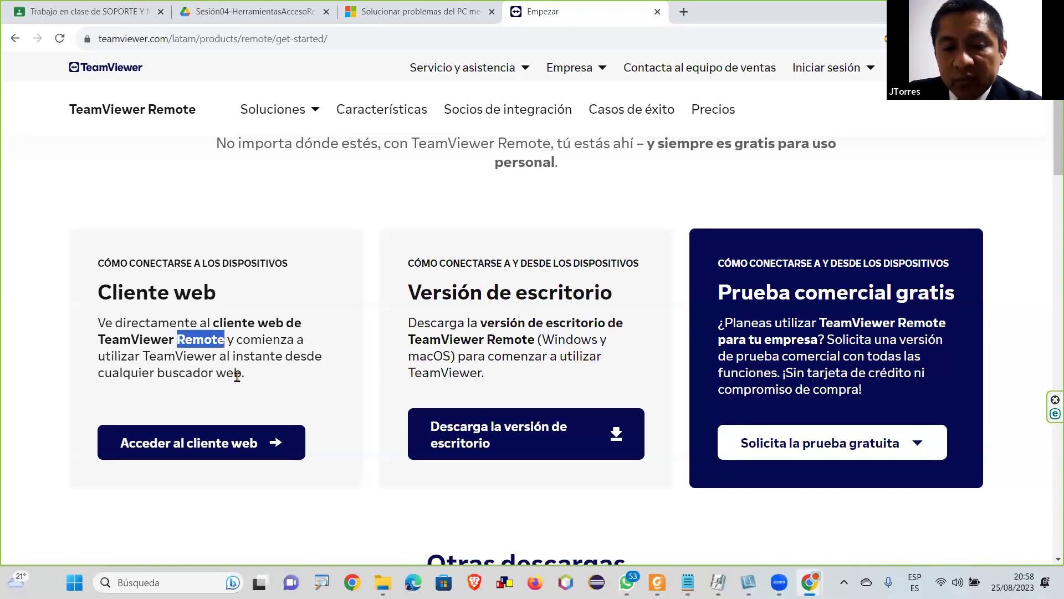
drag(245, 374, 118, 334)
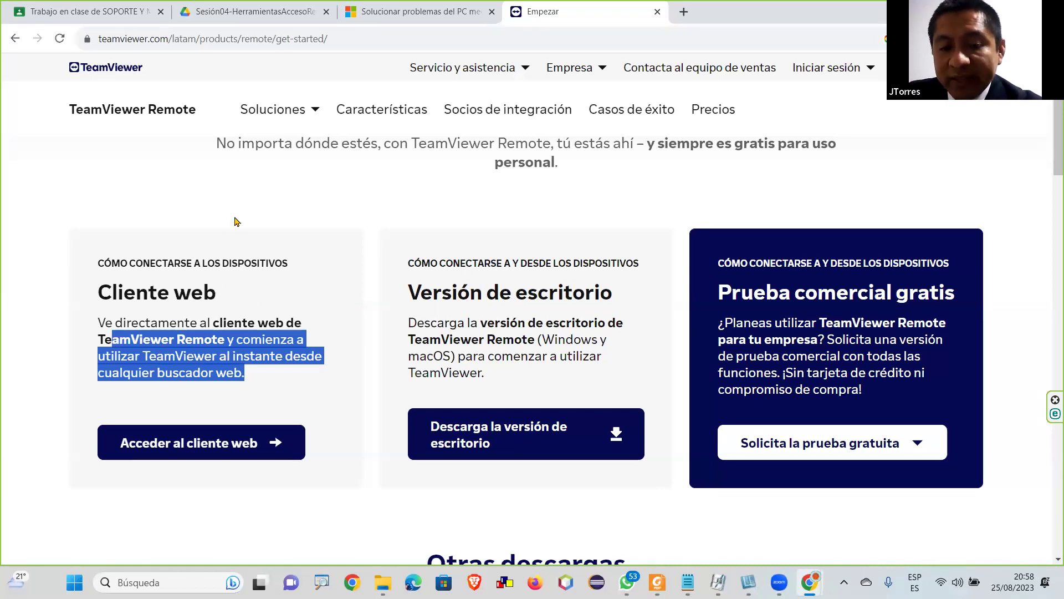
Step: Point out the desktop version's Windows and macOS support, then open 'Acceder al cliente web'
scroll(439, 332, down, 1)
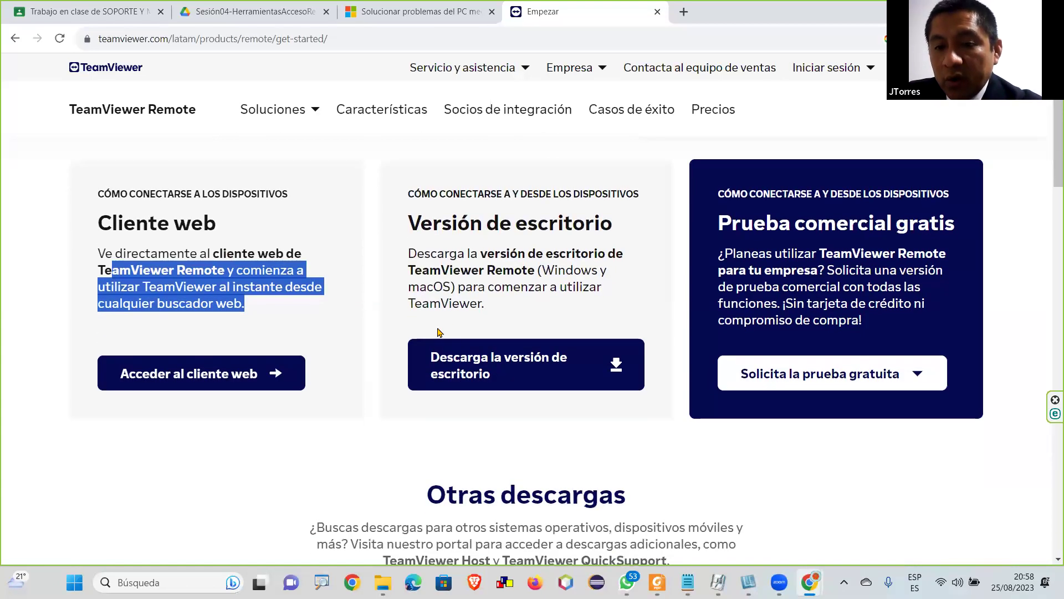
drag(409, 222, 614, 225)
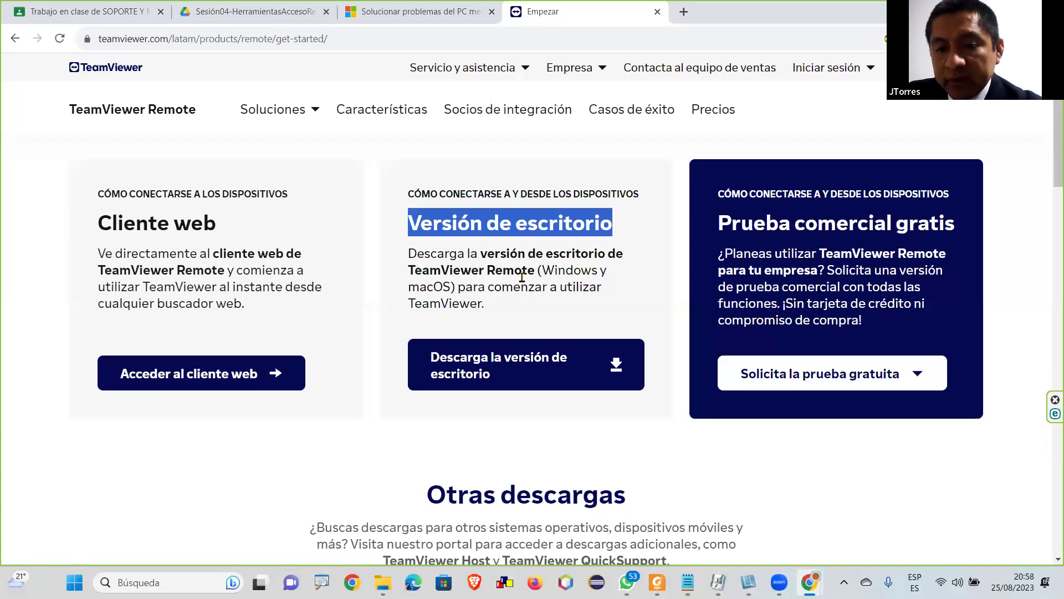
drag(543, 271, 457, 287)
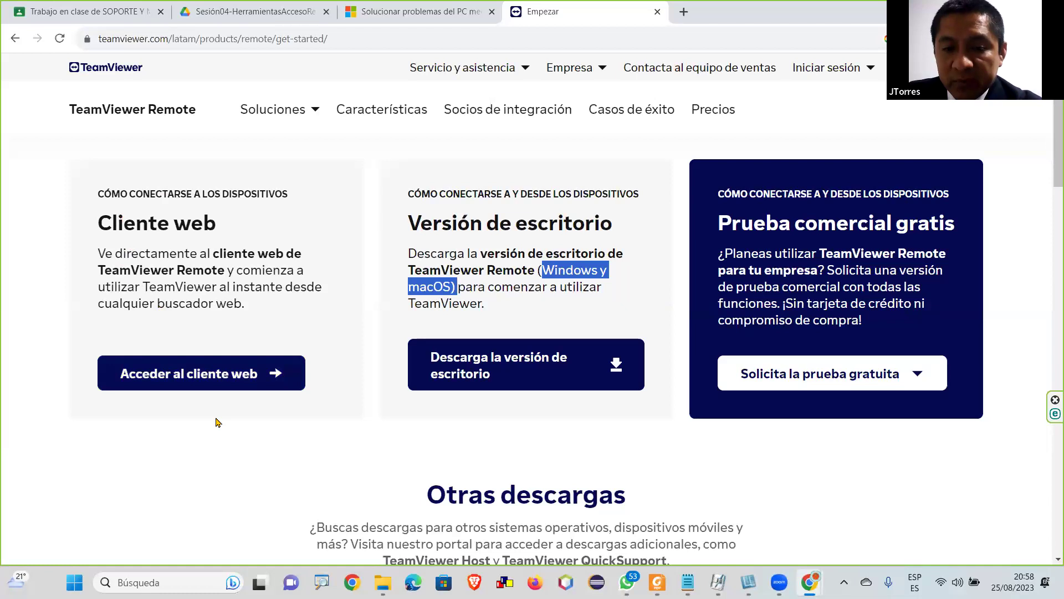
click(189, 375)
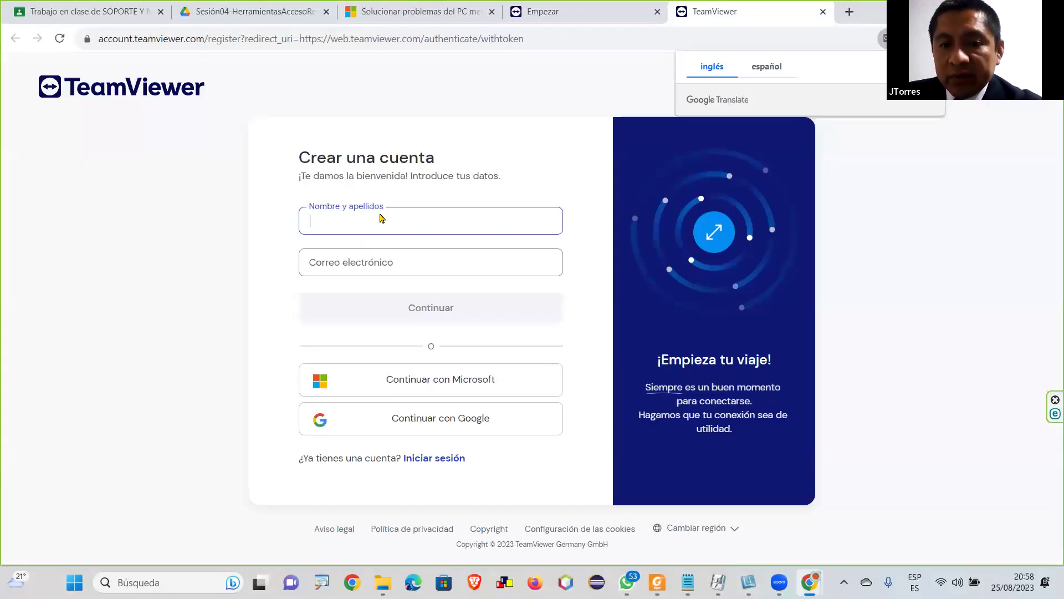
Step: Register with a Google account and proceed to 'Establecer mi clave de encriptación'
click(383, 265)
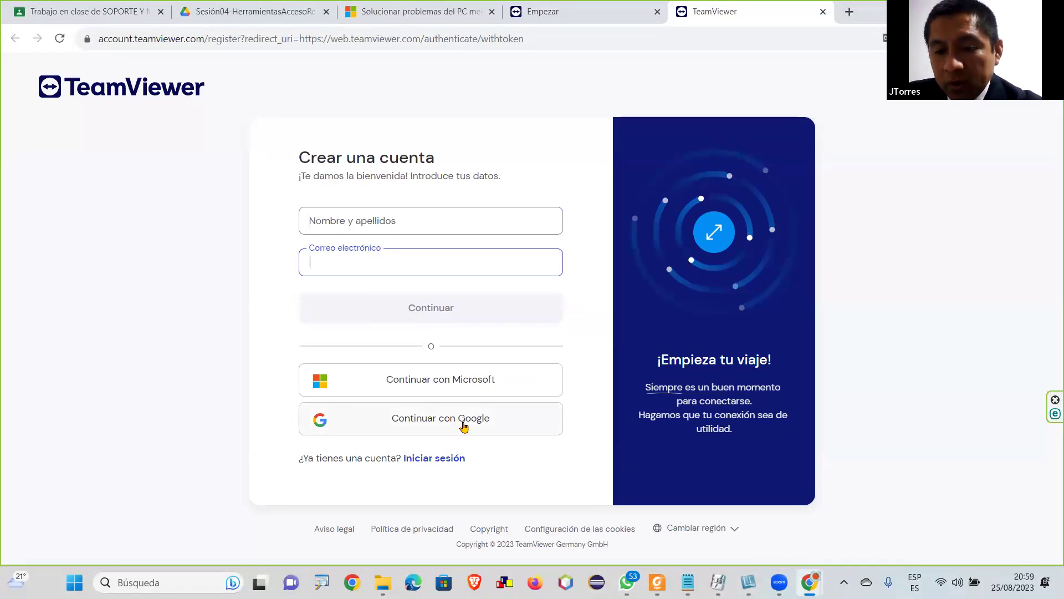
click(426, 422)
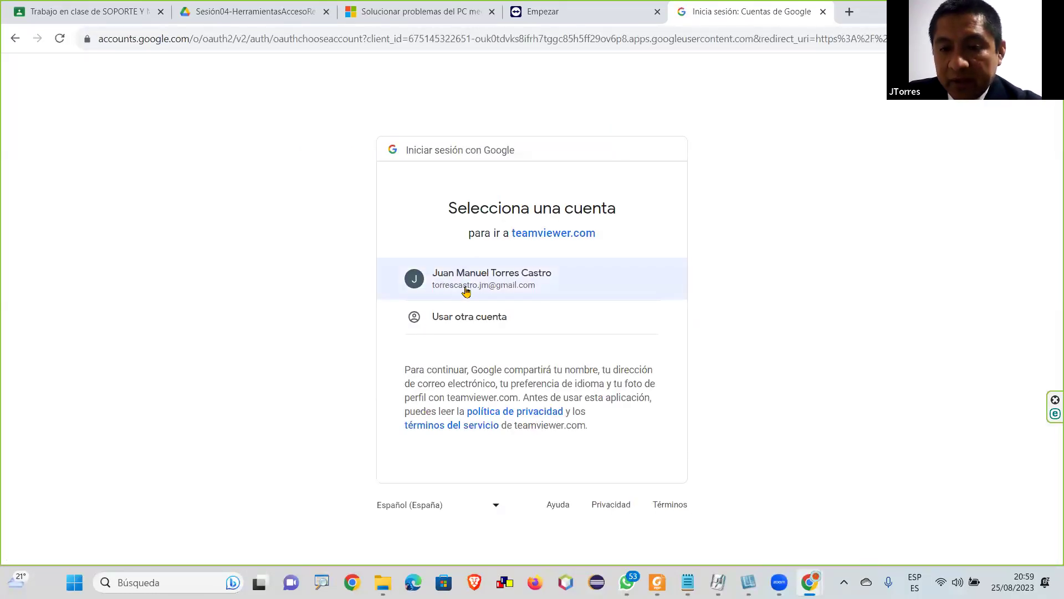
click(490, 282)
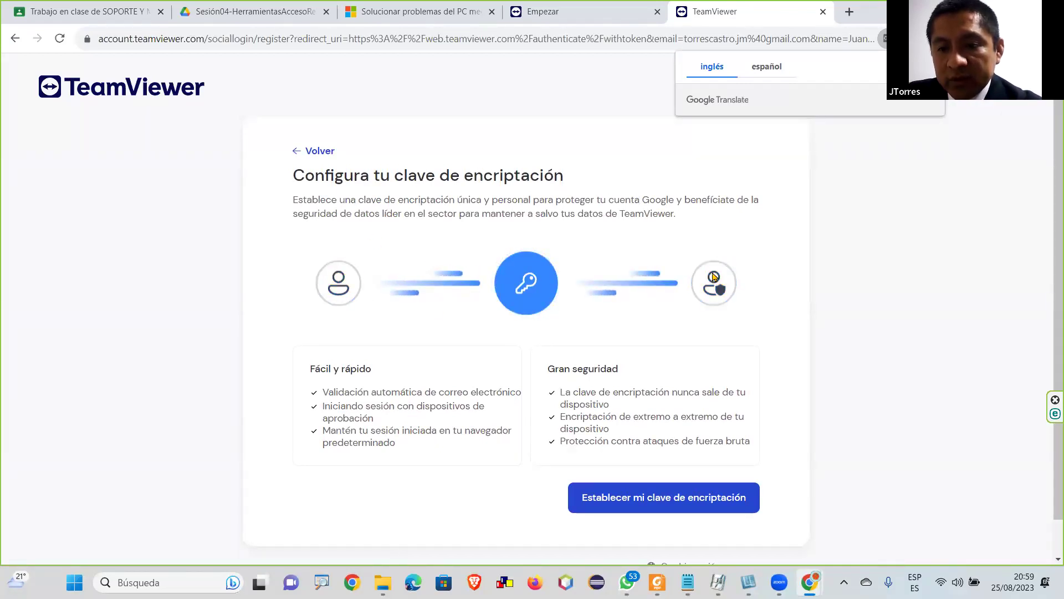
scroll(641, 396, down, 1)
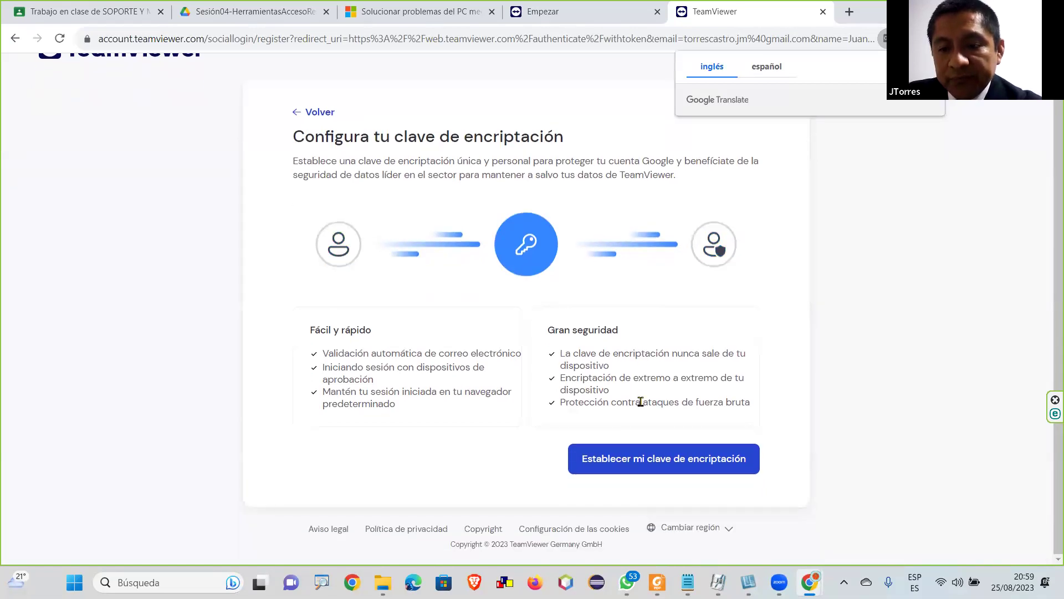
drag(323, 355, 530, 359)
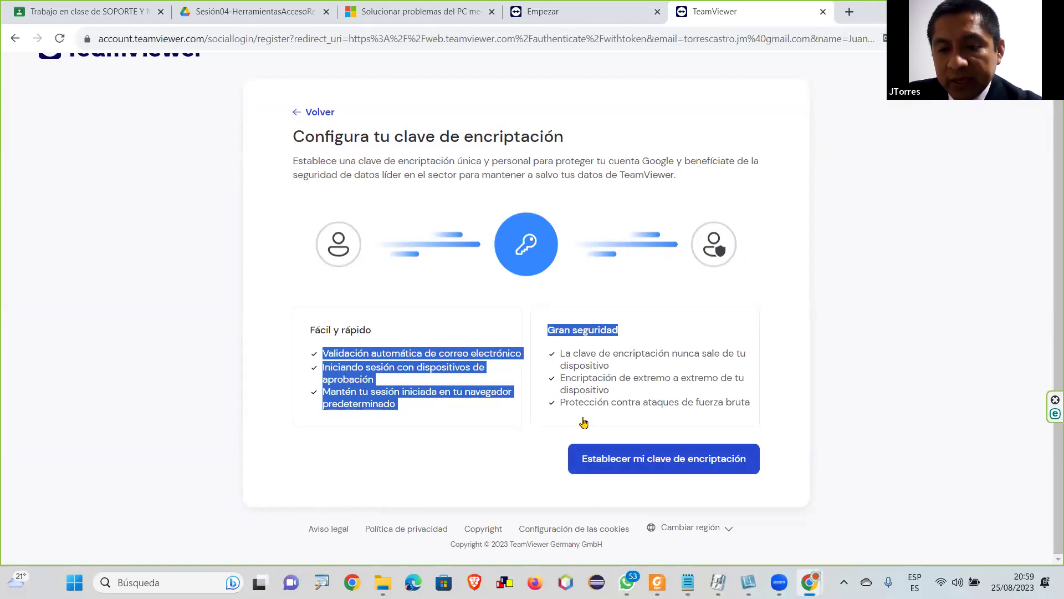
click(632, 469)
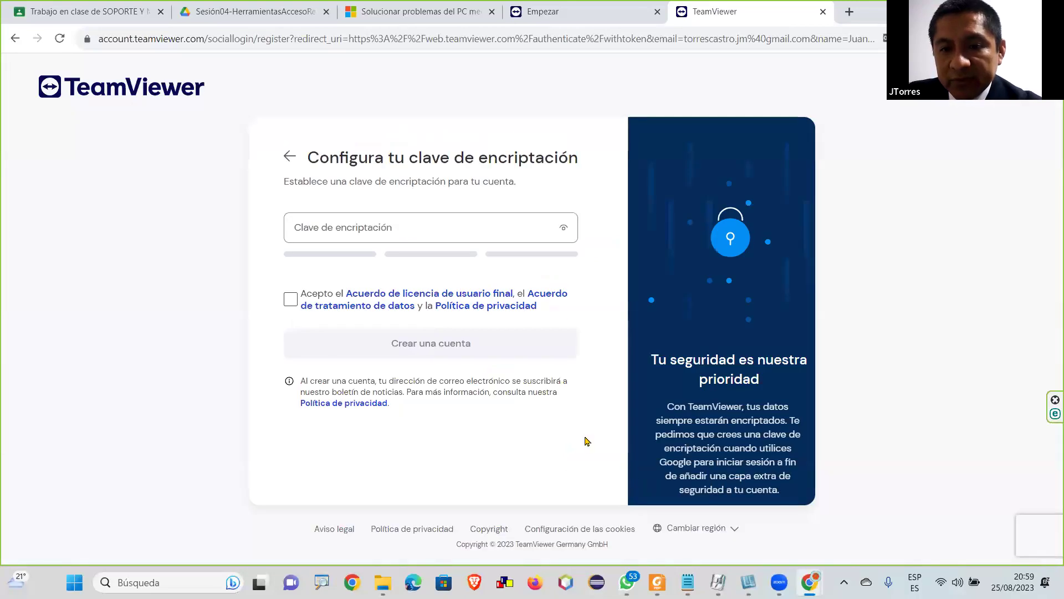
Step: Enter a strong encryption key, accept the licence agreement and create the account
click(314, 228)
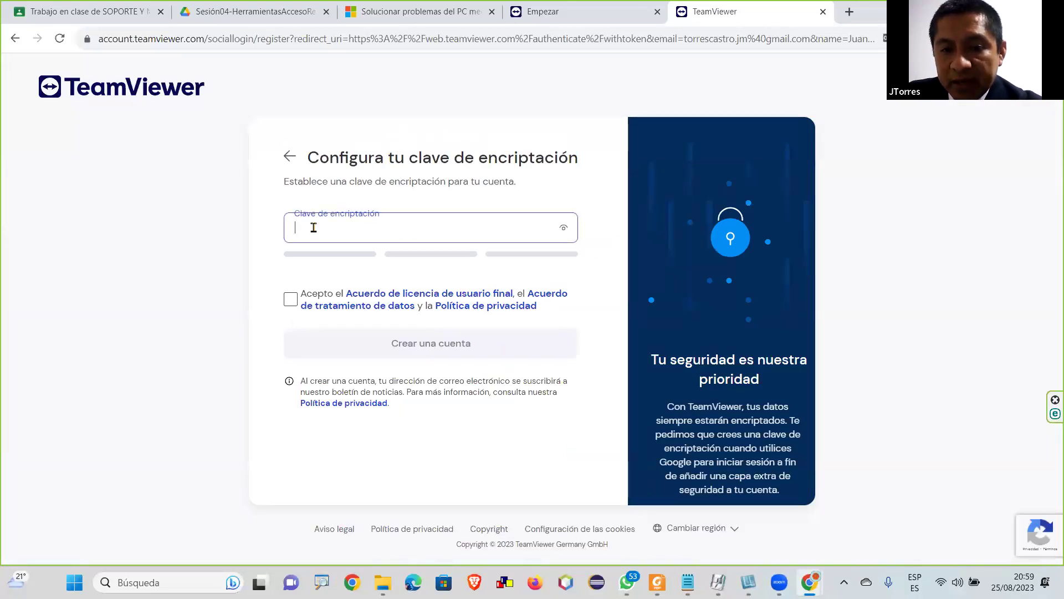
click(289, 299)
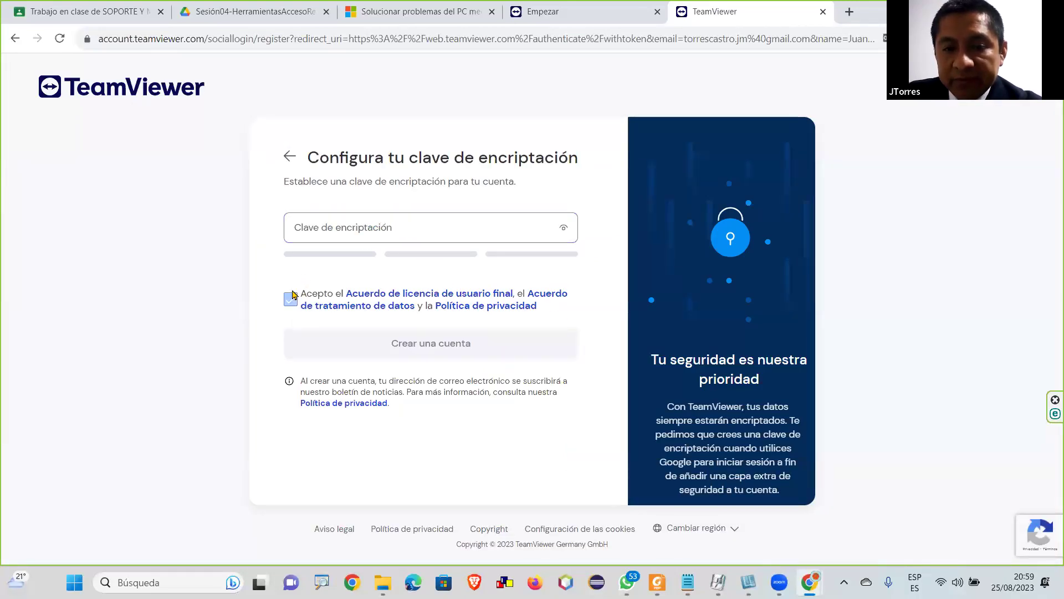
click(314, 229)
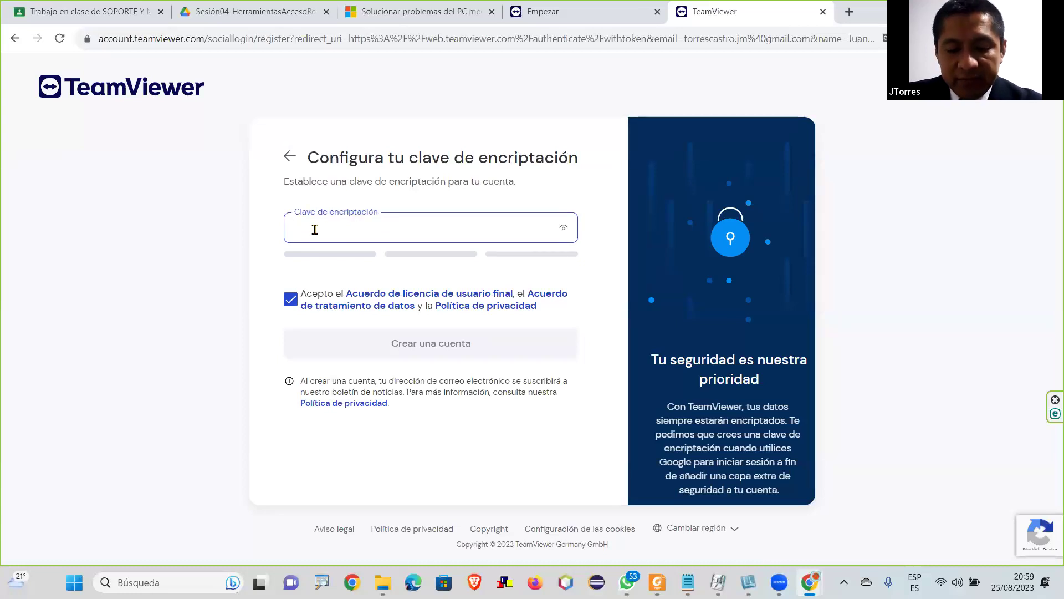
text(••••••••••)
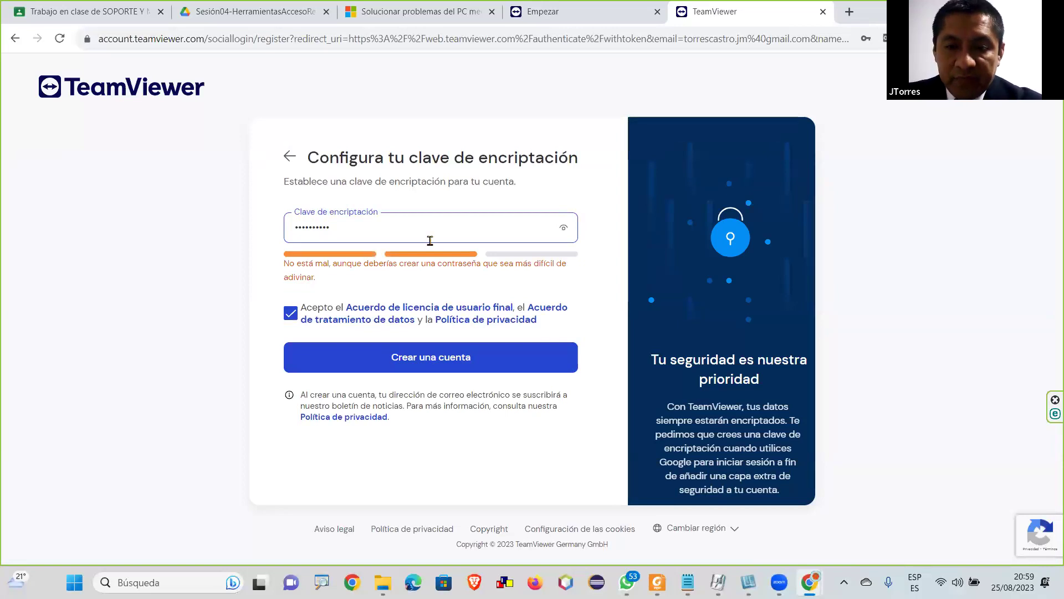
text(•)
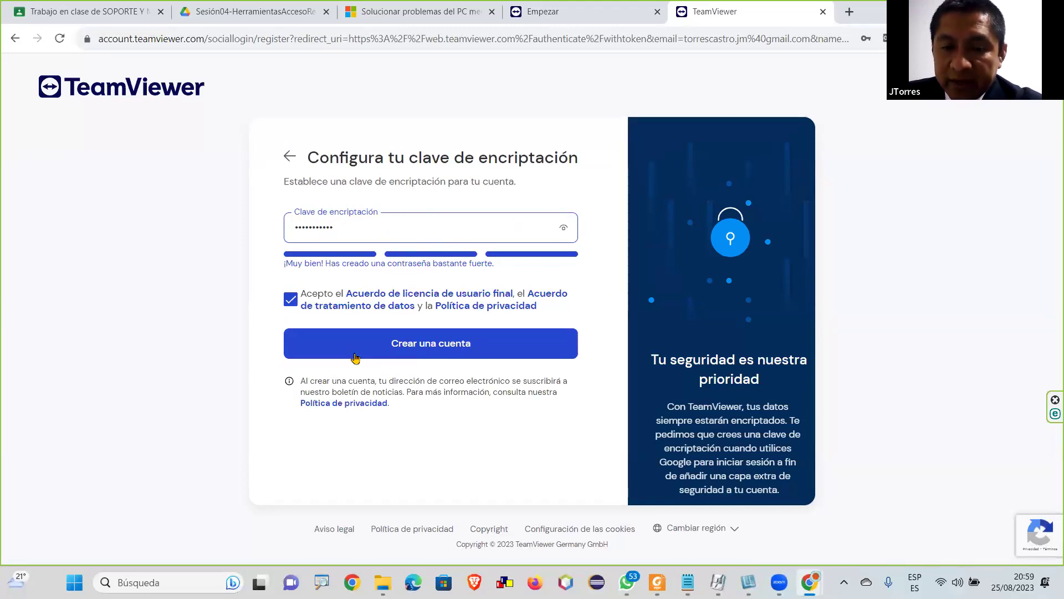
click(416, 349)
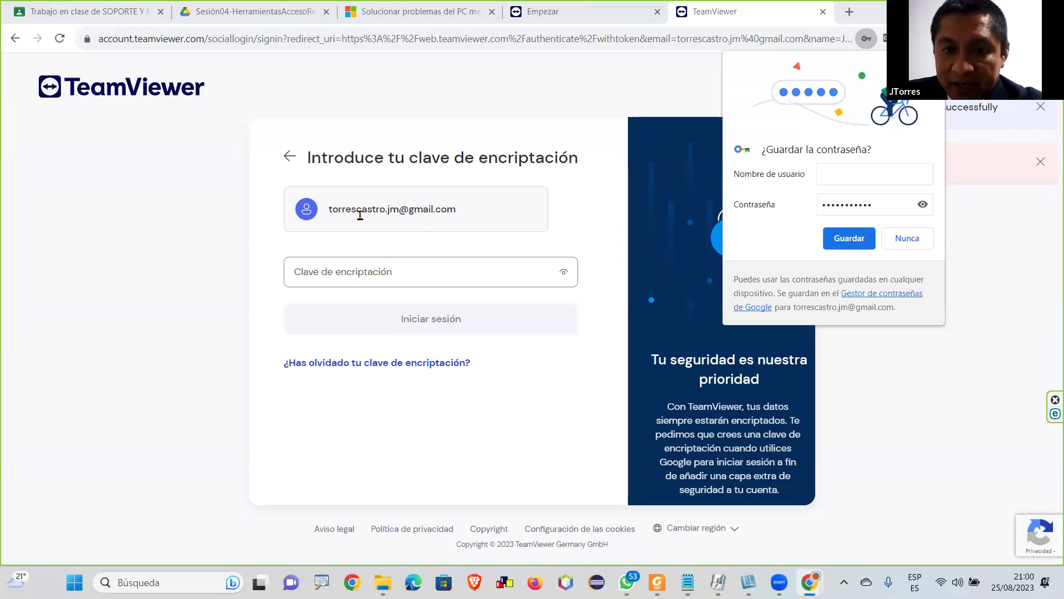
Step: Enter the encryption key in 'Clave de encriptación' and sign in
click(351, 274)
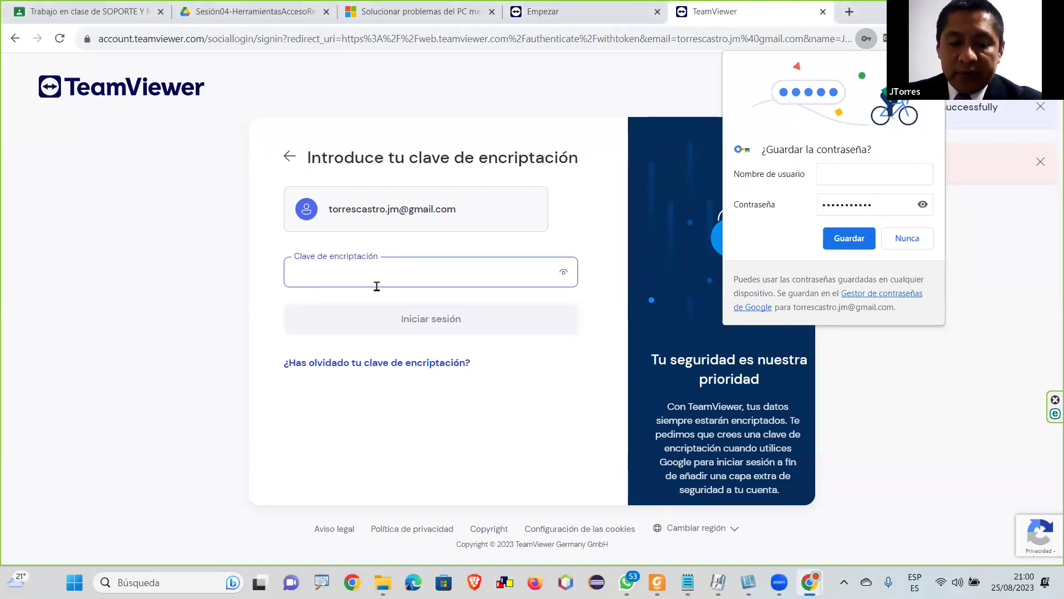
click(375, 273)
text(•••••••••••)
click(401, 316)
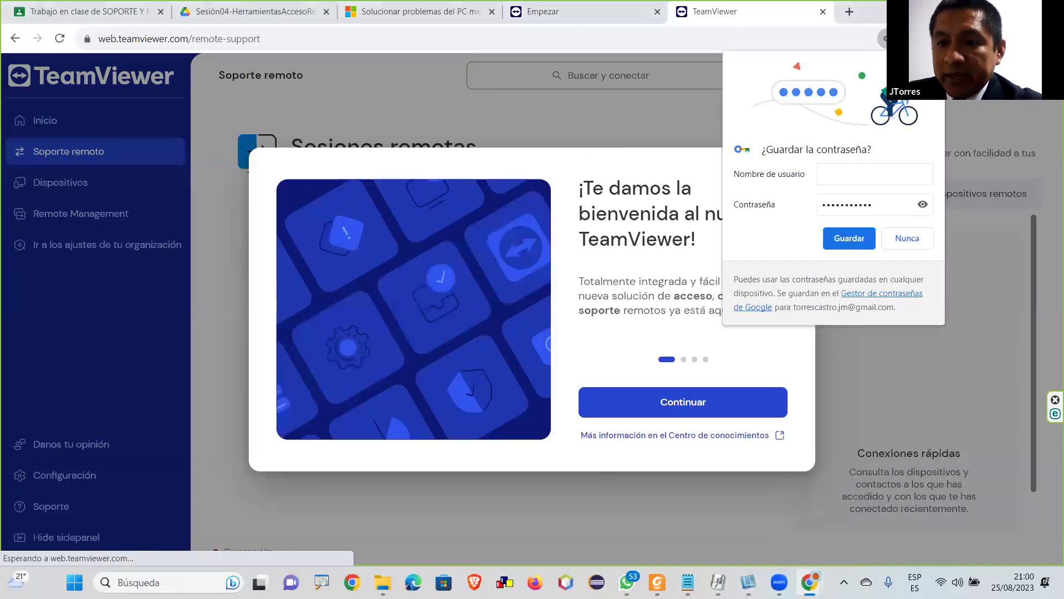
Step: Dismiss the save-password prompt and step through the welcome tour to 'Ejecutar el nuevo TeamViewer'
click(699, 327)
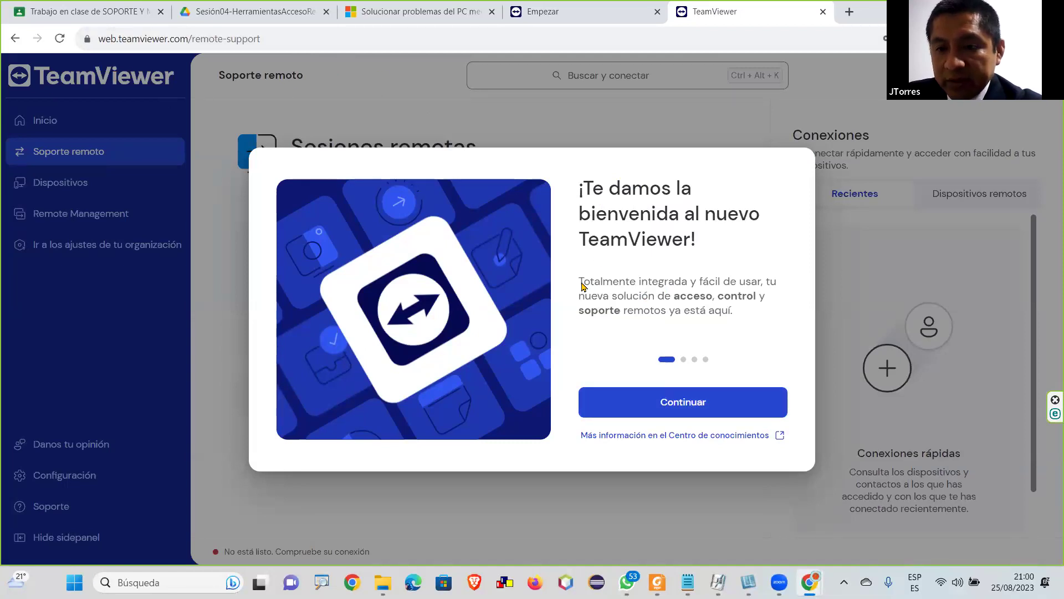
click(686, 408)
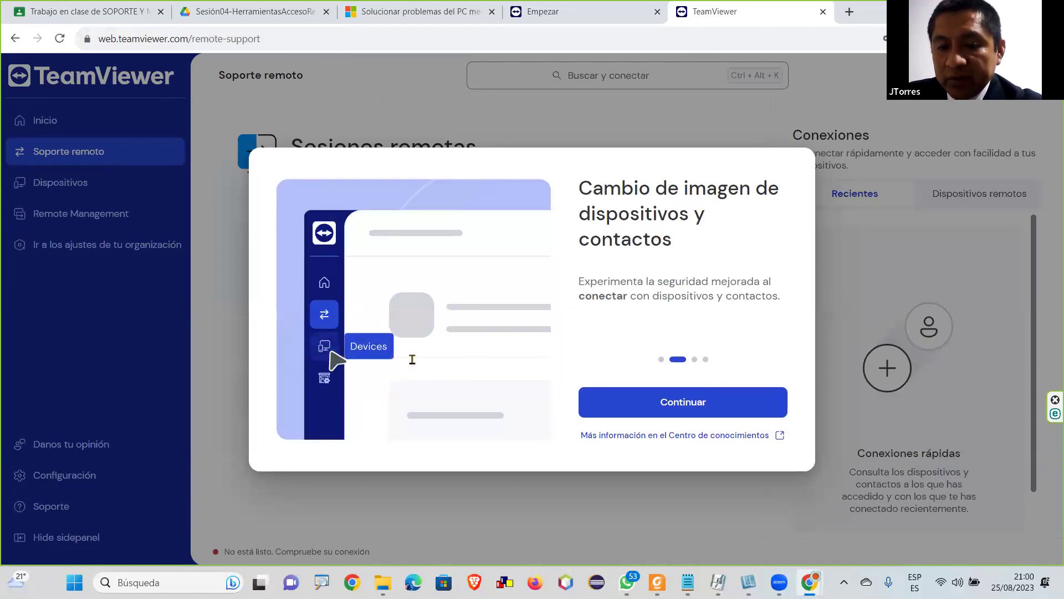
click(715, 412)
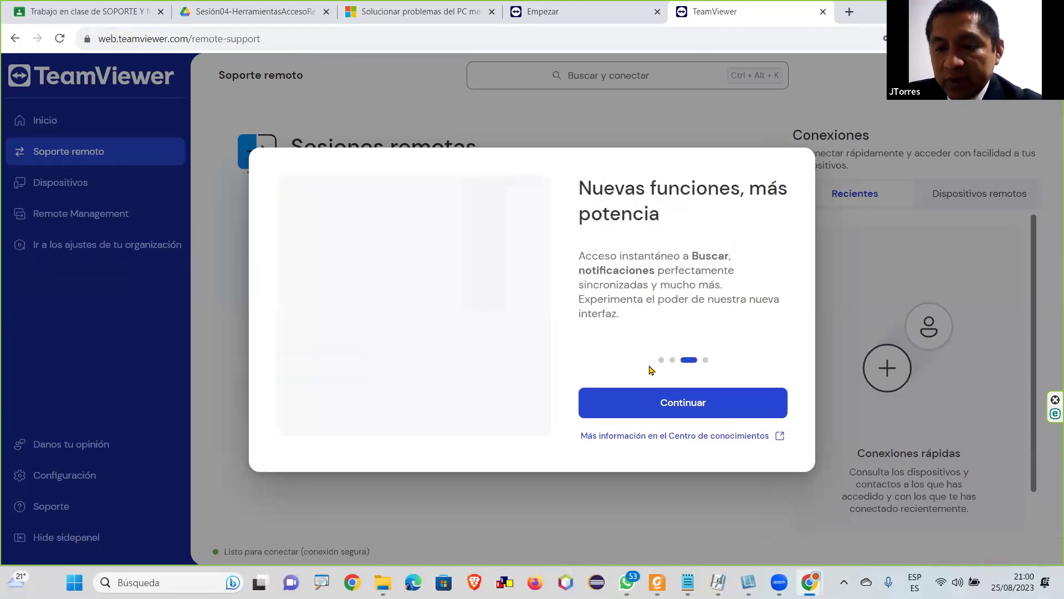
click(686, 406)
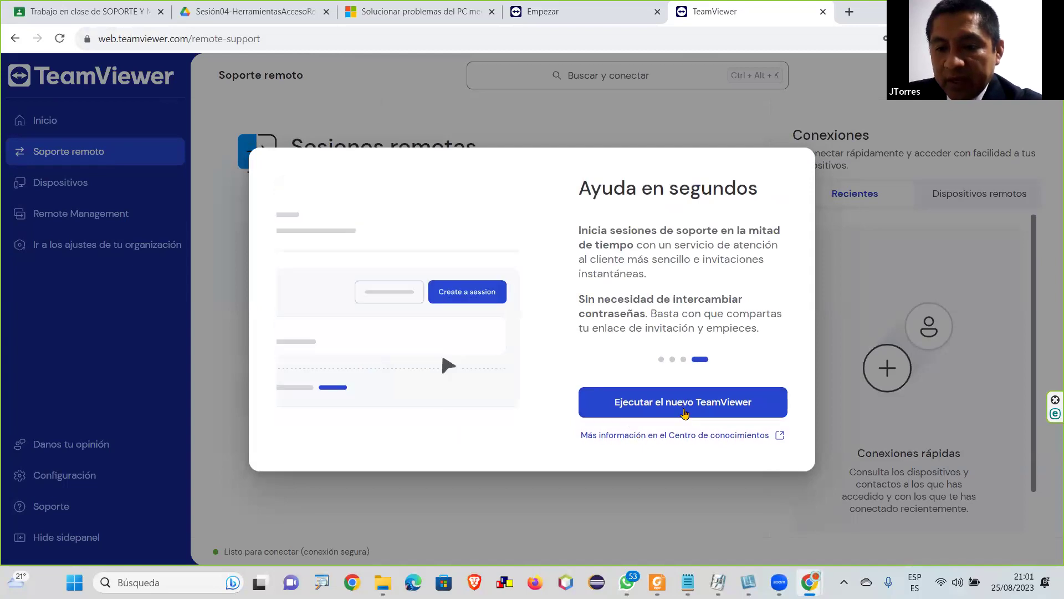
click(708, 411)
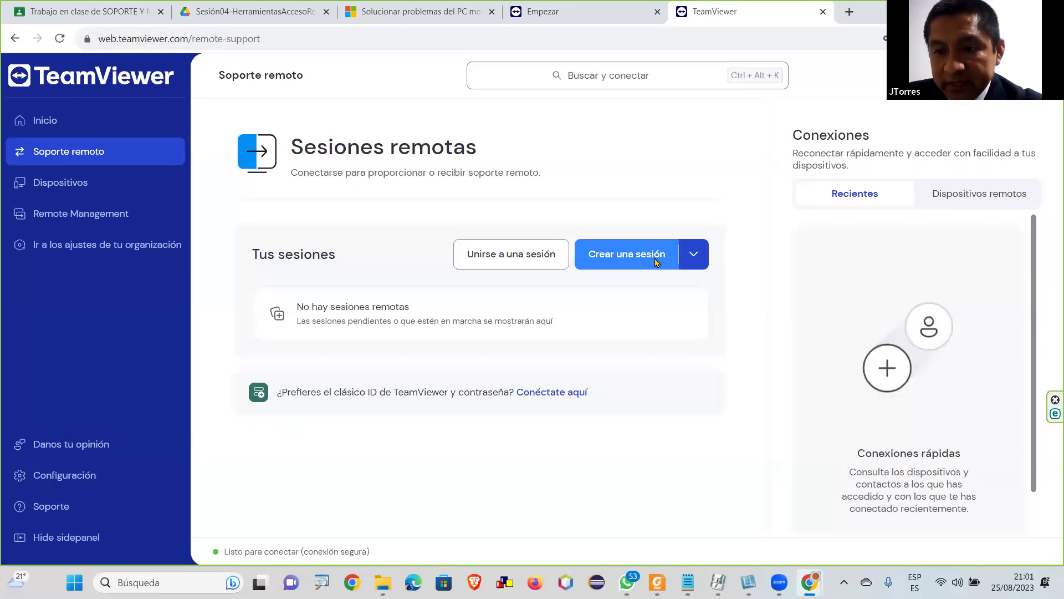
Step: Show the 'Unirse a una sesión' notice and highlight that the desktop app must be installed
click(501, 261)
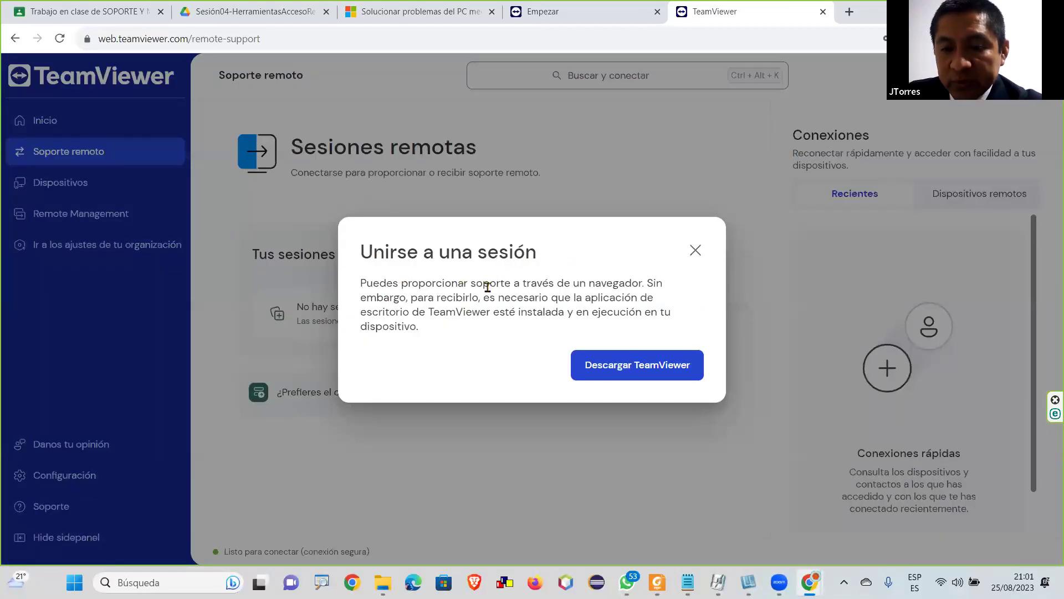
drag(565, 286, 674, 290)
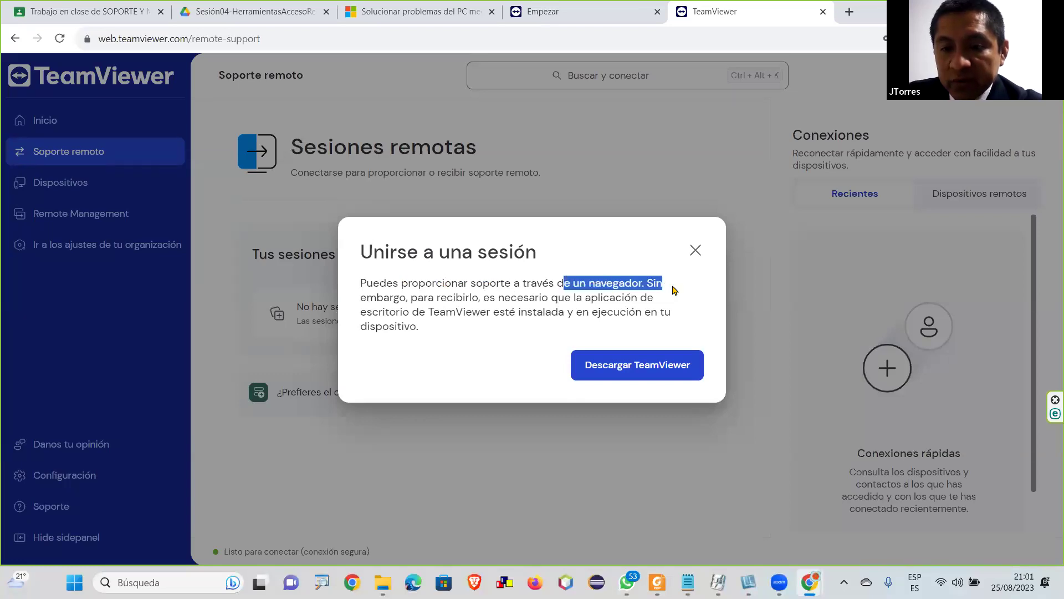
drag(421, 303, 478, 304)
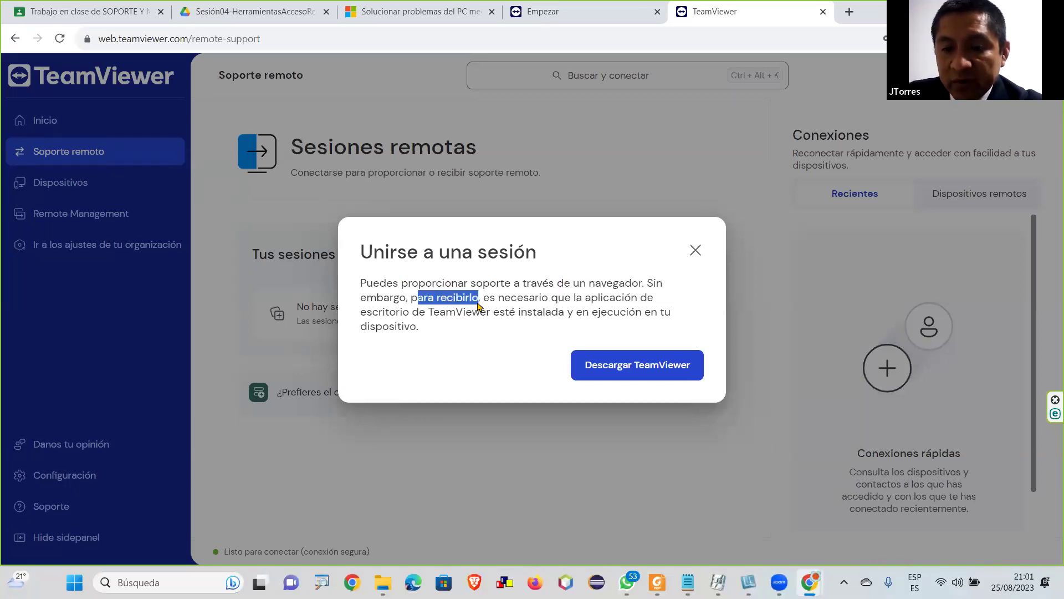
drag(411, 302, 478, 302)
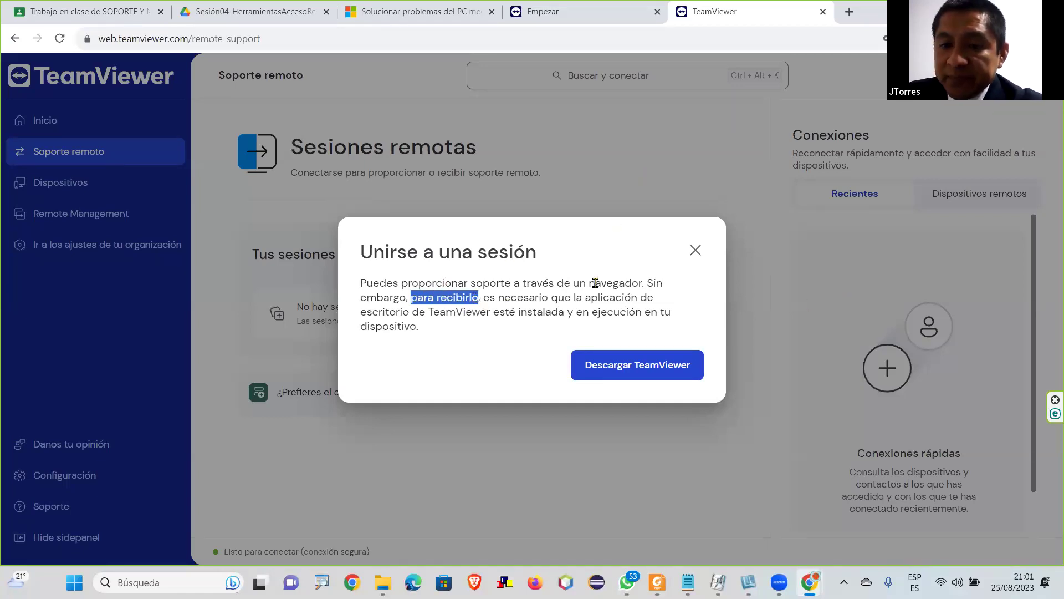
click(484, 303)
drag(482, 302, 550, 314)
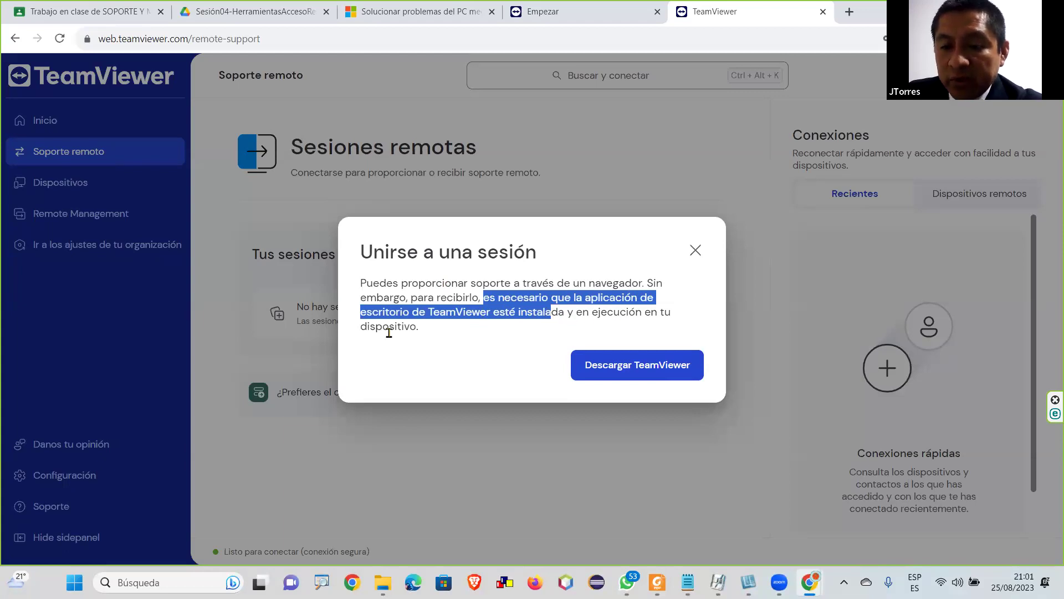
click(605, 370)
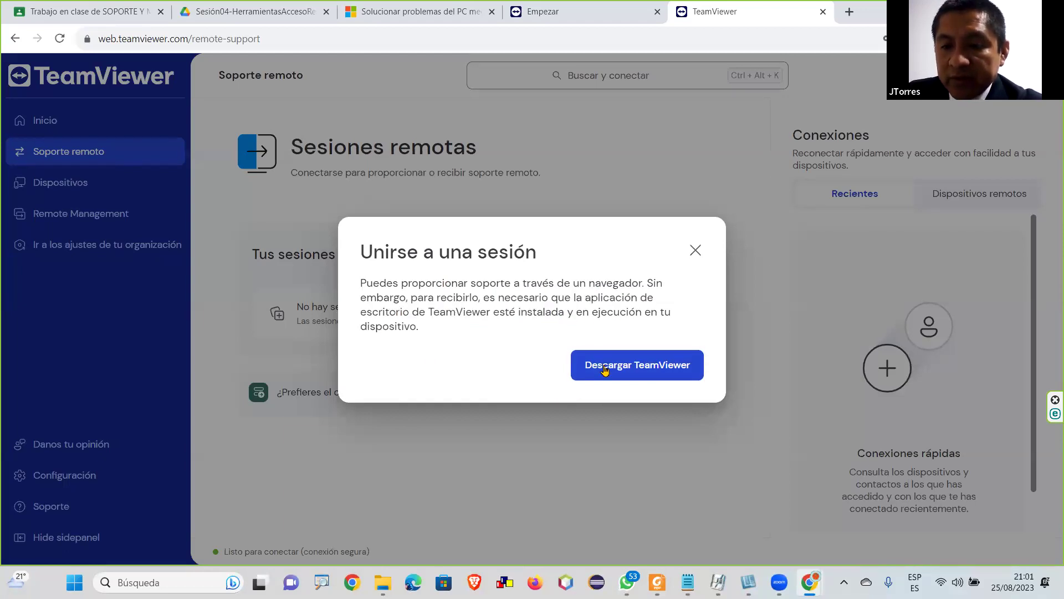
Step: Open 'Descargar TeamViewer' in a new tab, then return and close the join notice
click(624, 375)
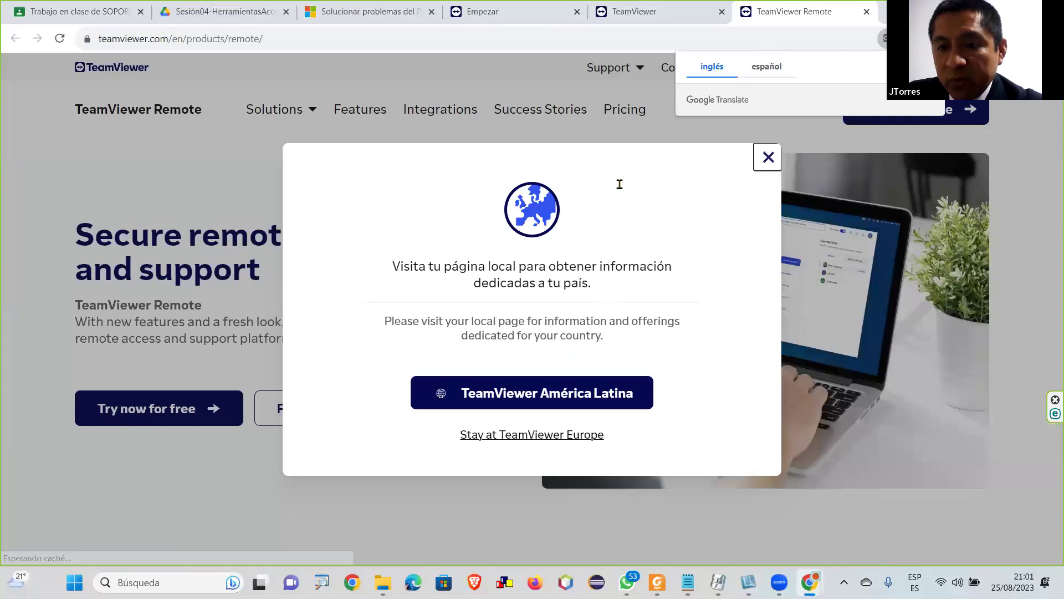
click(651, 15)
click(692, 252)
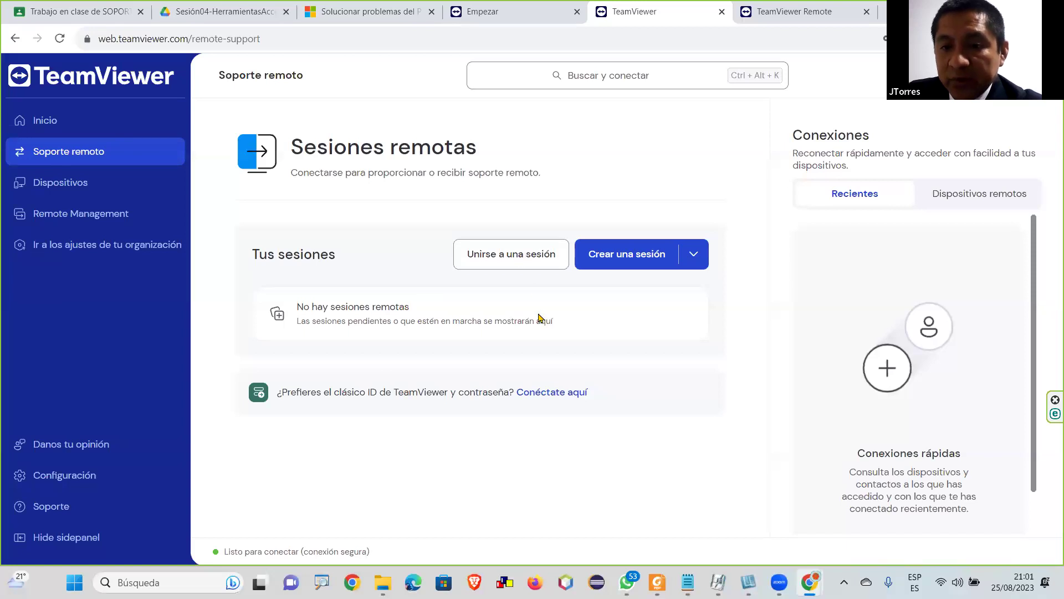
Step: Create a new session and go through the session-link introduction to its details
click(655, 264)
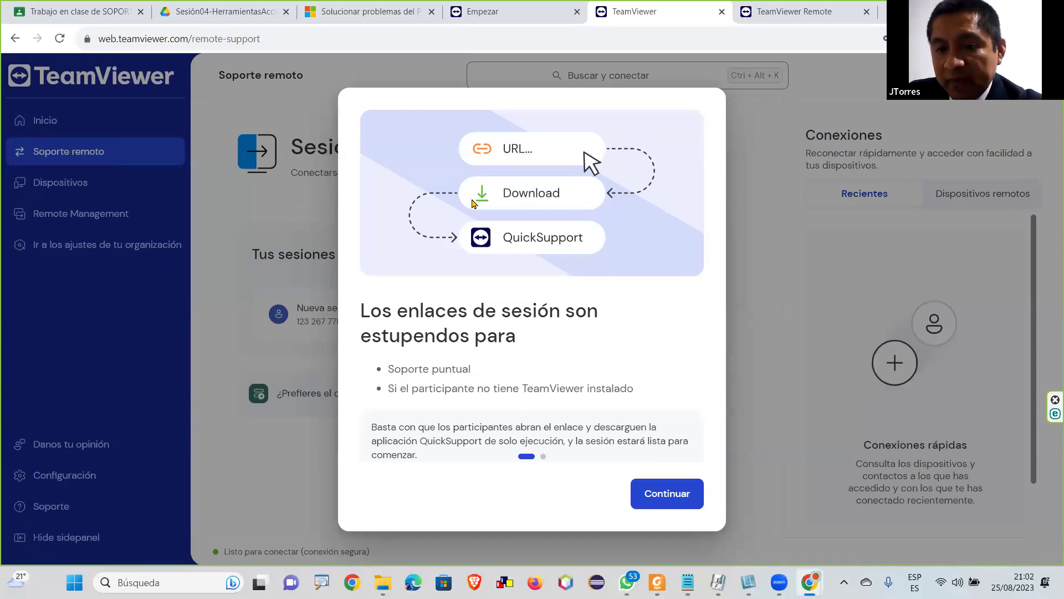
click(673, 494)
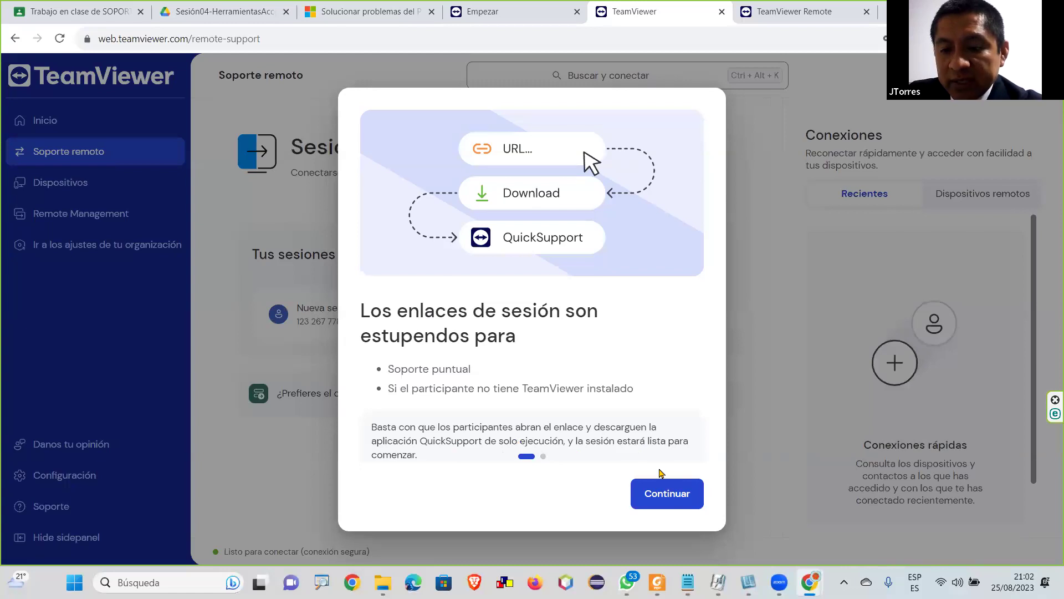
click(661, 499)
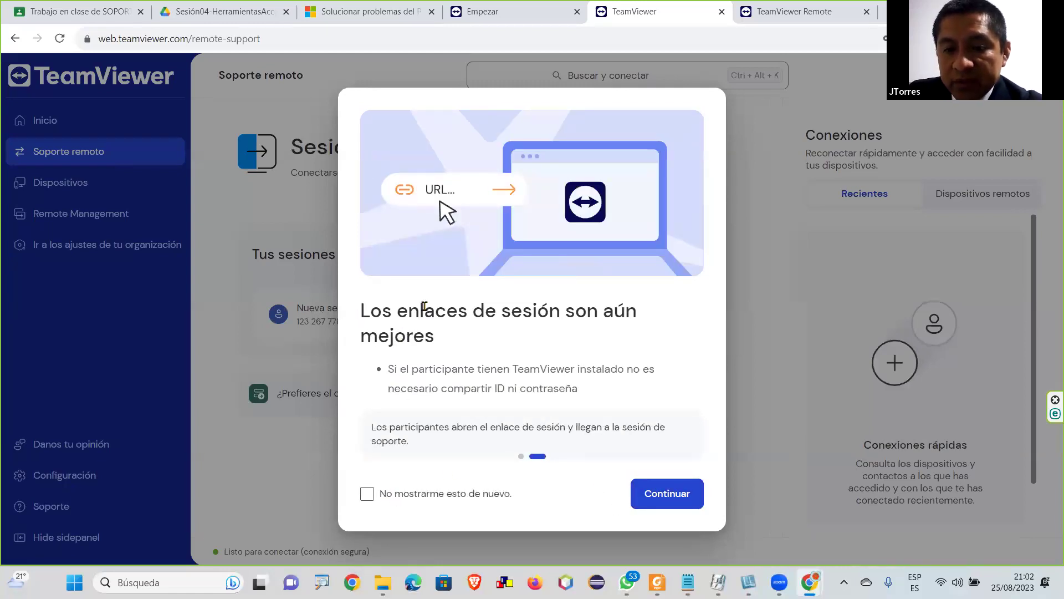
click(672, 485)
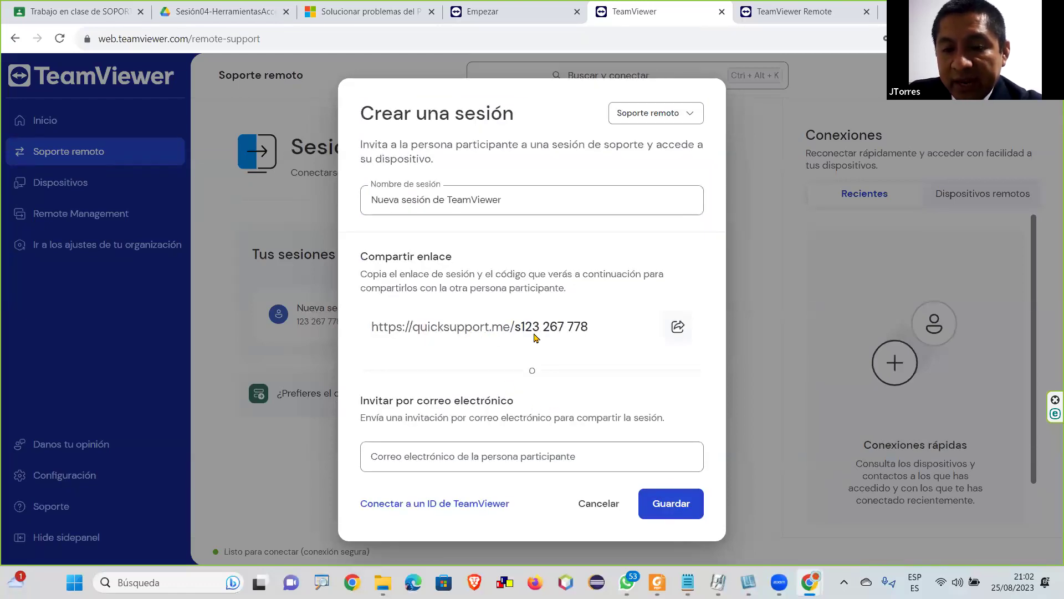
Step: Rename the session to 'Clase4-Edured' and show the link's share options
click(417, 201)
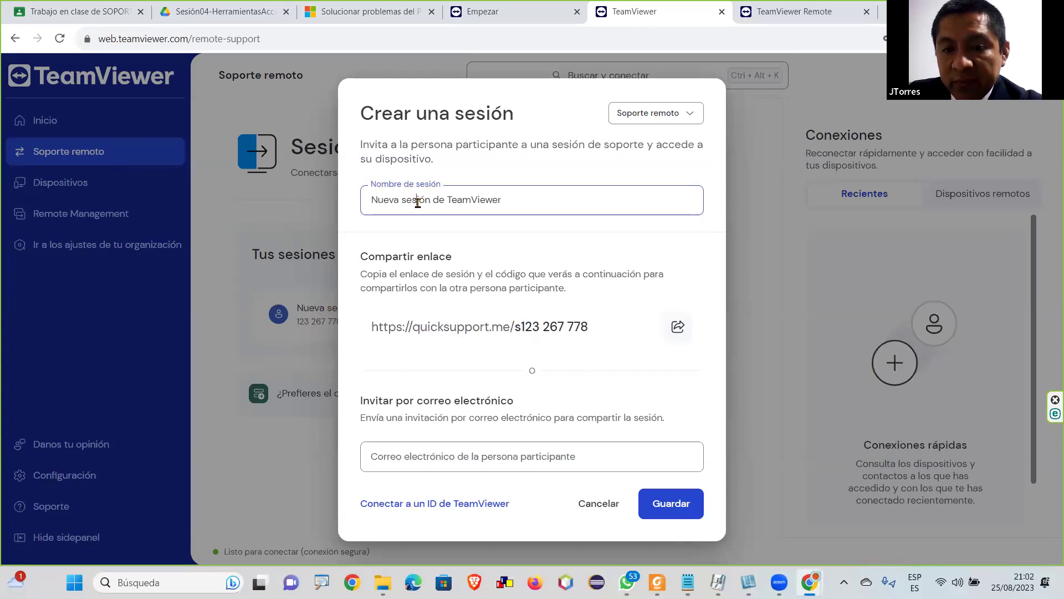
key(ctrl+a)
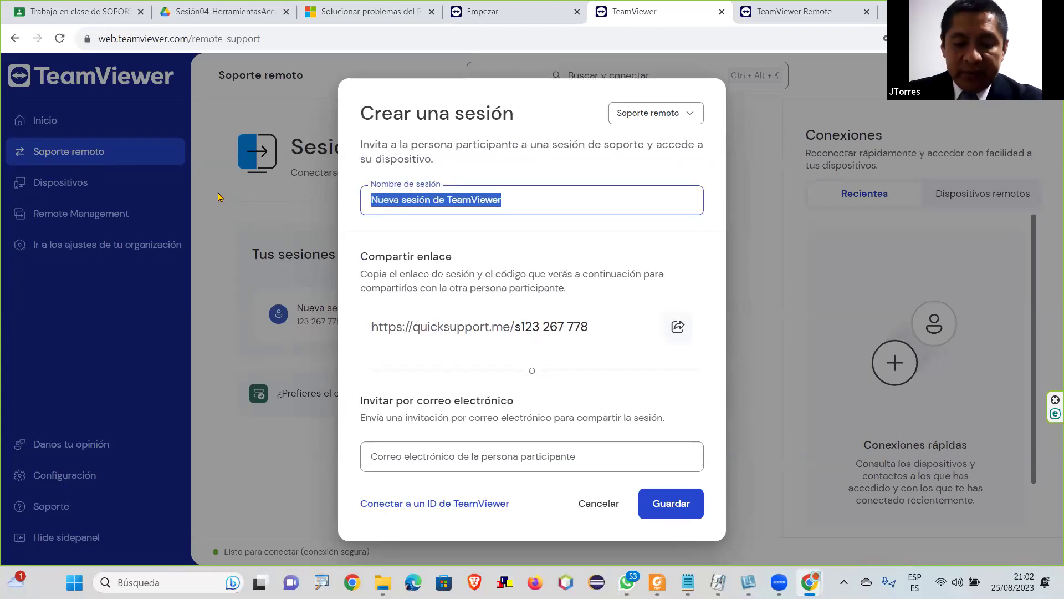
text(Clase4-Edured)
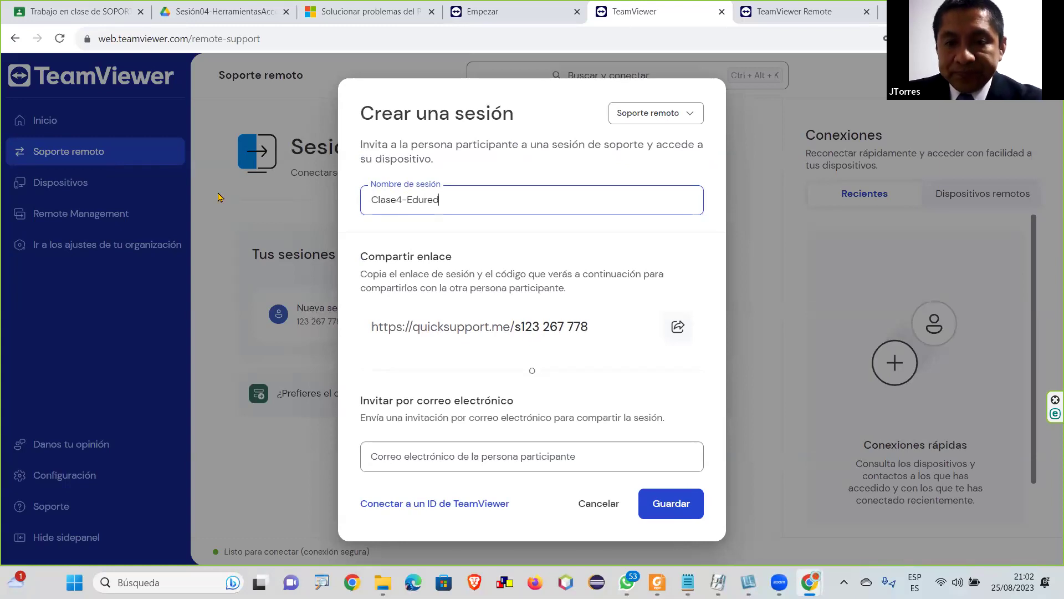
click(672, 335)
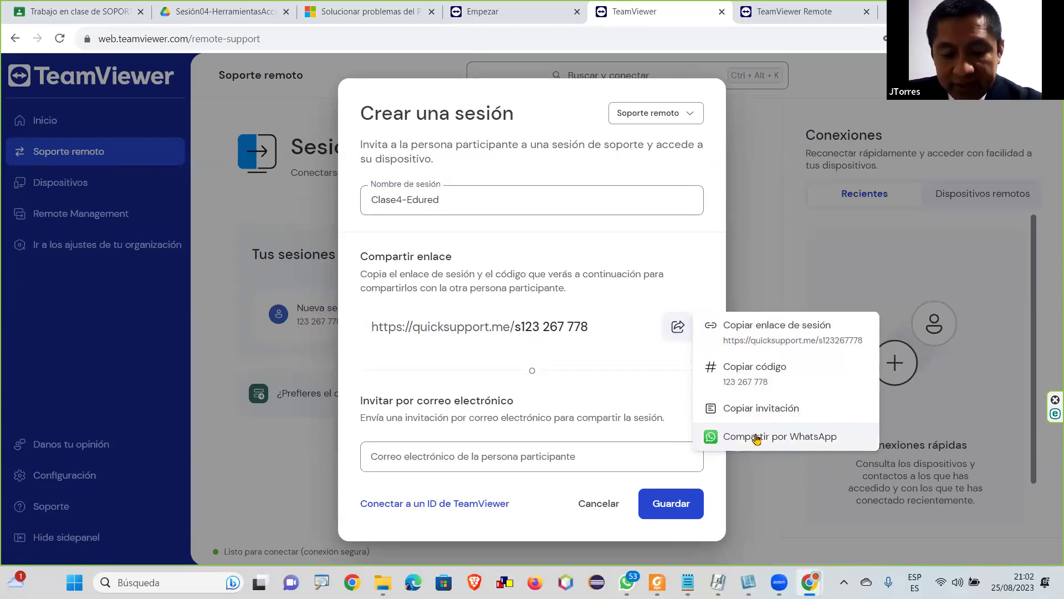
Step: Capture a full-screen screenshot with Snipping Tool, then choose 'Copiar enlace de sesión'
key(super+shift+s)
drag(4, 54, 1032, 597)
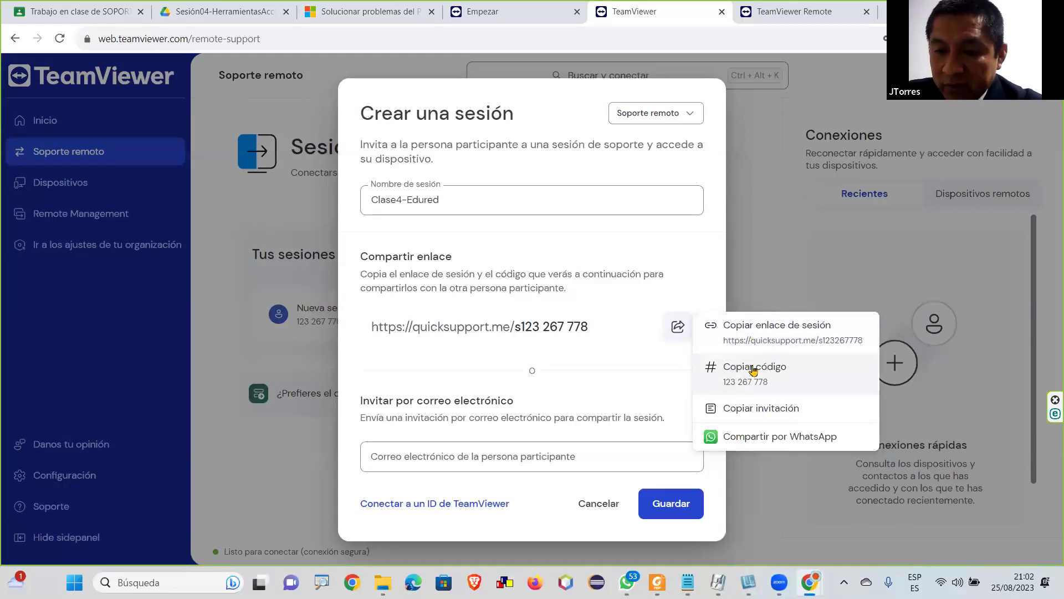
click(771, 331)
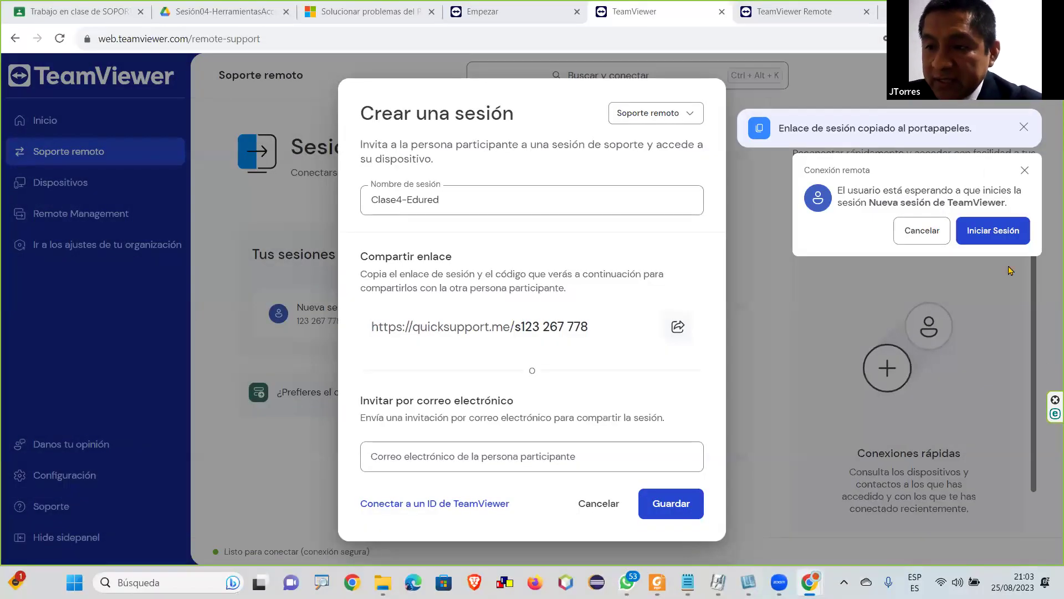
Step: Start the session, deny microphone access, minimize the remote Zoom window and allow clipboard access
click(991, 231)
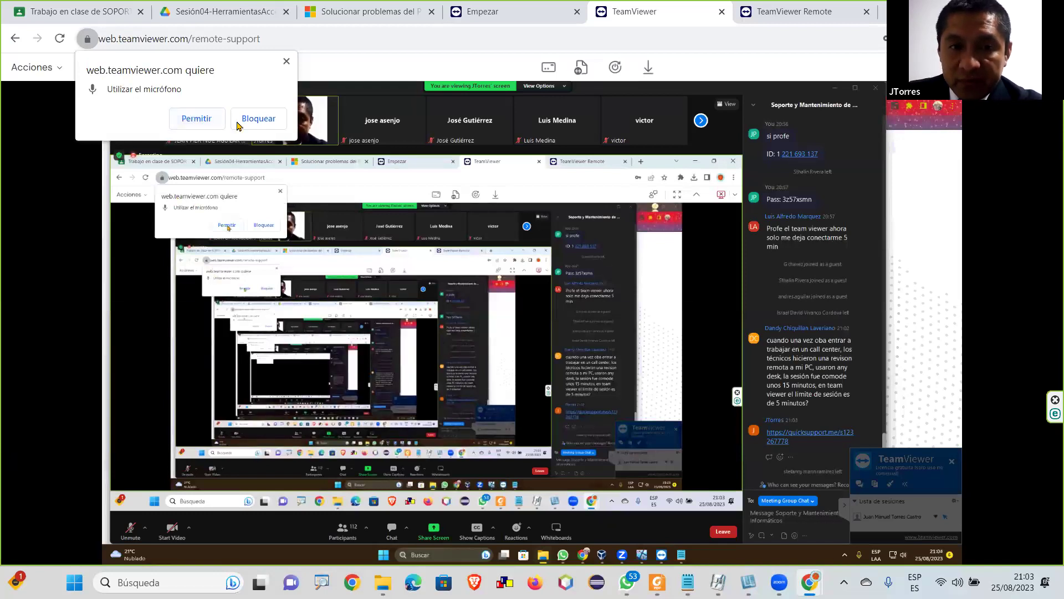
click(256, 120)
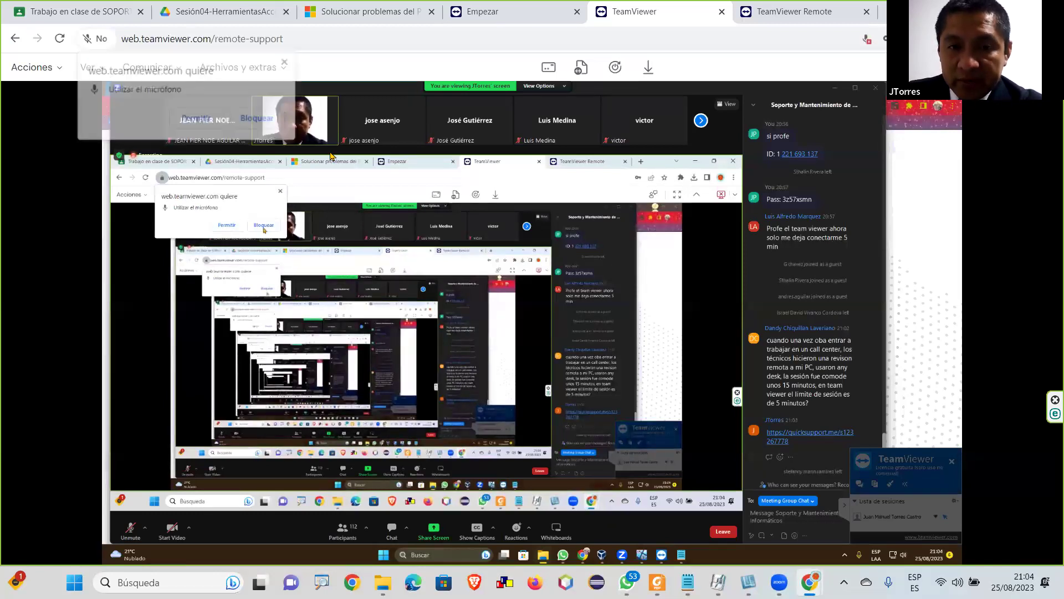
click(833, 88)
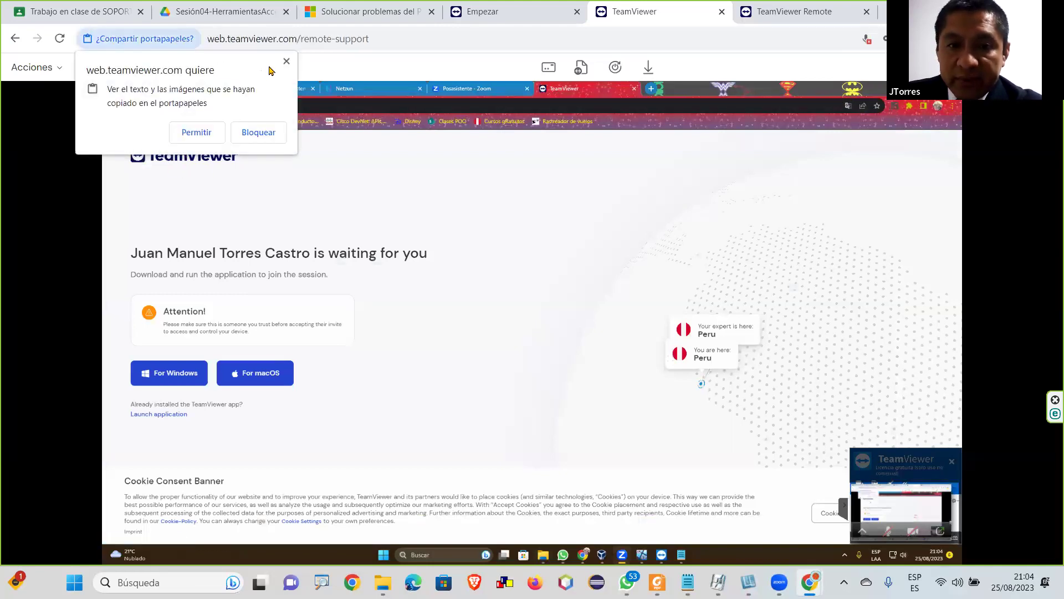
click(209, 133)
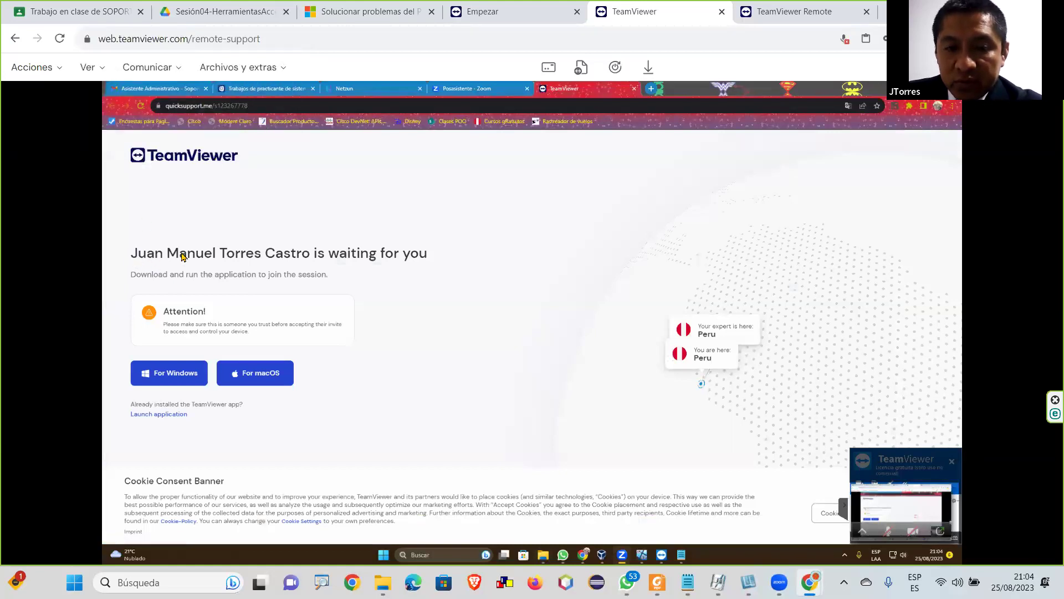
Step: Highlight the expert's name on the remote page and show the remote computer's desktop
drag(183, 255, 309, 256)
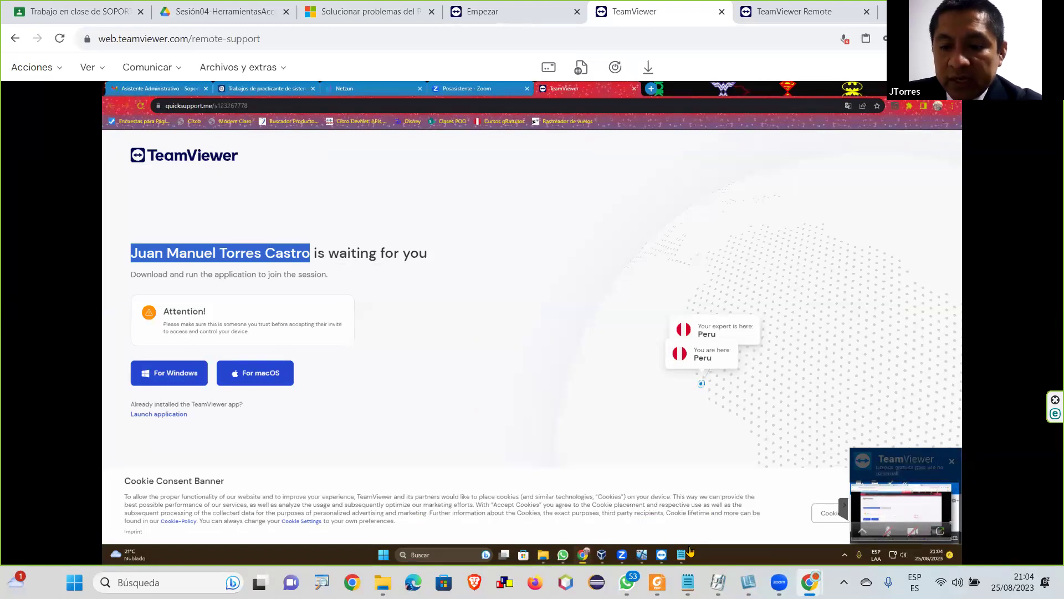
mouse_move(685, 552)
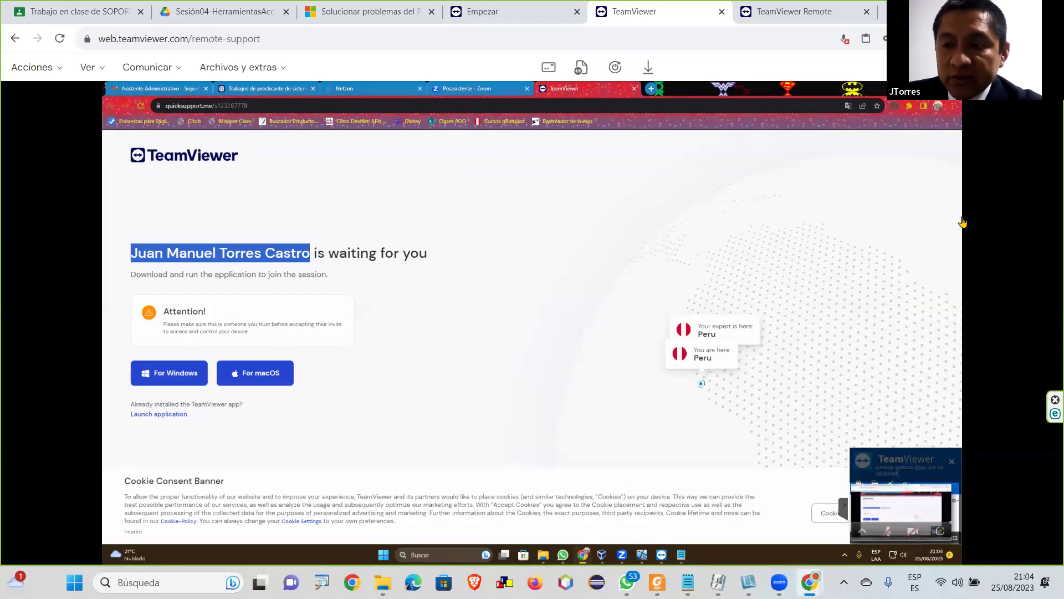
click(960, 557)
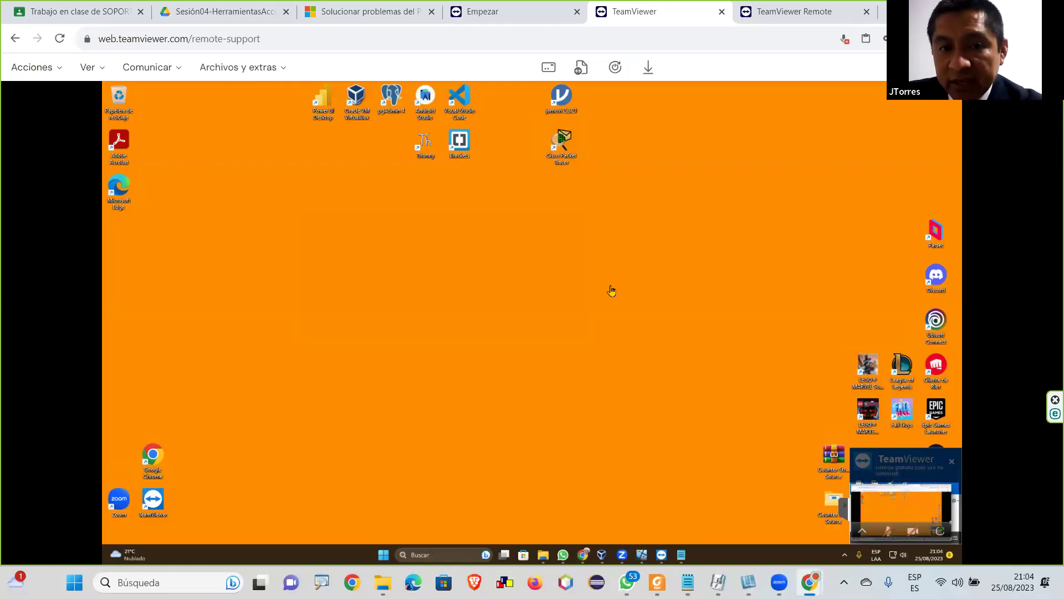
Step: Send Ctrl+Alt+Supr from the Acciones menu to show the remote security screen
click(47, 71)
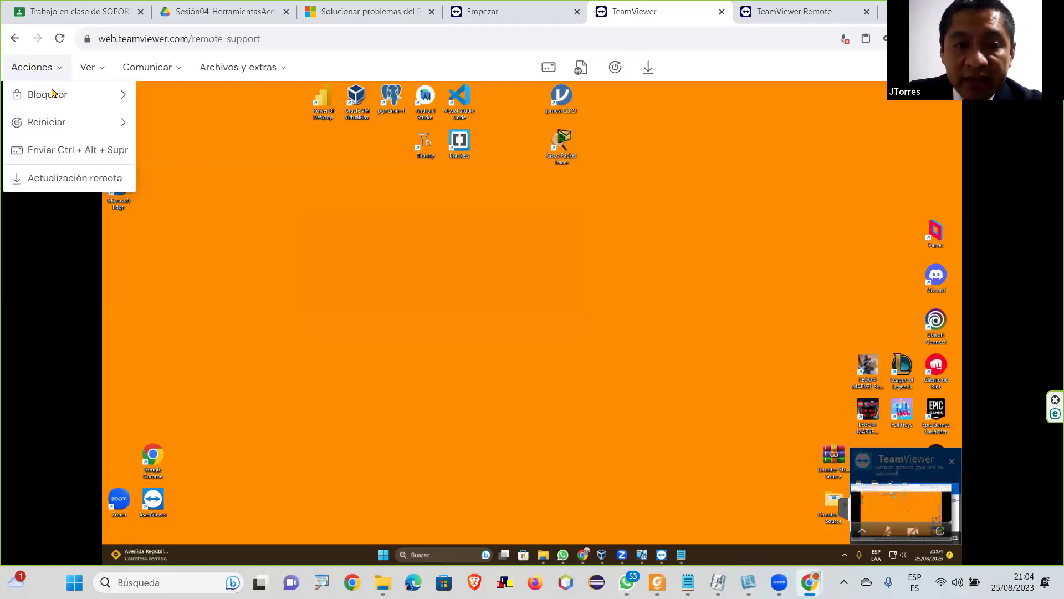
mouse_move(51, 100)
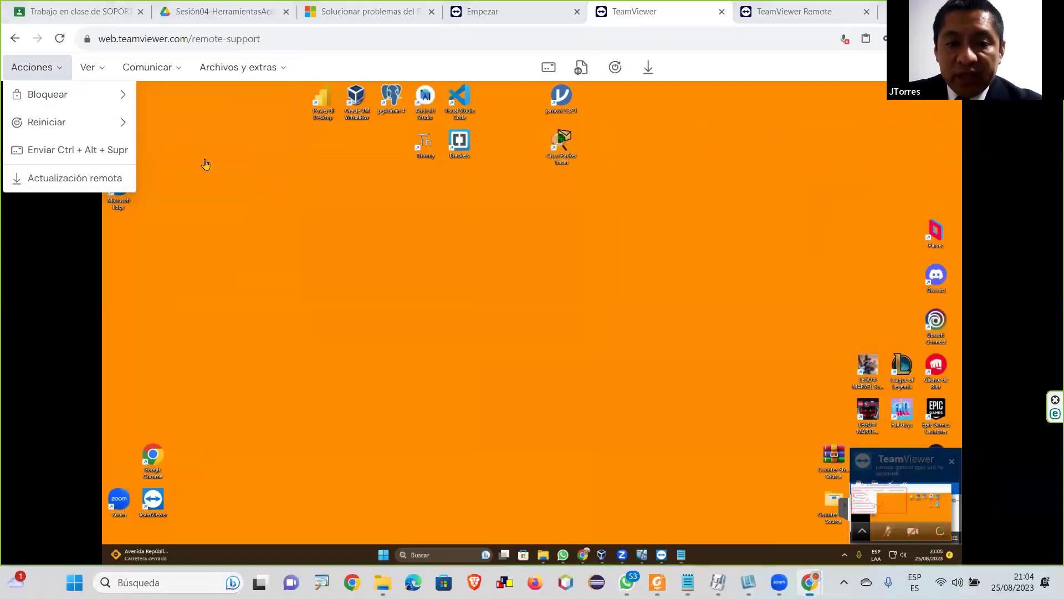
click(302, 199)
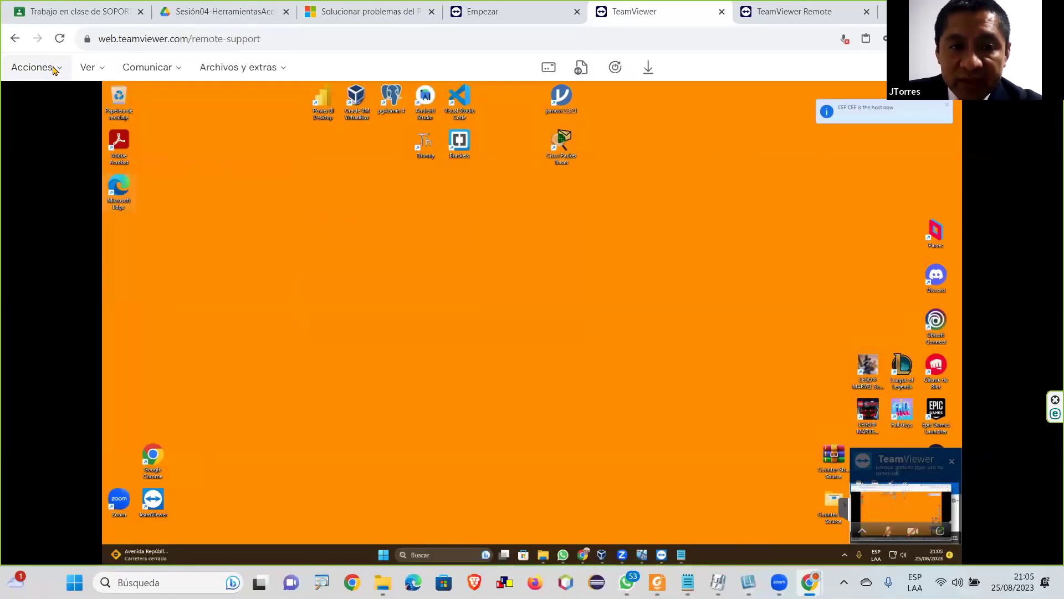
click(59, 69)
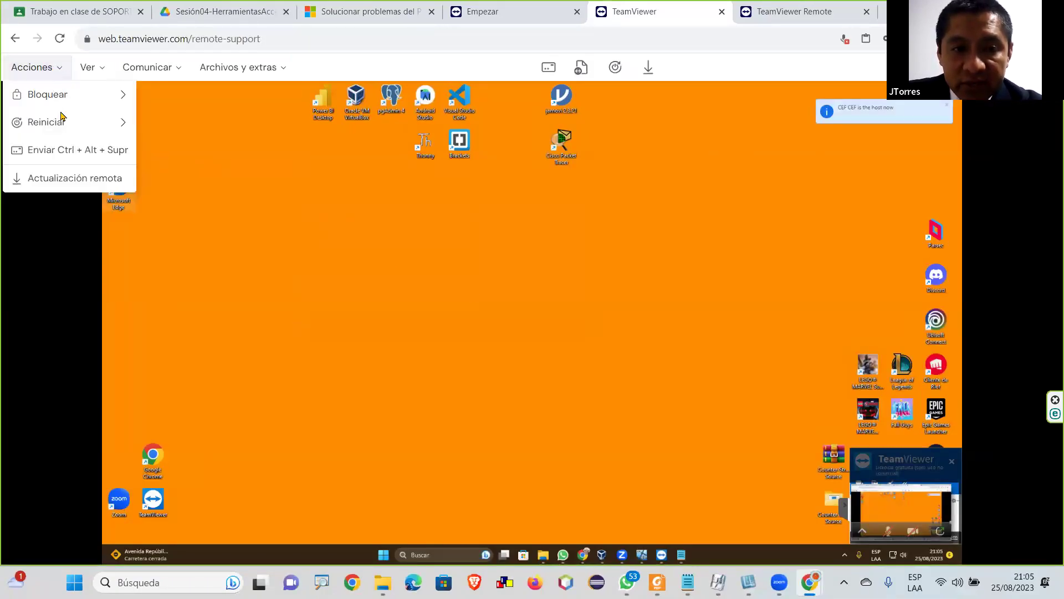
click(88, 151)
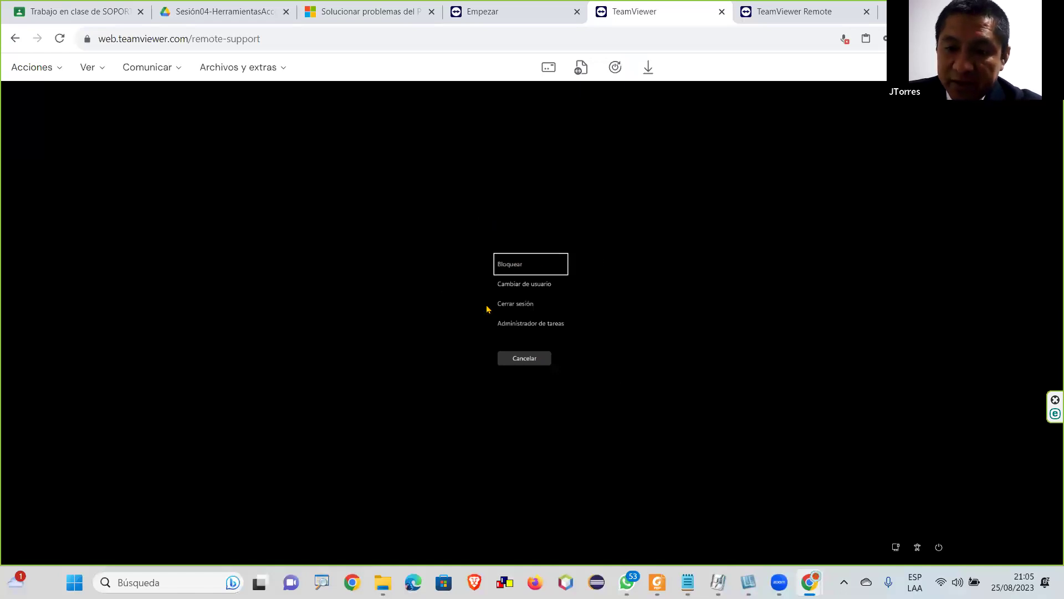
click(541, 326)
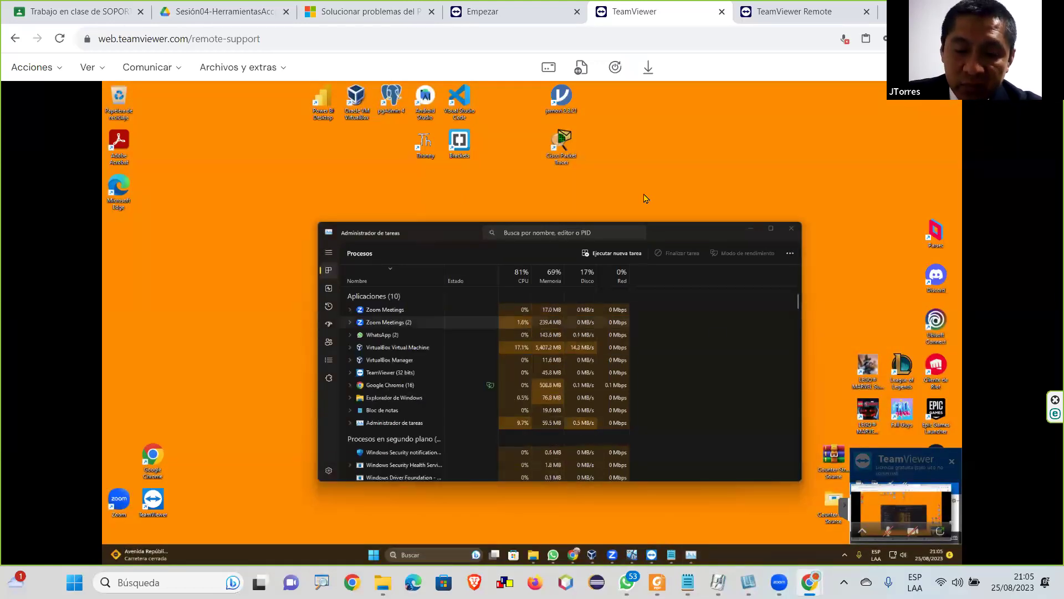
click(34, 67)
mouse_move(90, 128)
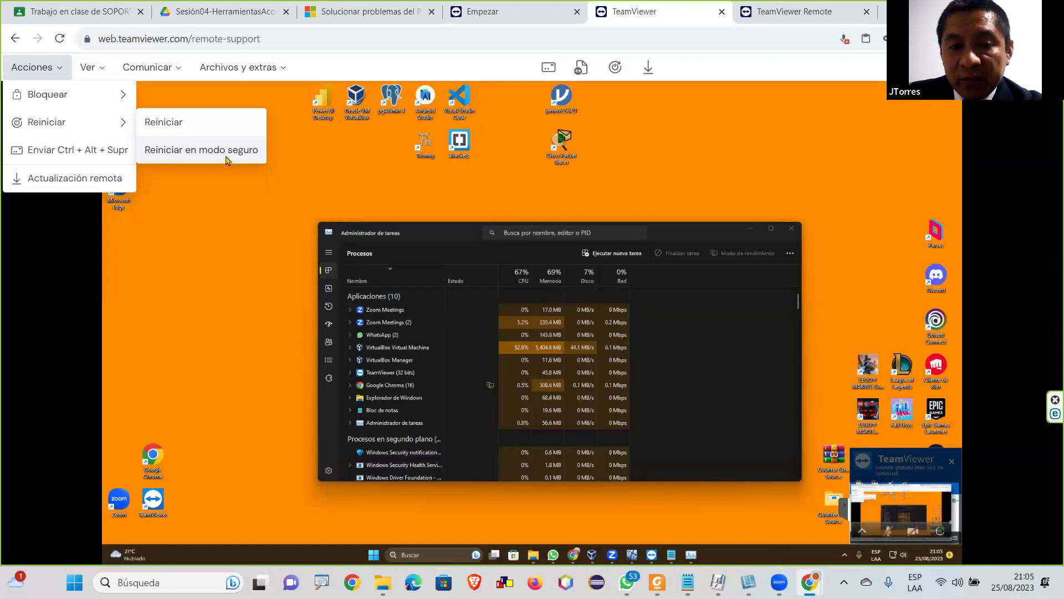
click(216, 274)
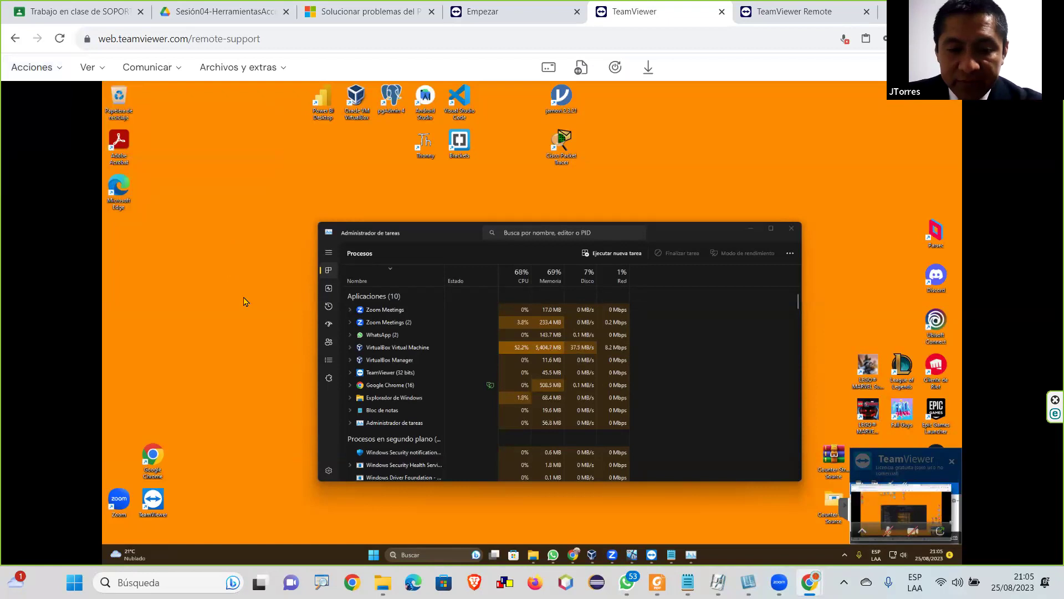
key(super+r)
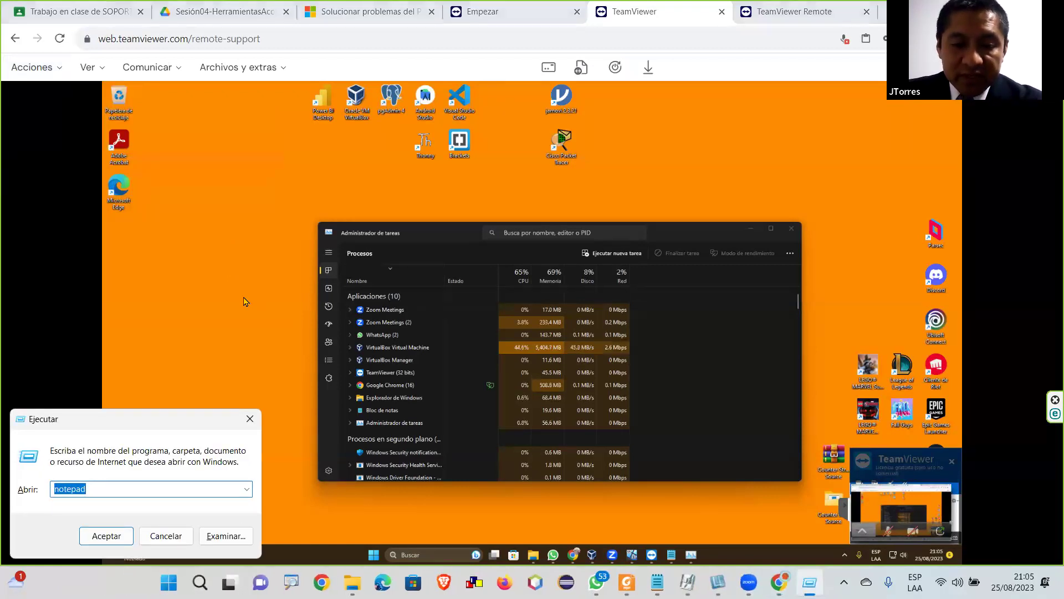
text(d)
key(BackSpace)
text(msconfig)
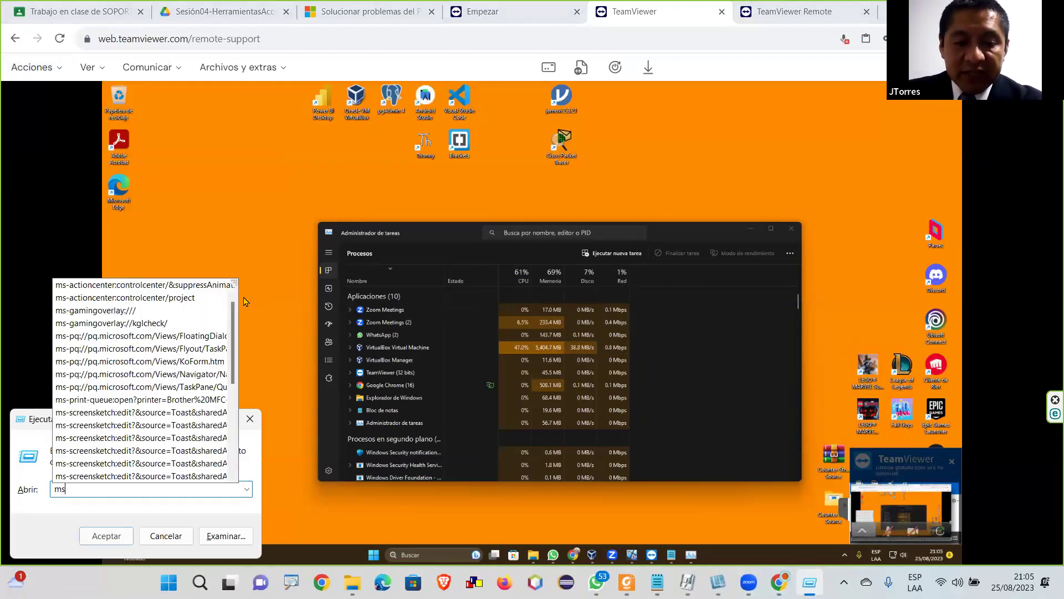
key(Return)
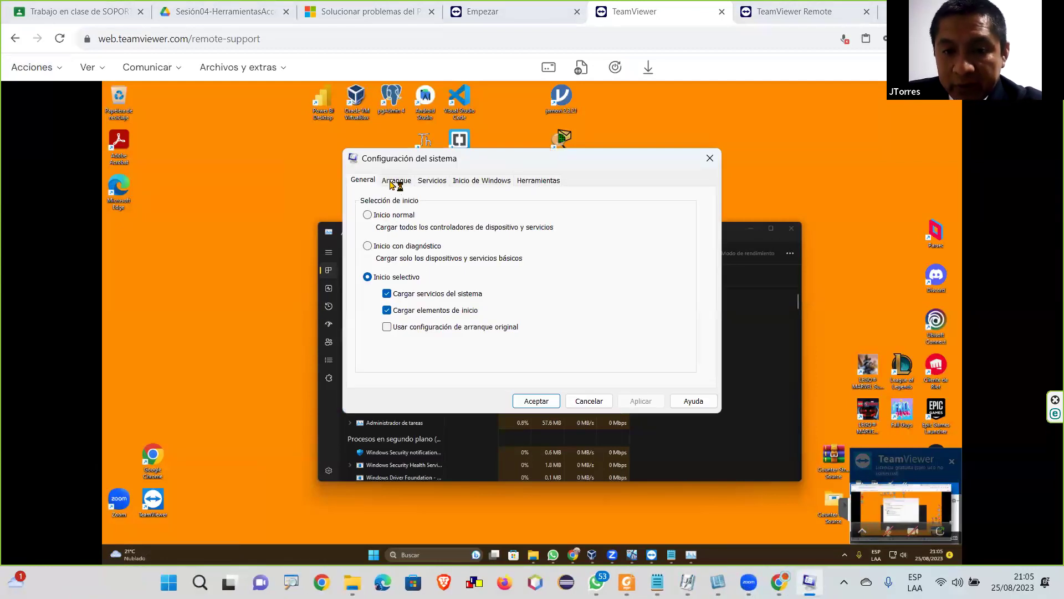
click(391, 184)
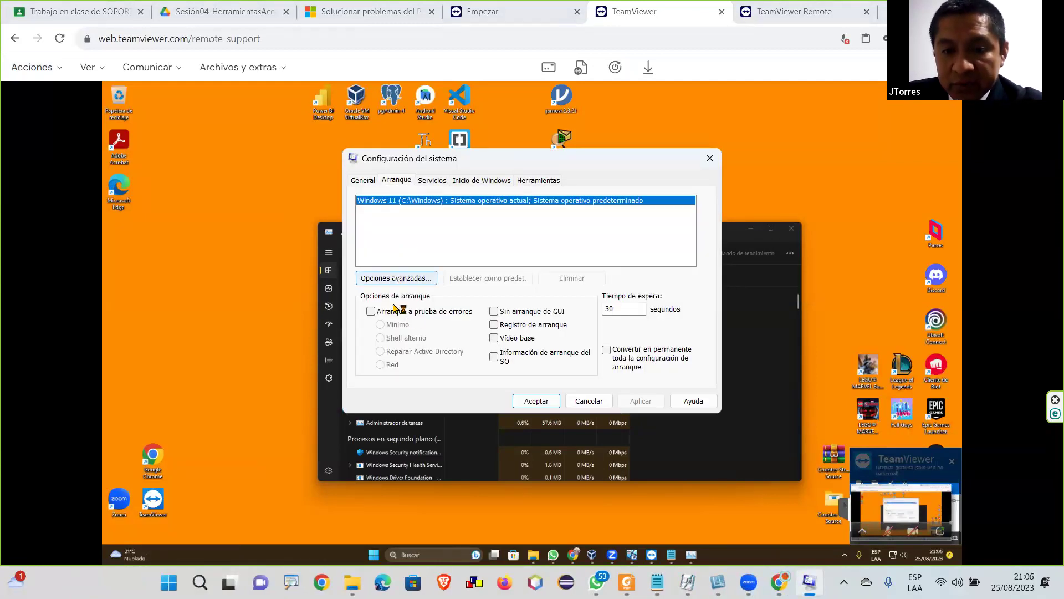
click(430, 314)
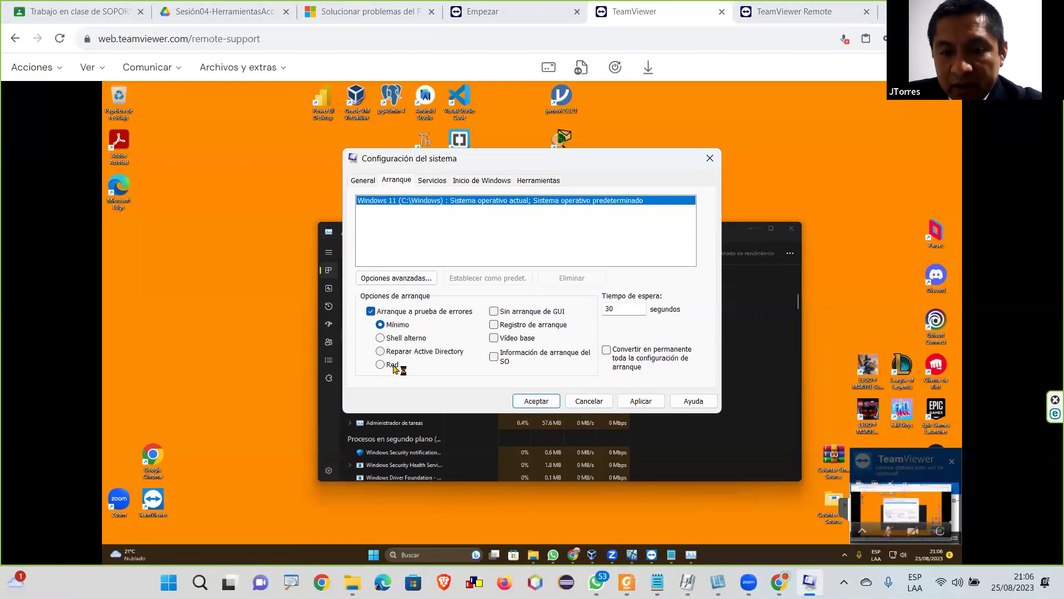
click(396, 313)
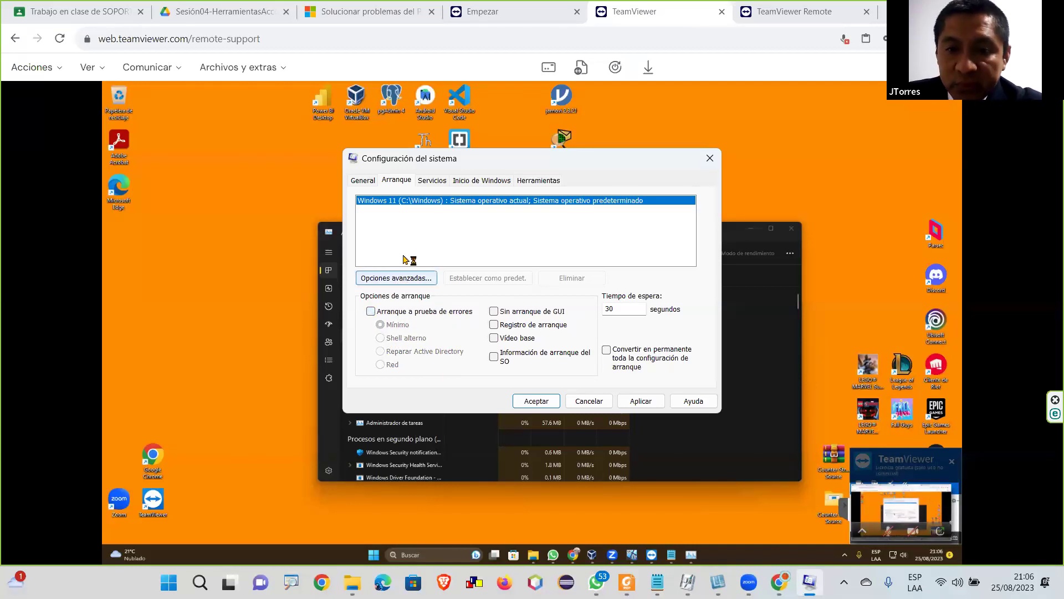
click(369, 183)
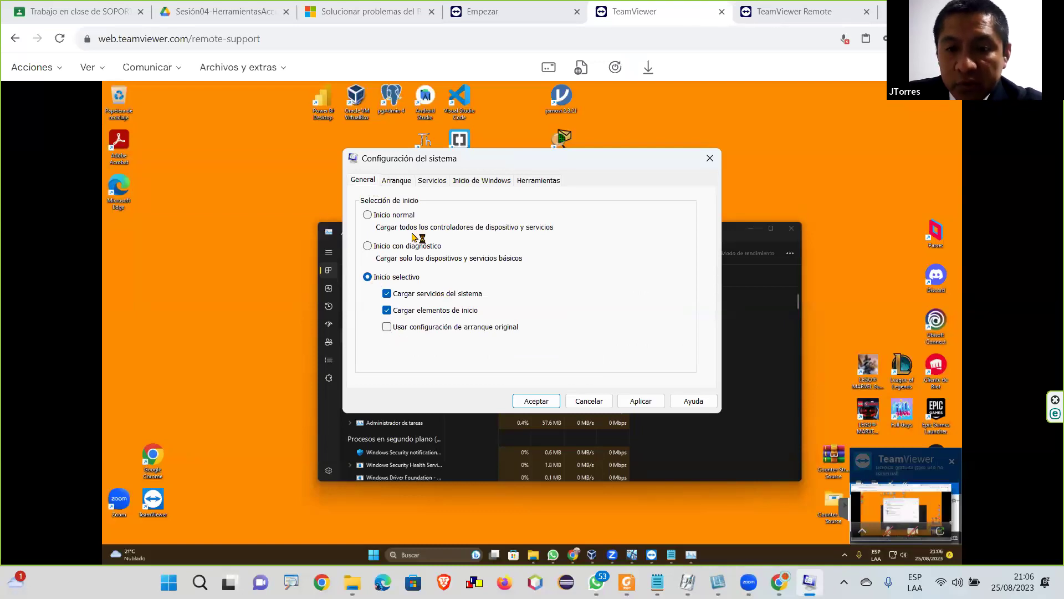
click(368, 215)
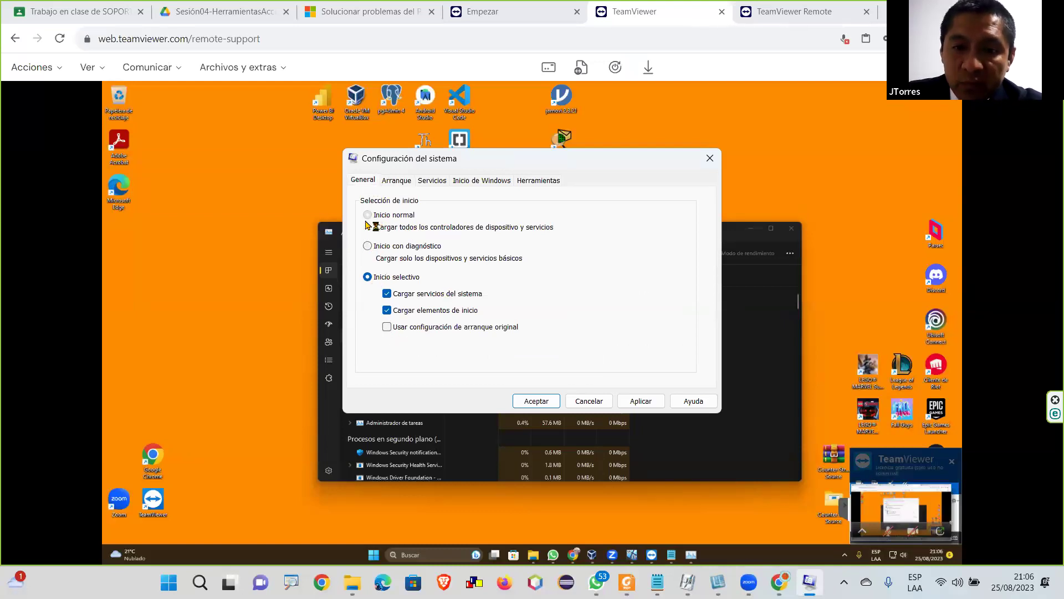
key(Down)
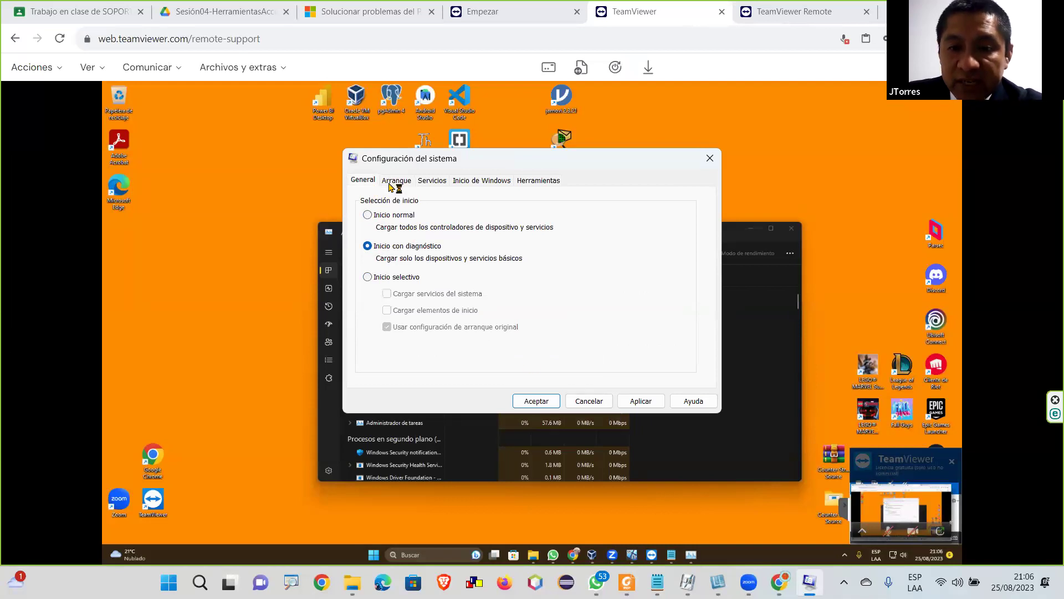
click(390, 186)
click(407, 279)
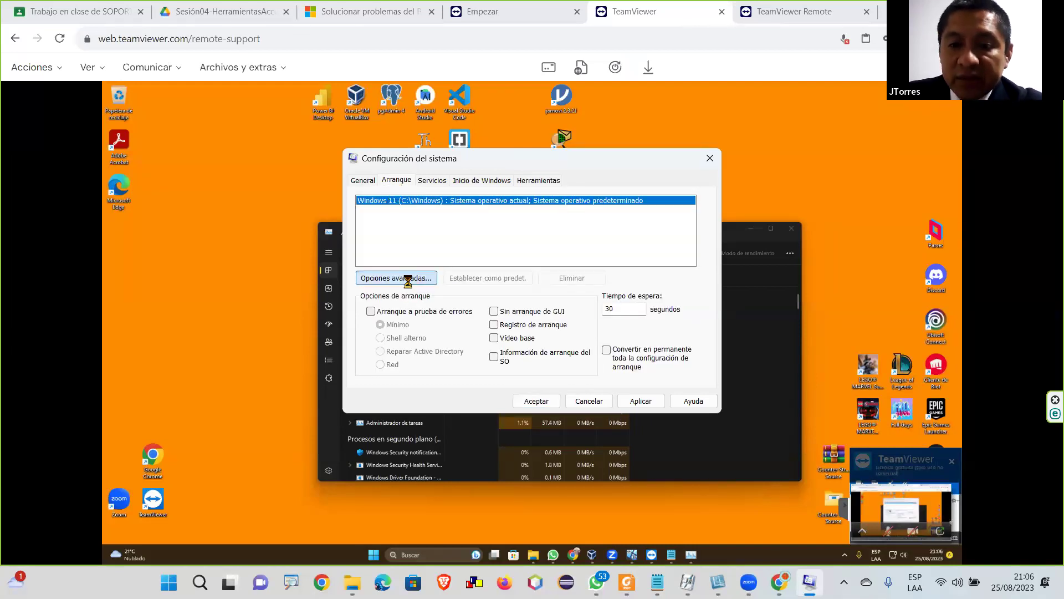
click(643, 160)
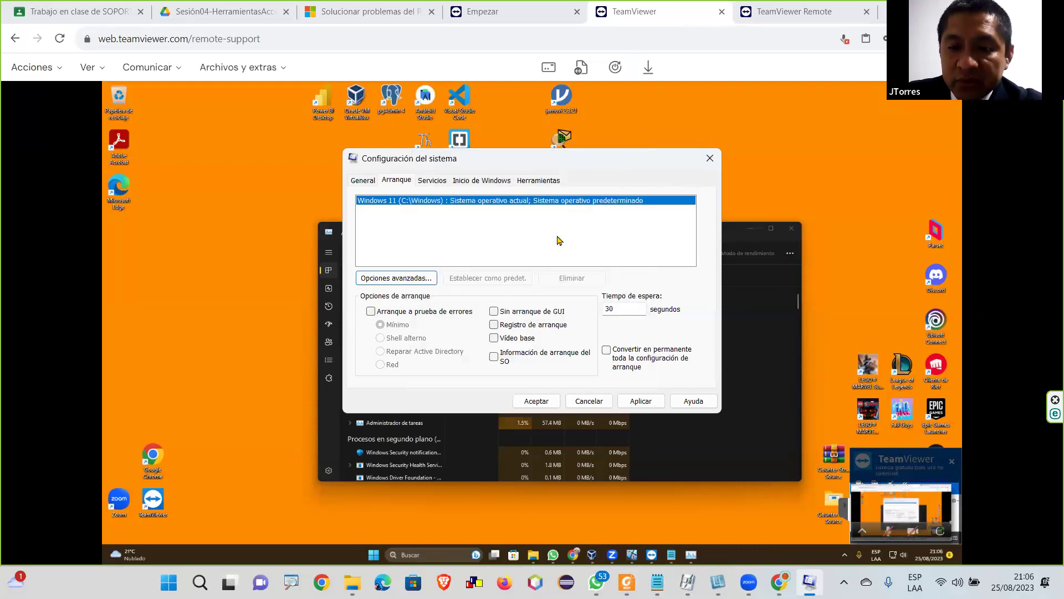
click(478, 310)
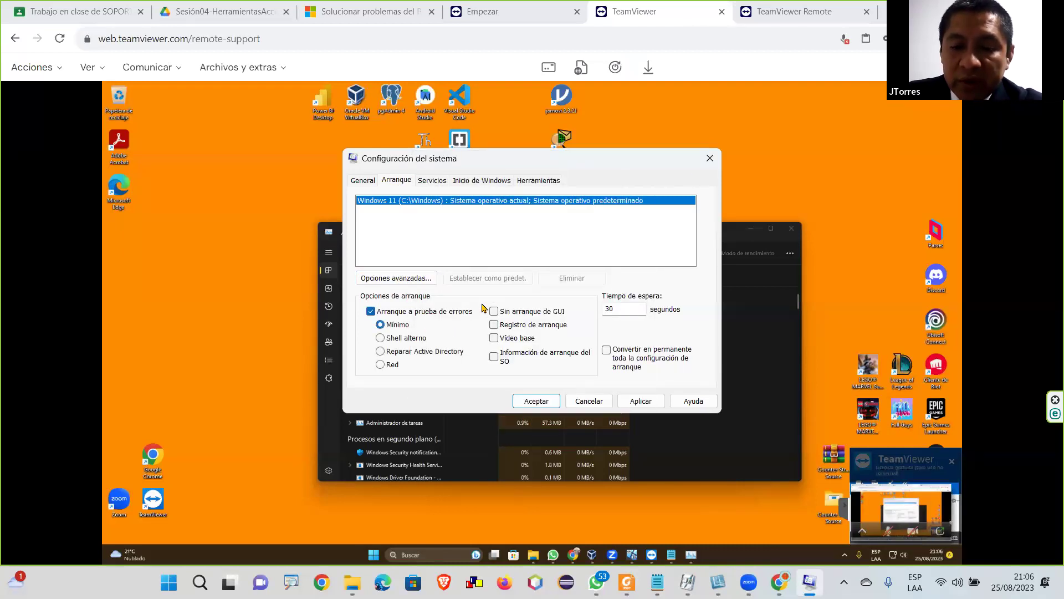
click(422, 311)
click(710, 158)
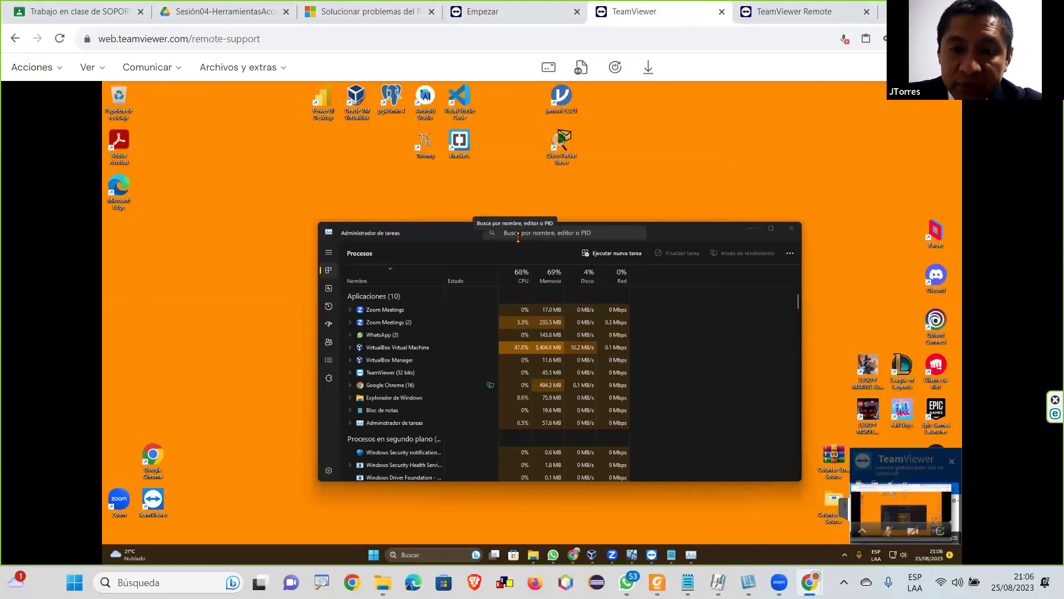
click(60, 71)
mouse_move(99, 127)
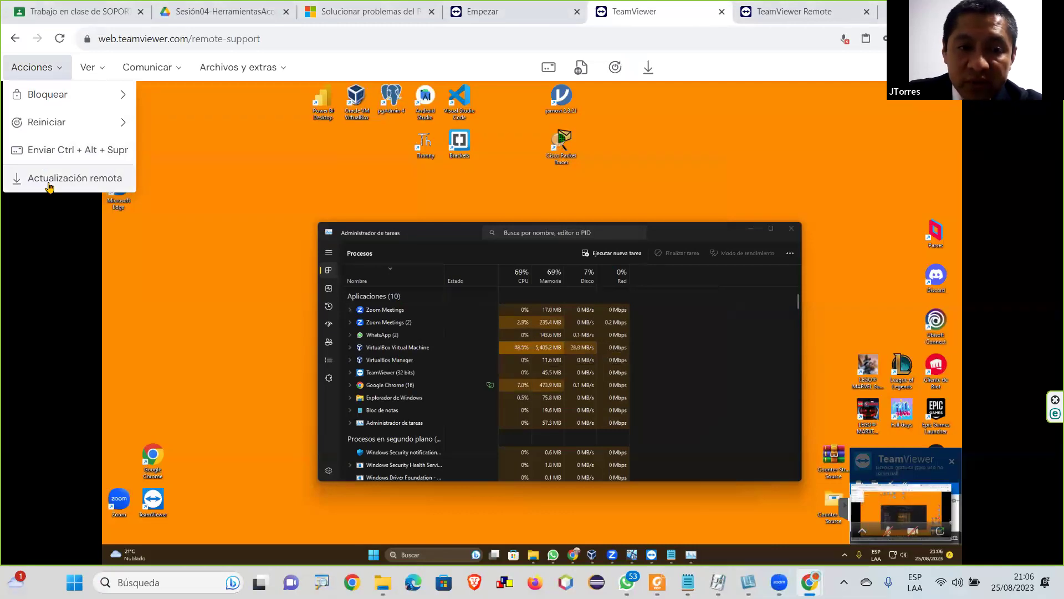
click(91, 67)
mouse_move(96, 99)
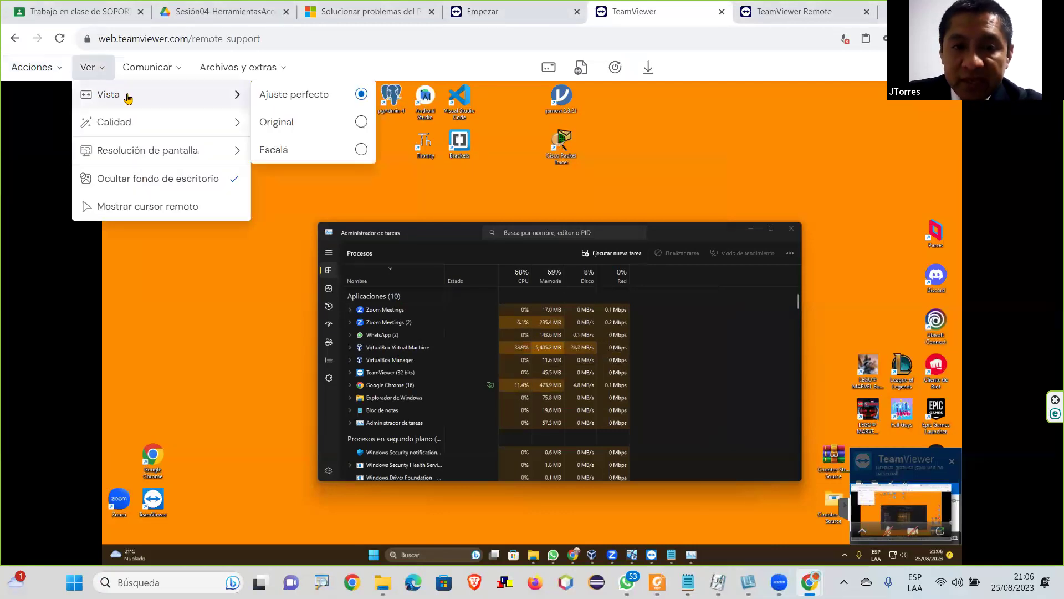
click(281, 107)
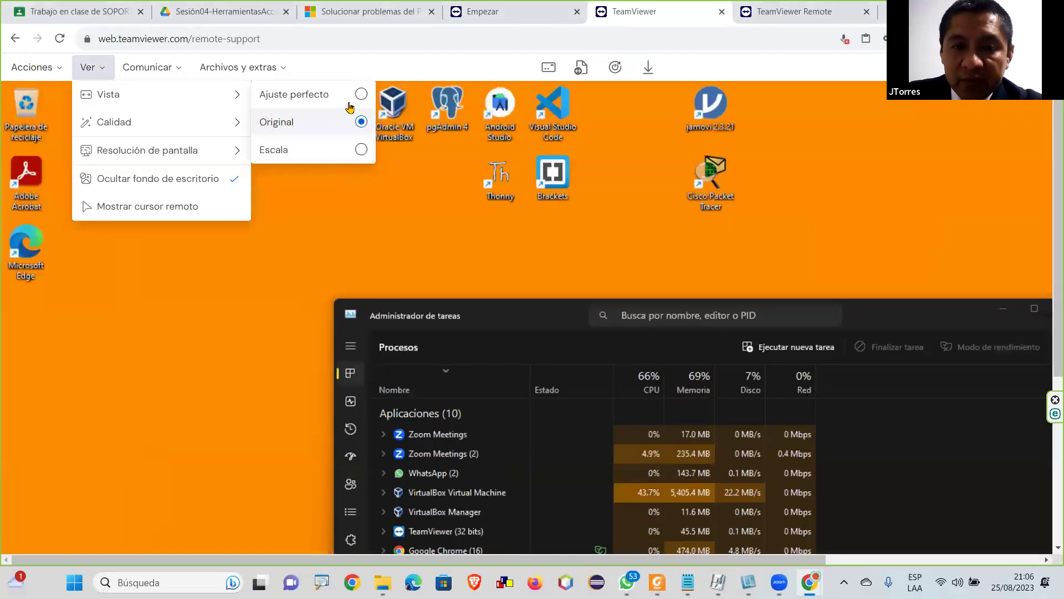
click(343, 157)
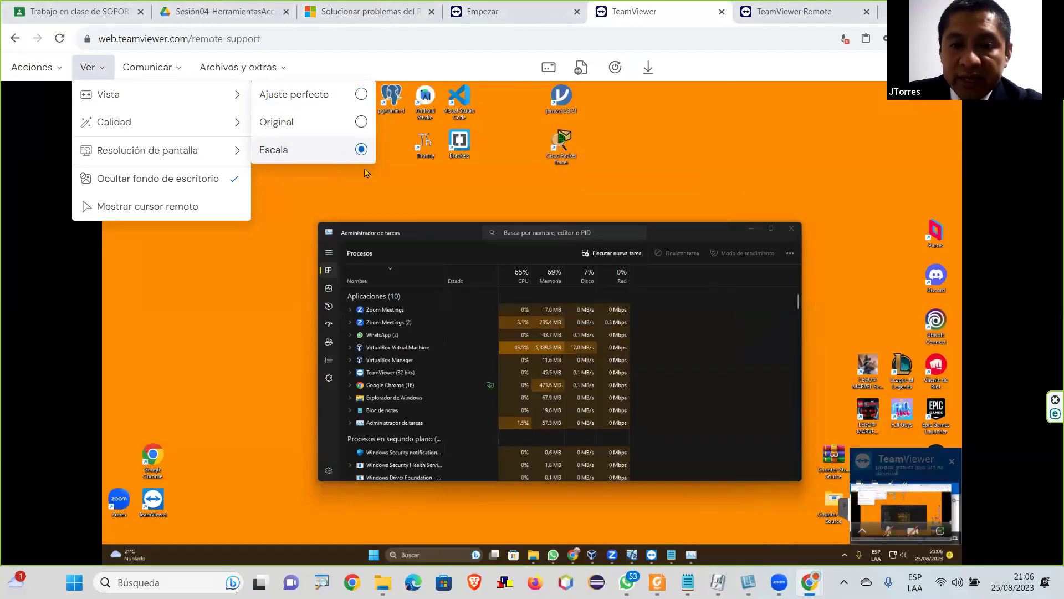
click(348, 121)
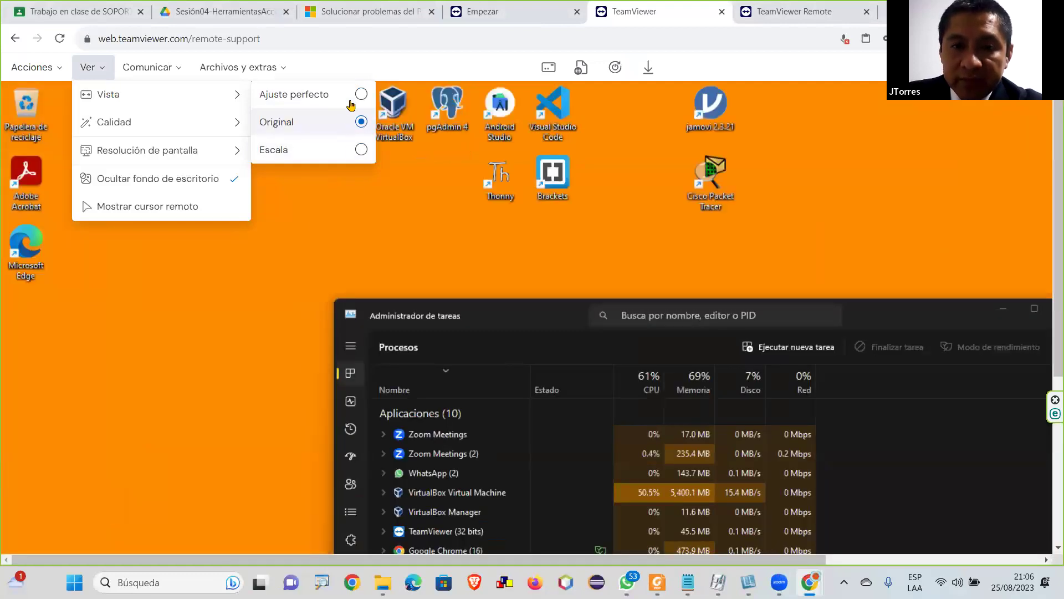
click(351, 104)
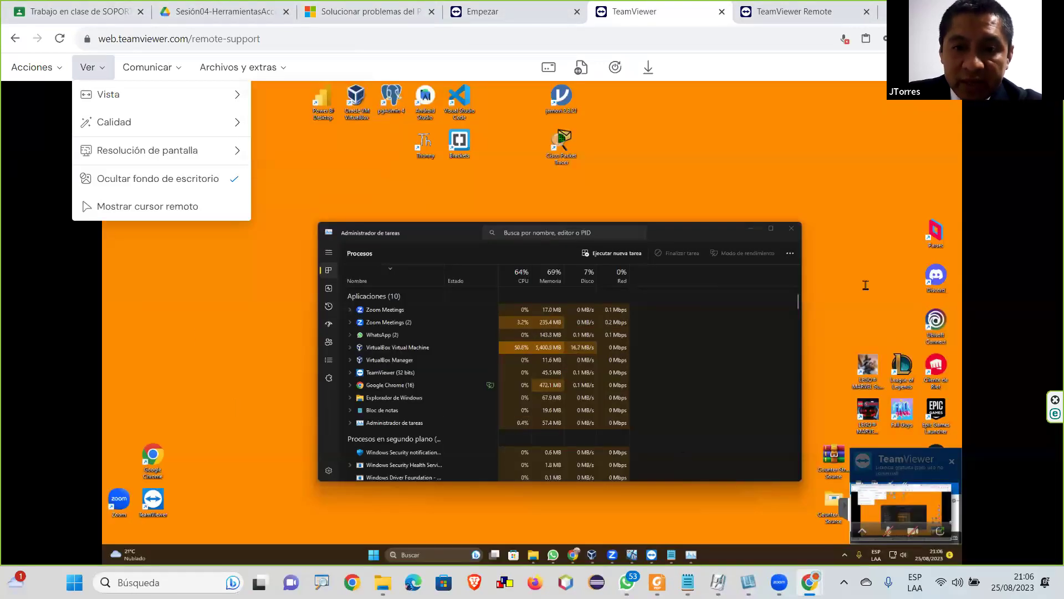
mouse_move(189, 131)
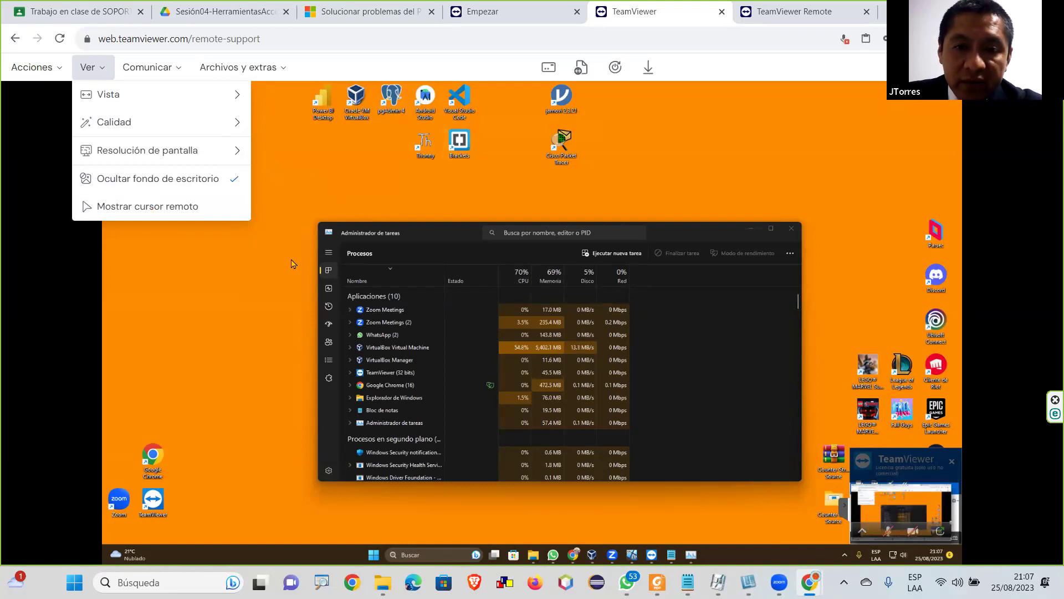
mouse_move(166, 150)
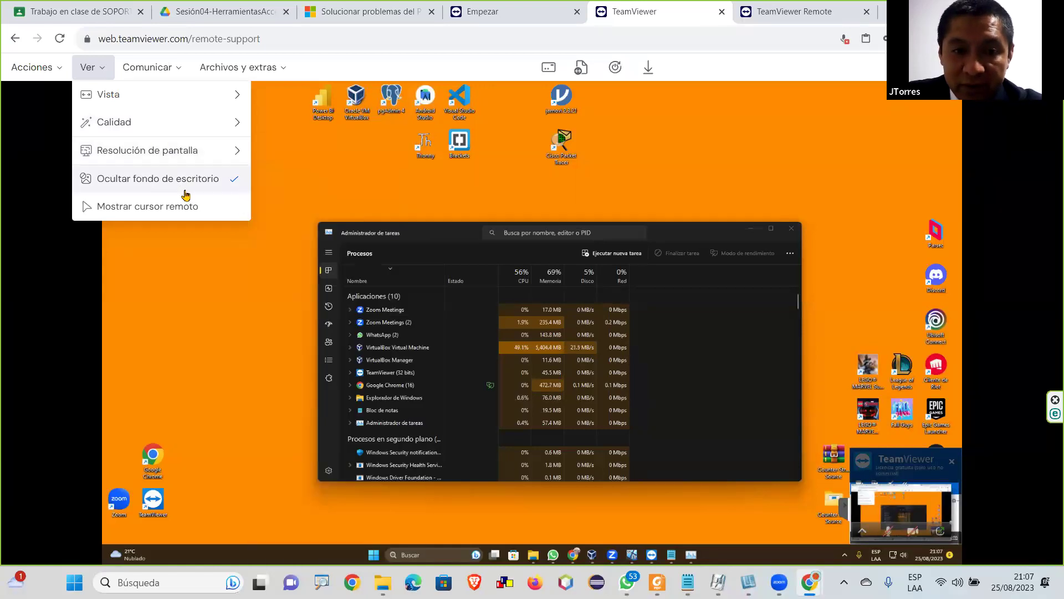
click(147, 67)
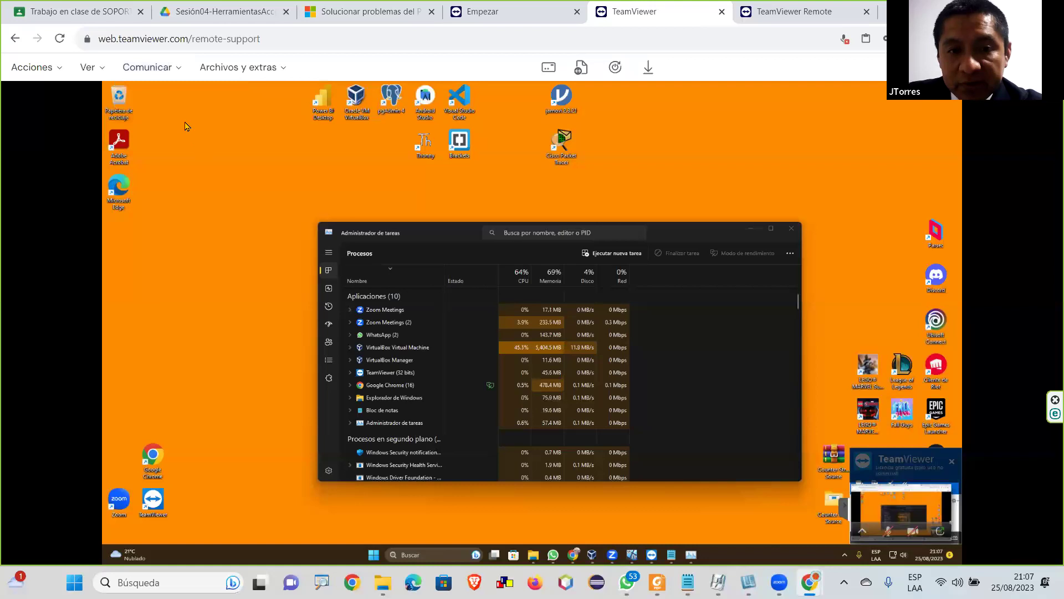
Step: Submit a 4-out-of-10 feedback rating, then reopen the feedback dialog and close it
click(157, 69)
click(189, 83)
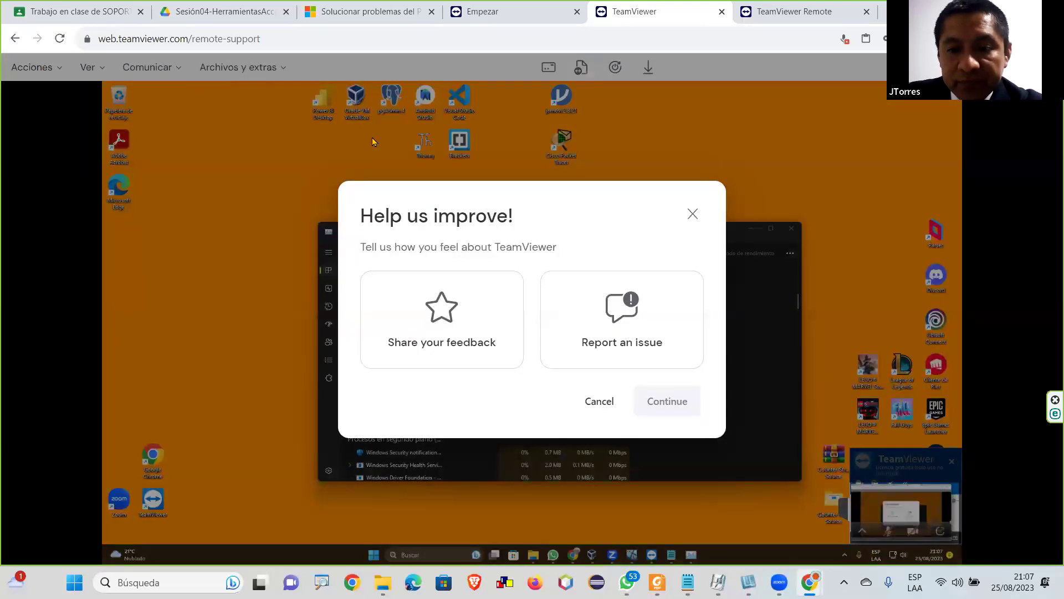
click(419, 305)
click(670, 401)
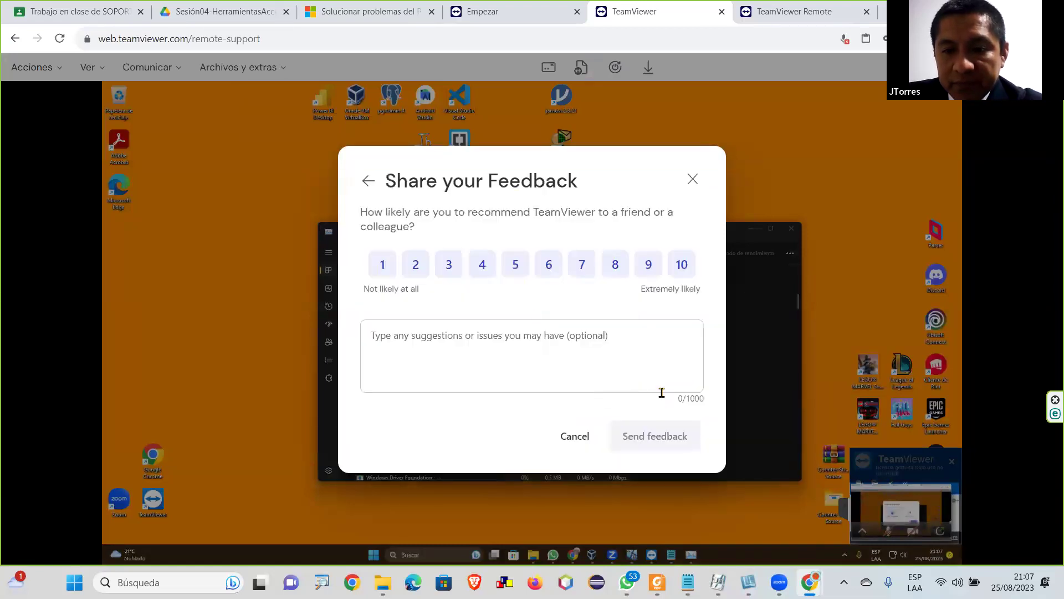
click(477, 265)
click(652, 427)
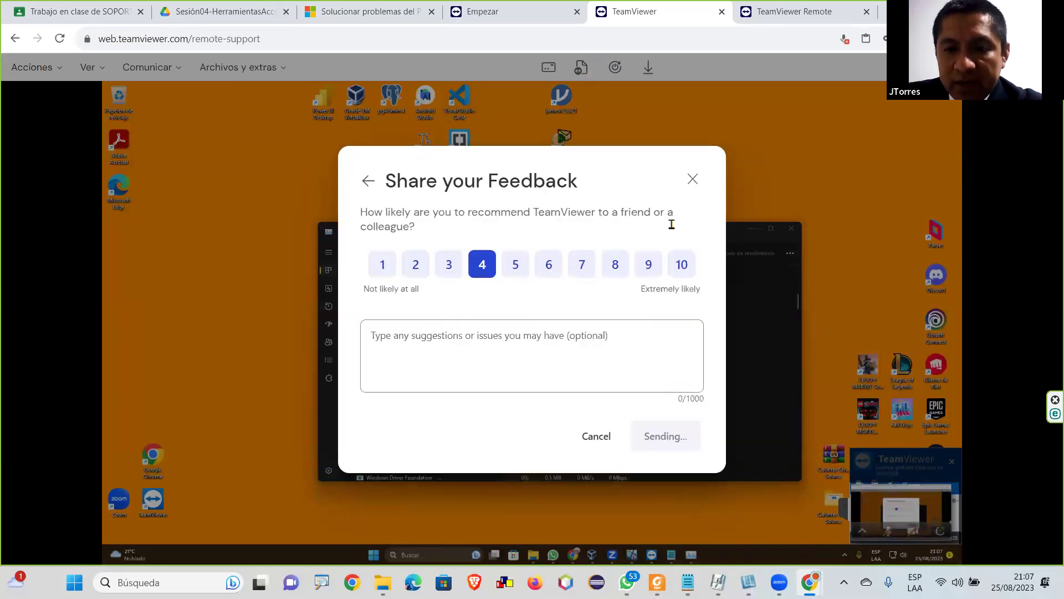
click(667, 350)
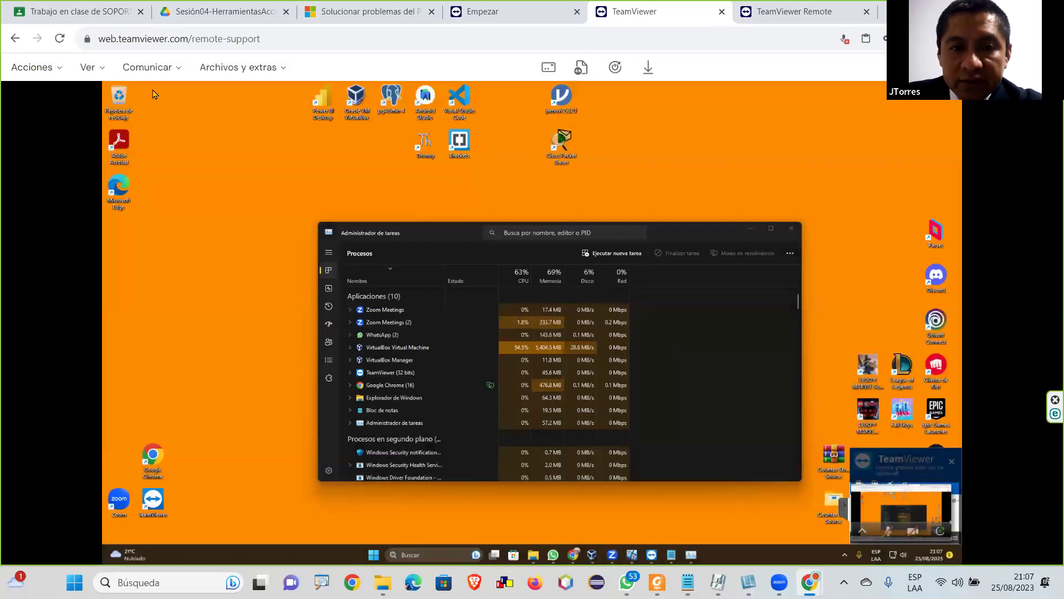
click(145, 67)
click(164, 97)
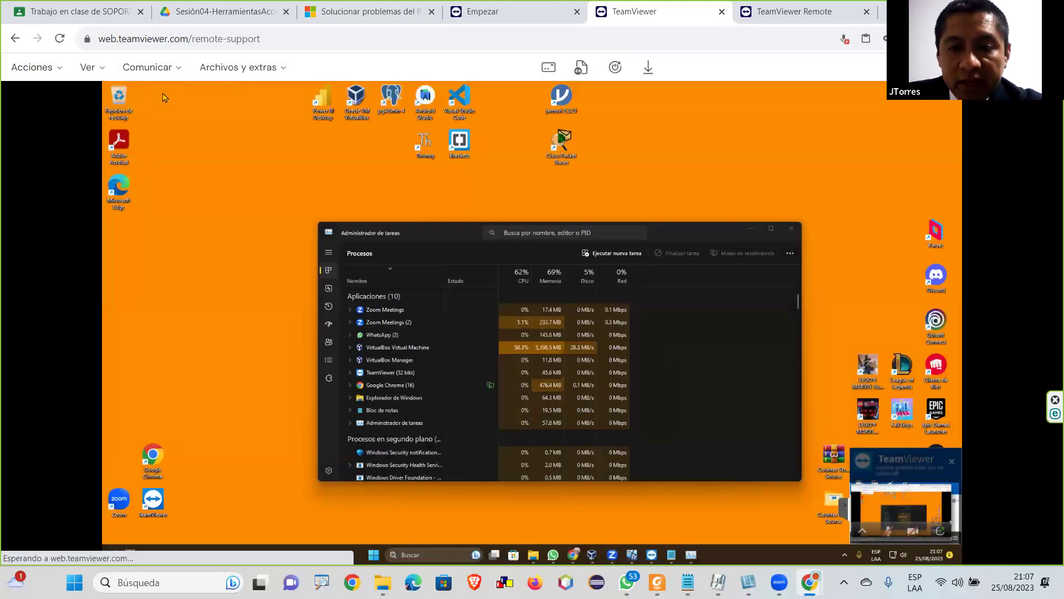
click(693, 214)
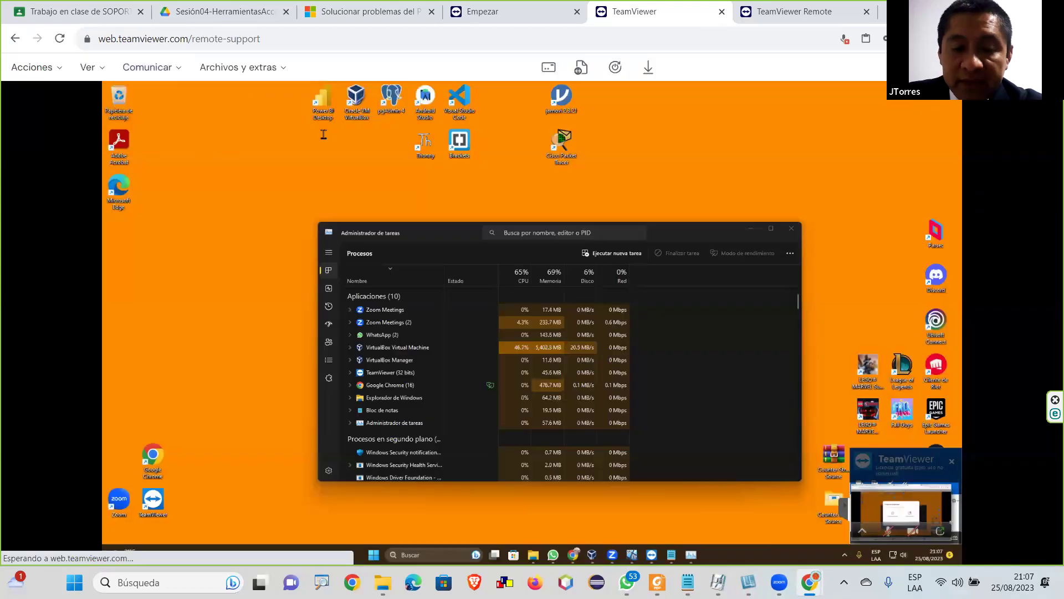
Step: Send feedback via Comentarios rating TeamViewer 7 out of 10
click(147, 67)
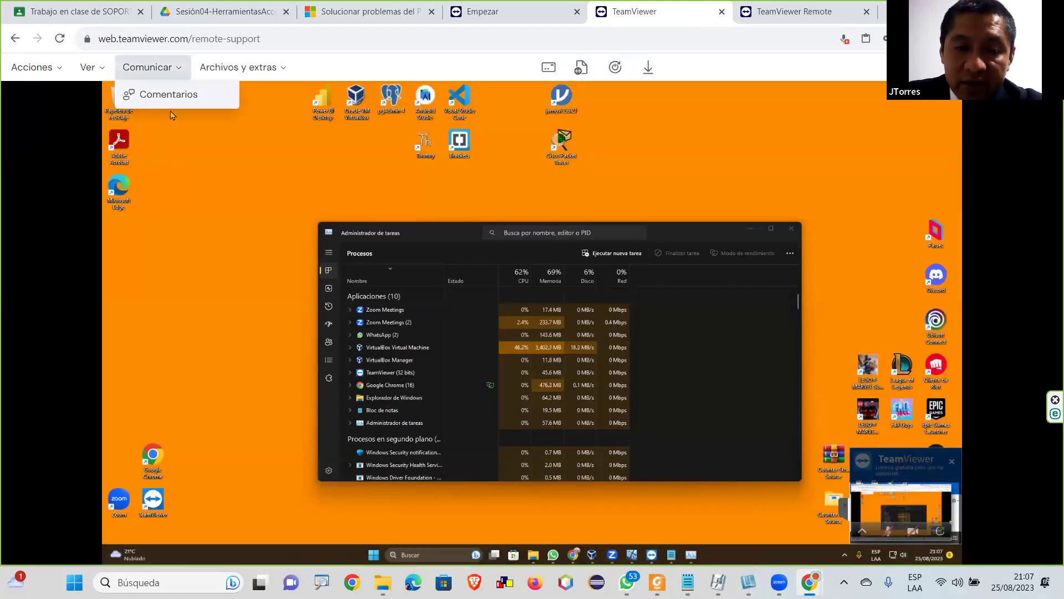
click(152, 95)
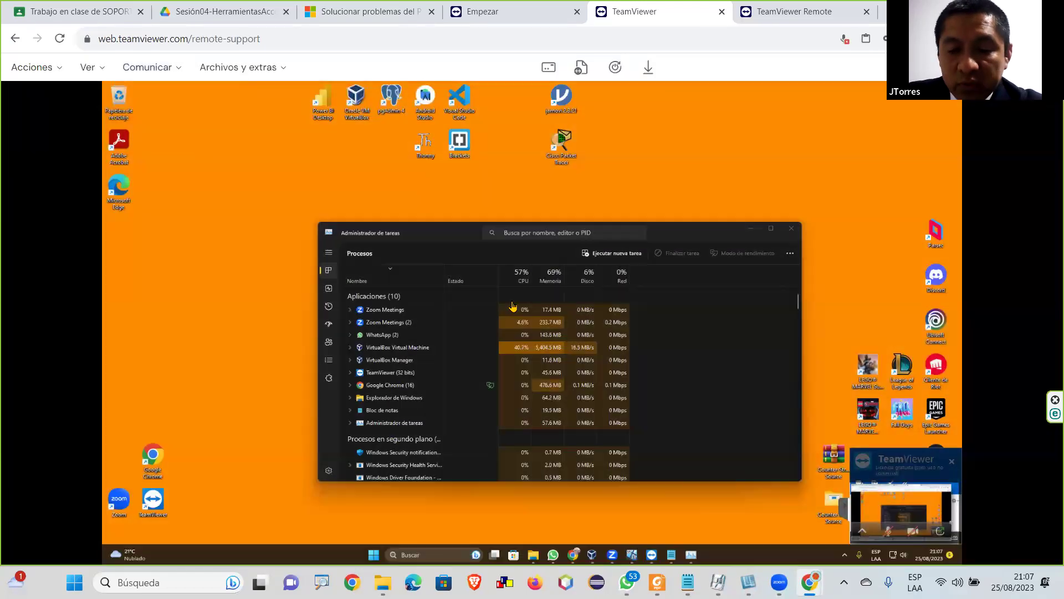
click(477, 339)
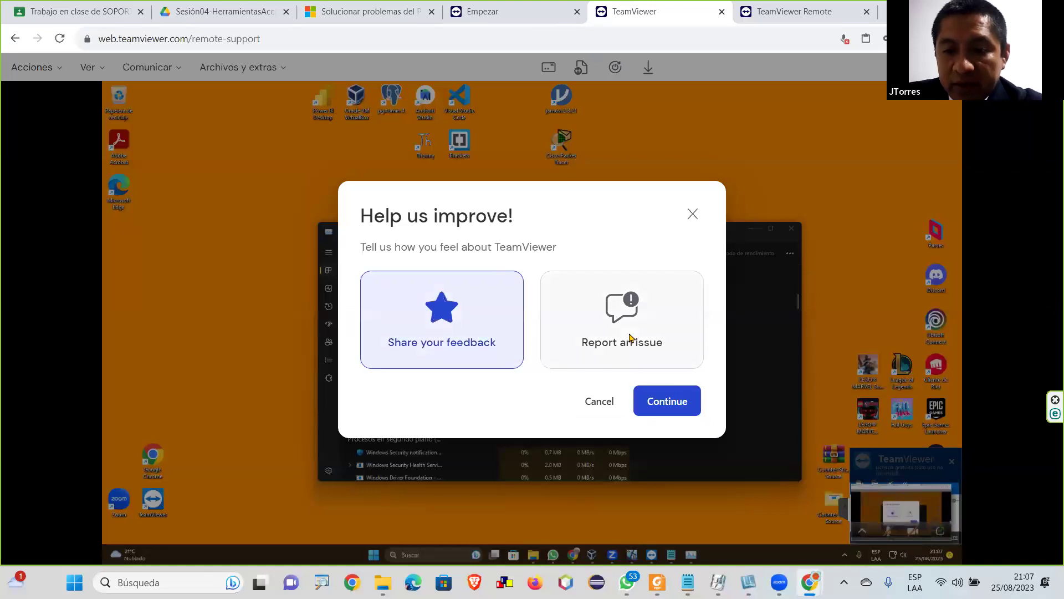
click(637, 388)
click(582, 266)
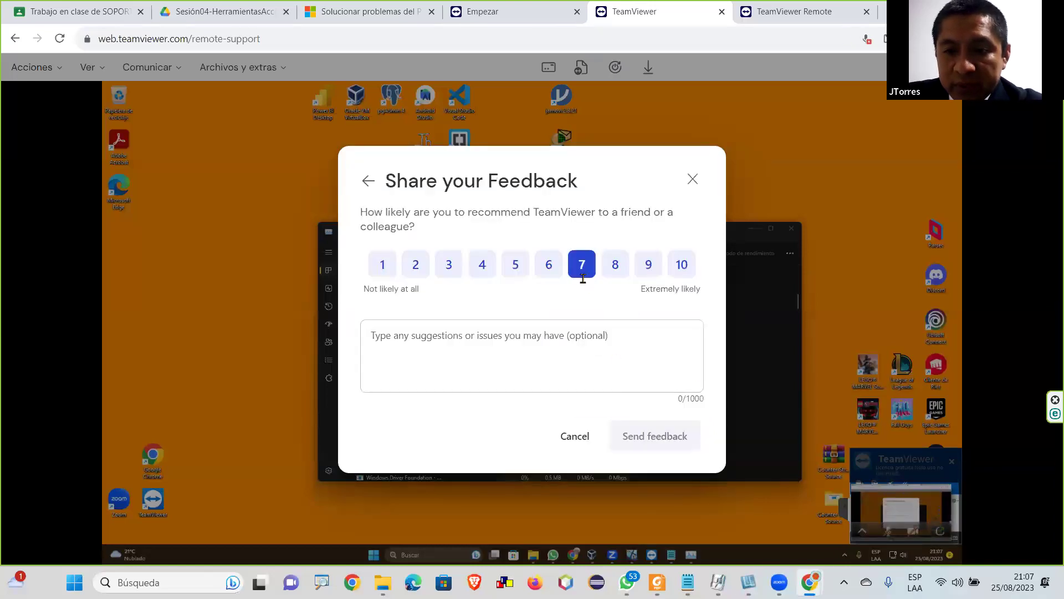
click(471, 361)
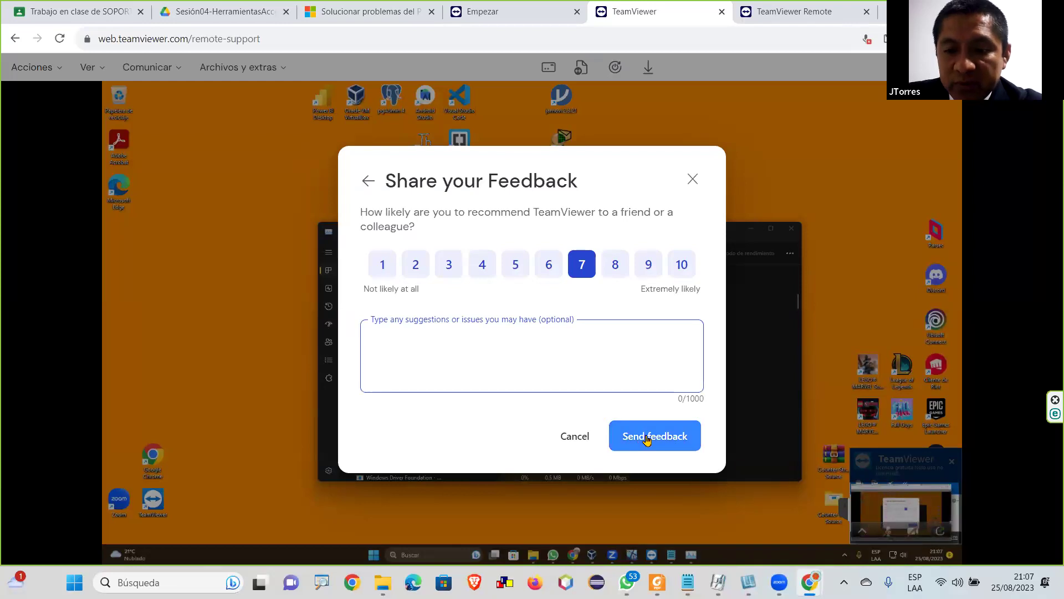
click(646, 440)
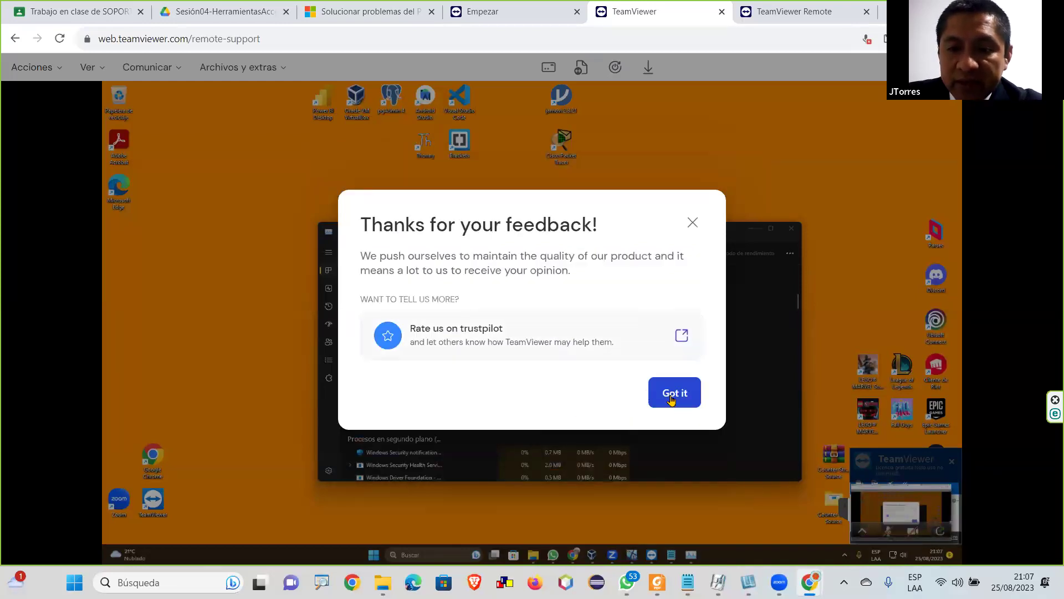
click(672, 395)
Step: Open the Report an issue form and close it without sending
click(161, 76)
click(196, 99)
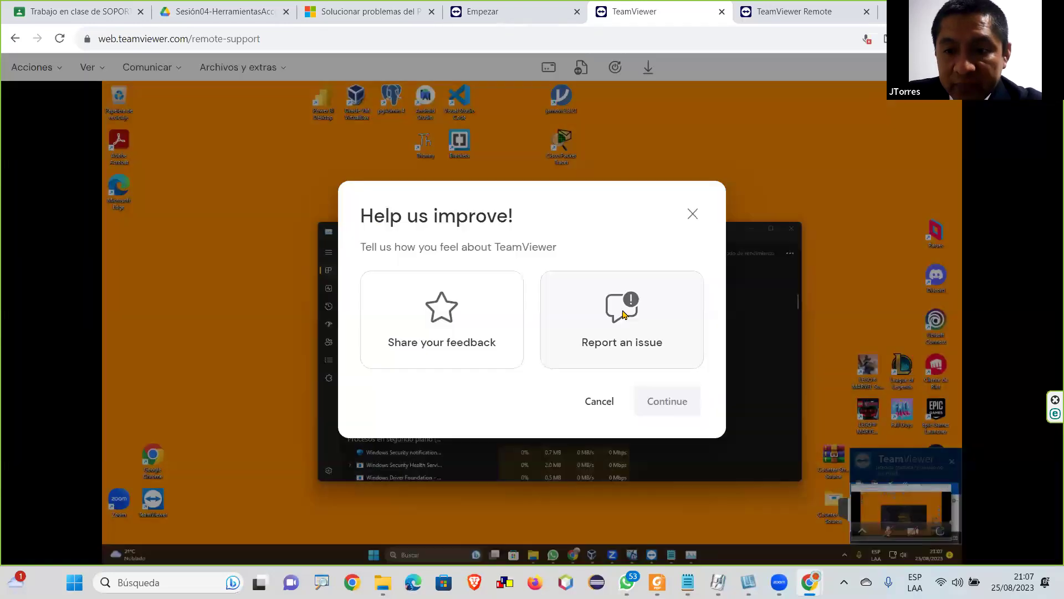
click(622, 320)
click(659, 402)
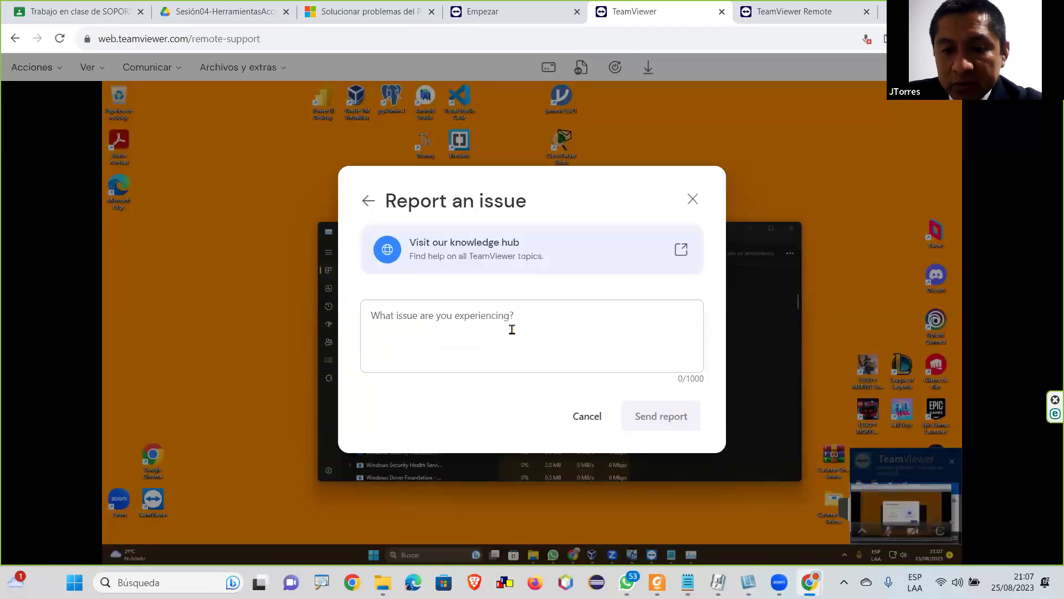
click(440, 314)
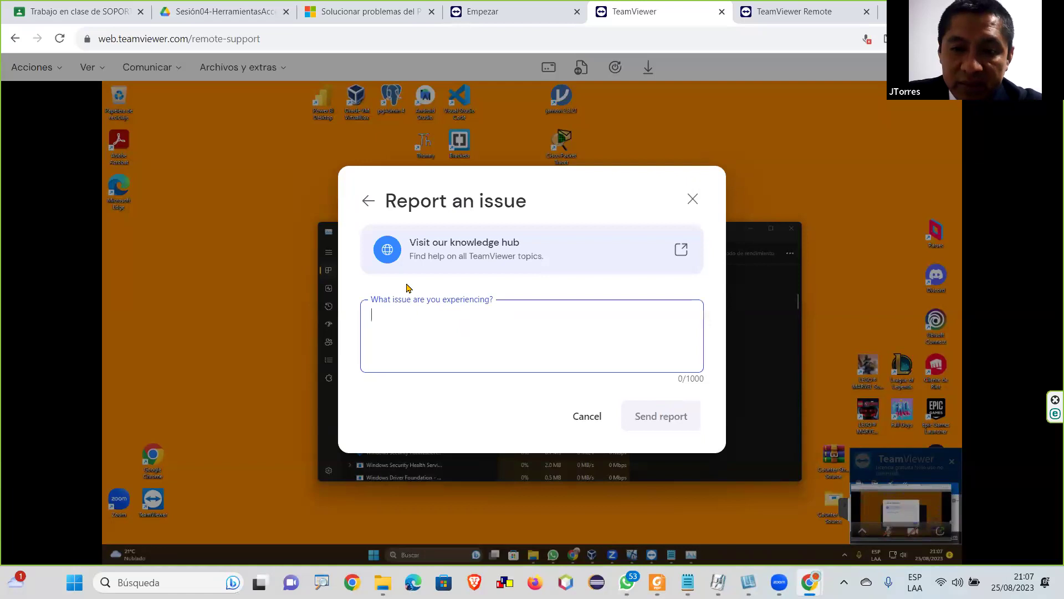
click(693, 199)
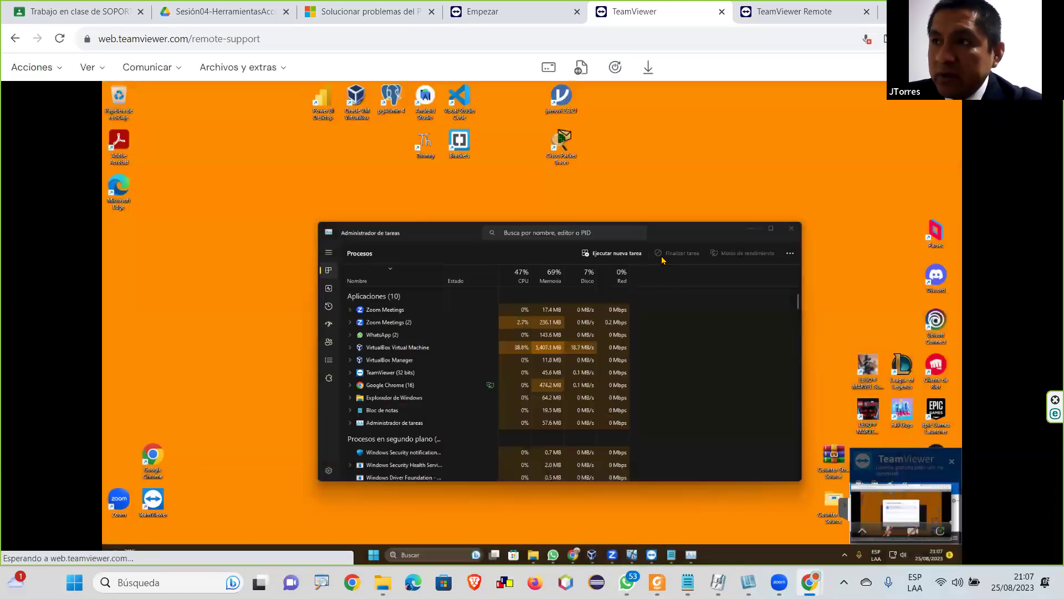
Step: Show the Transferencia de archivos choices, then bring the local demo Explorer window forward
click(238, 69)
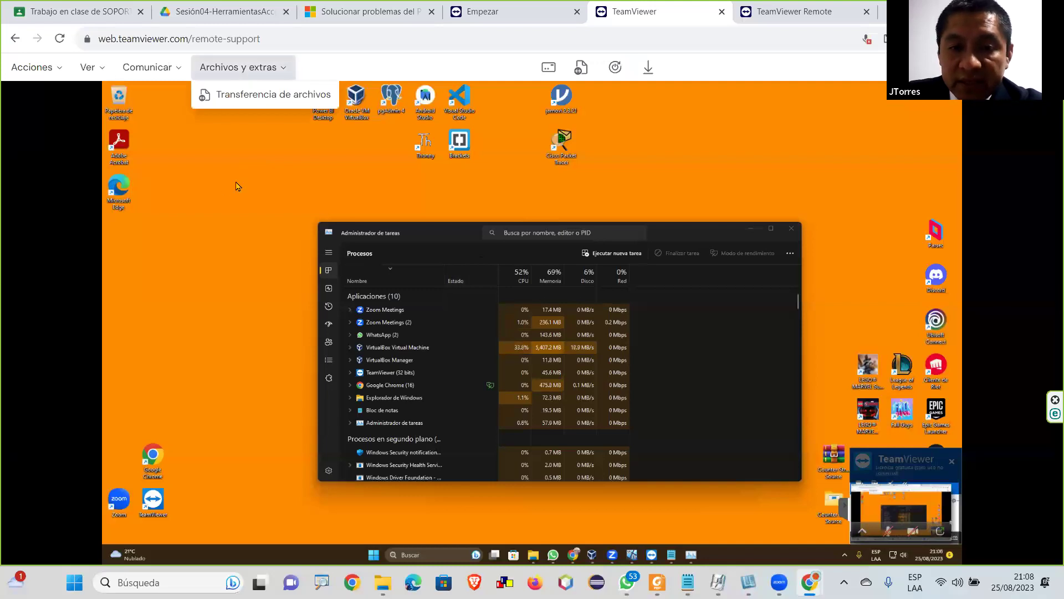
click(266, 97)
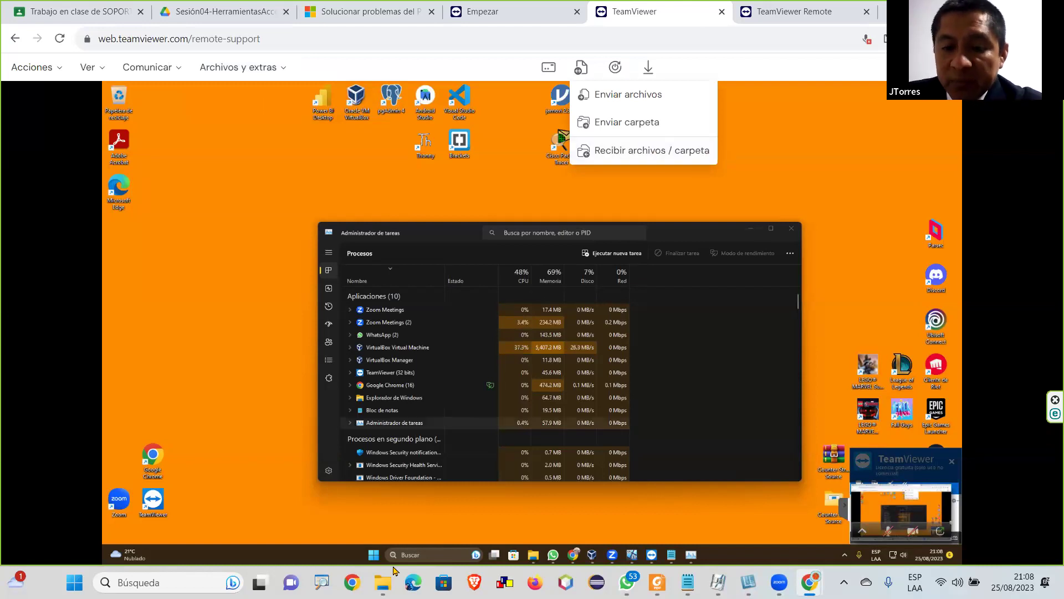
mouse_move(383, 581)
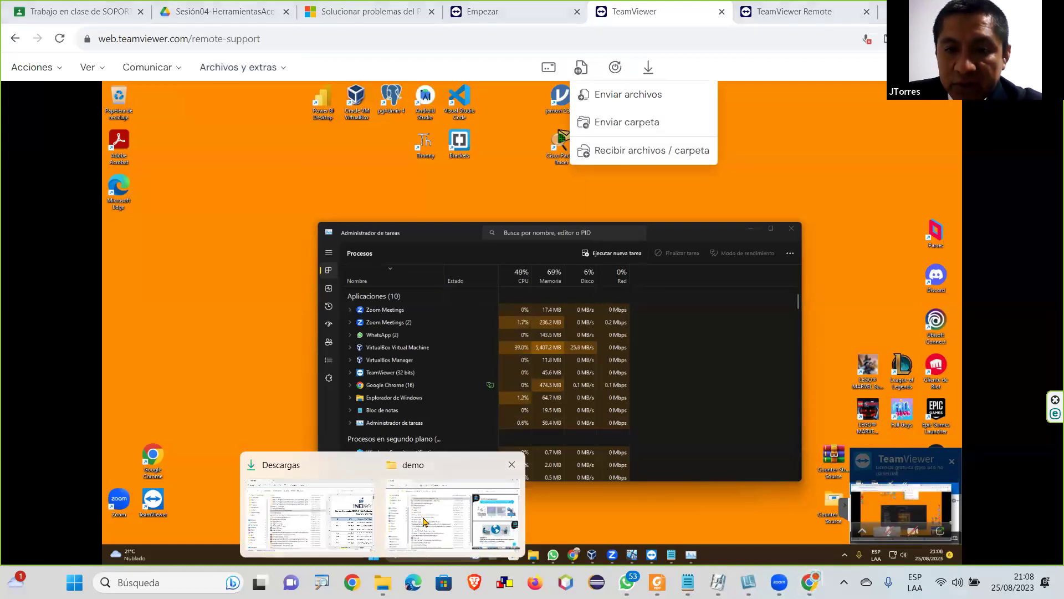
click(423, 521)
Step: Open the Soporte08-2023 folder on DevEd (G:) and copy rufus-4.2p.exe
key(alt+Up)
key(alt+Up)
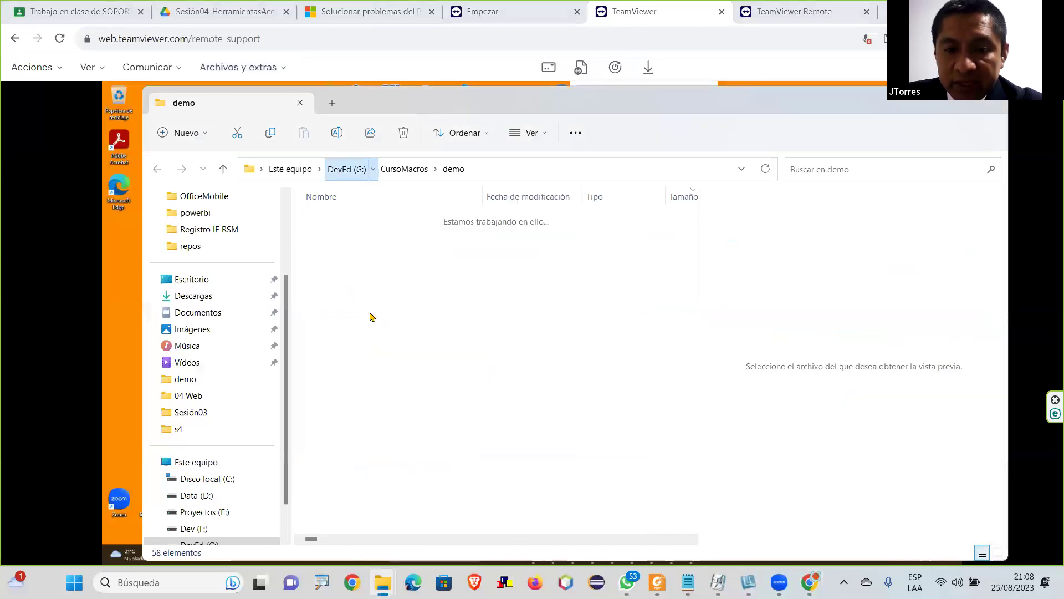
key(s)
key(s)
key(s)
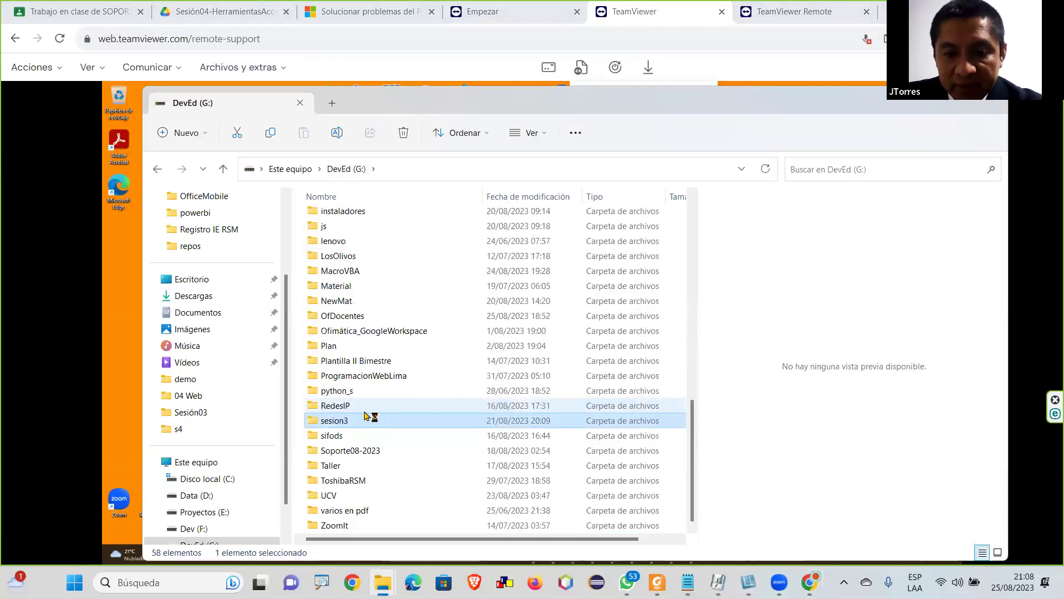
double_click(379, 450)
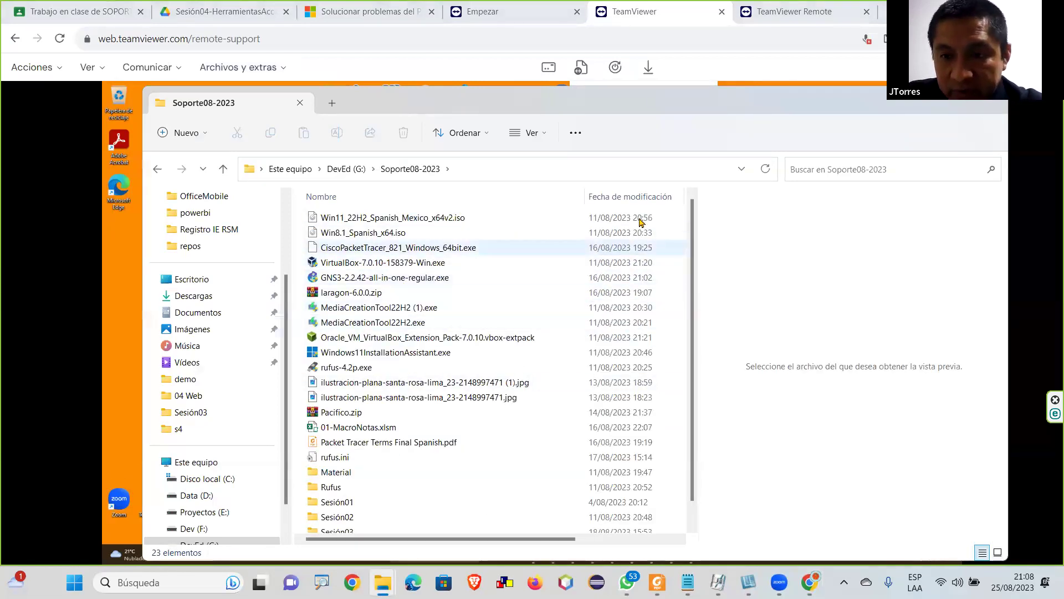
click(363, 367)
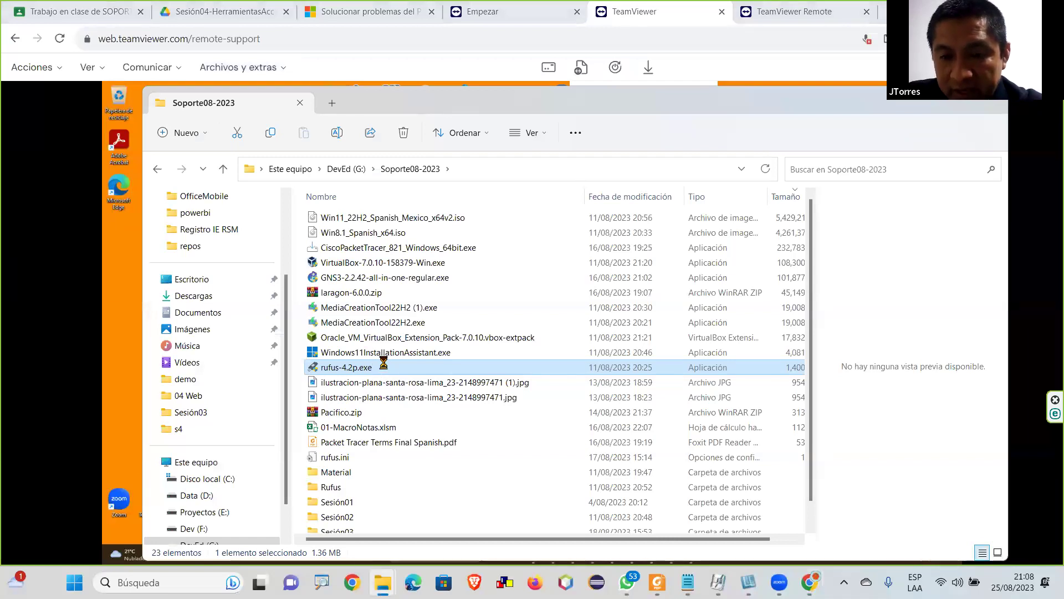
right_click(384, 368)
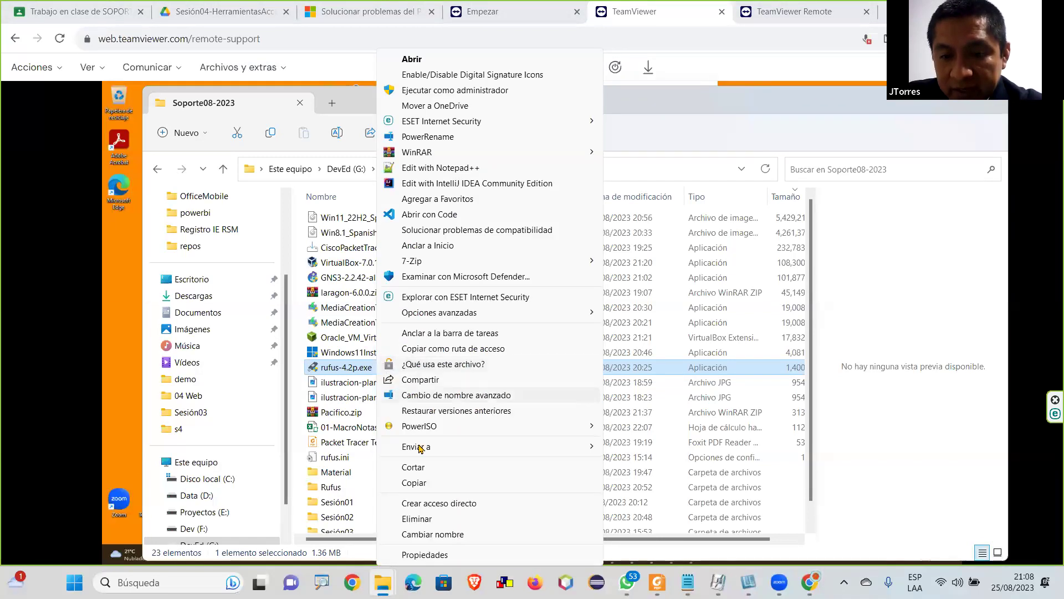
click(424, 481)
Step: Return to the remote session and show the desktop's full right-click menu via Mostrar más opciones
key(alt+F4)
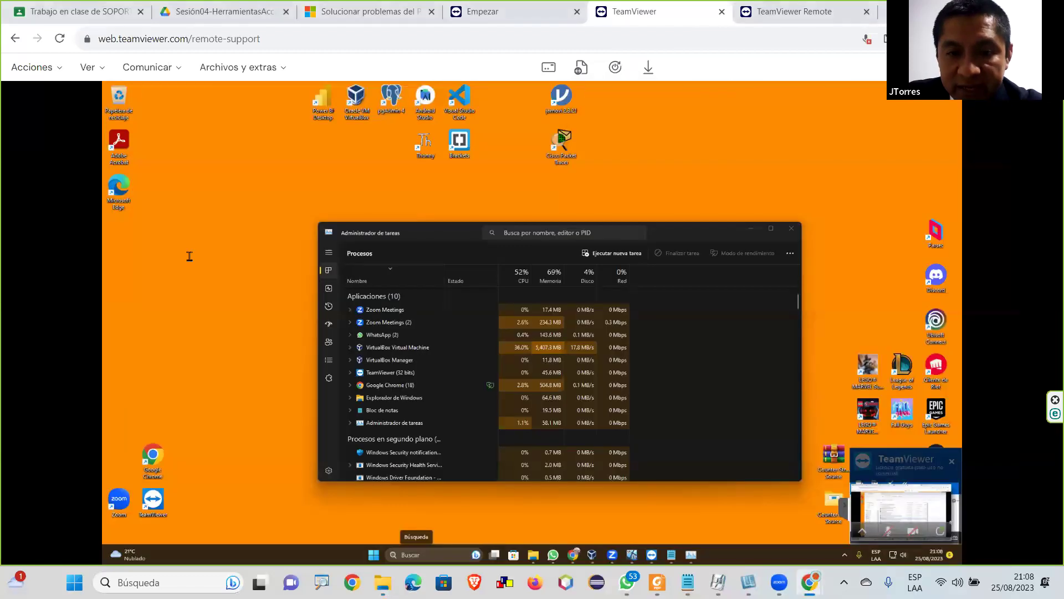
right_click(189, 256)
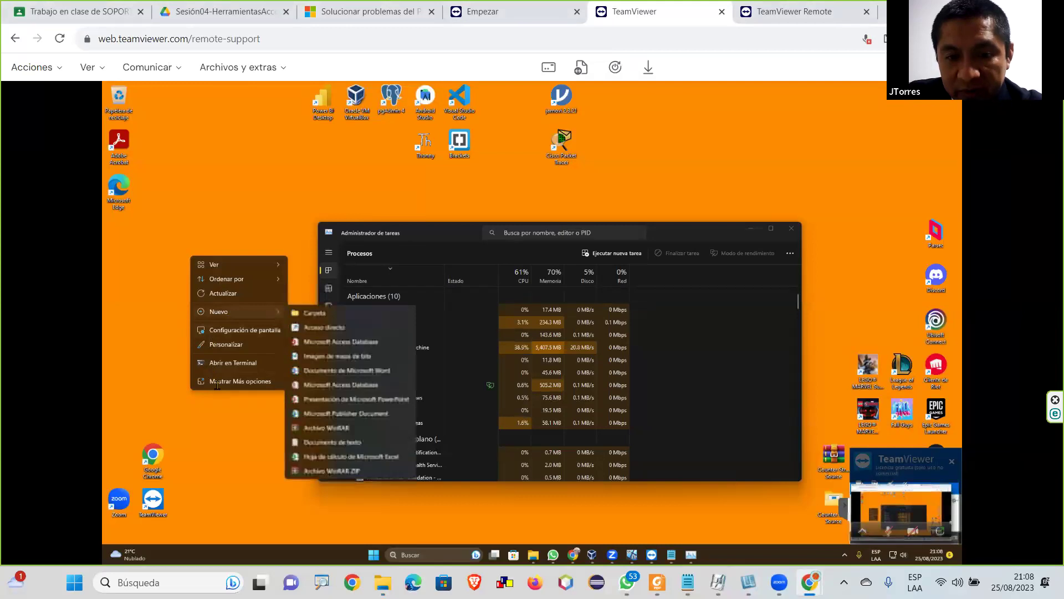
click(239, 384)
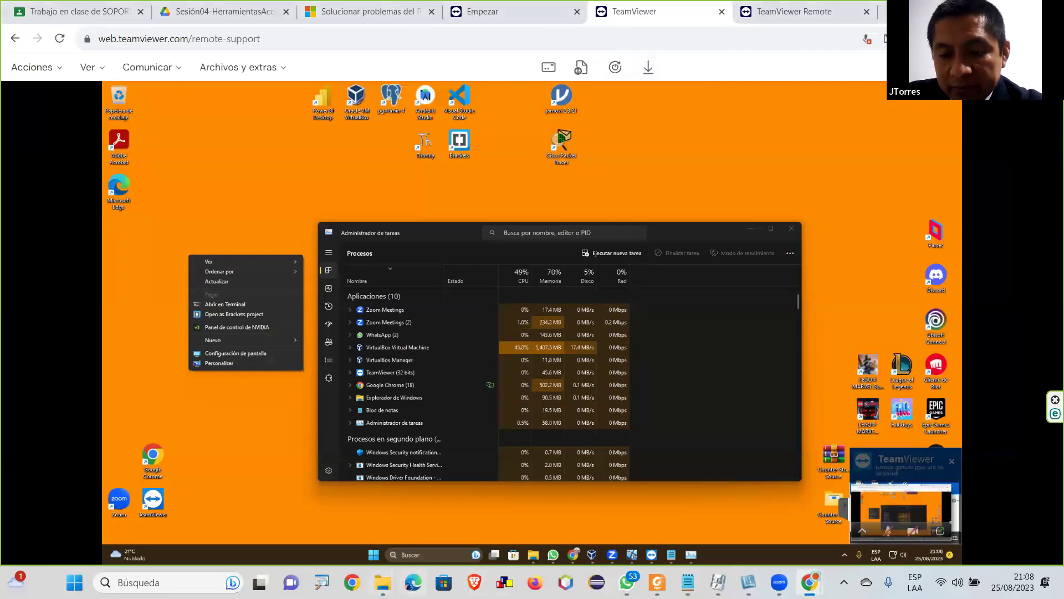
Step: Copy the folder path G:\Soporte08-2023 from the Explorer address bar
mouse_move(382, 582)
click(413, 524)
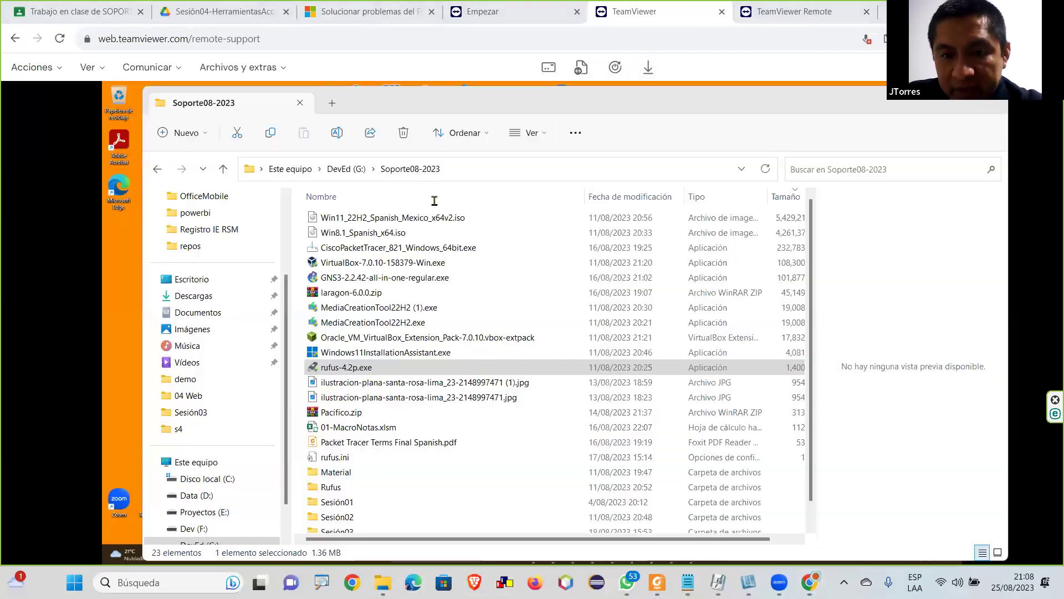
click(457, 169)
right_click(457, 170)
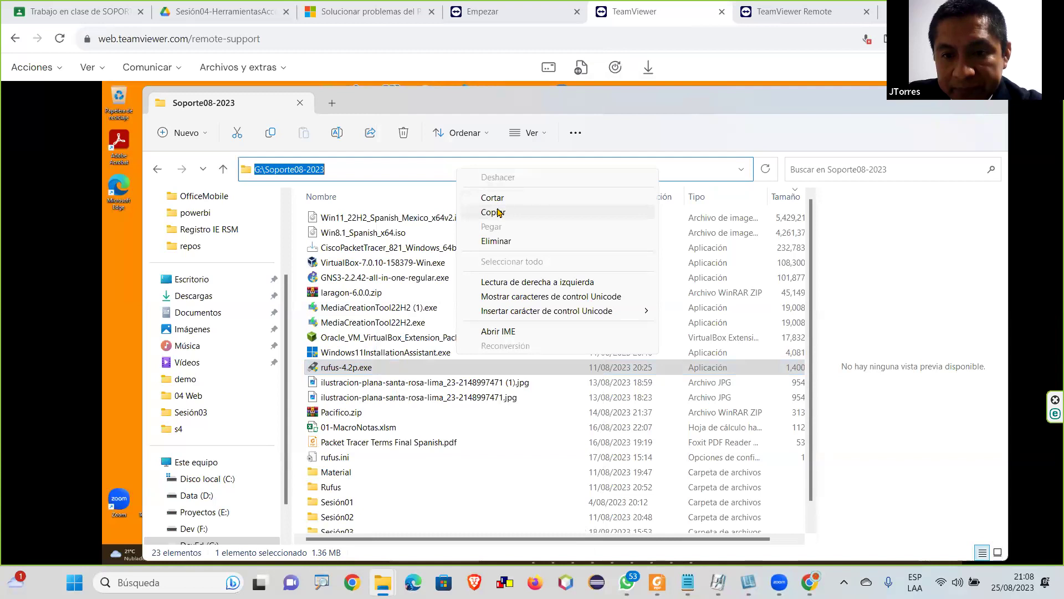
click(497, 213)
Step: Return to the TeamViewer remote desktop and cancel the update prompt
click(912, 107)
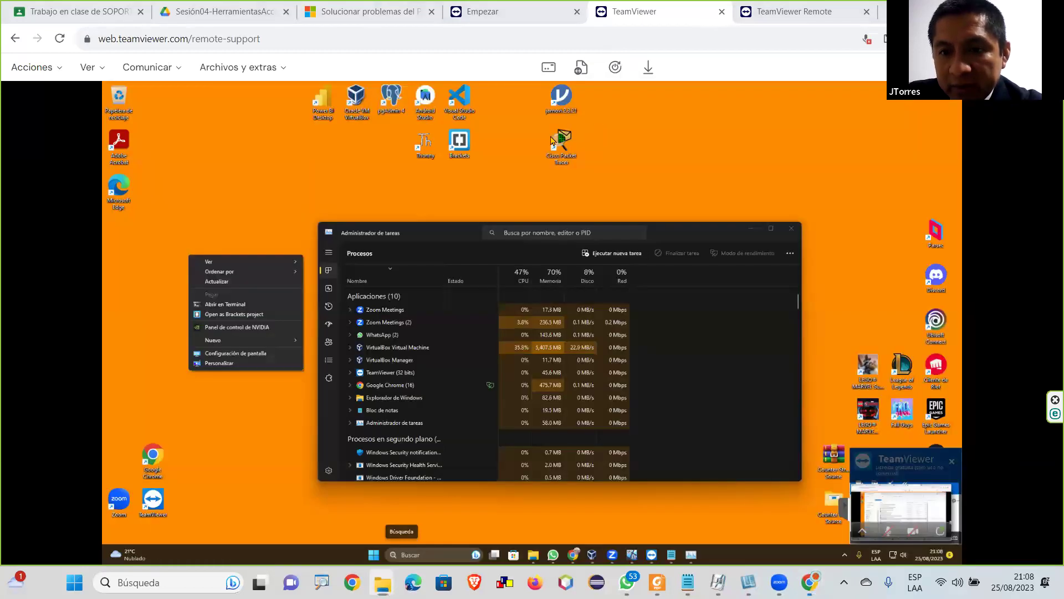
click(647, 68)
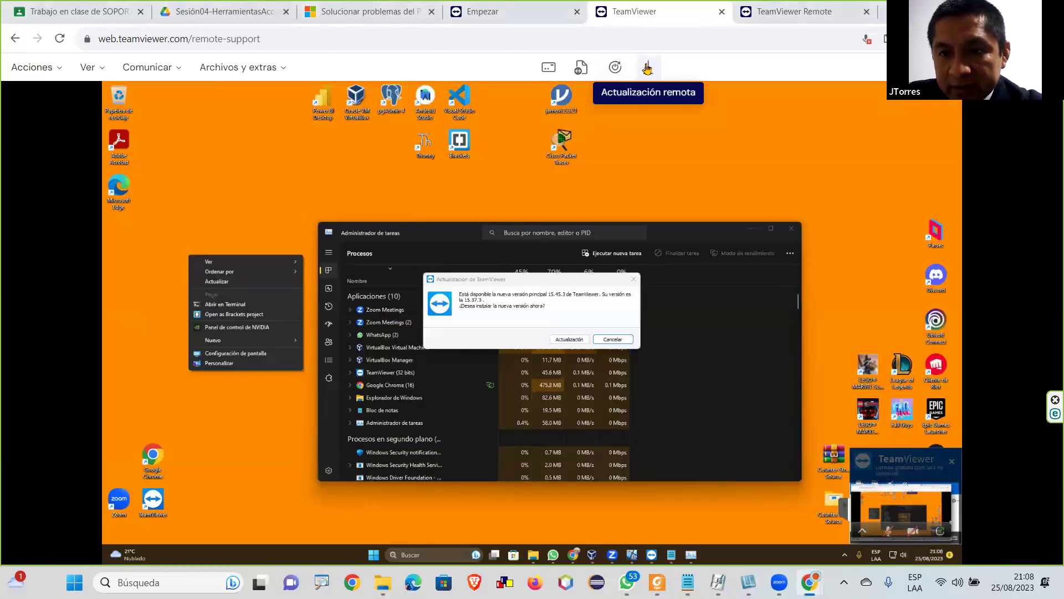
click(583, 343)
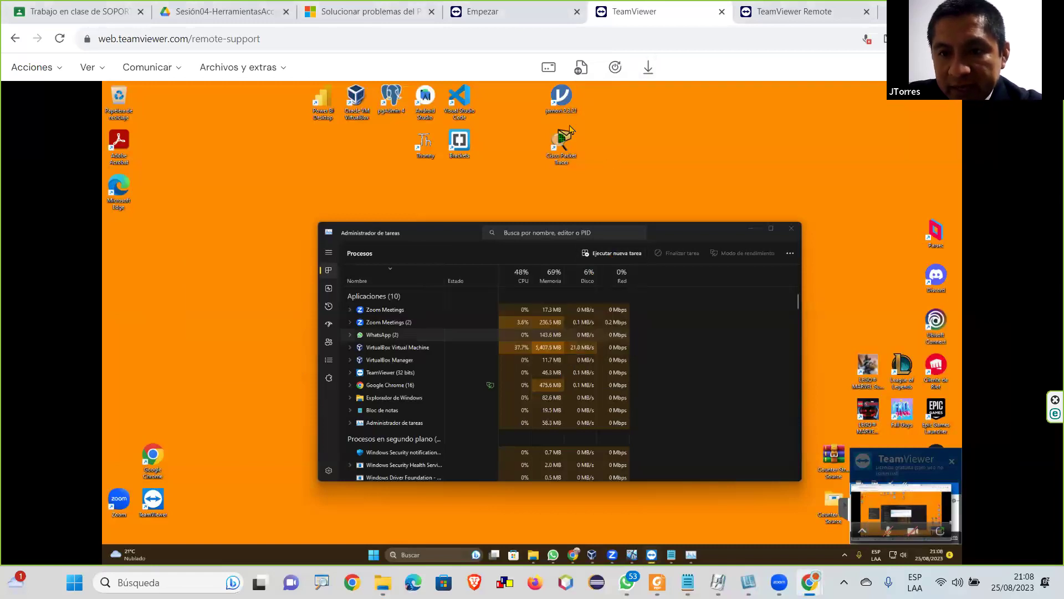
Step: Choose Enviar archivos and paste G:\Soporte08-2023 to jump to that folder
click(230, 67)
click(239, 99)
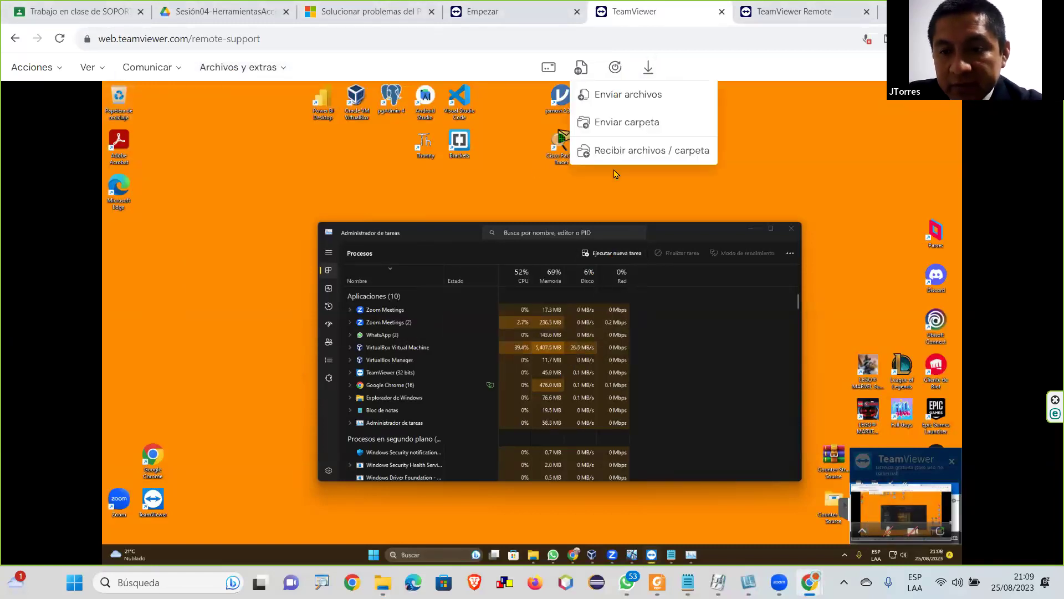
click(637, 100)
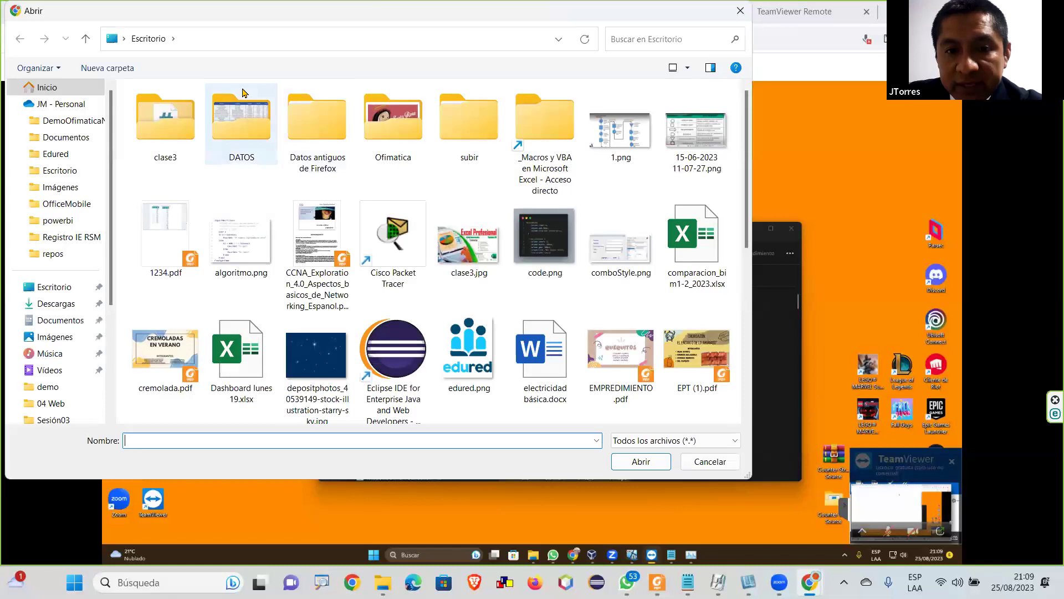
text(G:\Soporte08-2023)
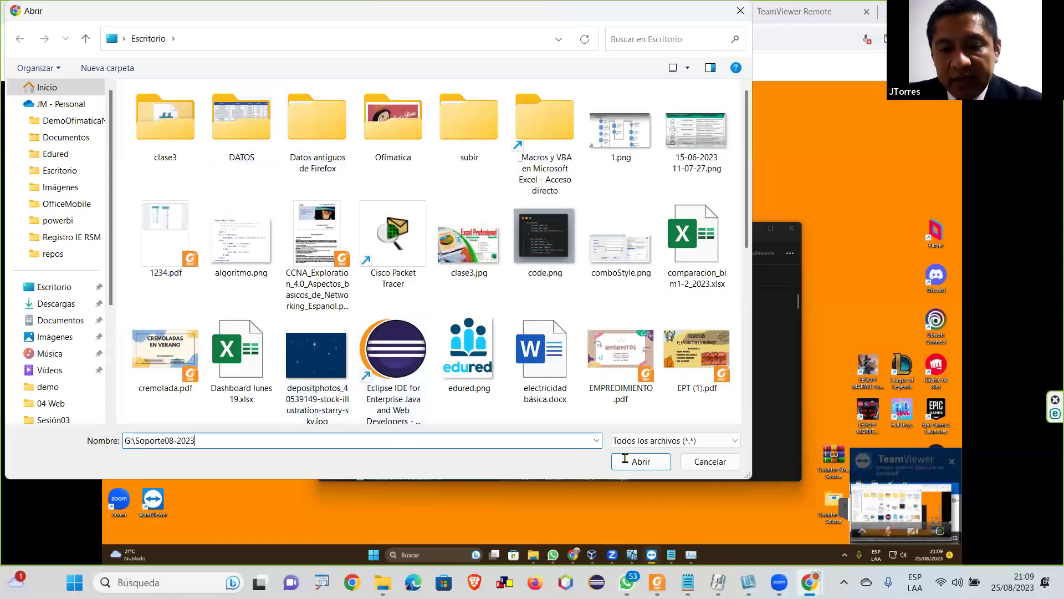
click(624, 460)
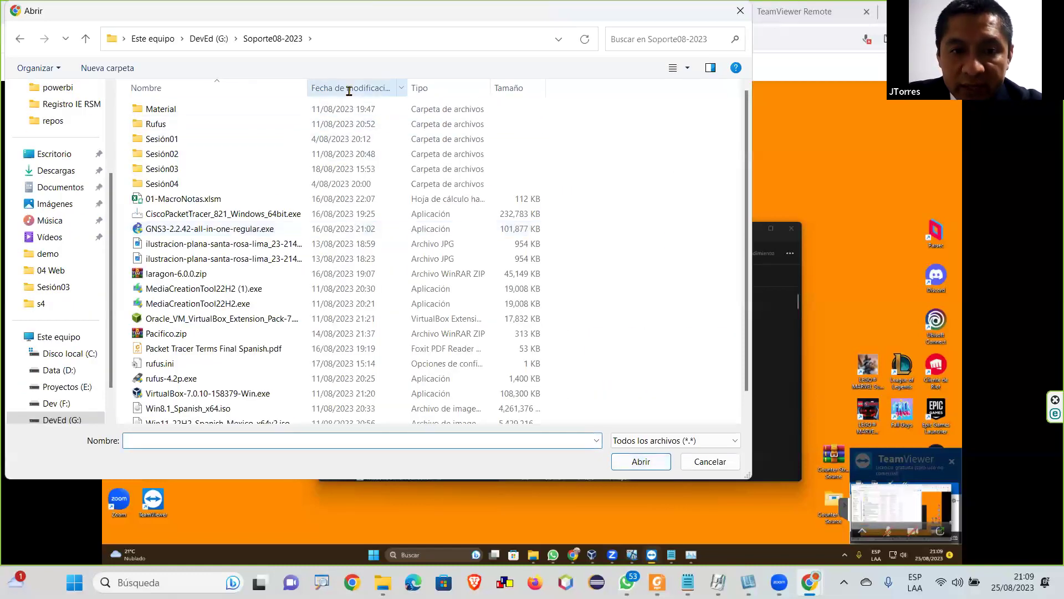
Step: Sort by modification date, send rufus-4.2p.exe, and minimize the remote Task Manager
click(349, 91)
click(357, 87)
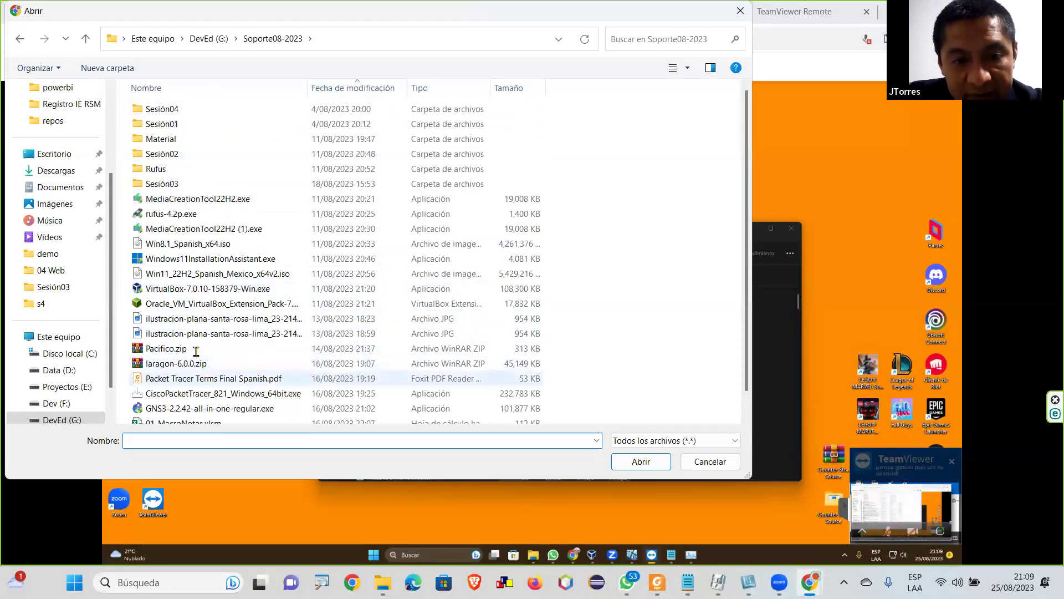
scroll(199, 376, down, 1)
click(190, 195)
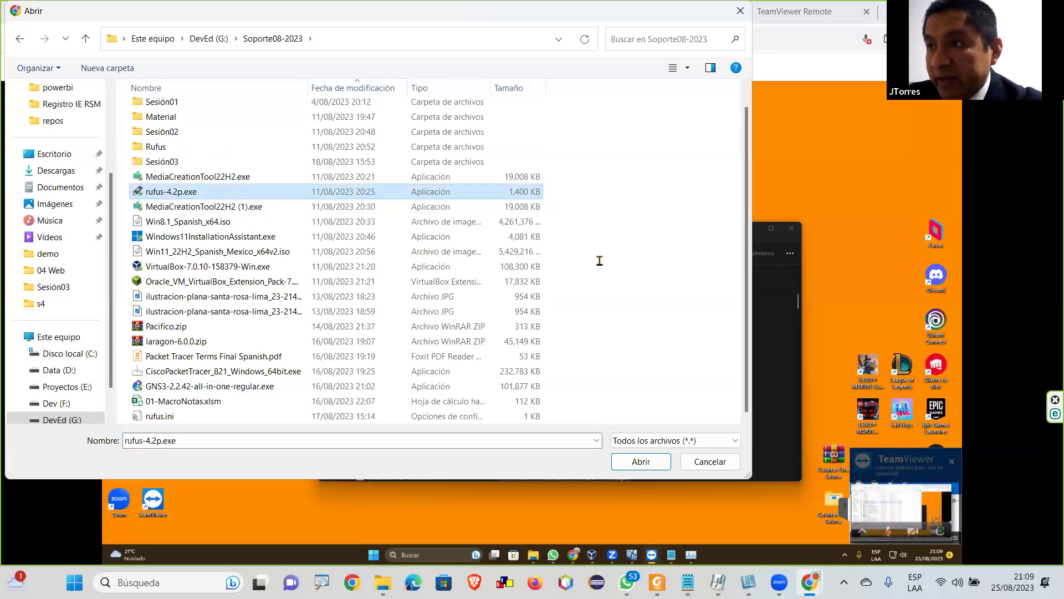
click(640, 461)
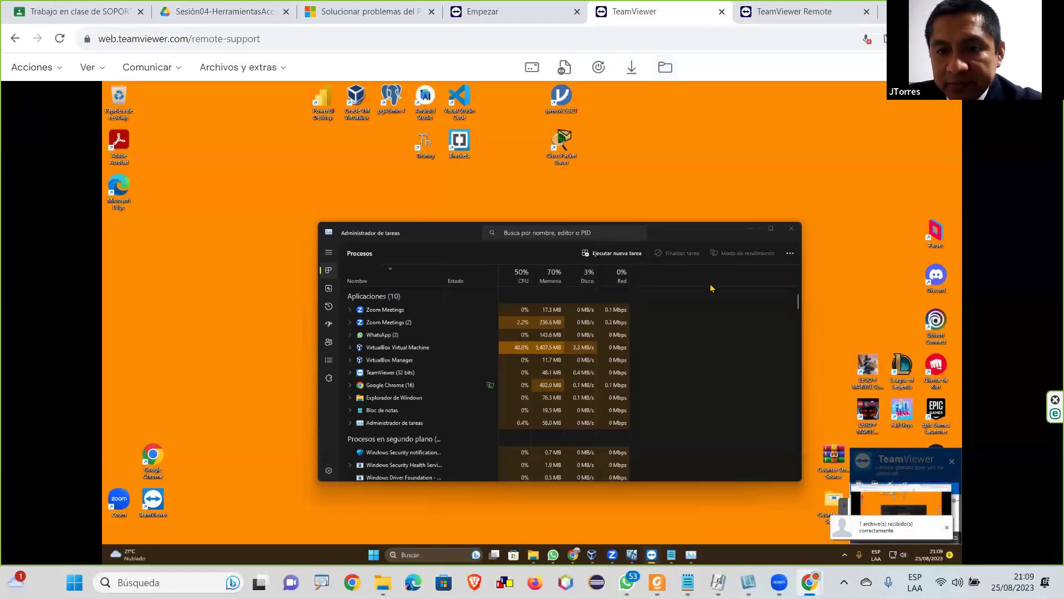
click(748, 229)
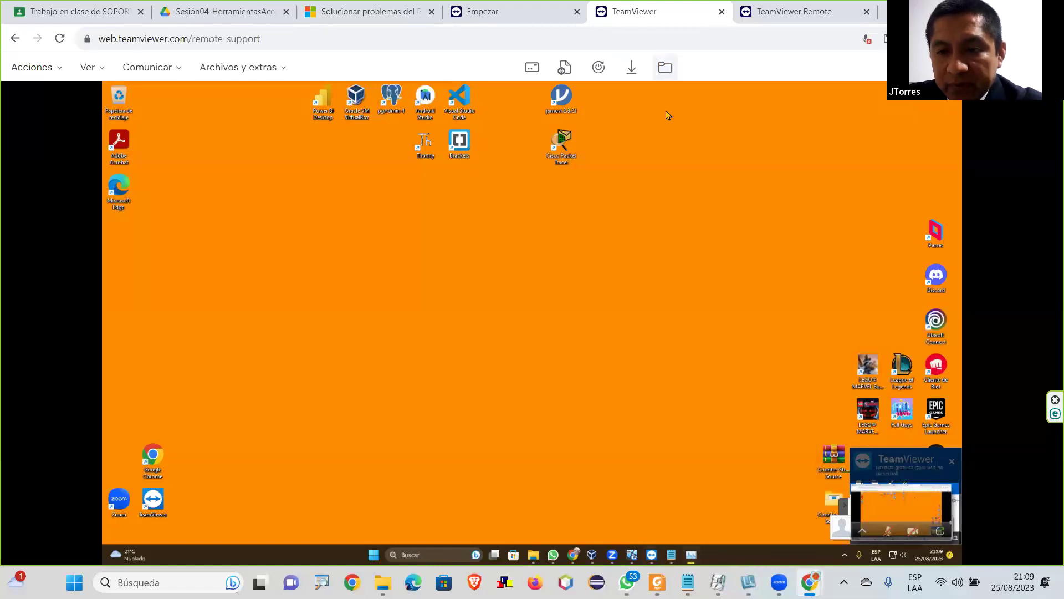
click(666, 69)
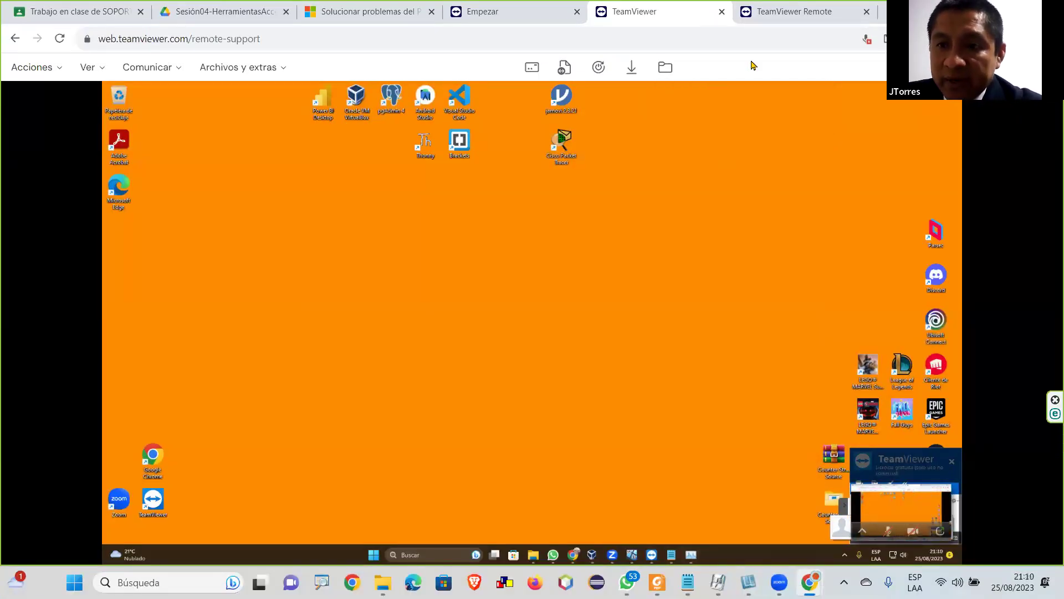
click(670, 68)
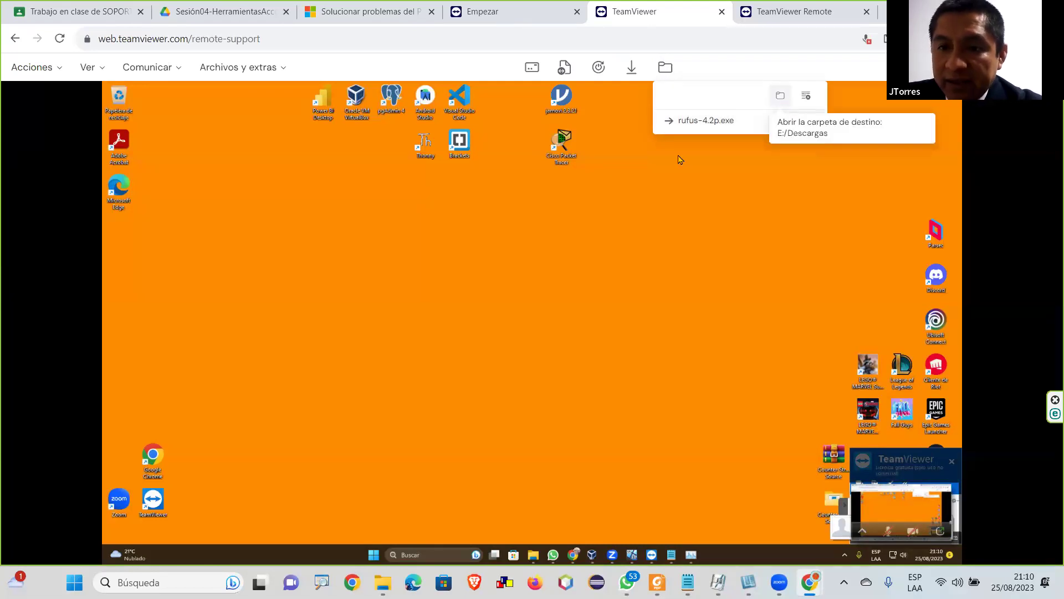
click(400, 195)
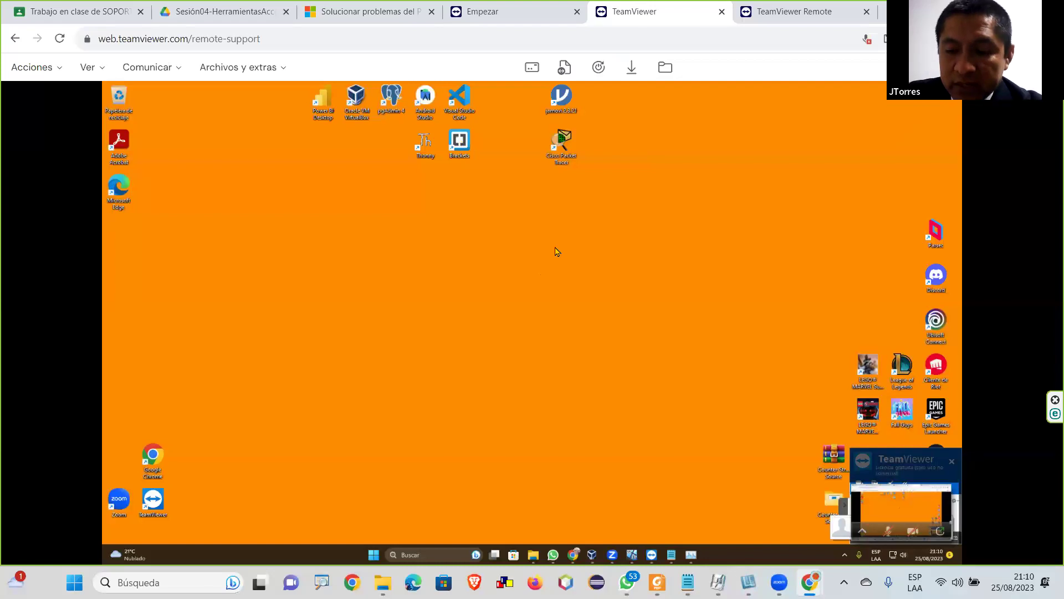
key(super+e)
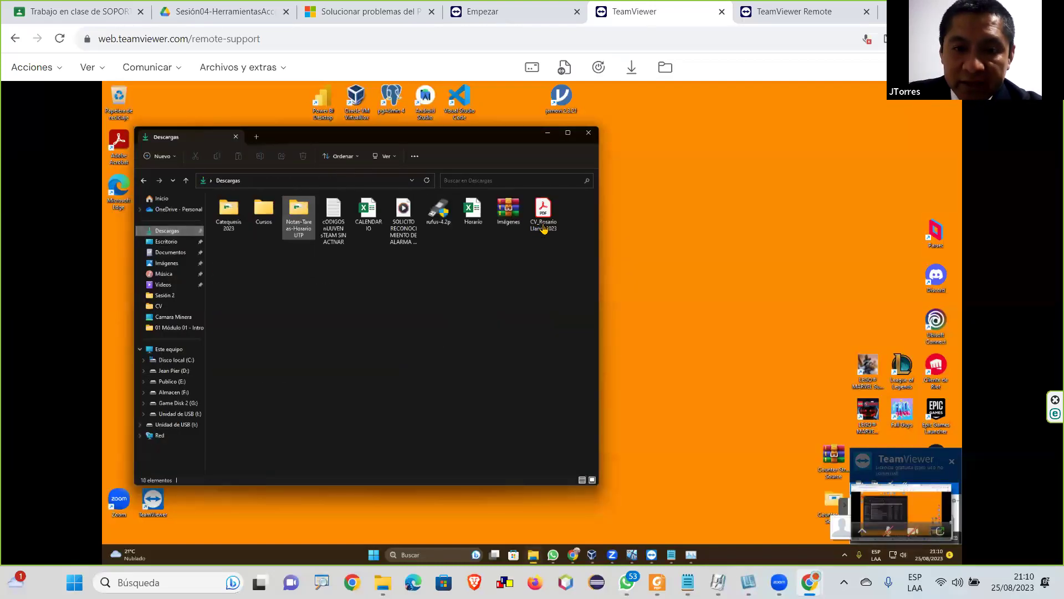
key(r)
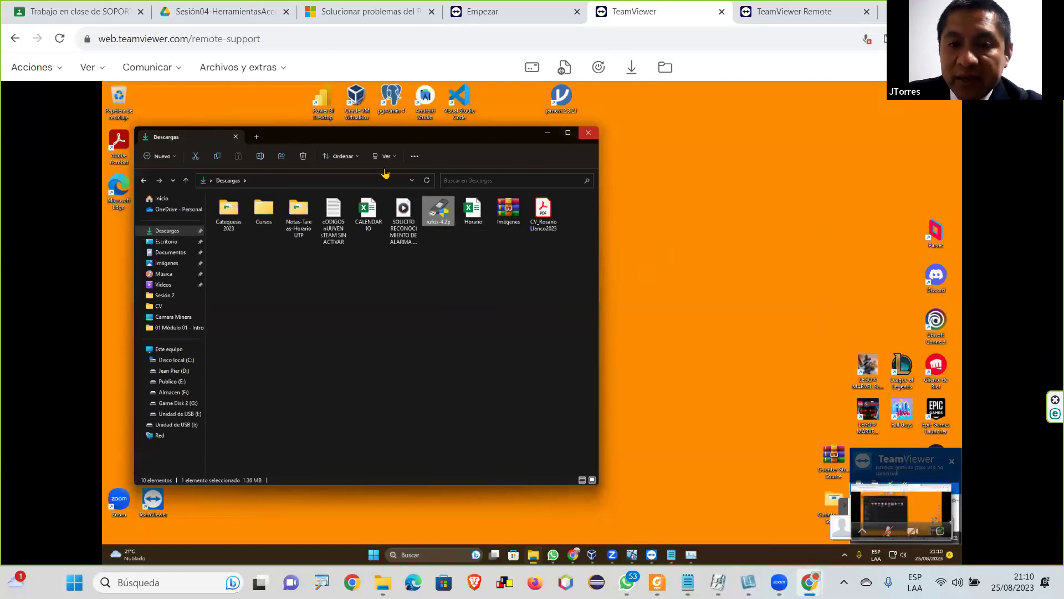
click(588, 134)
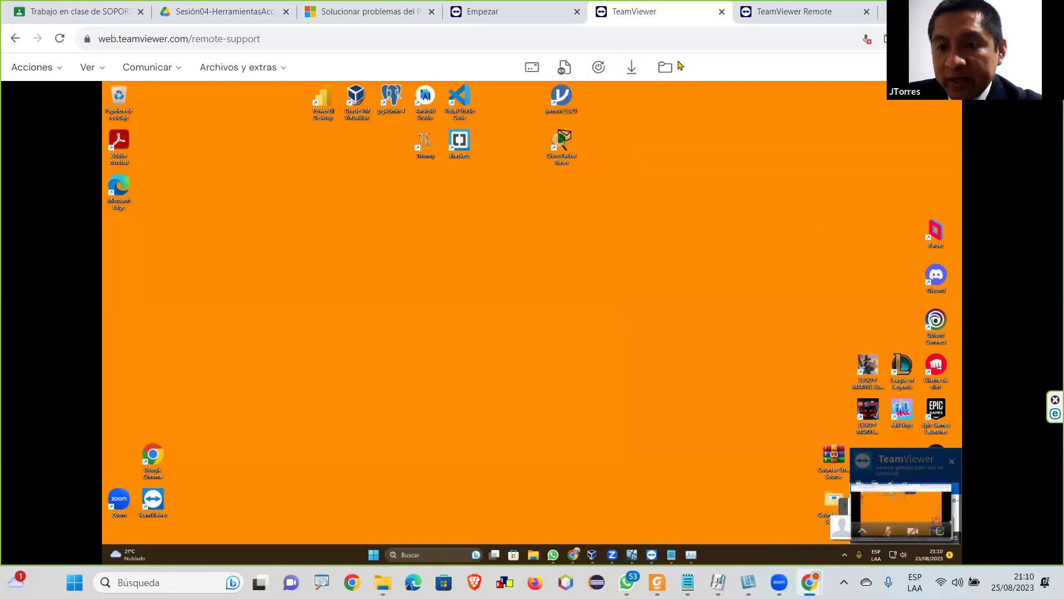
Step: Open Archivos y extras and toggle full-screen view on and off, dismissing the feedback request
click(252, 69)
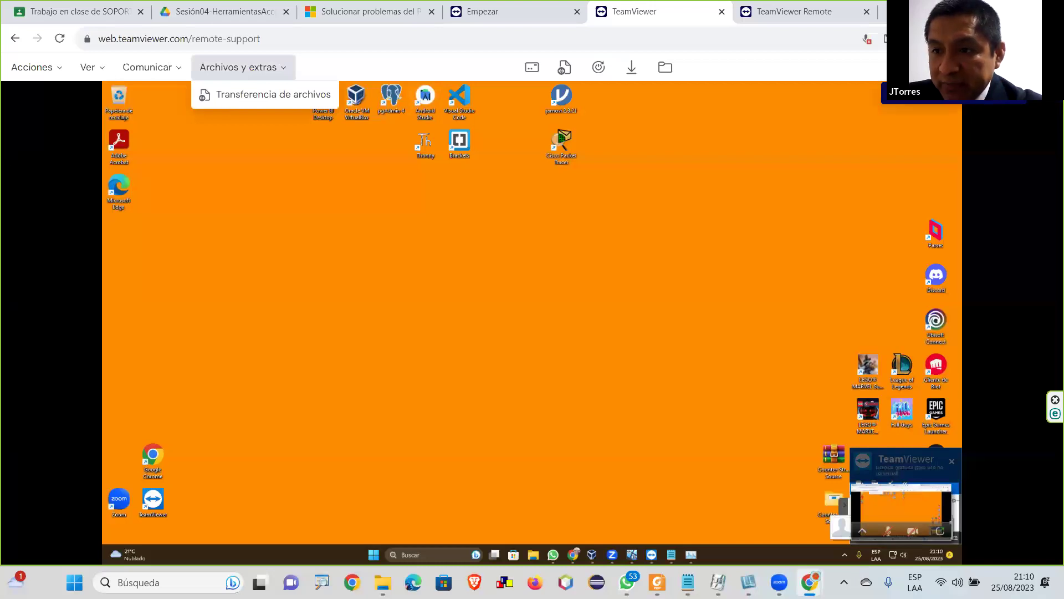
click(953, 67)
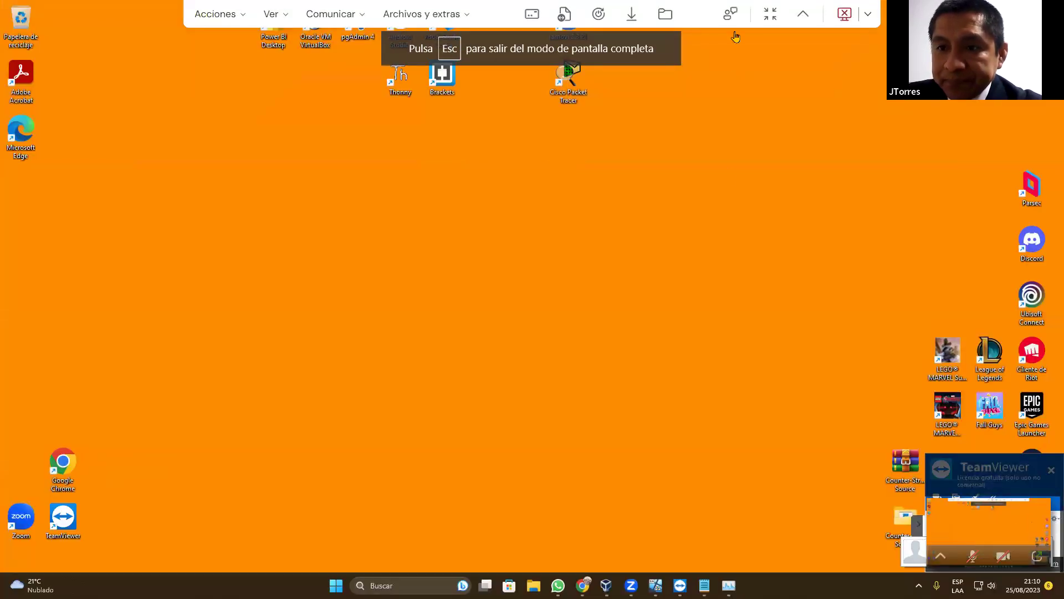
click(768, 14)
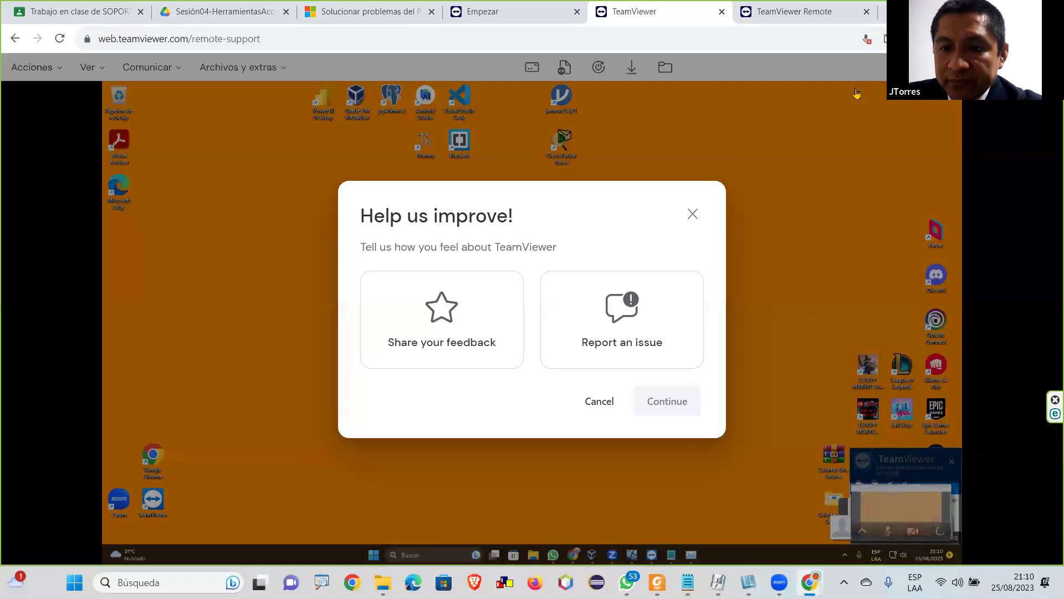
click(693, 213)
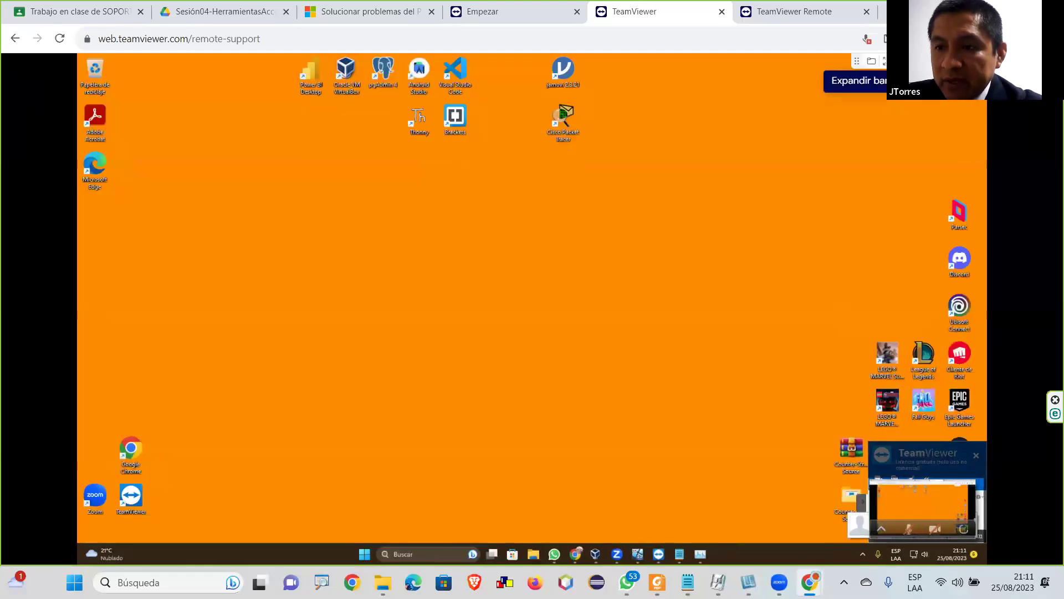
click(884, 61)
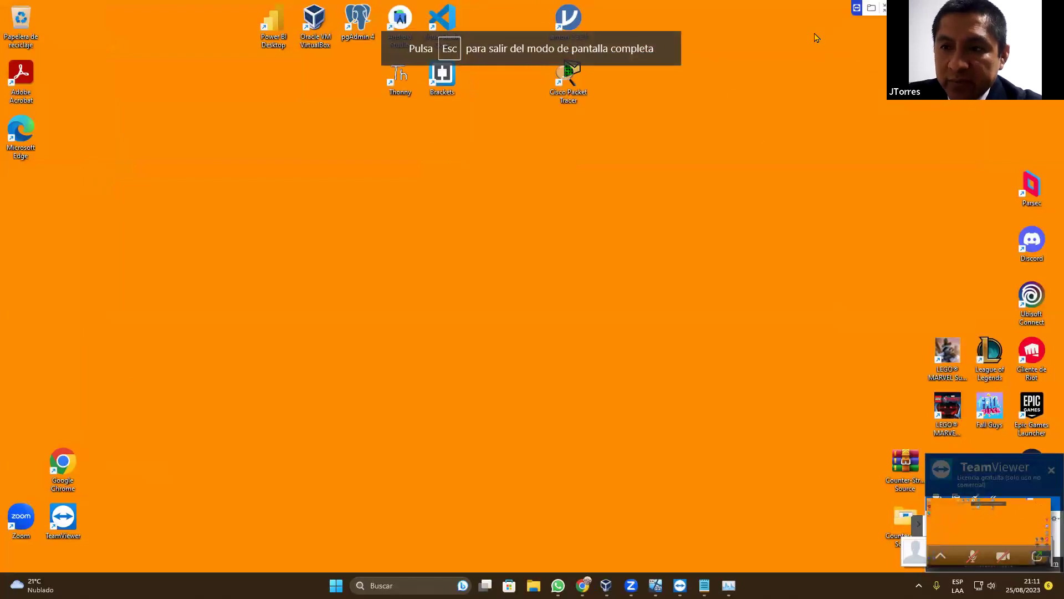
key(Escape)
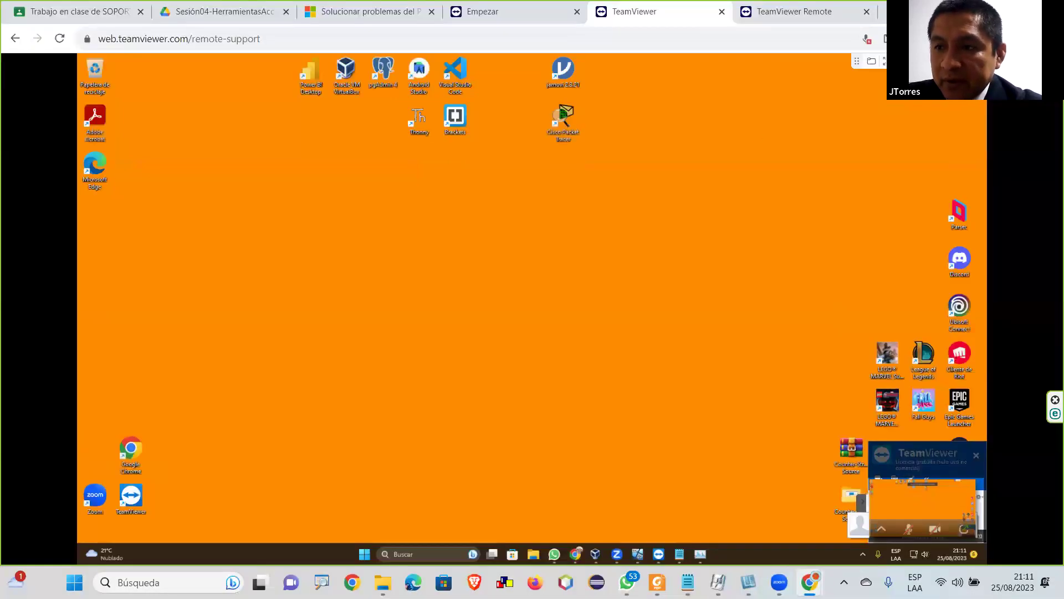
Step: Go full screen again, expand the collapsed toolbar and choose Terminar sesión
click(884, 61)
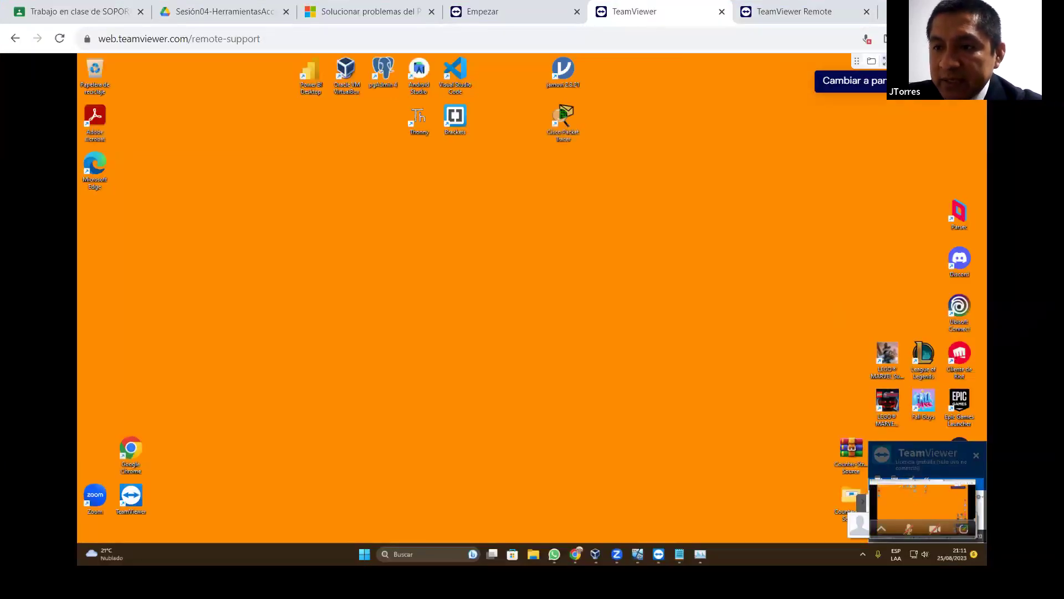
click(857, 8)
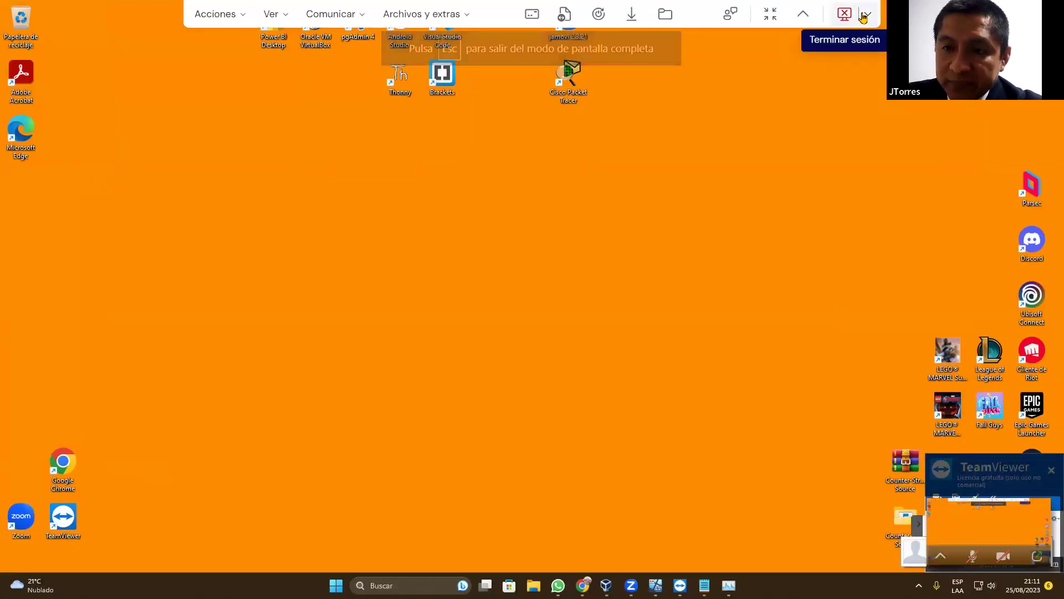
click(863, 17)
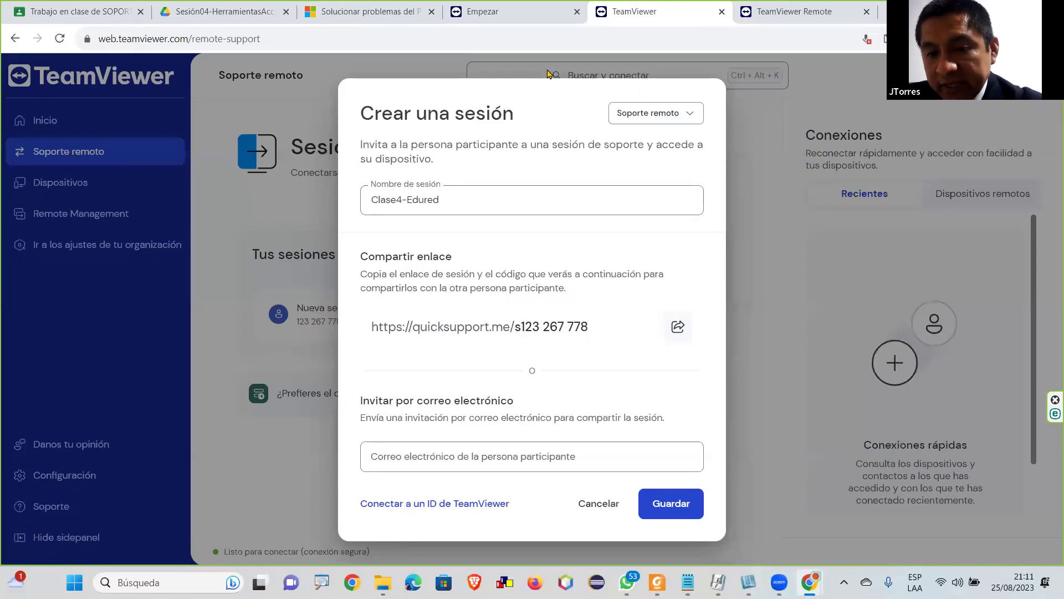
Step: Cancel the Crear una sesión dialog and switch to the TeamViewer Remote browser tab
click(612, 494)
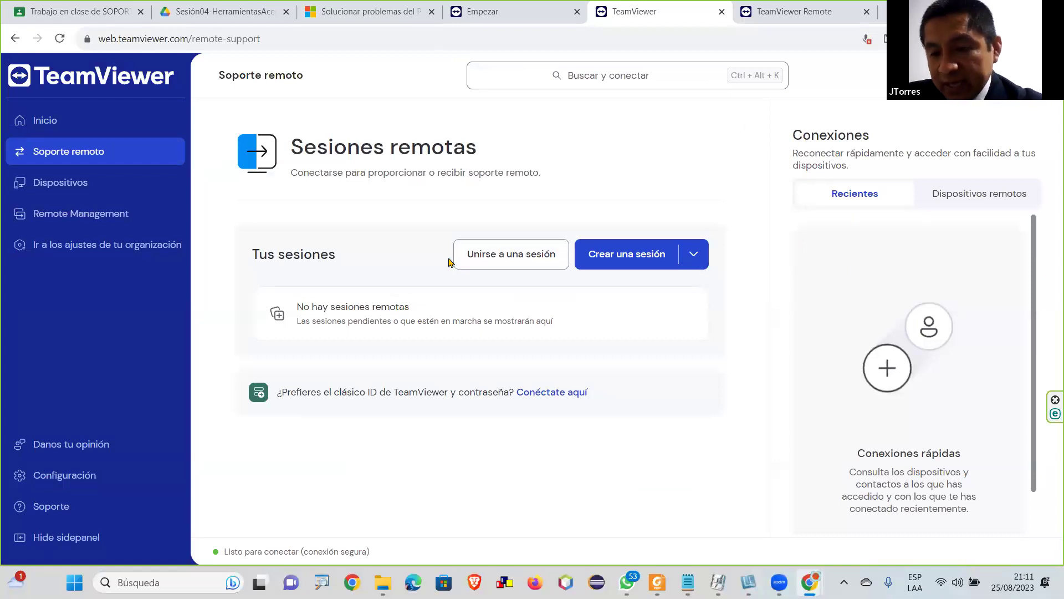
click(771, 11)
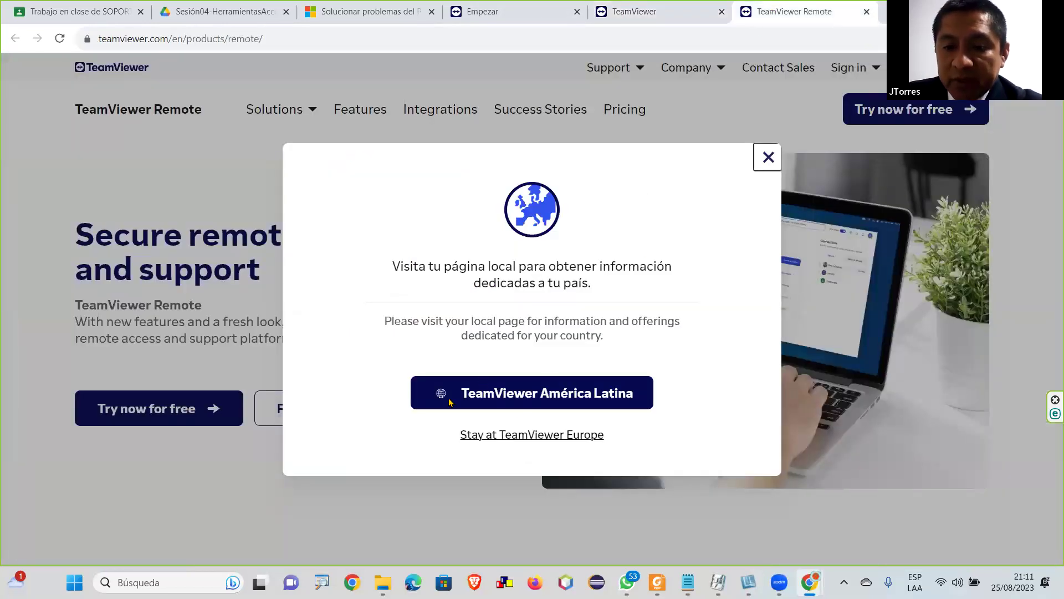
Step: Switch to the TeamViewer América Latina site and open the Pruébalo gratis options page
click(554, 395)
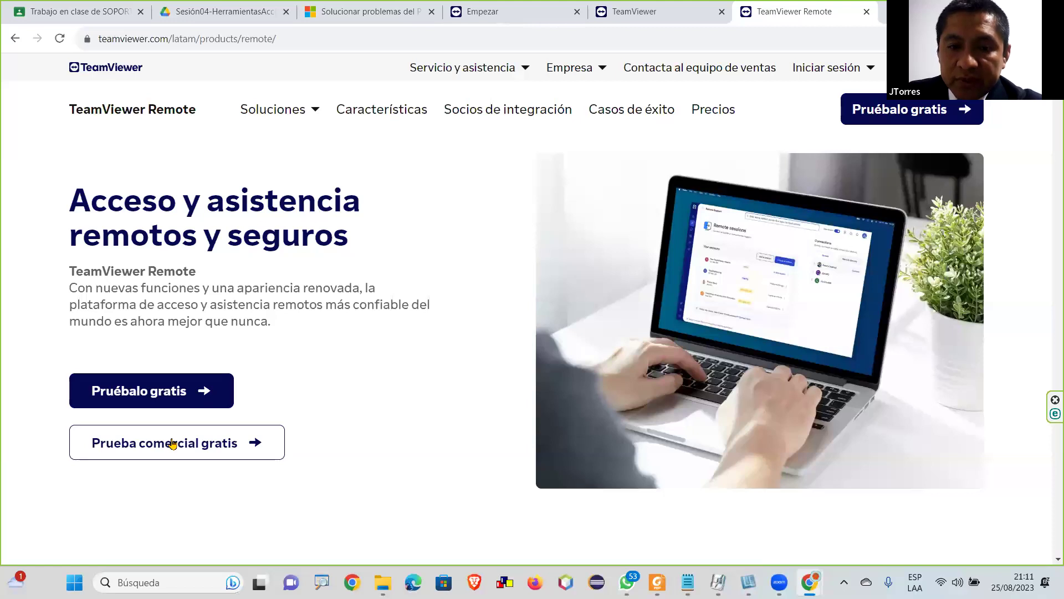
scroll(212, 465, down, 1)
scroll(194, 388, down, 2)
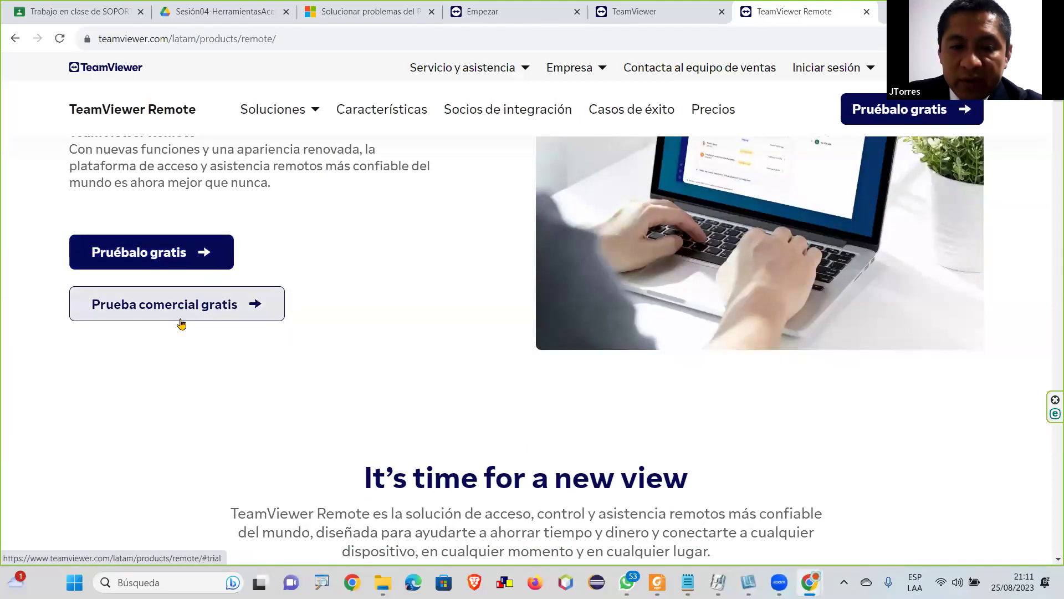
scroll(180, 322, down, 1)
scroll(178, 310, up, 1)
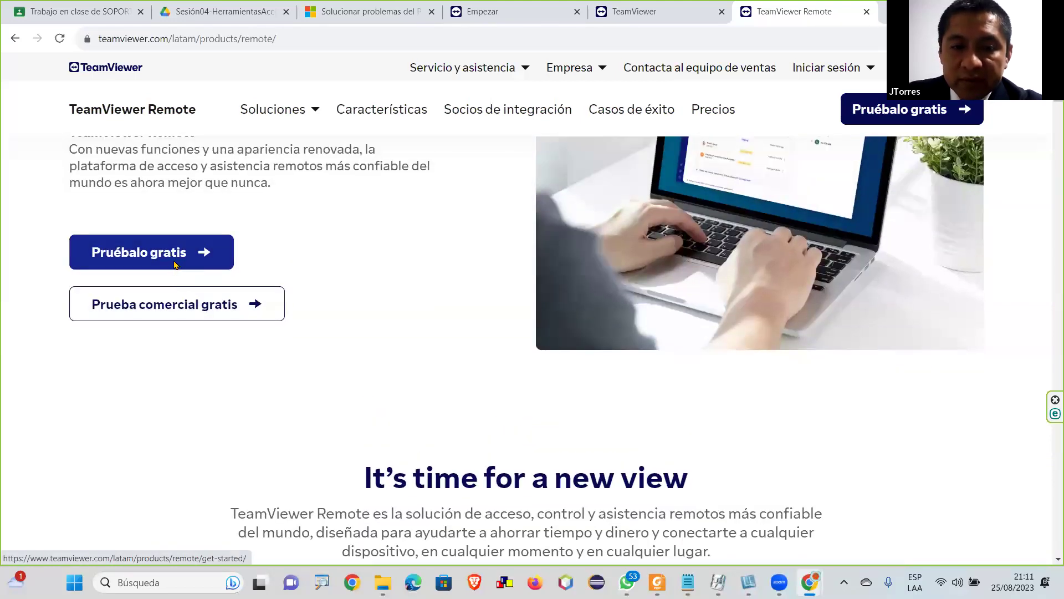
click(176, 257)
scroll(453, 280, down, 3)
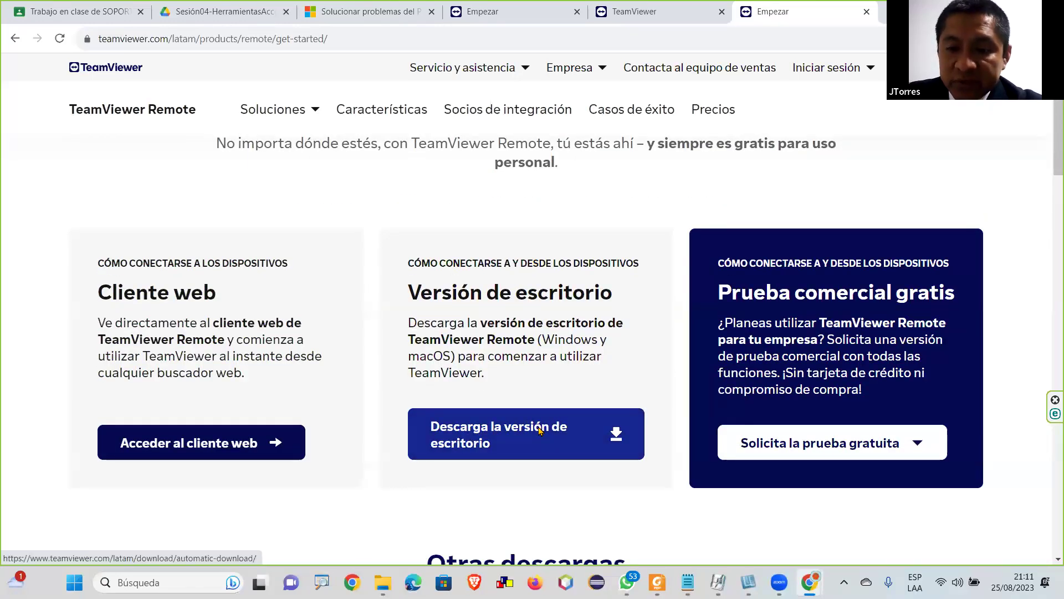
scroll(569, 441, down, 3)
Step: Open the Windows desktop download page, highlight the Full Client name, then open a blank tab
click(569, 301)
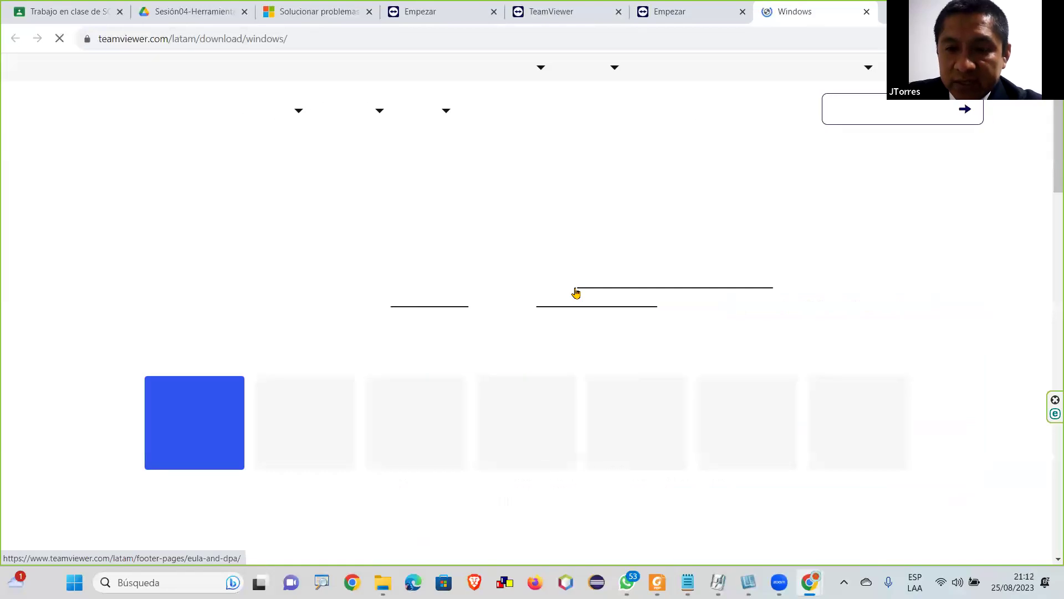
scroll(699, 377, down, 3)
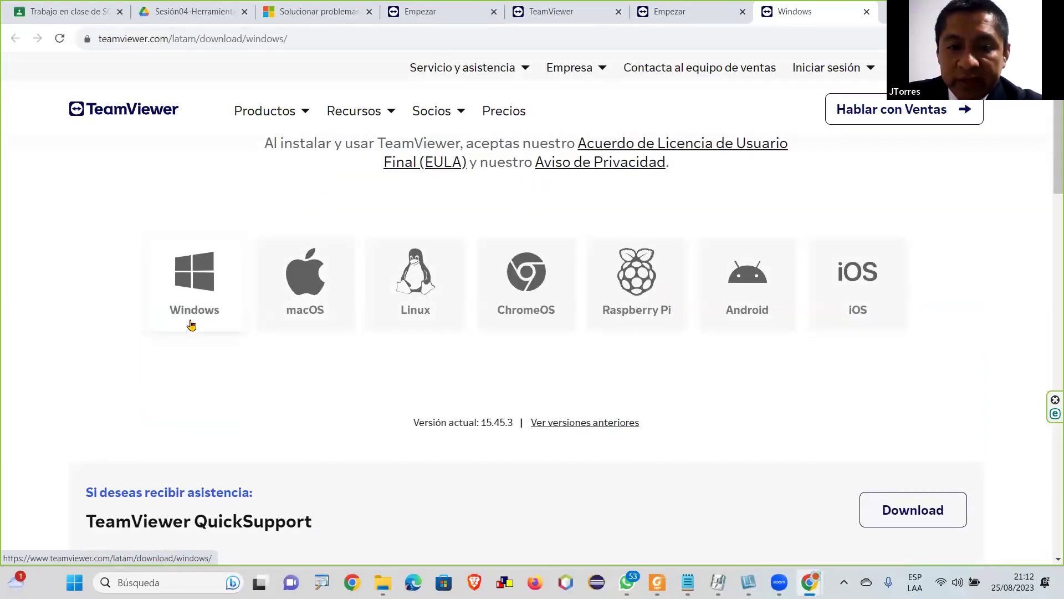
click(186, 286)
scroll(219, 321, down, 4)
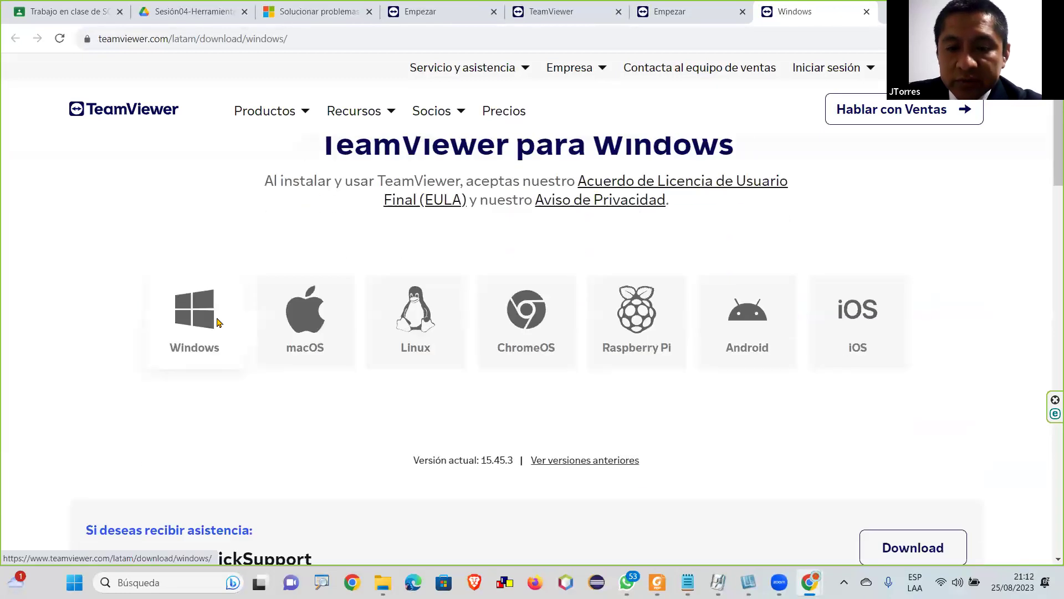
scroll(218, 321, down, 4)
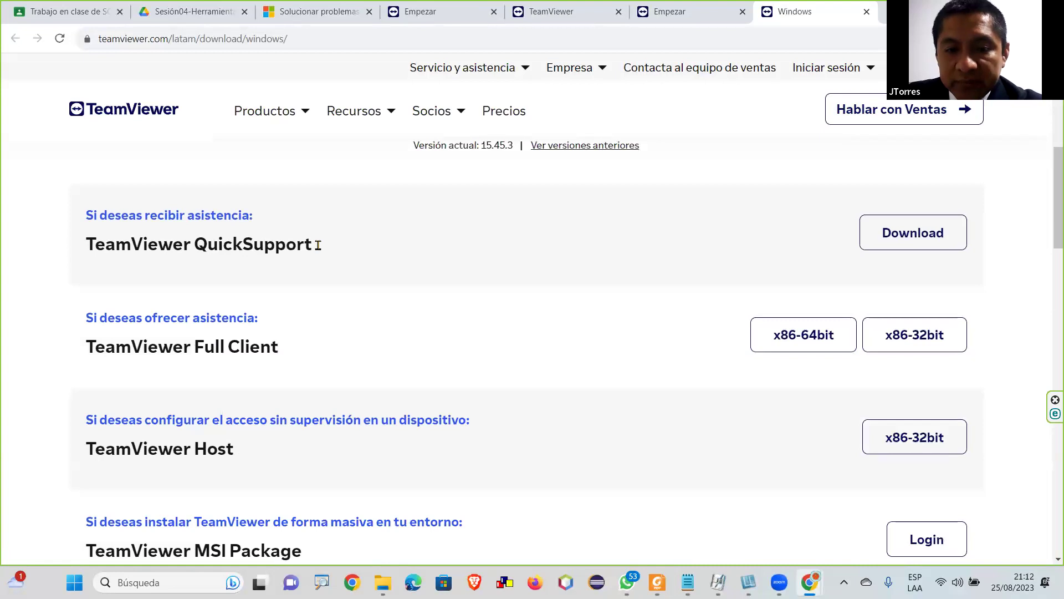
drag(189, 346, 279, 346)
scroll(276, 418, down, 3)
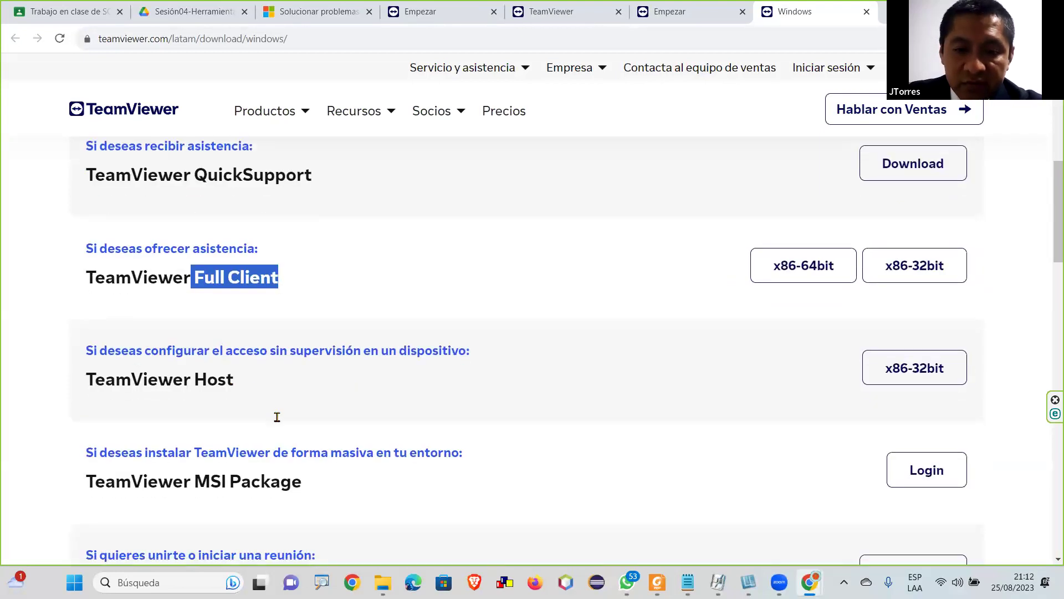
scroll(217, 458, down, 2)
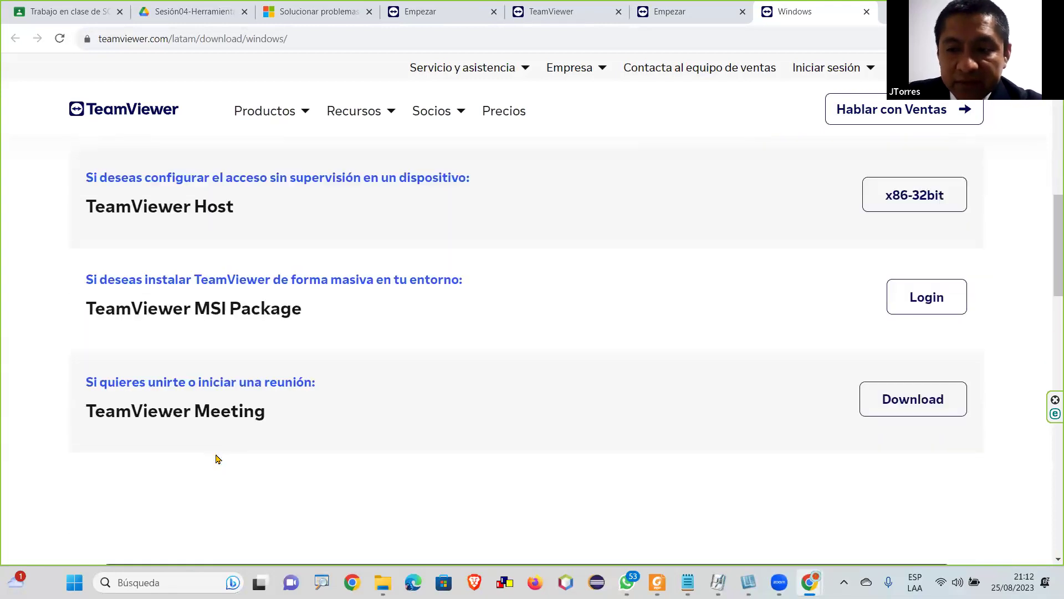
scroll(217, 458, up, 10)
scroll(499, 421, down, 1)
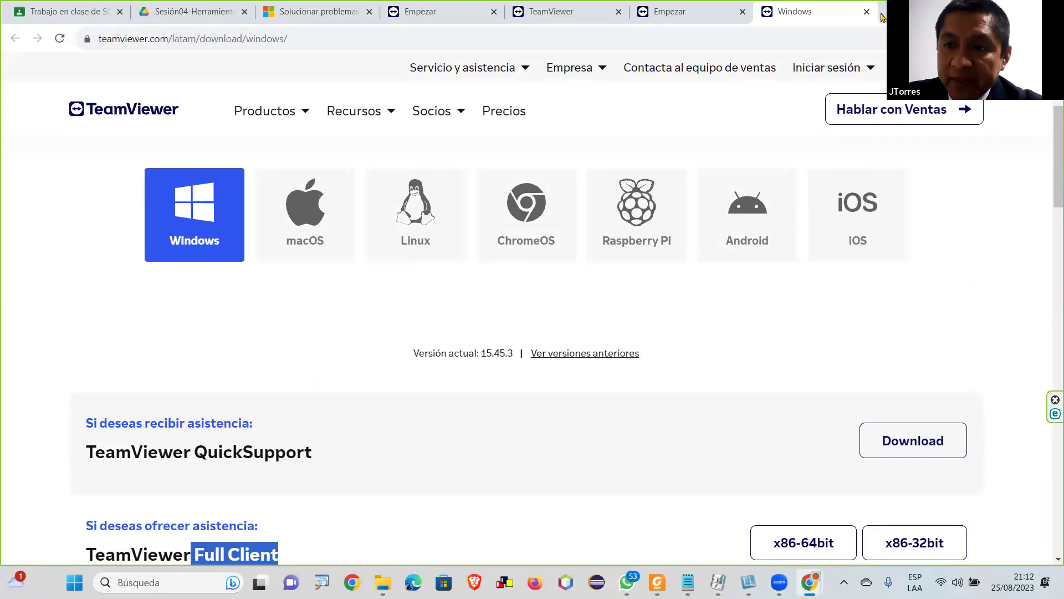
key(ctrl+t)
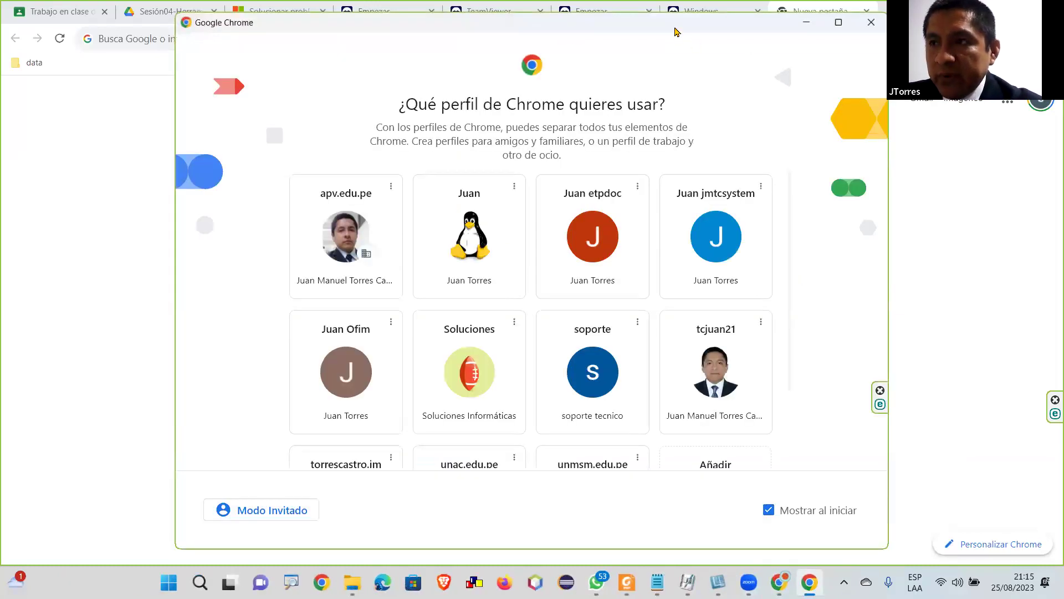
Step: Close the Chrome profile chooser and the extra new-tab window with Alt+F4
key(alt+F4)
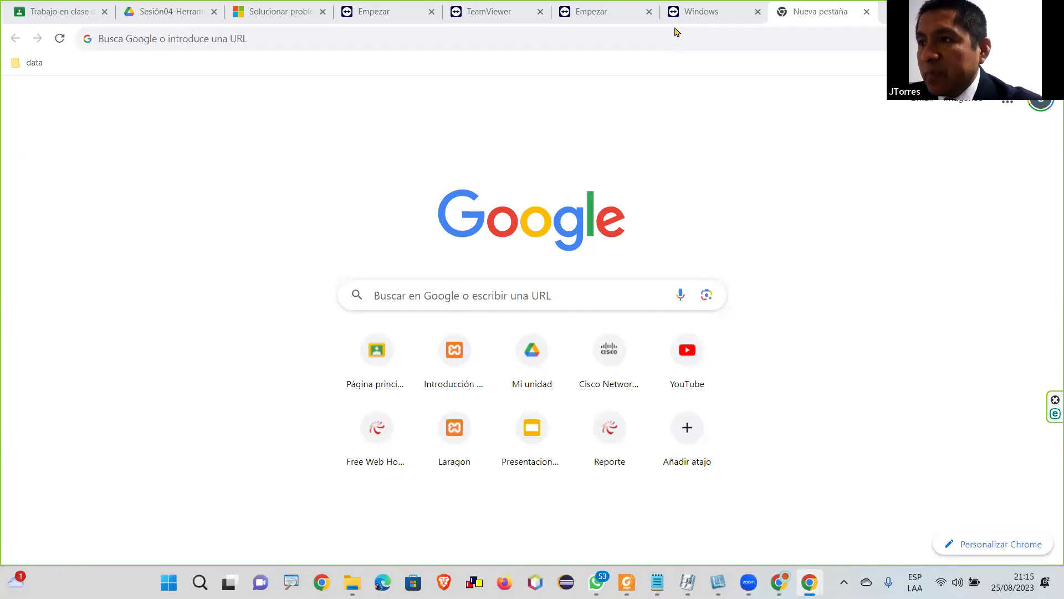
key(alt+F4)
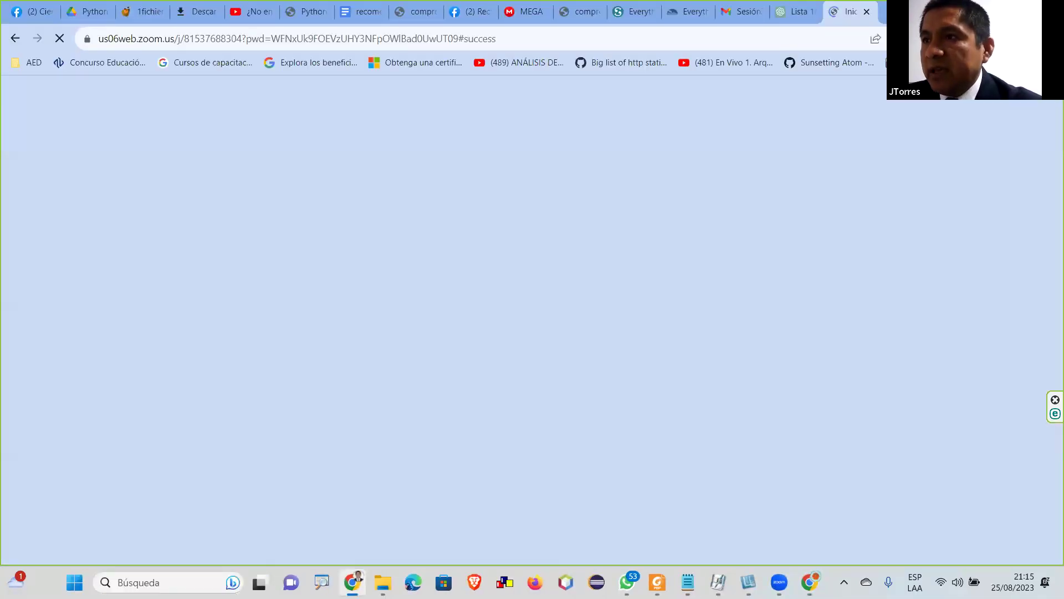
key(alt+F4)
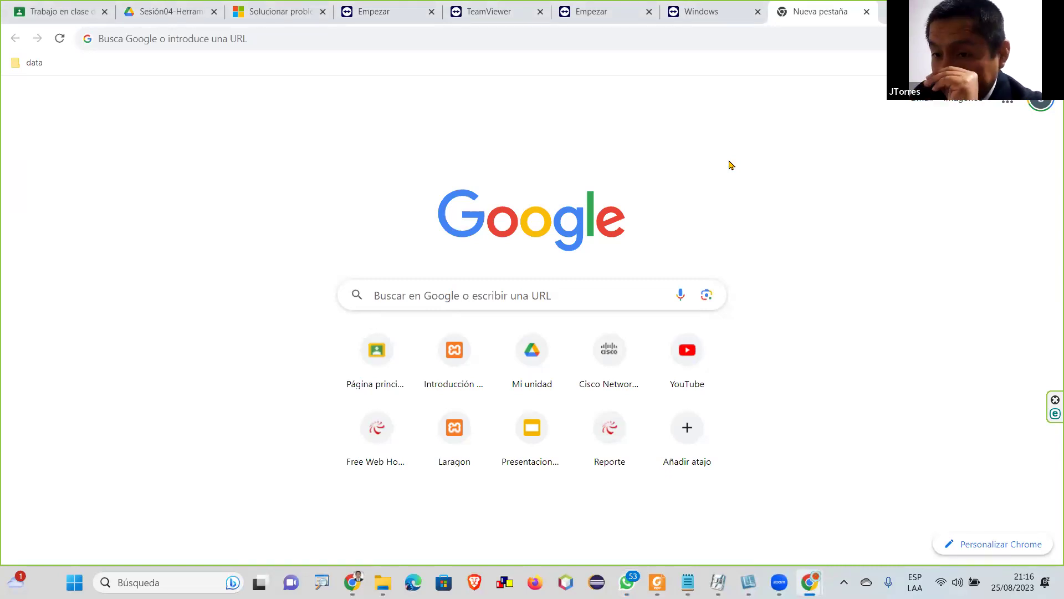
Step: Search Google for 'anydesk' and open AnyDesk's Windows download page
click(537, 44)
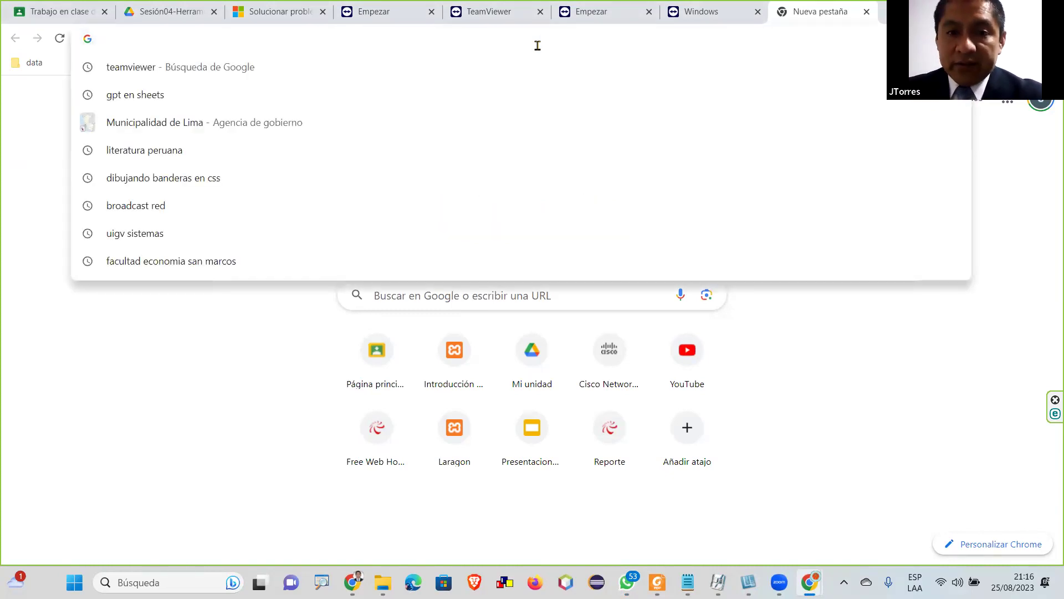
text(anydesk)
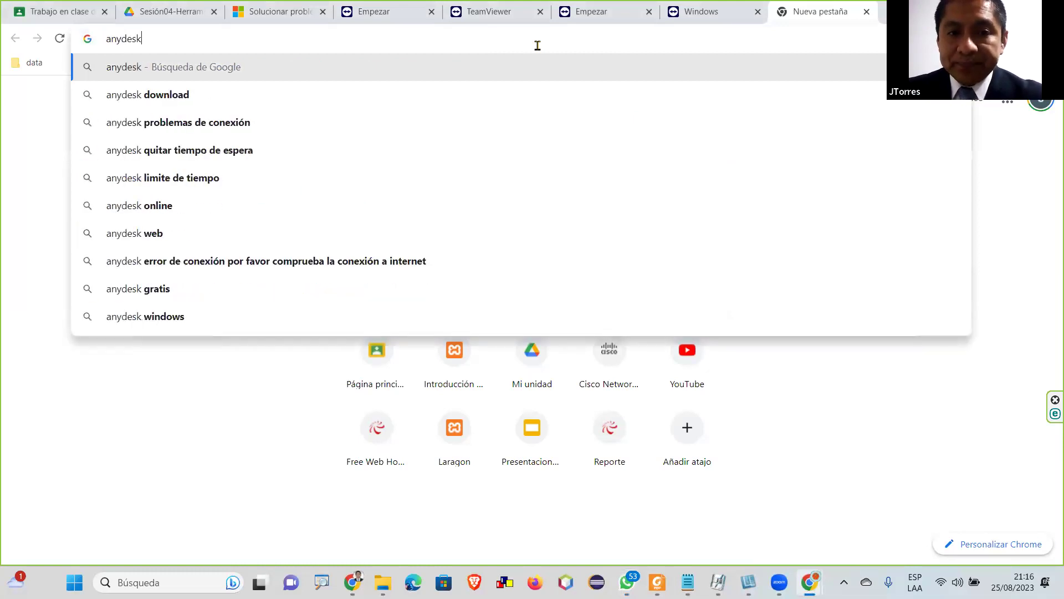
key(Return)
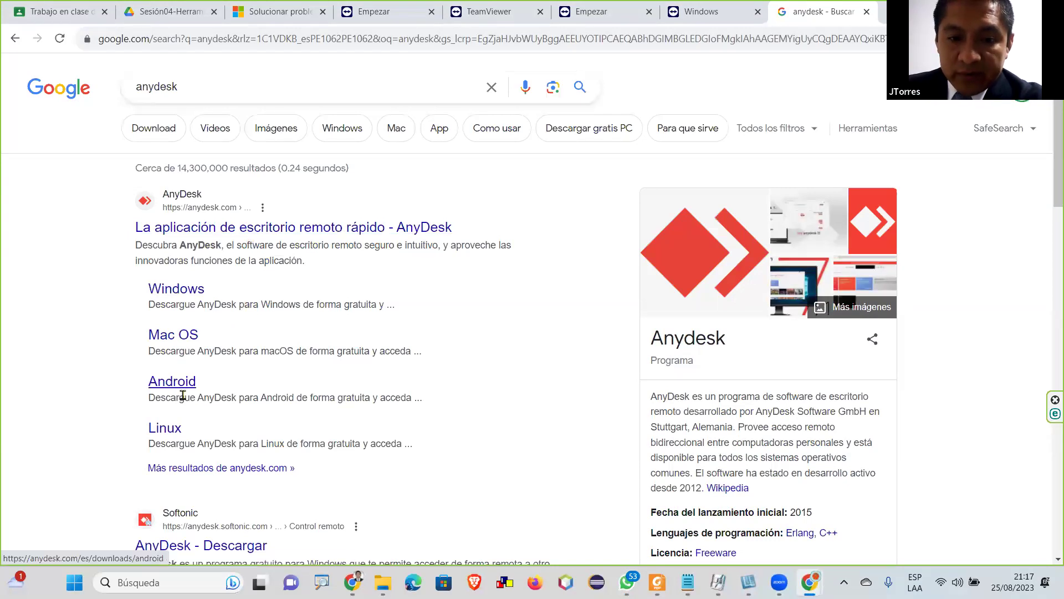
click(181, 295)
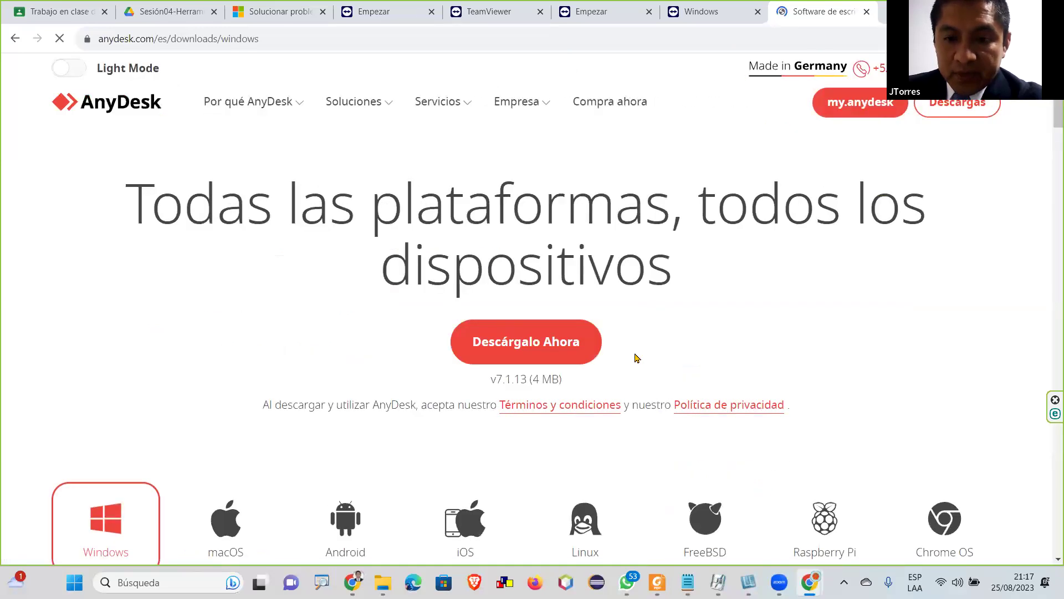
scroll(609, 344, down, 1)
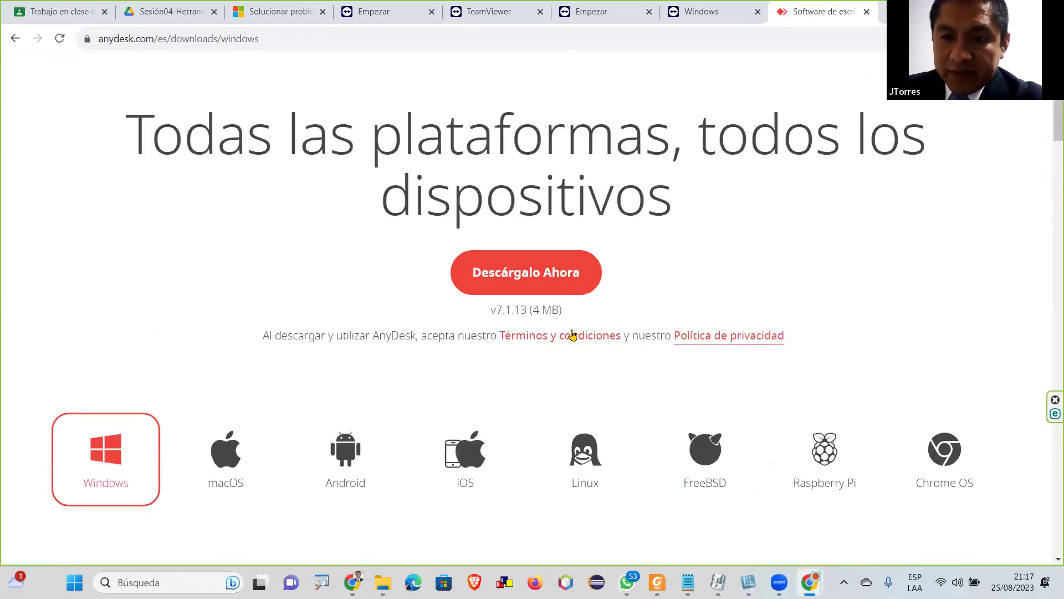
scroll(573, 335, up, 1)
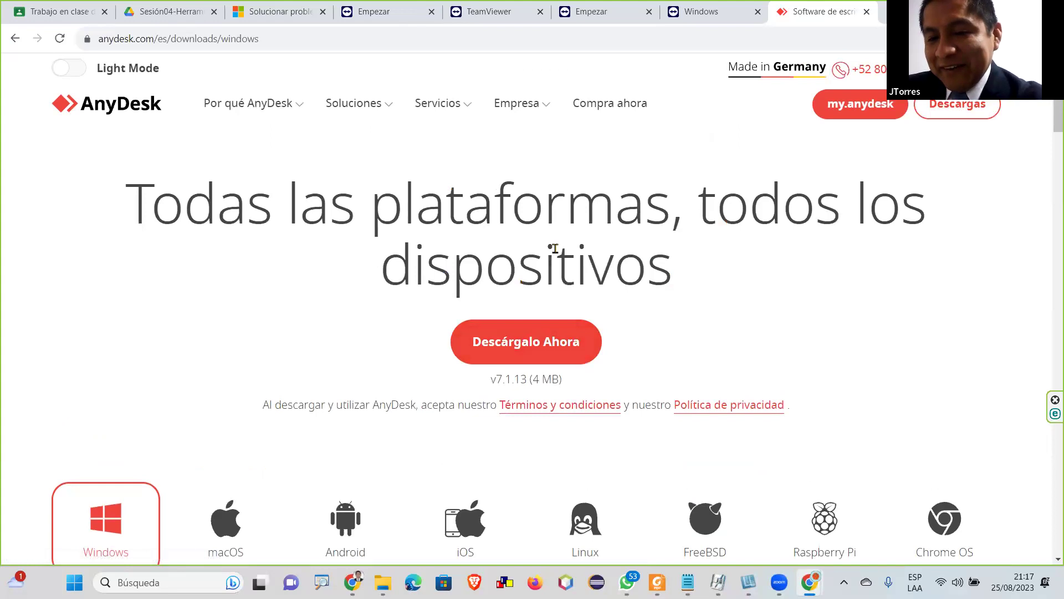
Step: Copy the Windows download page's web address from the address bar
drag(126, 197, 244, 210)
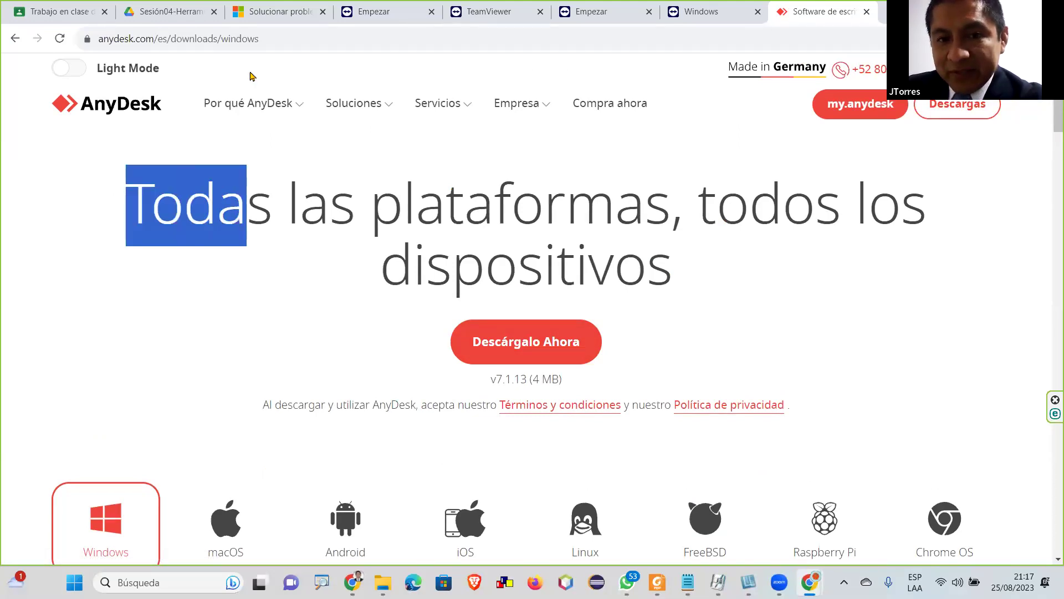
click(247, 40)
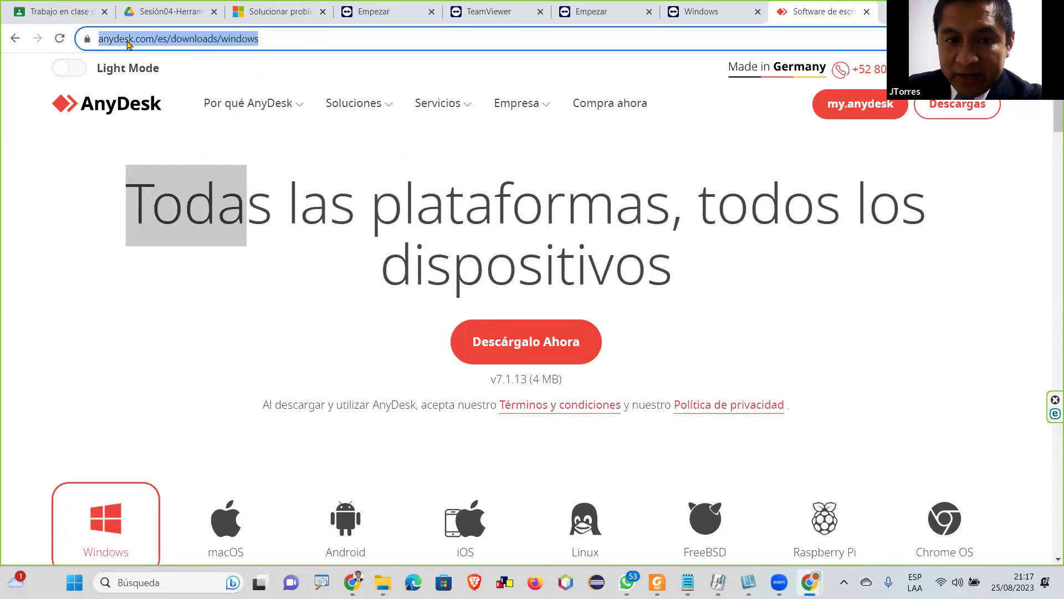
right_click(228, 45)
click(265, 123)
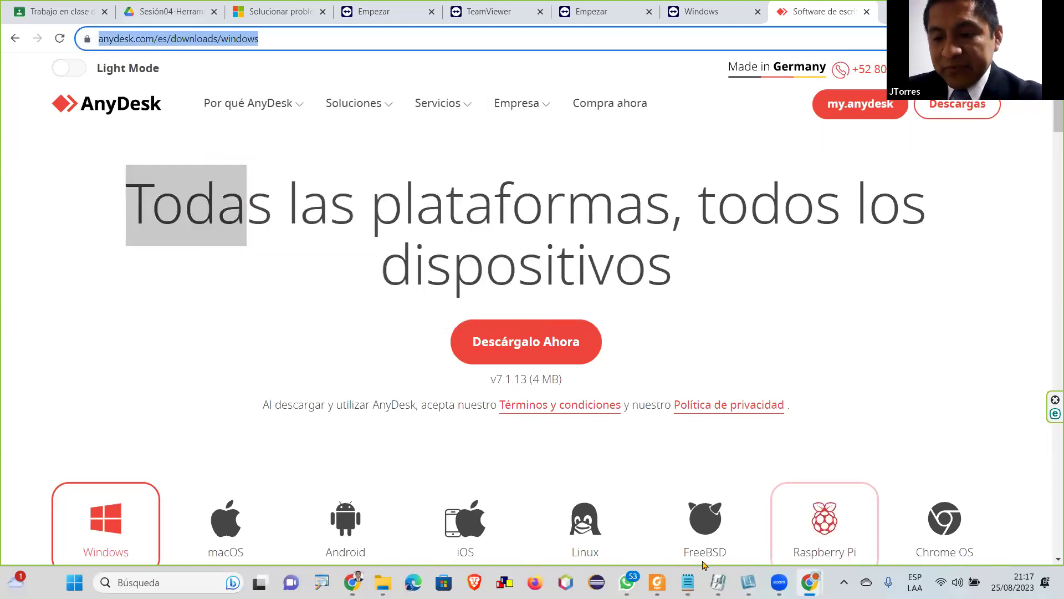
click(688, 581)
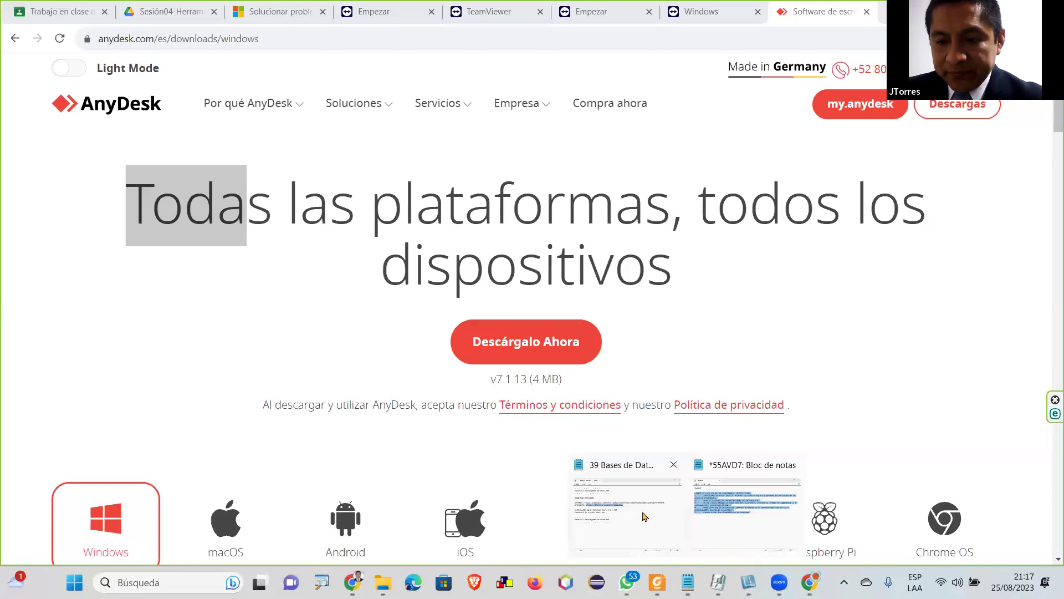
click(840, 331)
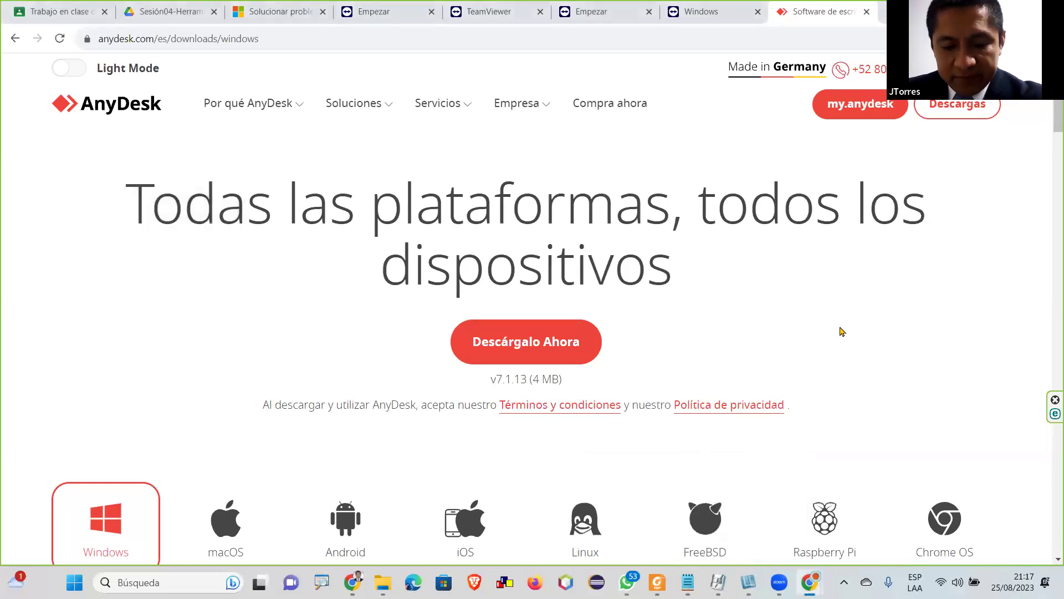
key(super+r)
text(notepad)
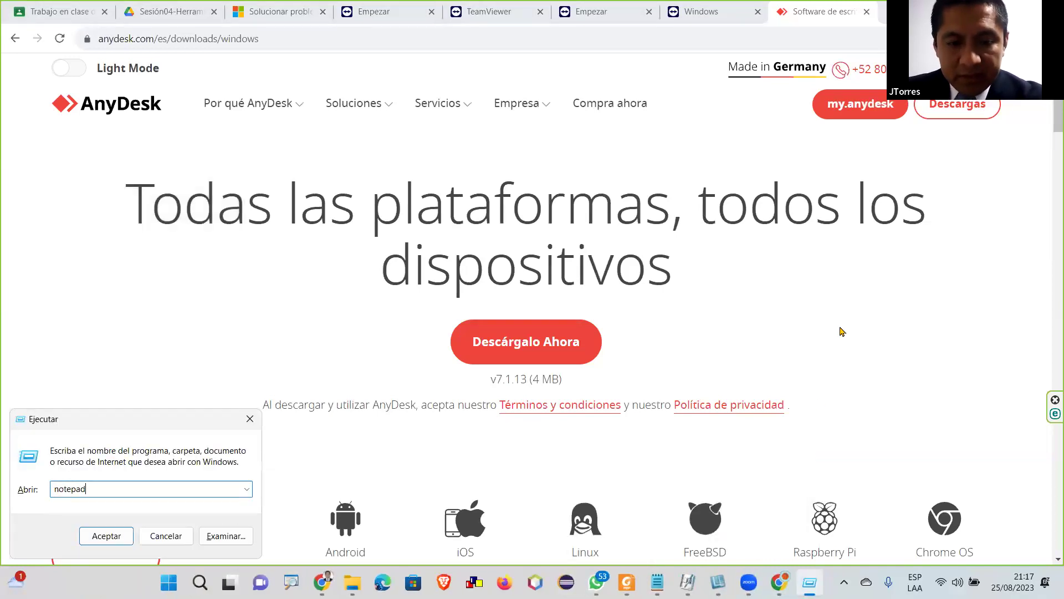
key(Return)
text(https://anydesk.com/es/downloads/windows)
scroll(428, 201, up, 9)
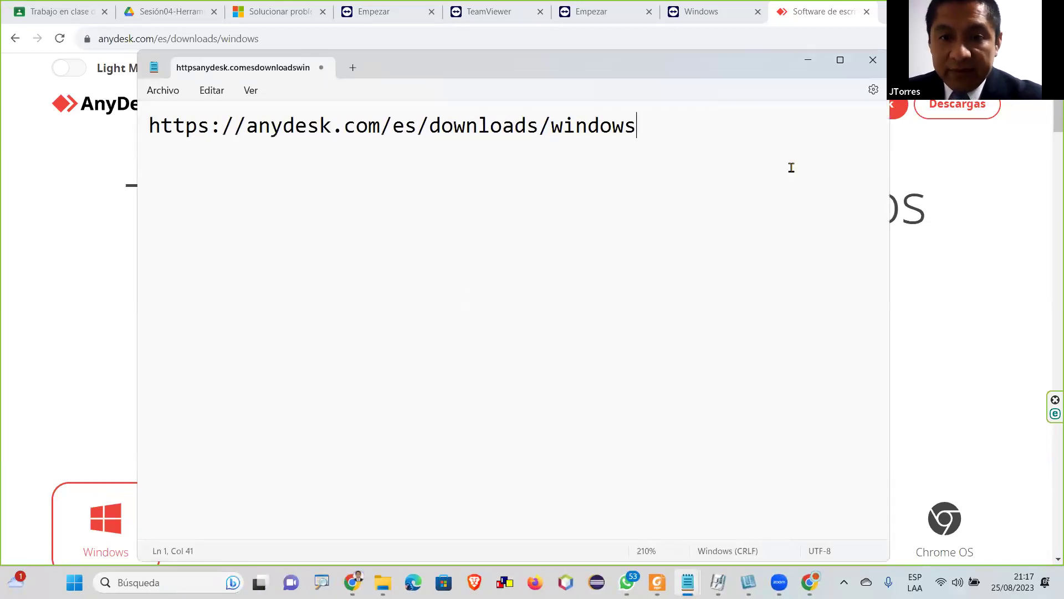
key(ctrl+a)
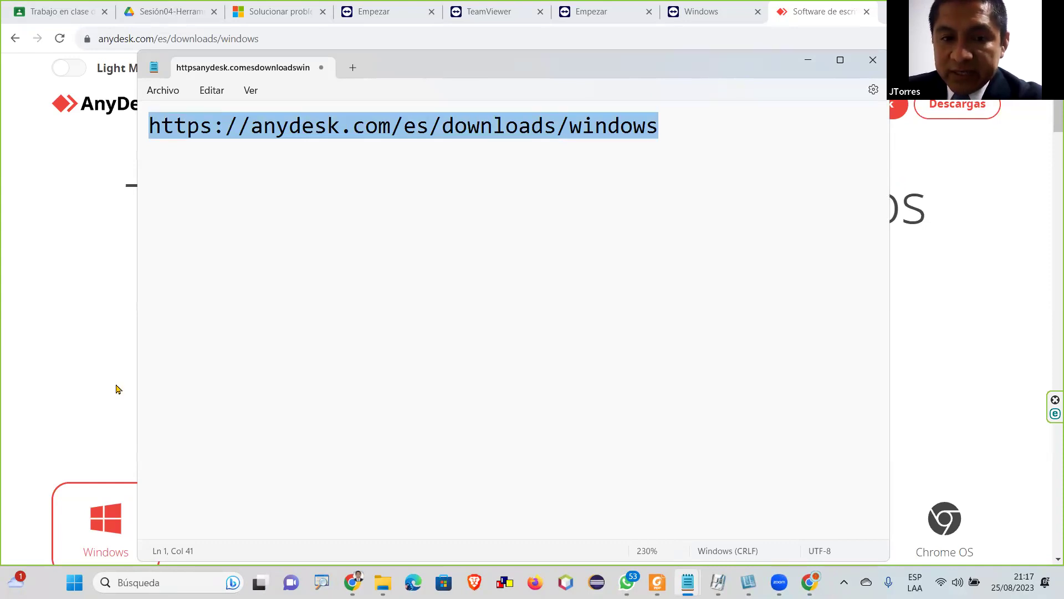
click(15, 333)
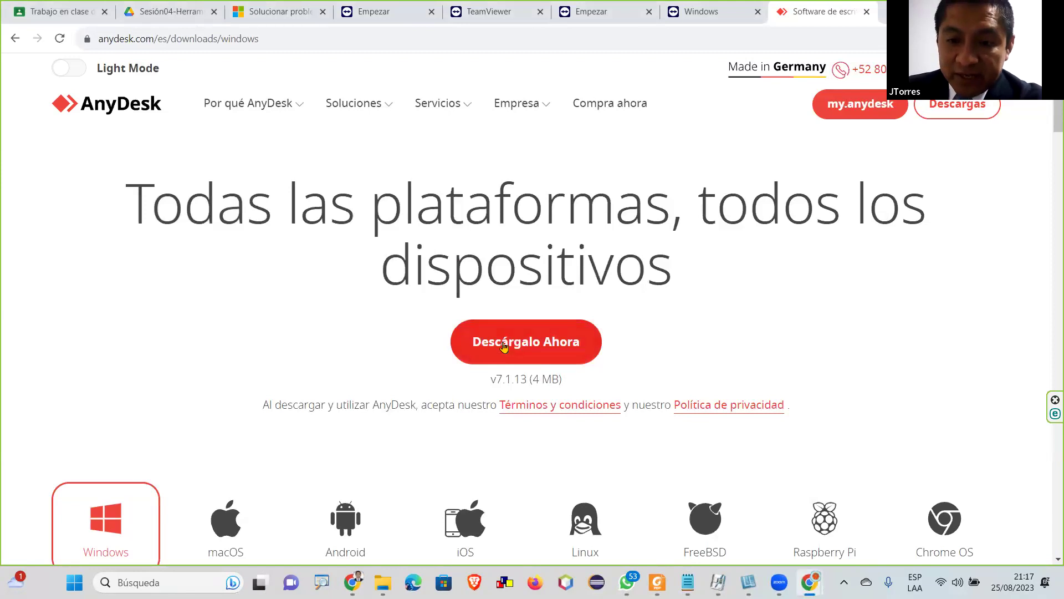
Step: Download AnyDesk.exe via Descárgalo Ahora and Descarga de nuevo, then run it from Chrome's downloads
scroll(498, 261, down, 1)
scroll(496, 258, up, 1)
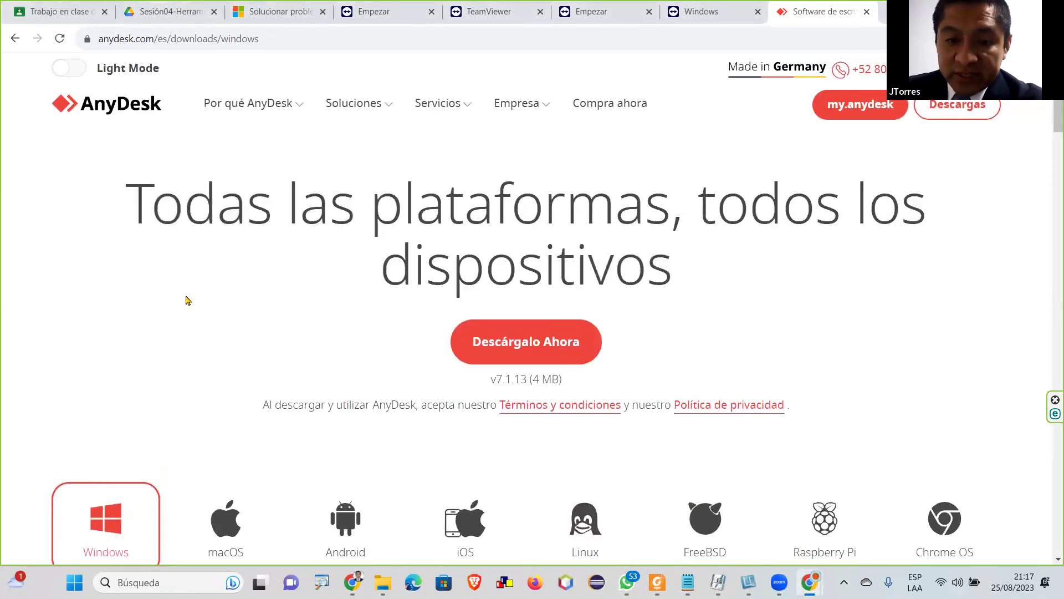
scroll(186, 300, down, 1)
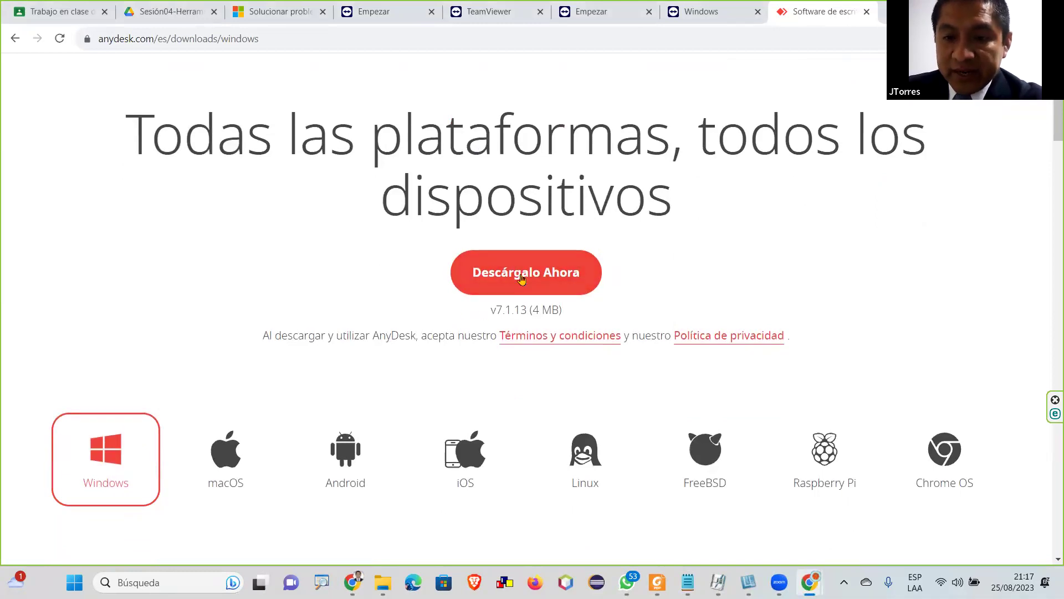
click(558, 278)
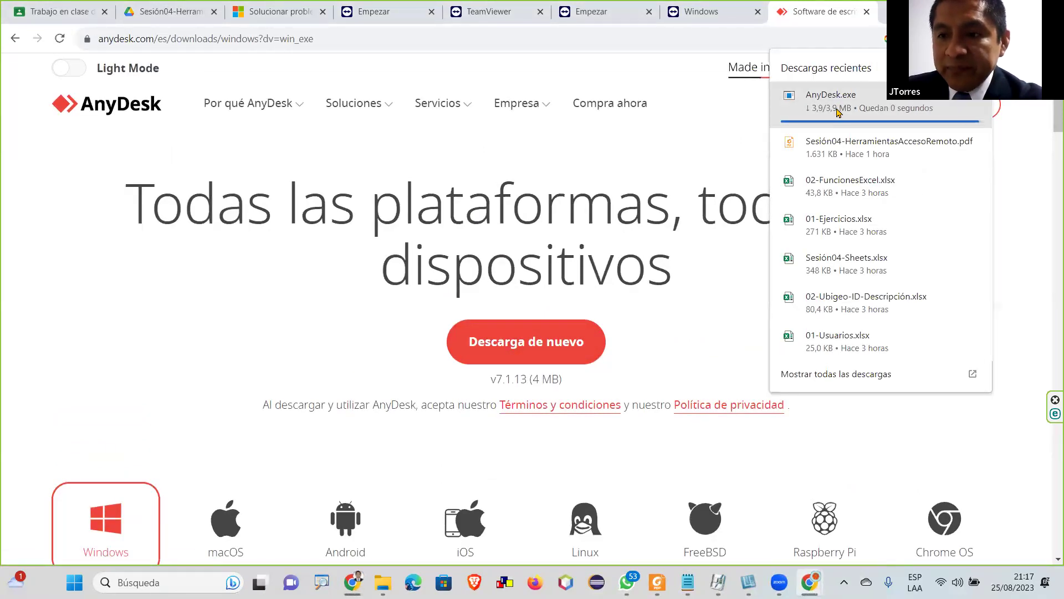
click(664, 171)
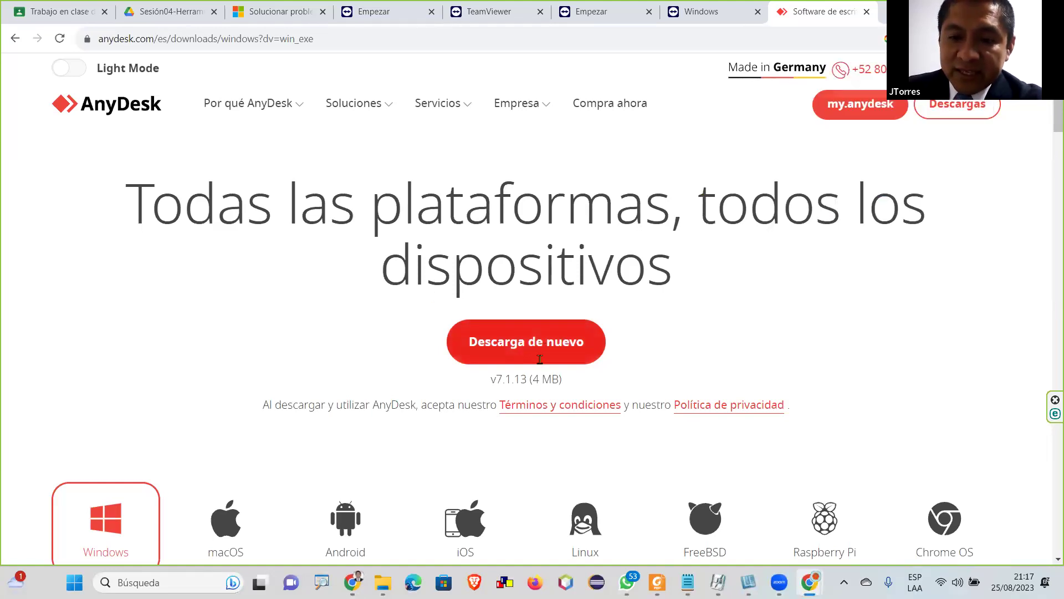
click(539, 359)
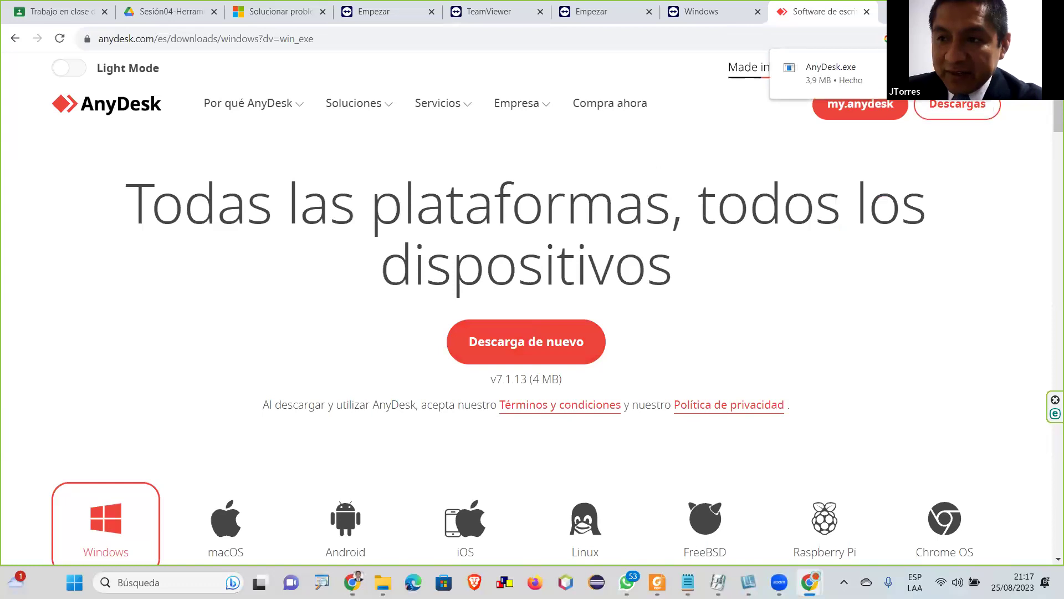
click(887, 39)
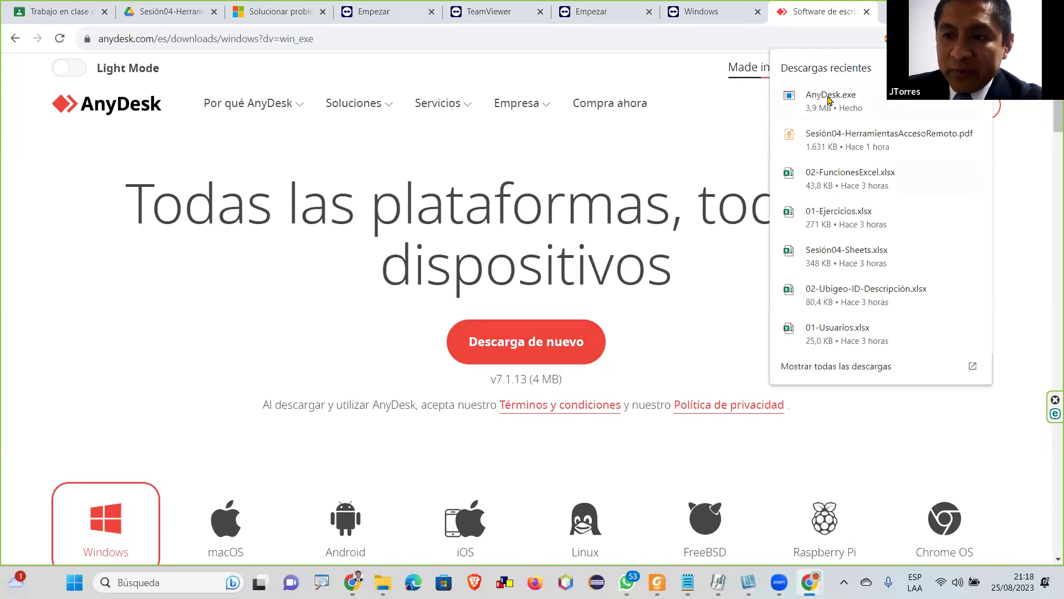
click(974, 107)
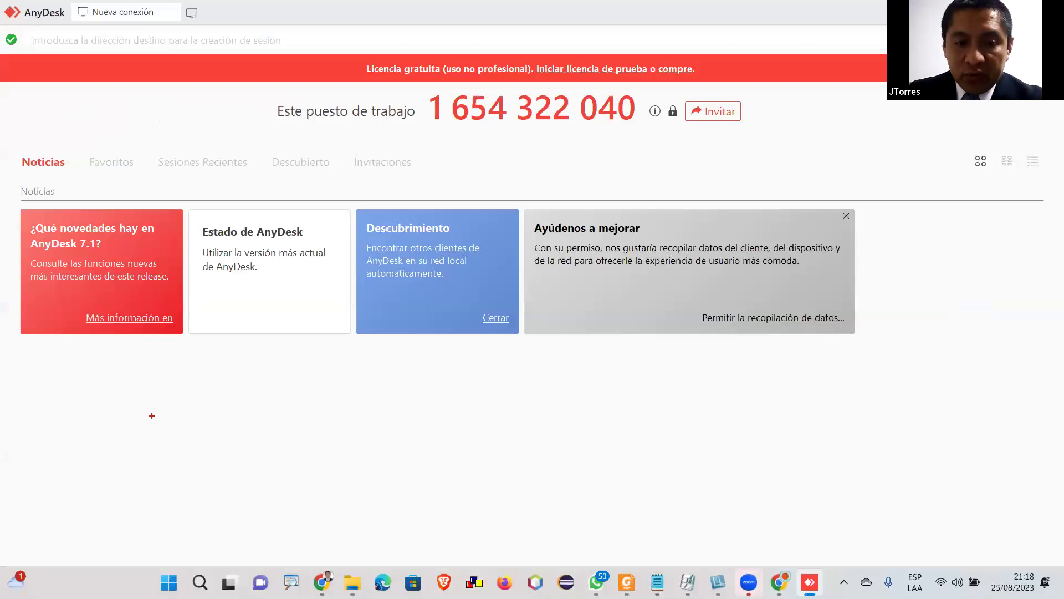
Step: Draw an emphasis rectangle with three downward arrows below AnyDesk's news cards
mouse_move(22, 365)
mouse_down()
mouse_move(699, 510)
mouse_move(832, 520)
mouse_up()
mouse_move(250, 364)
mouse_down()
mouse_move(195, 474)
mouse_move(208, 466)
mouse_up()
drag(450, 374, 444, 467)
drag(709, 372, 718, 478)
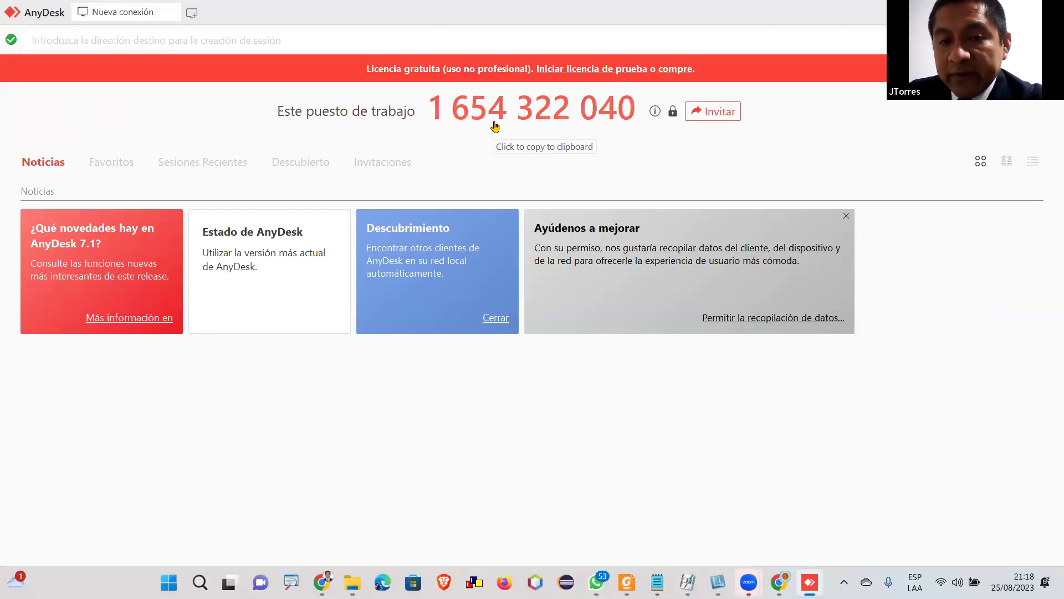
click(95, 42)
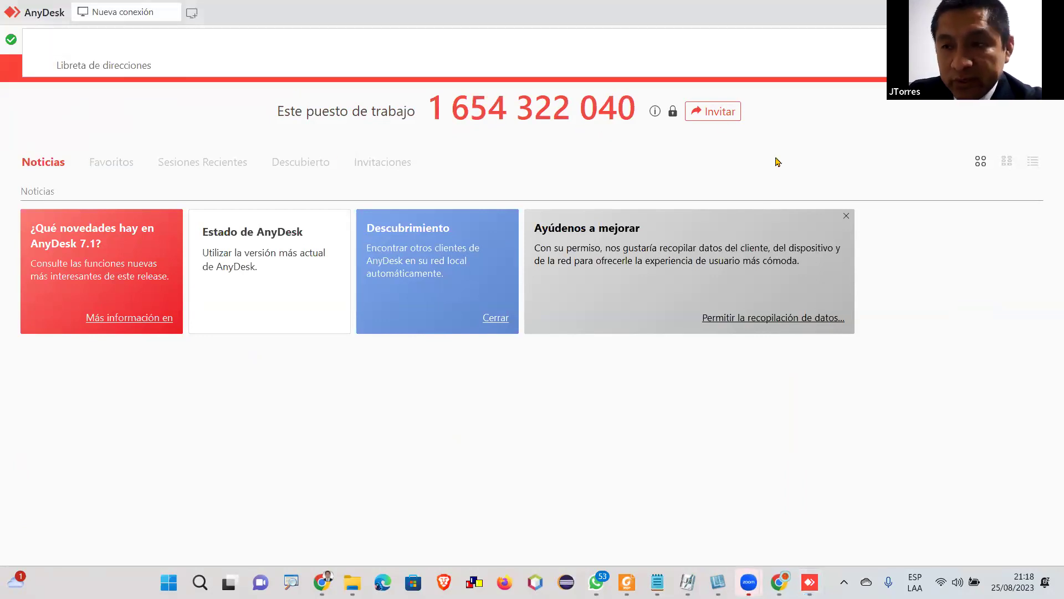
key(Escape)
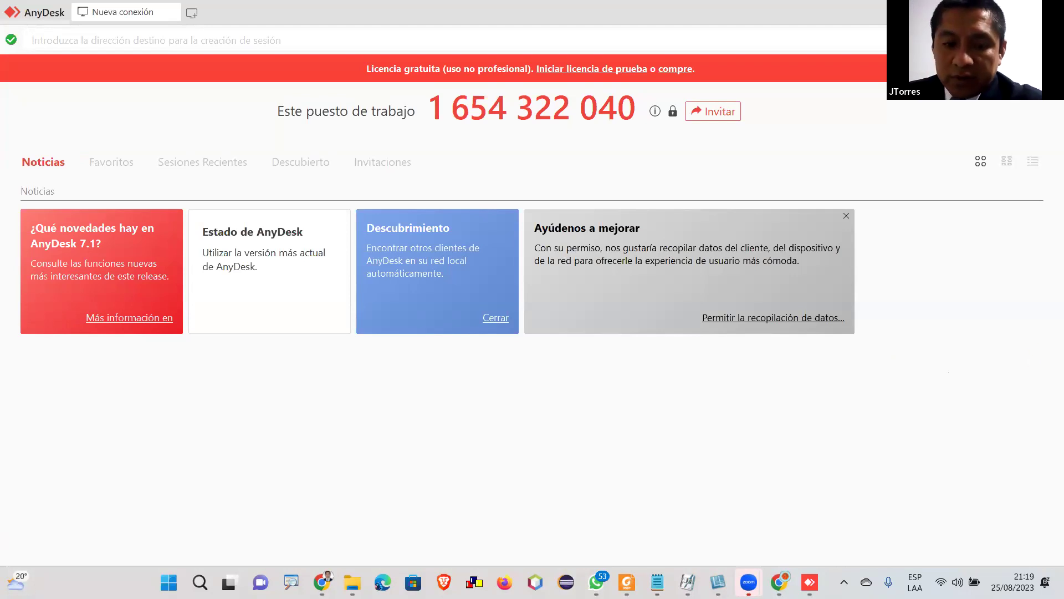
click(168, 582)
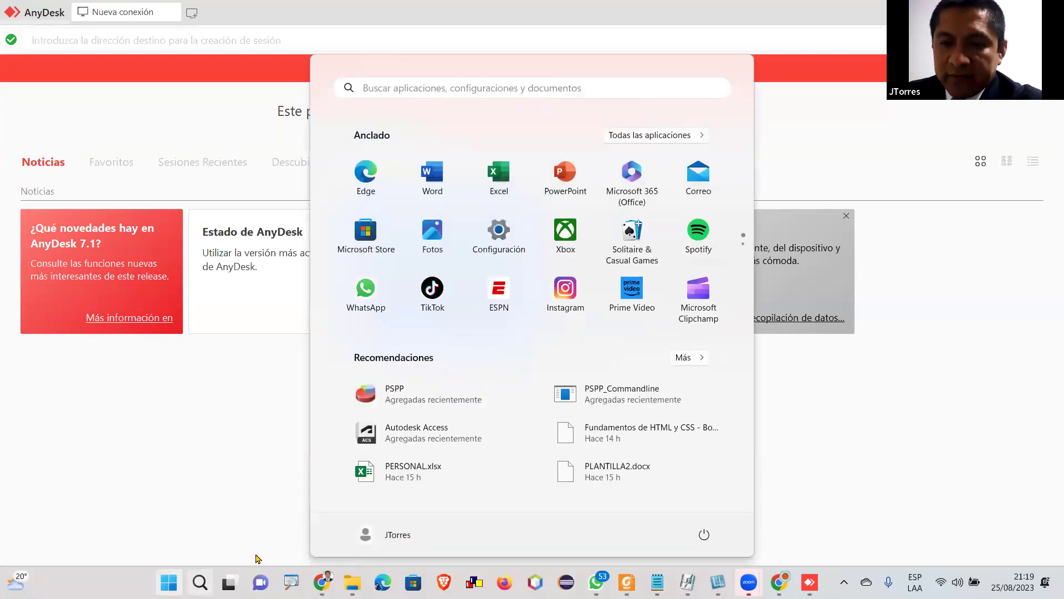
click(231, 480)
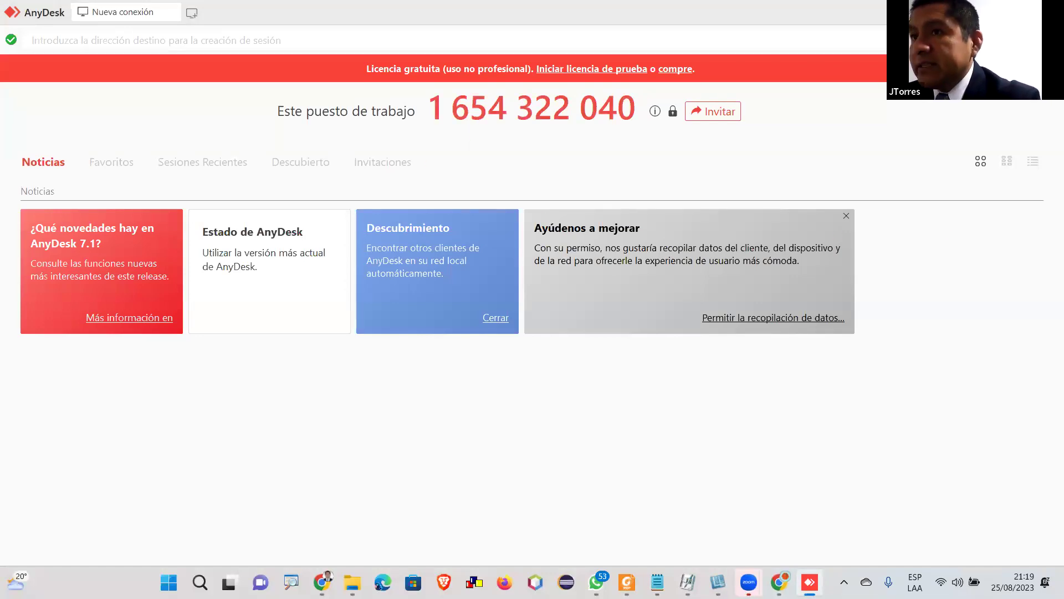
key(alt+Tab)
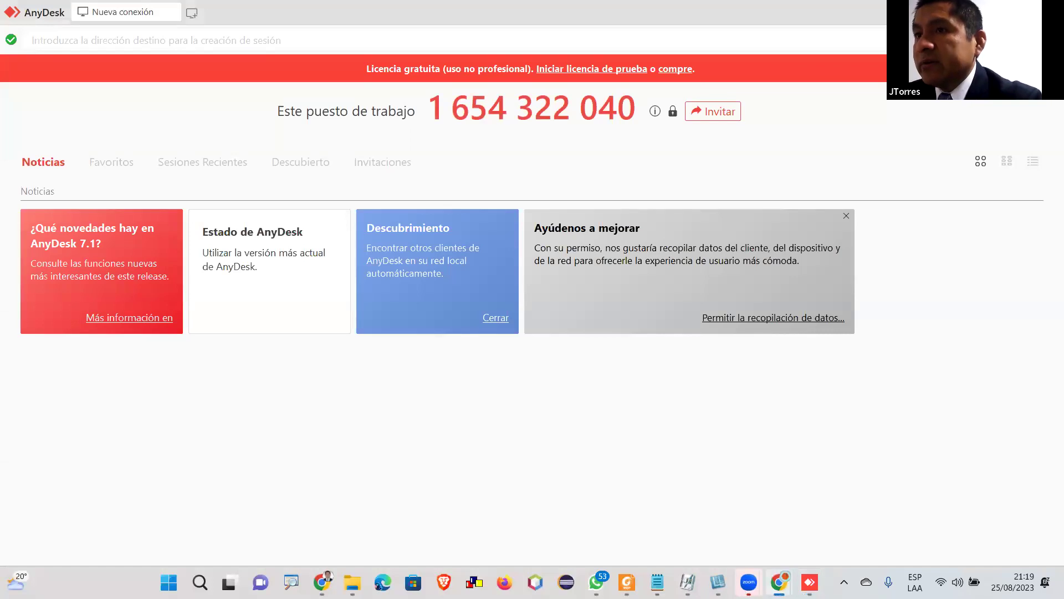
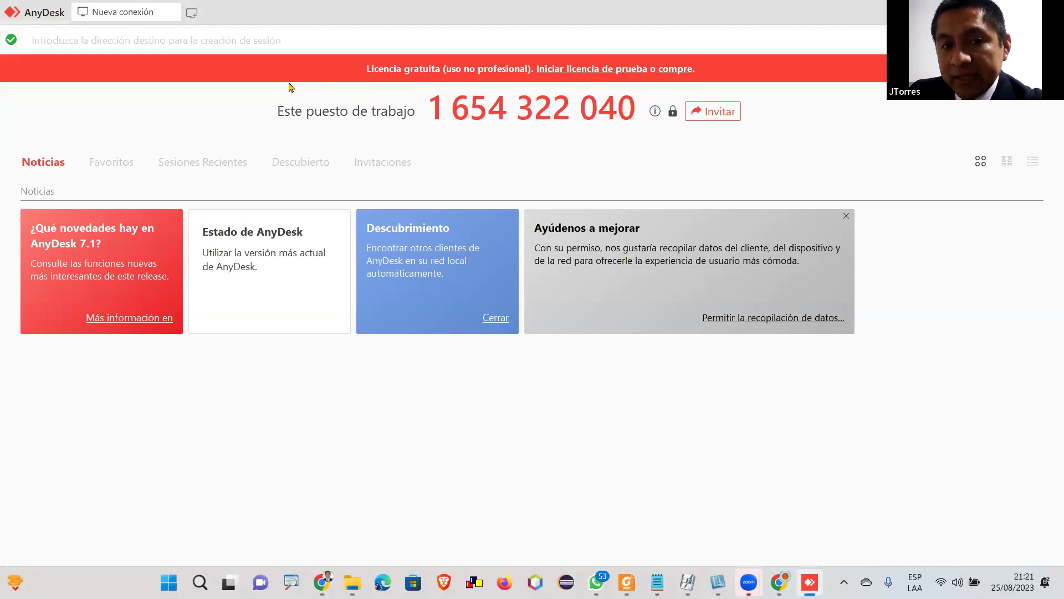
Step: Enter the remote computer's AnyDesk ID in the address field and start the connection
click(49, 42)
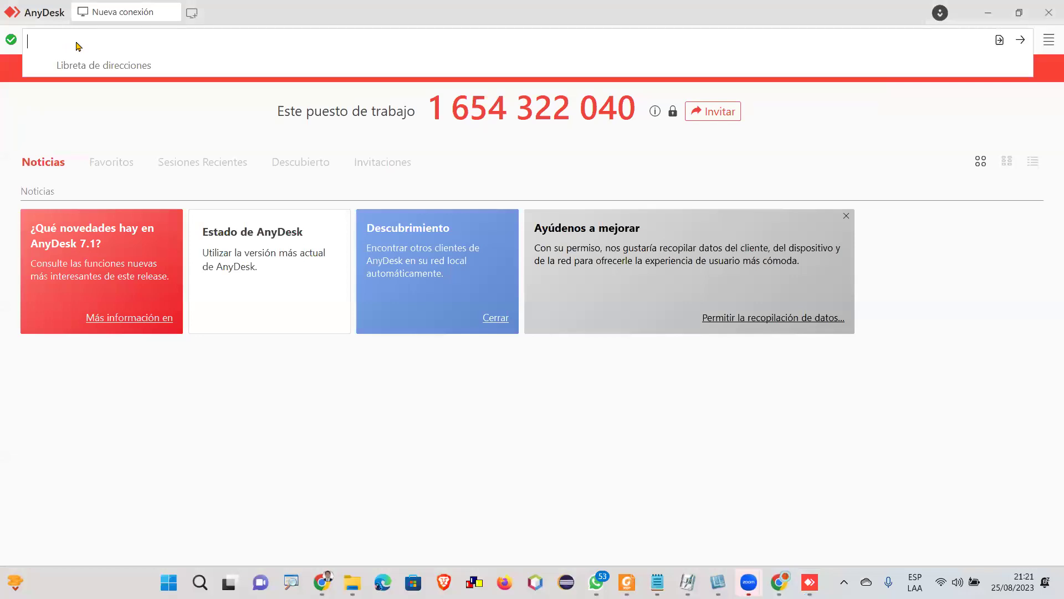
click(74, 41)
text(915)
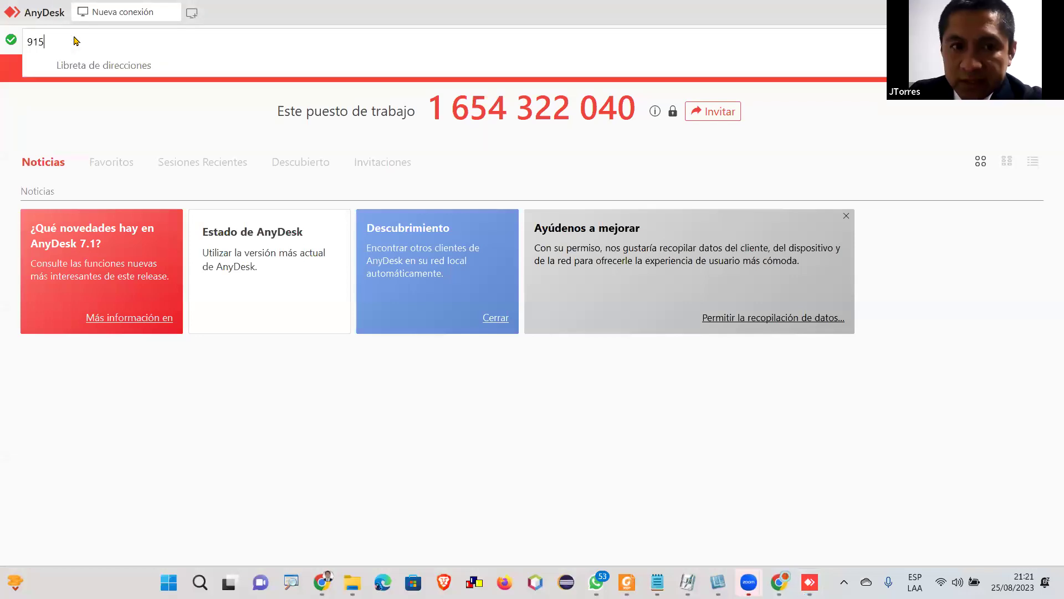
text(823)
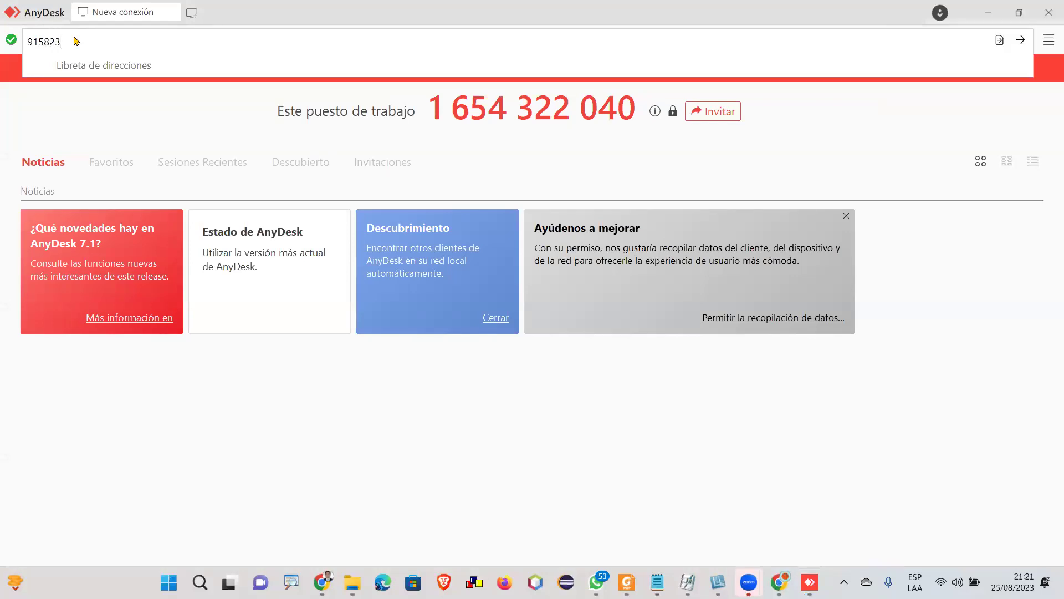
text(427)
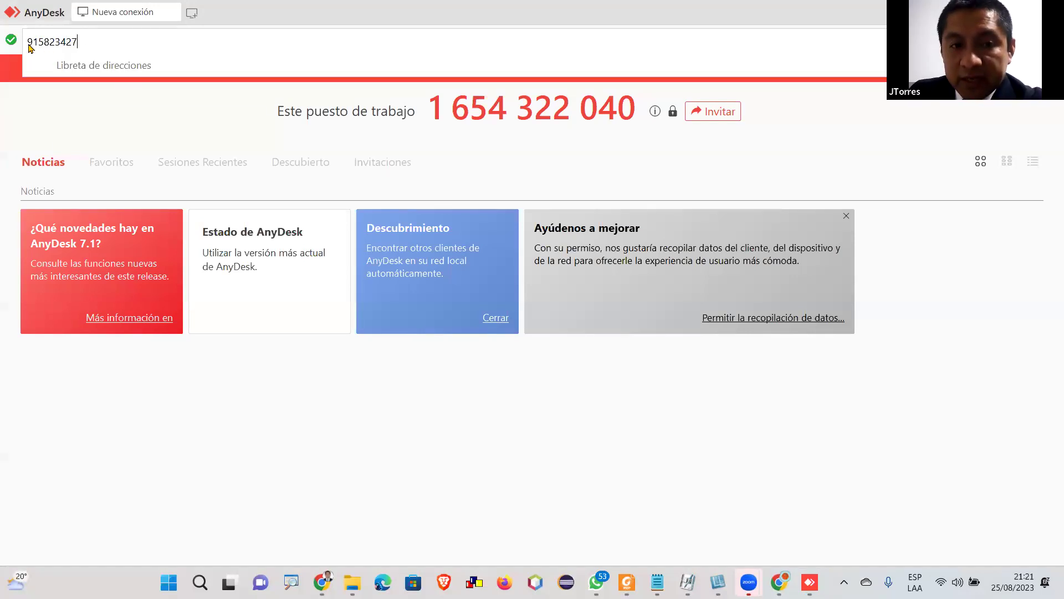
key(Return)
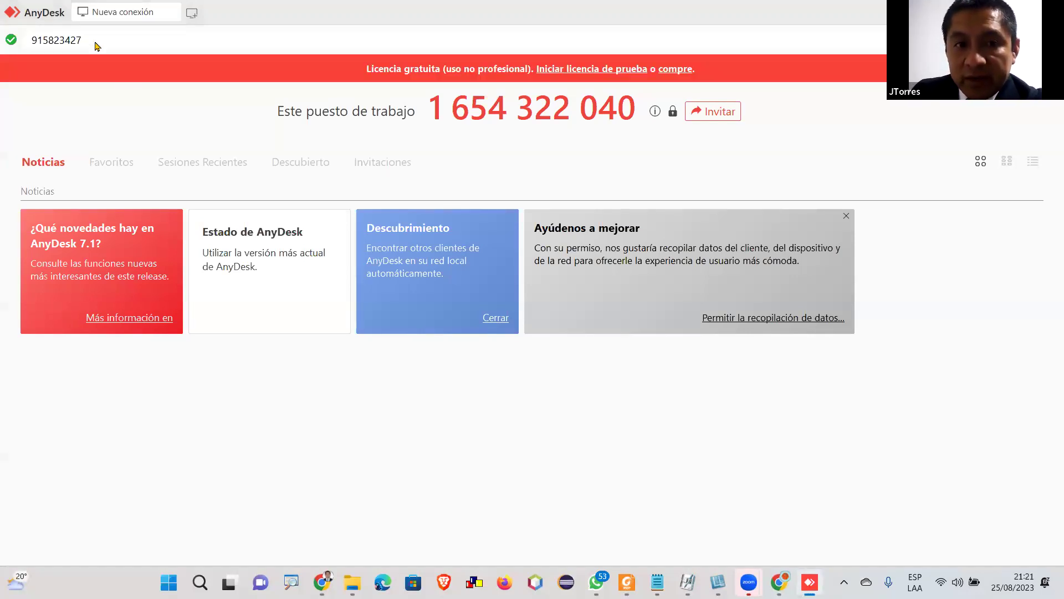
click(127, 43)
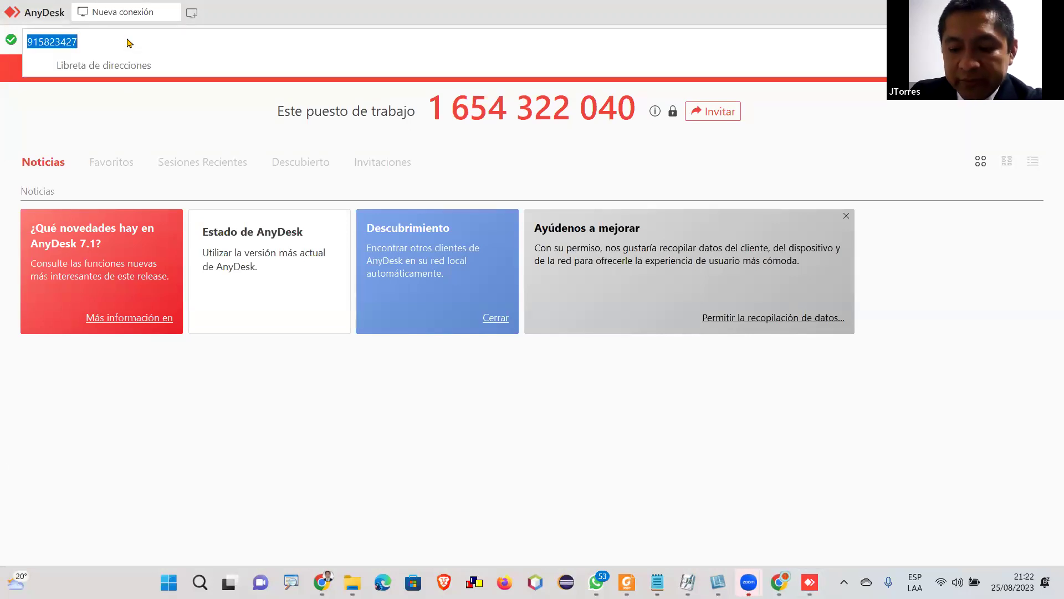
click(127, 43)
key(Return)
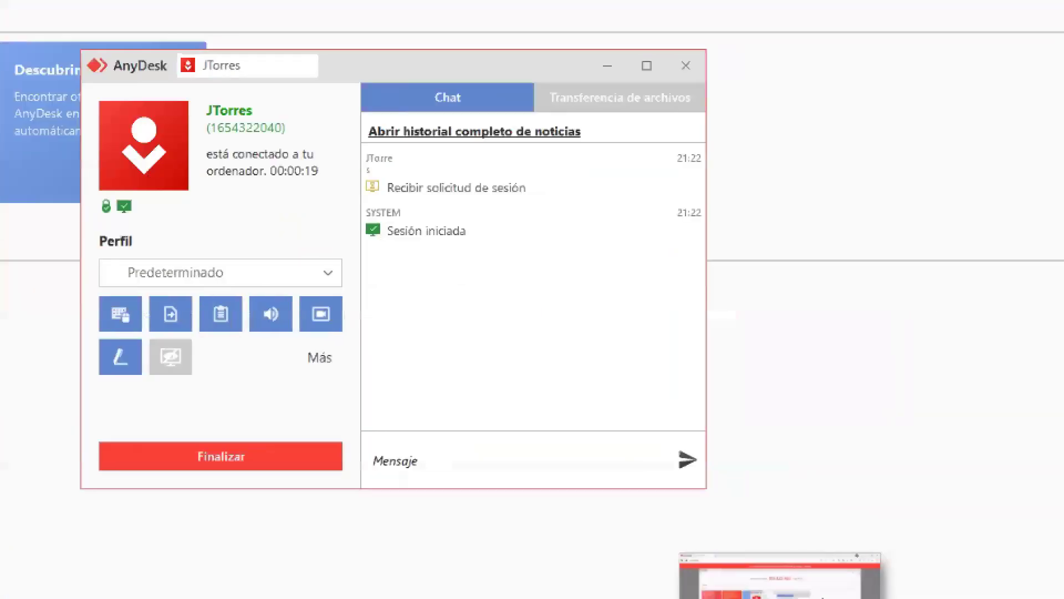
Step: Draw an annotation rectangle around the Perfil options in the incoming-connection panel
mouse_move(226, 216)
mouse_down()
mouse_move(411, 366)
mouse_move(501, 401)
mouse_up()
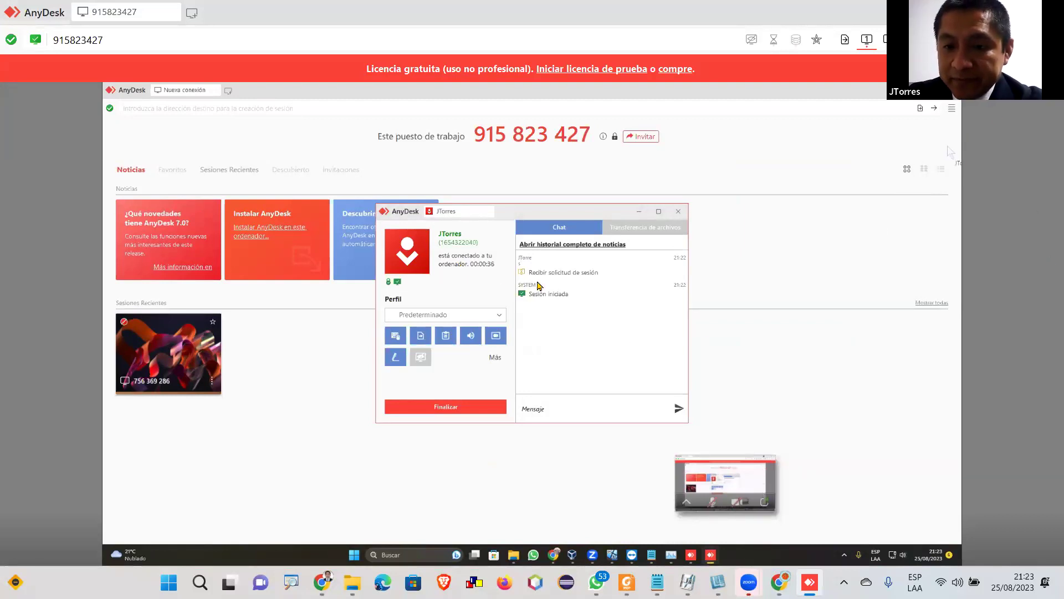
Step: Open the remote Mezclador de volumen from the tray speaker menu and mute AnyDesk
click(844, 554)
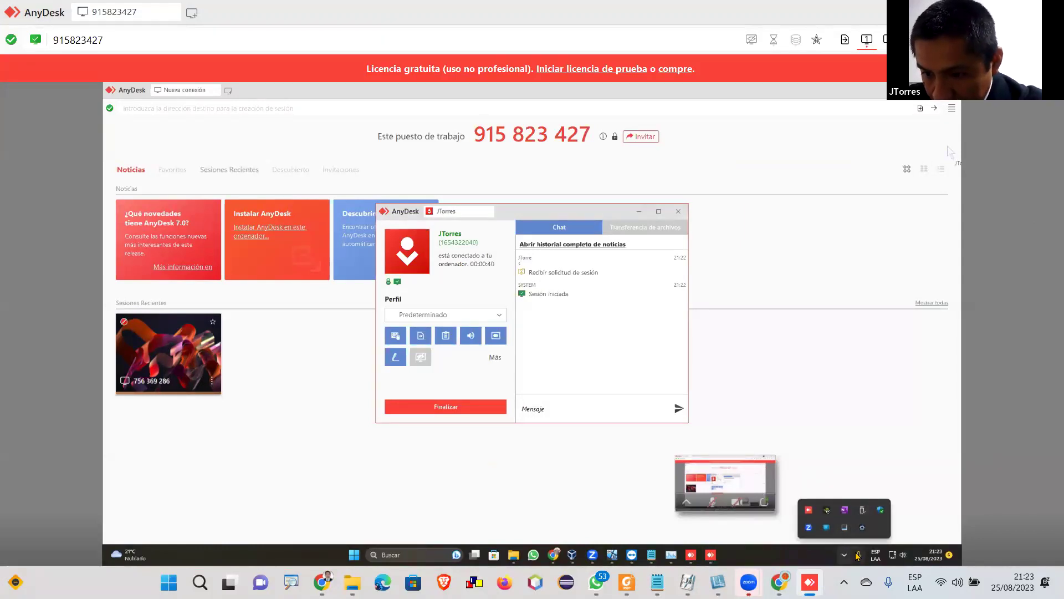
click(844, 554)
click(909, 555)
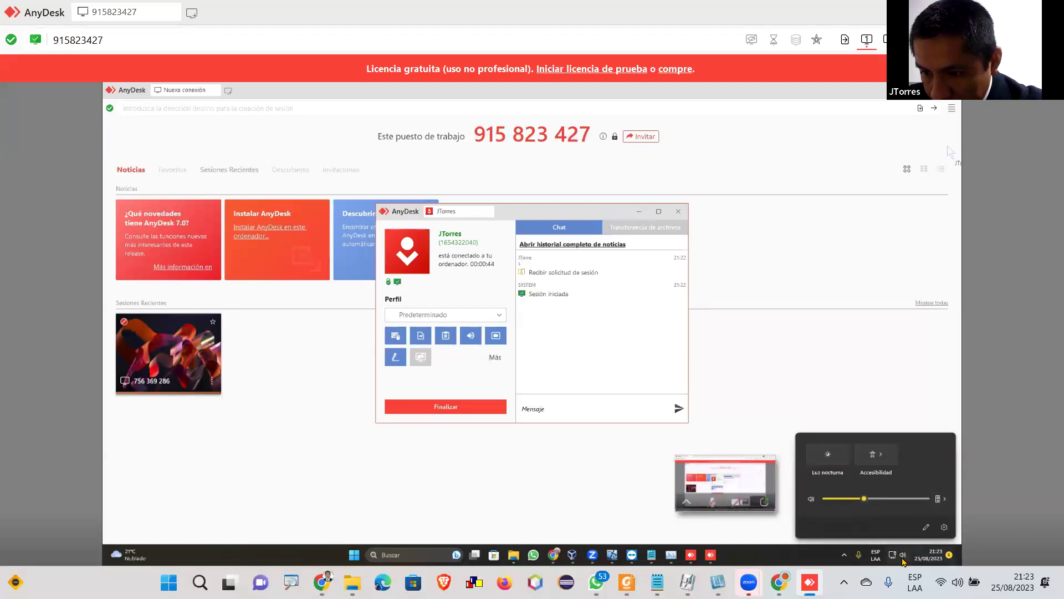
right_click(903, 555)
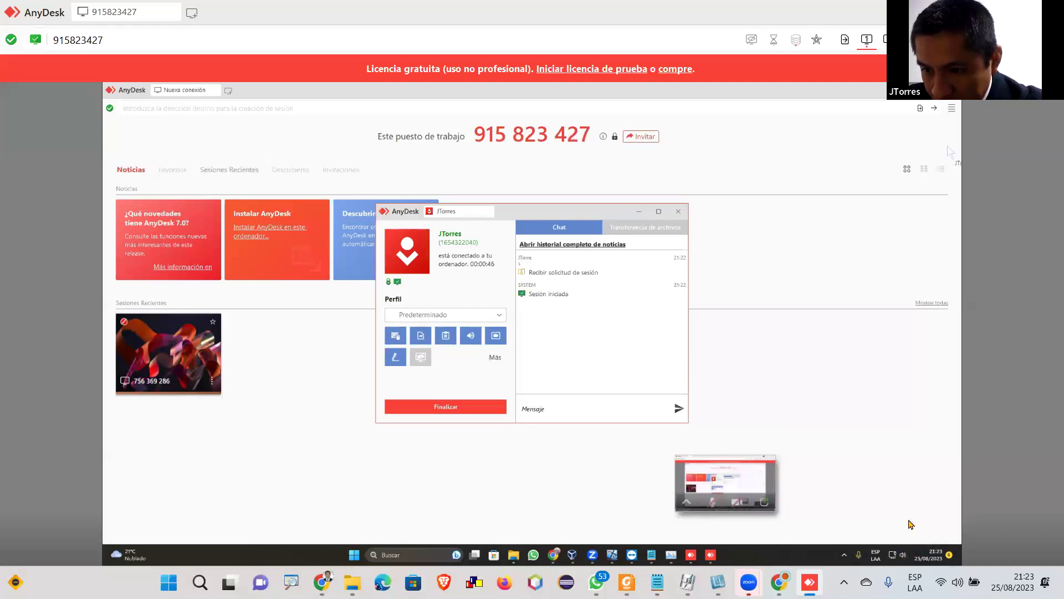
click(904, 516)
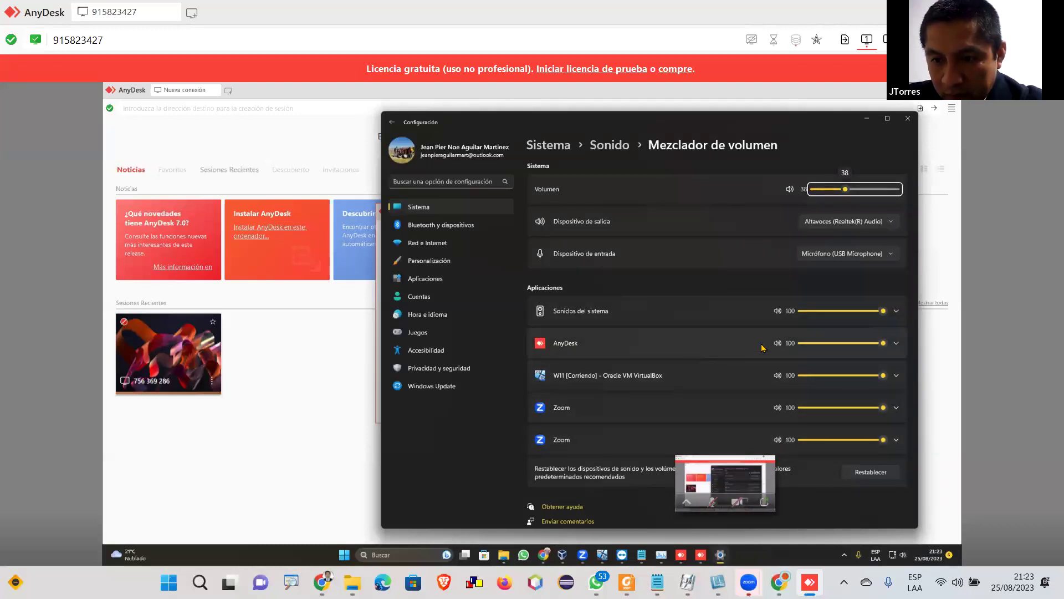
click(778, 344)
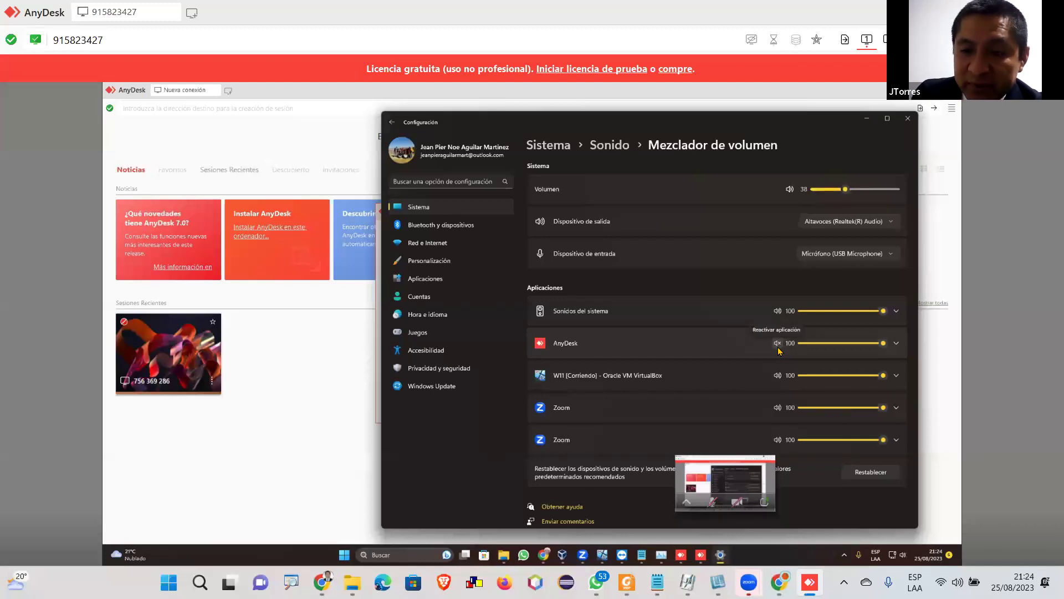
Step: Unmute and re-mute AnyDesk's audio, then reopen the remote volume mixer from the tray
click(778, 343)
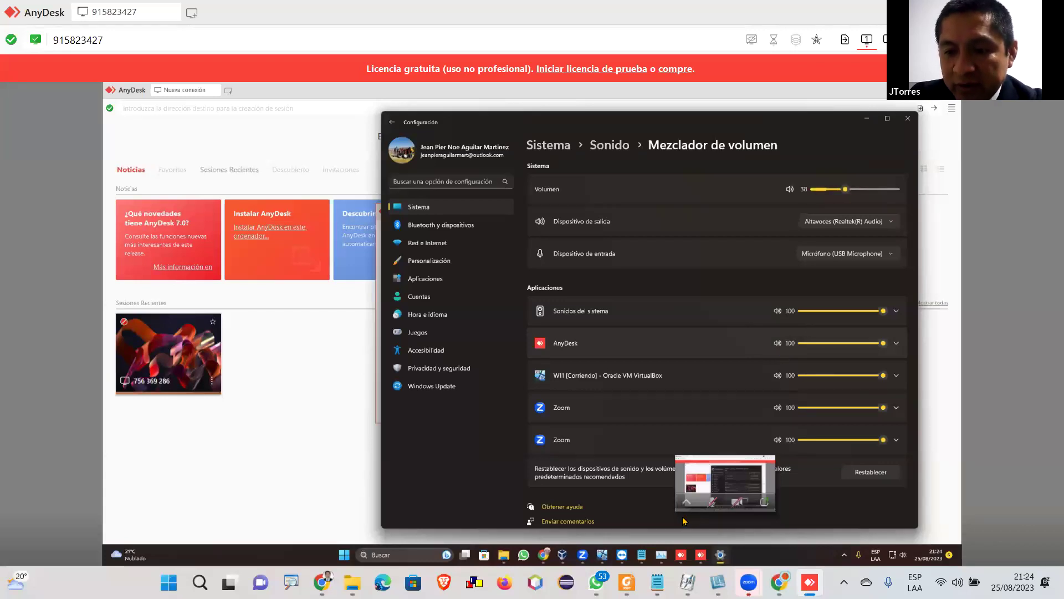
click(777, 343)
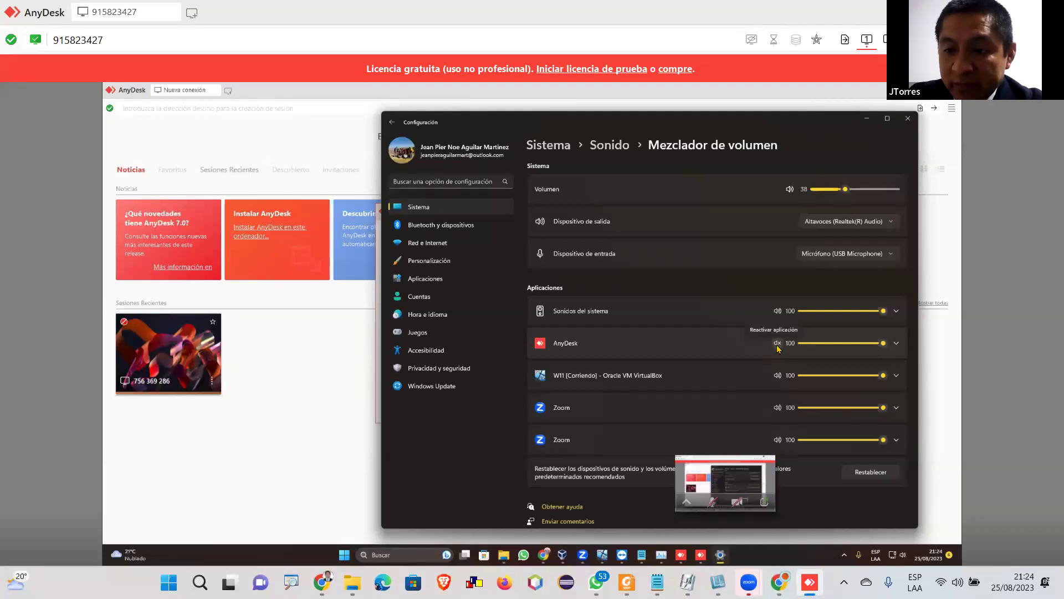
click(845, 552)
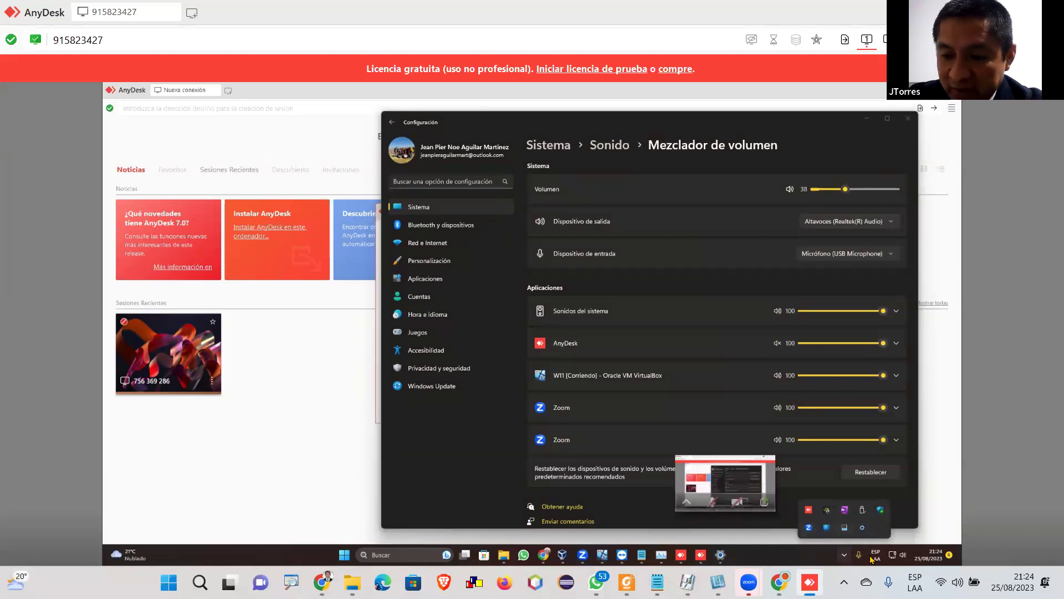
right_click(902, 560)
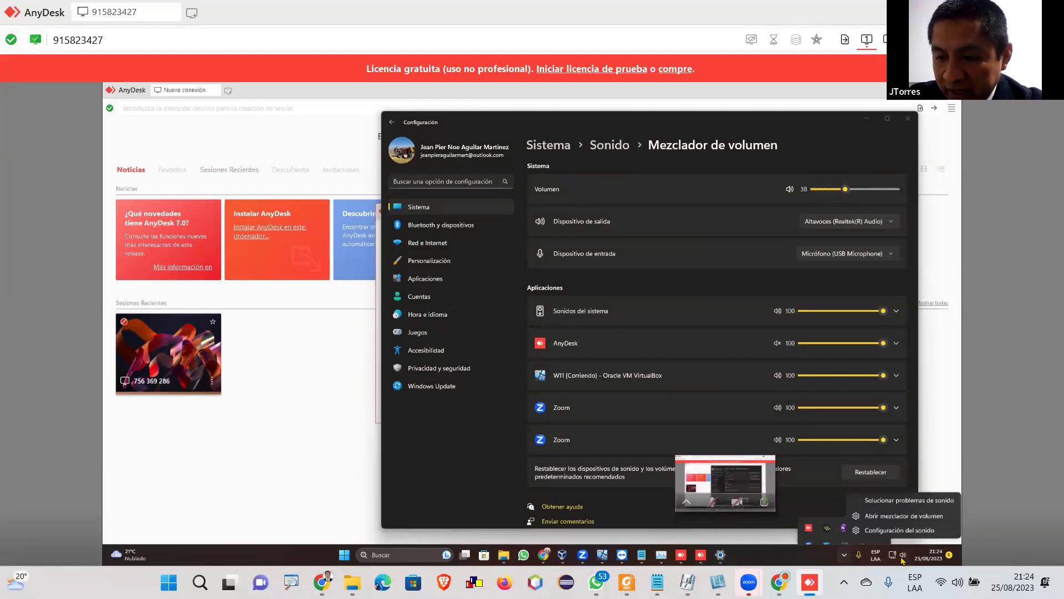
click(904, 517)
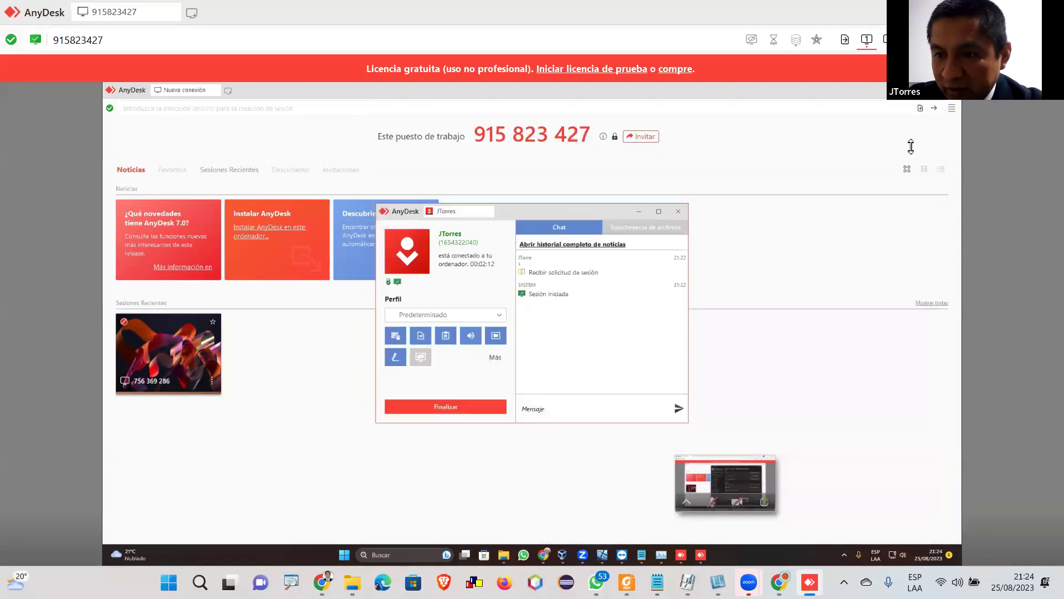
Step: Reopen the remote volume mixer, mute AnyDesk, and bring the remote AnyDesk window forward
click(850, 554)
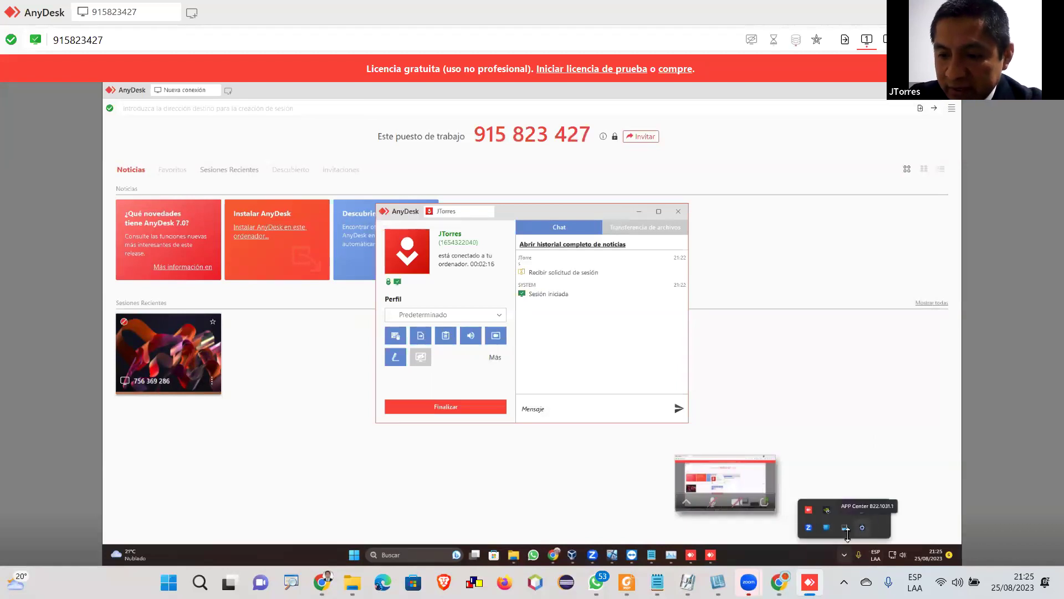
right_click(901, 554)
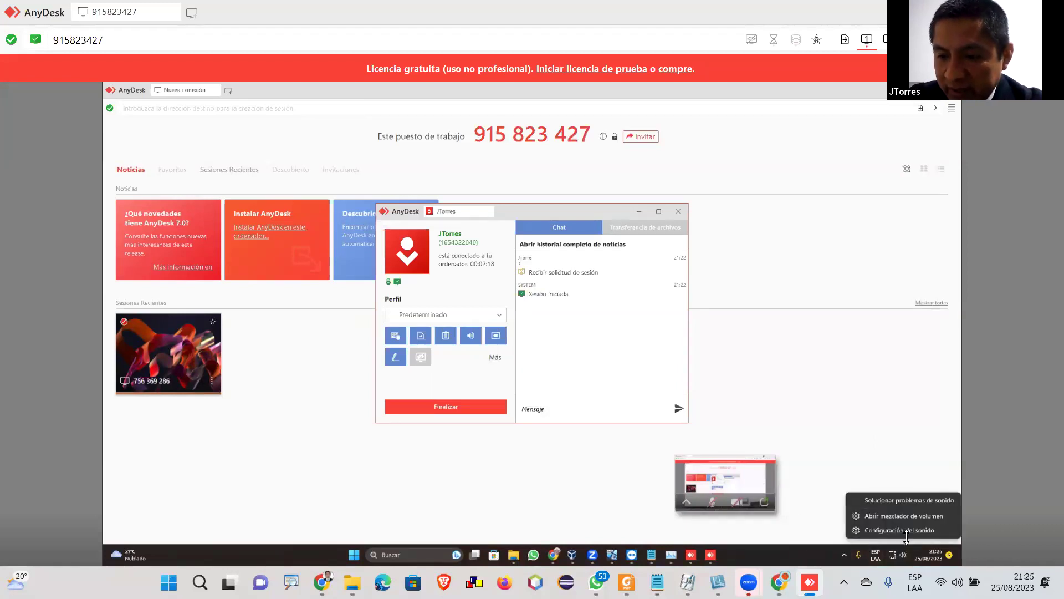
click(909, 523)
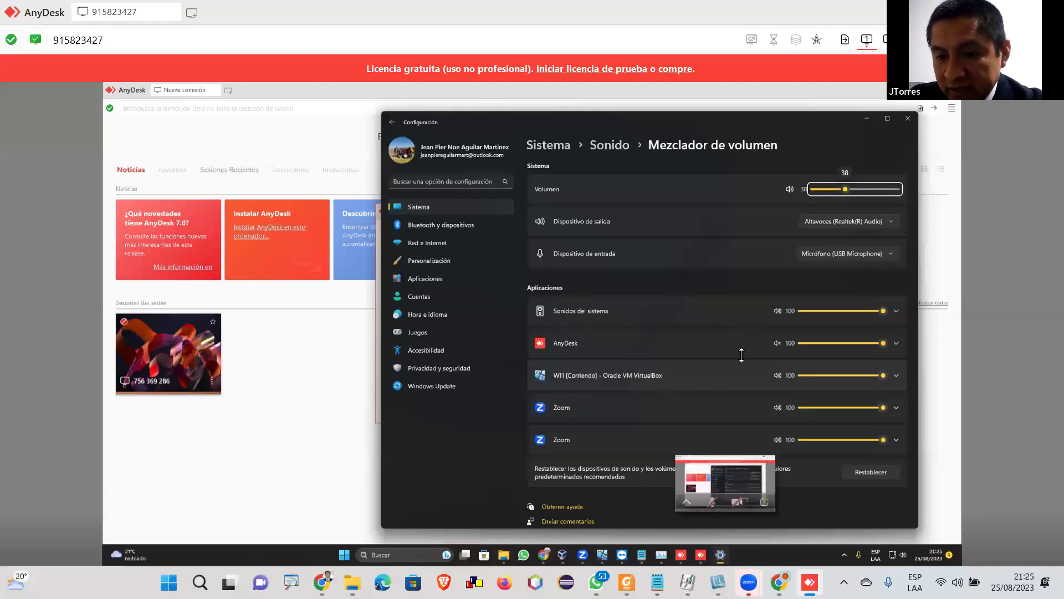
click(777, 343)
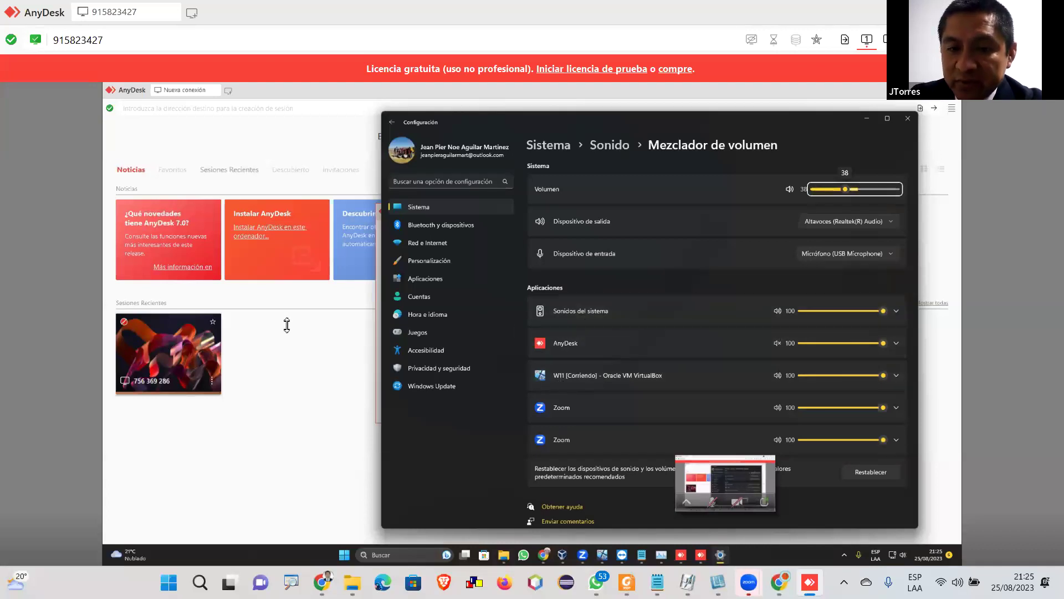
click(333, 353)
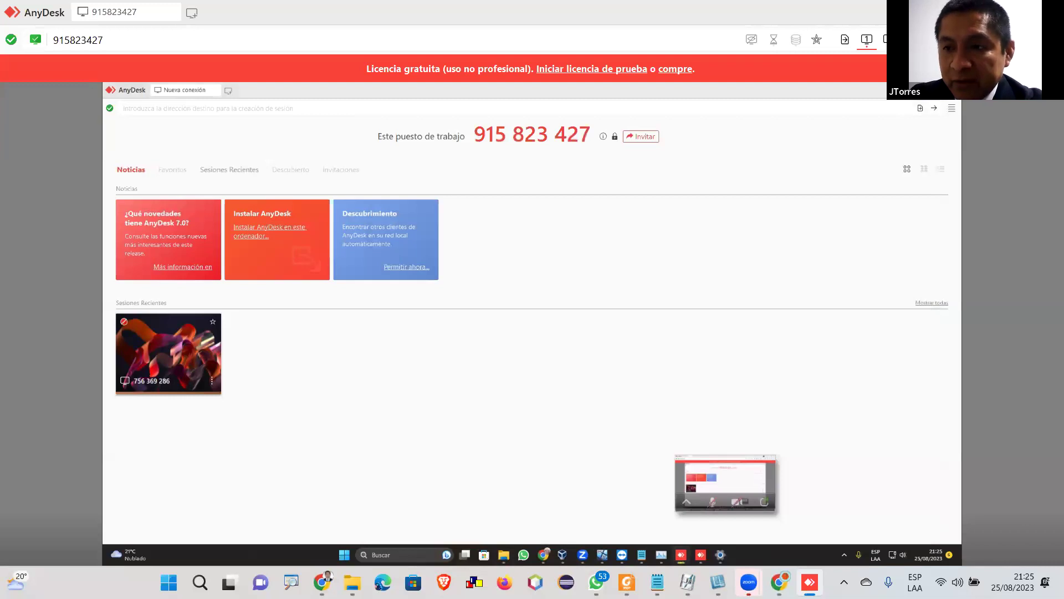
Step: Bring the remote Settings window with the volume mixer back to the front
click(720, 554)
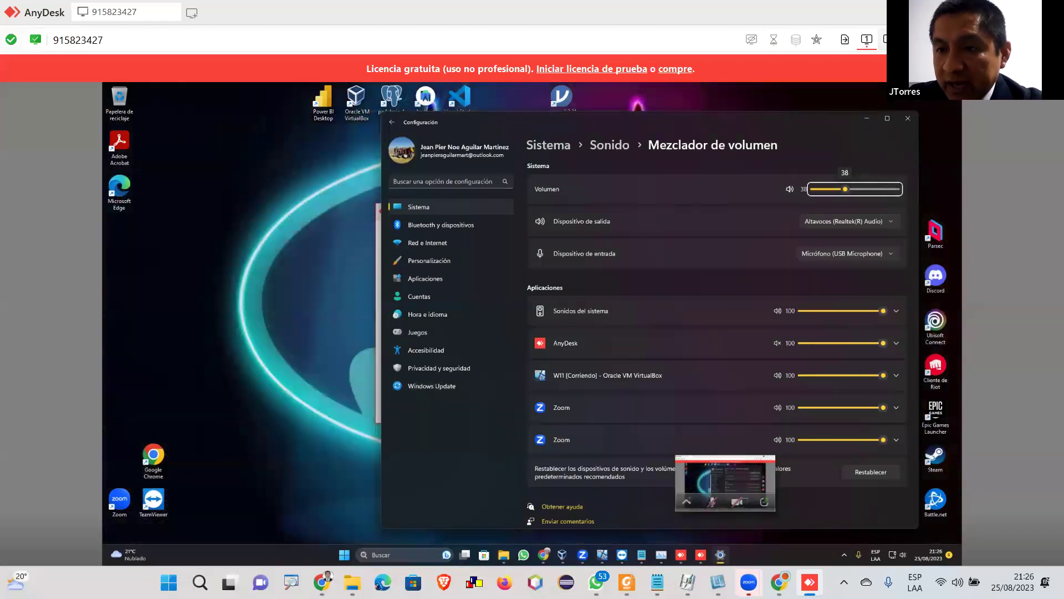
Step: Try the session display options and settle on the Reducido view mode
click(867, 40)
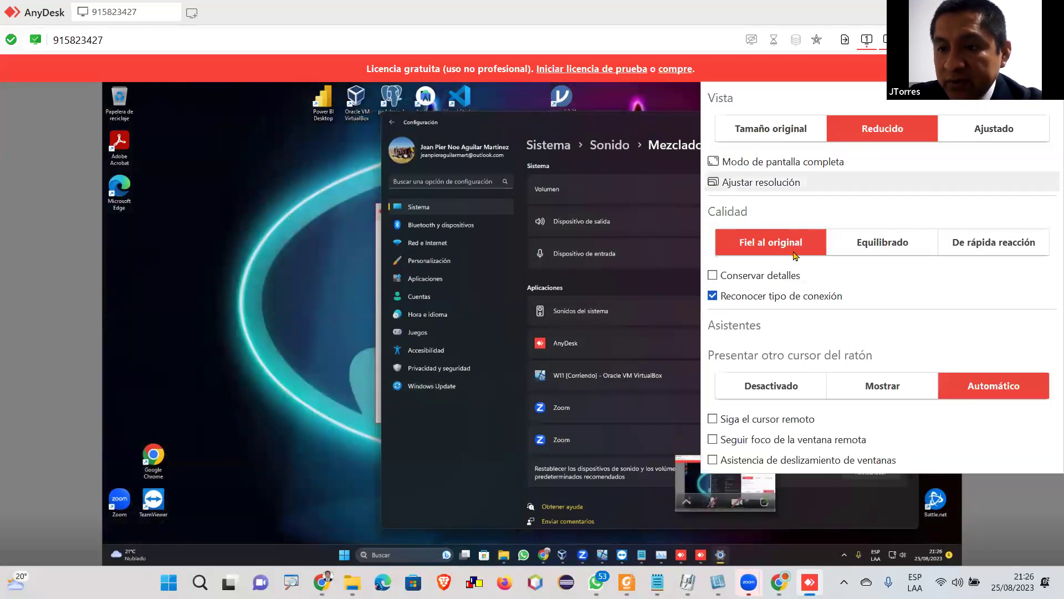
click(726, 127)
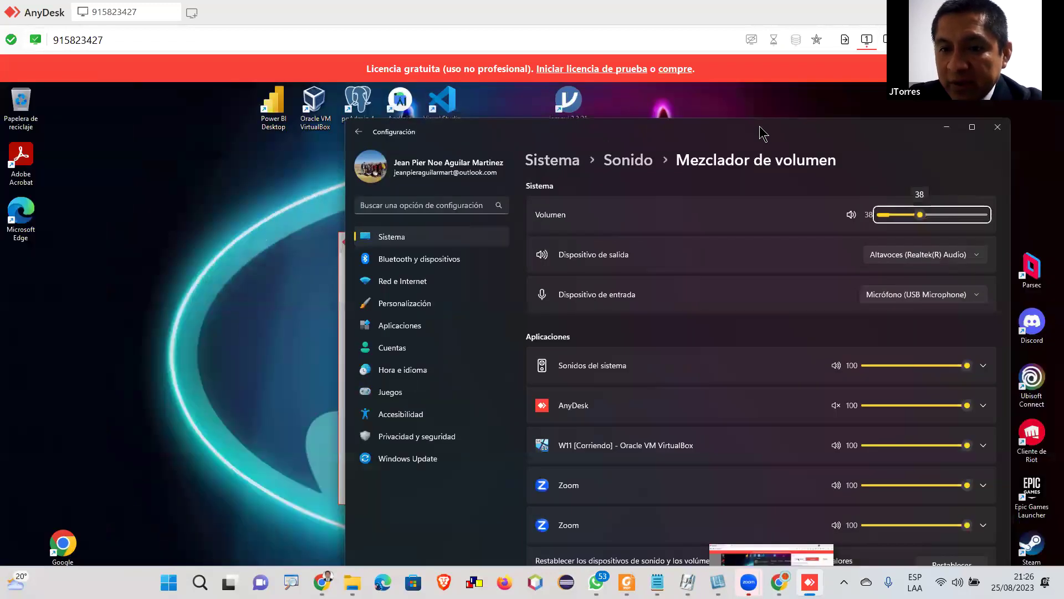
click(867, 39)
click(896, 129)
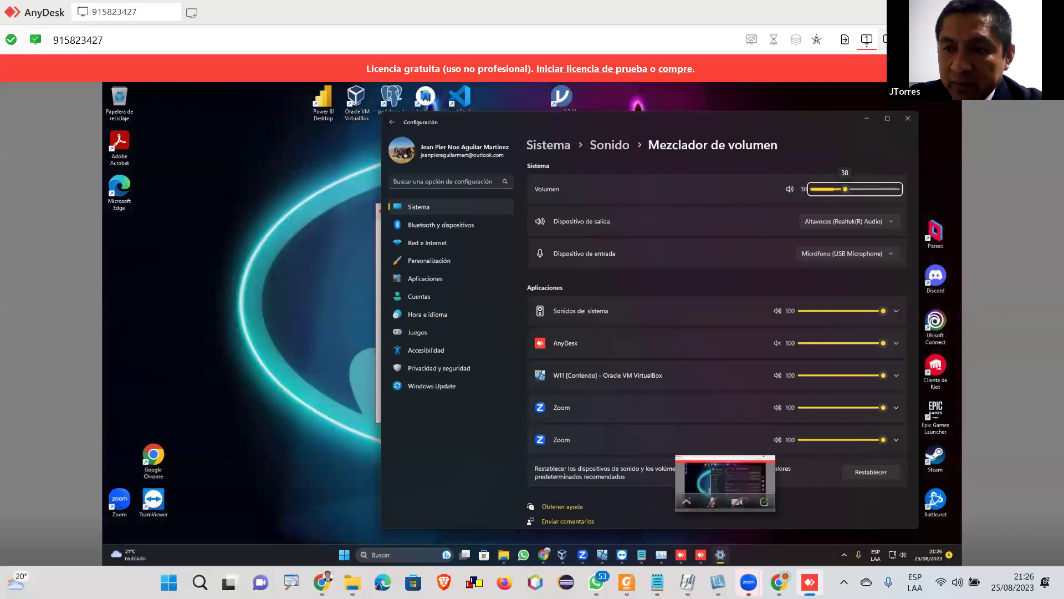
click(867, 39)
click(942, 138)
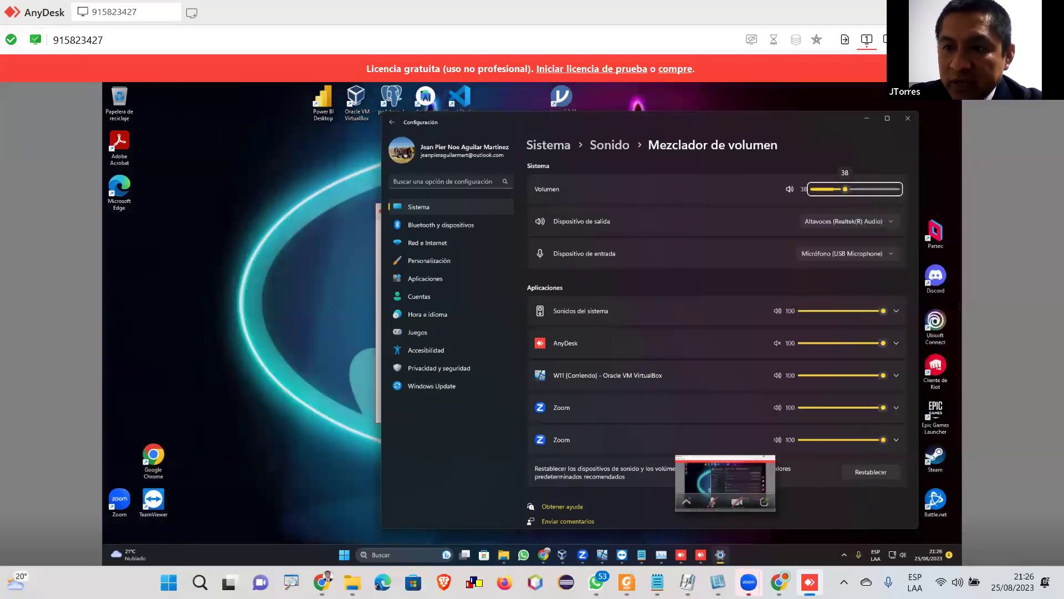
click(868, 40)
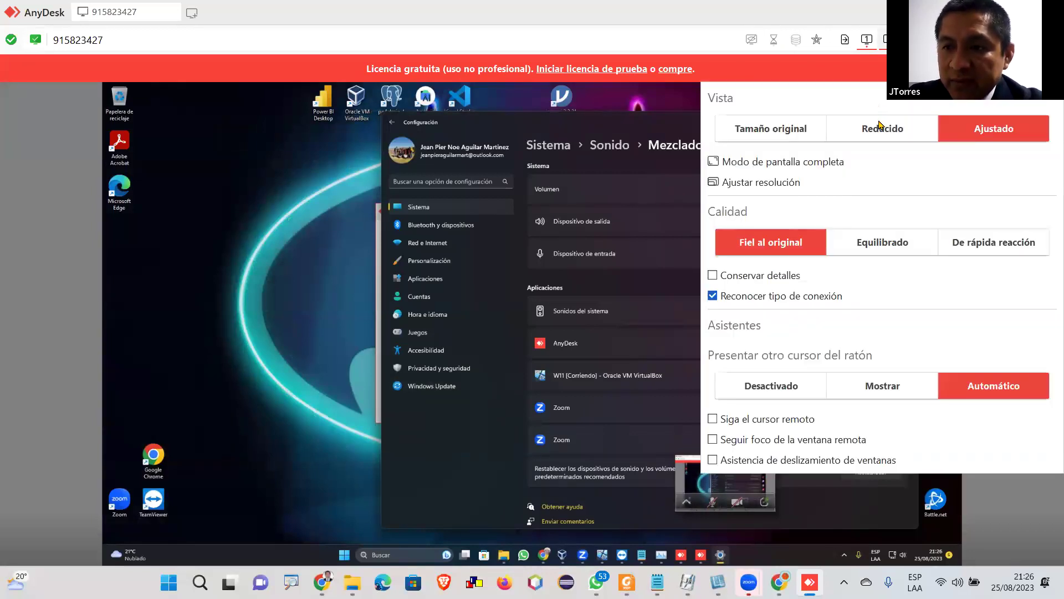
click(880, 126)
click(868, 40)
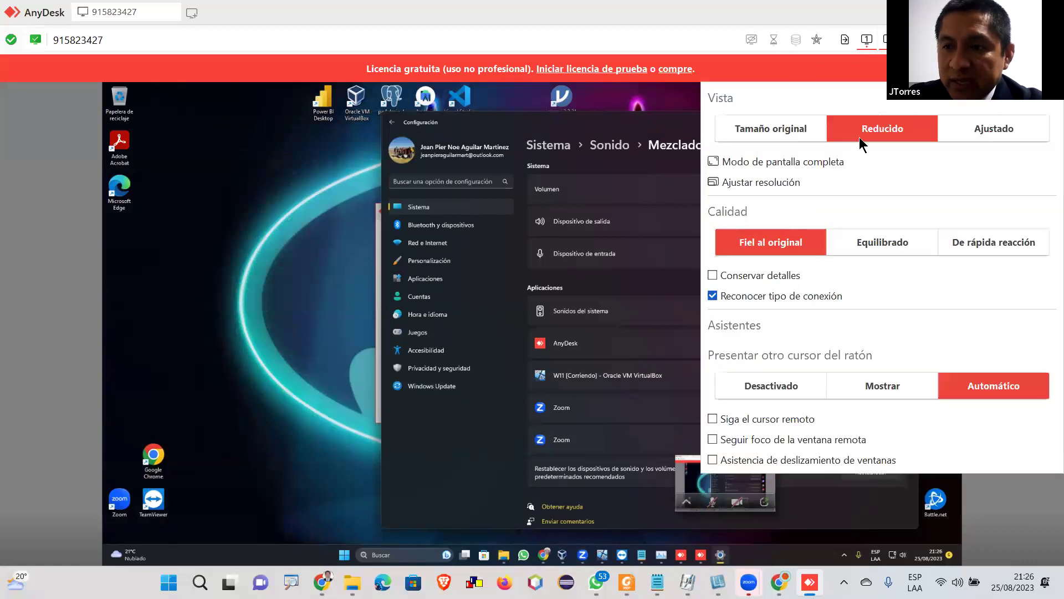
click(655, 436)
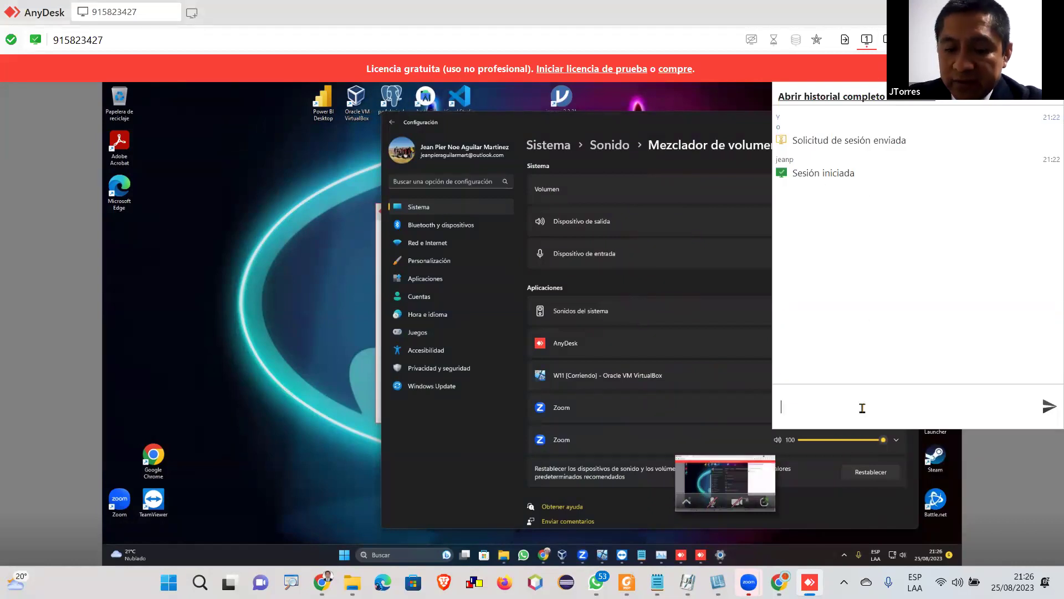
Step: Send 'hola' in the session chat, then bring up the Acciones menu's keyboard-mapping options
text(la)
key(Return)
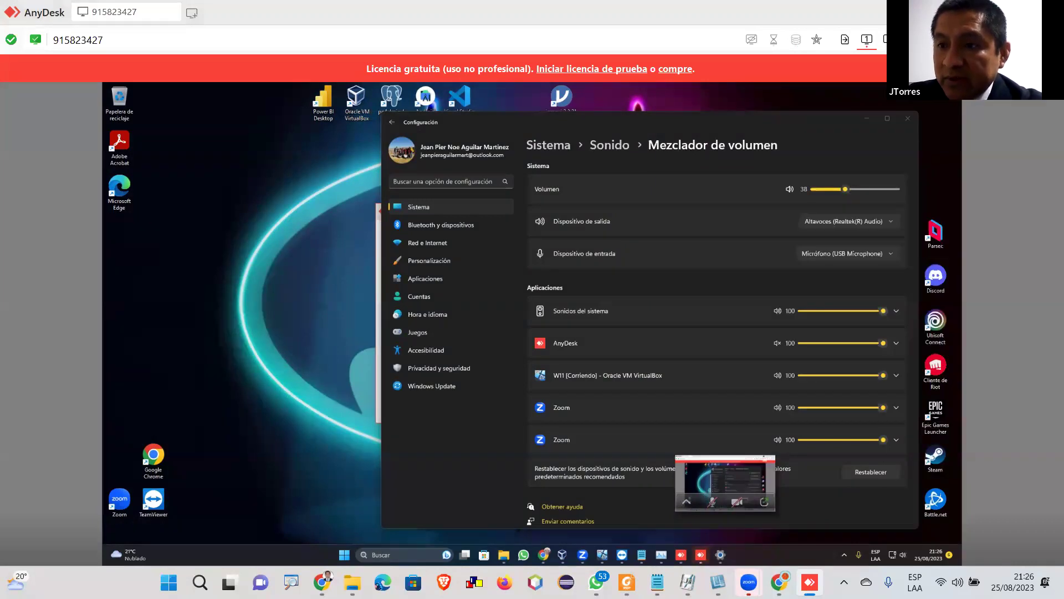
click(909, 38)
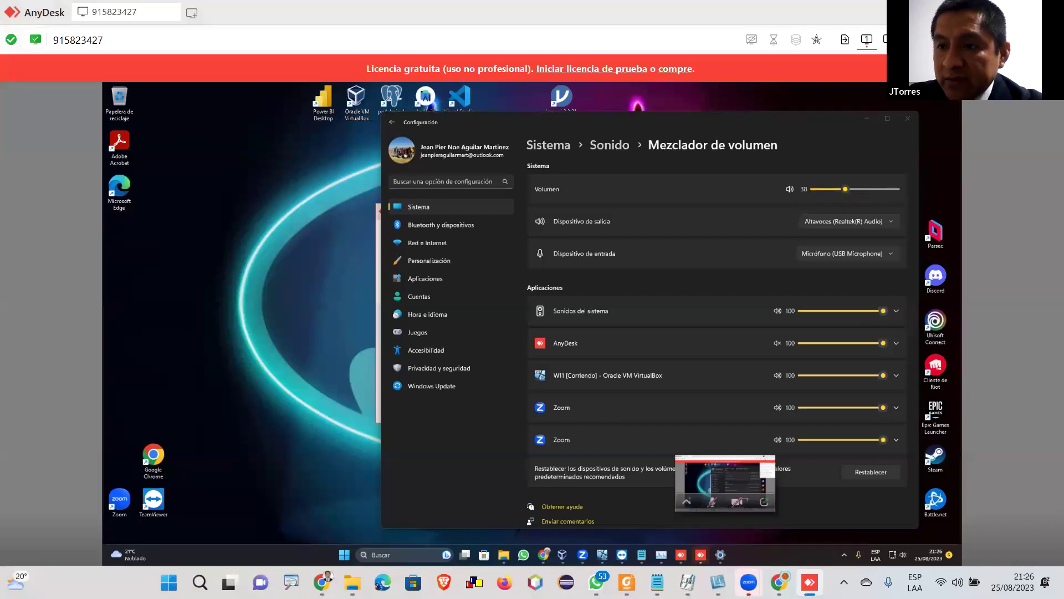
click(931, 39)
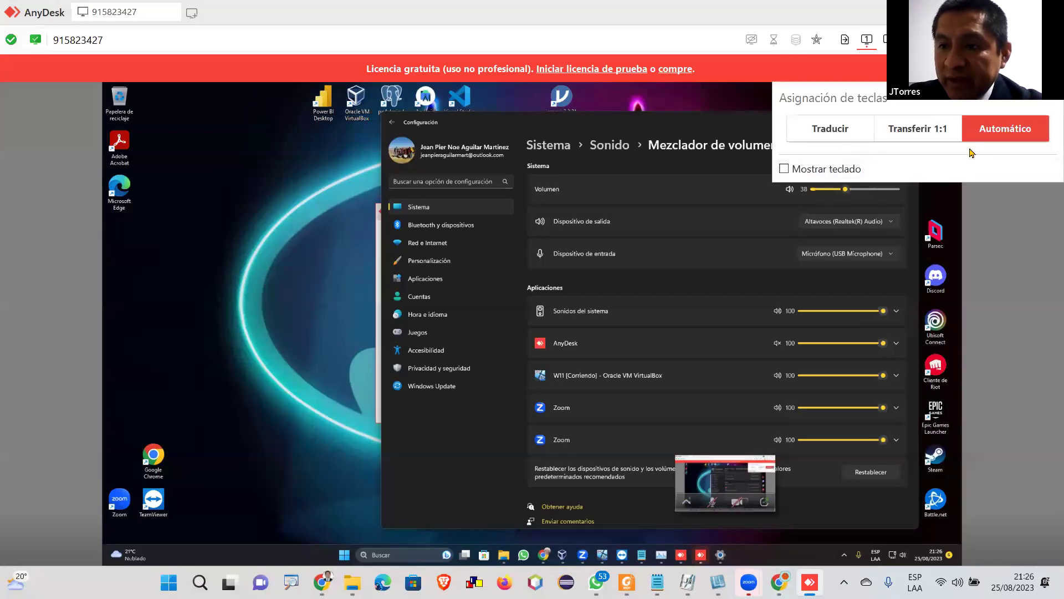
Step: Check the permissions dropdown, then choose the whiteboard's rectangle drawing tool
click(909, 39)
click(909, 39)
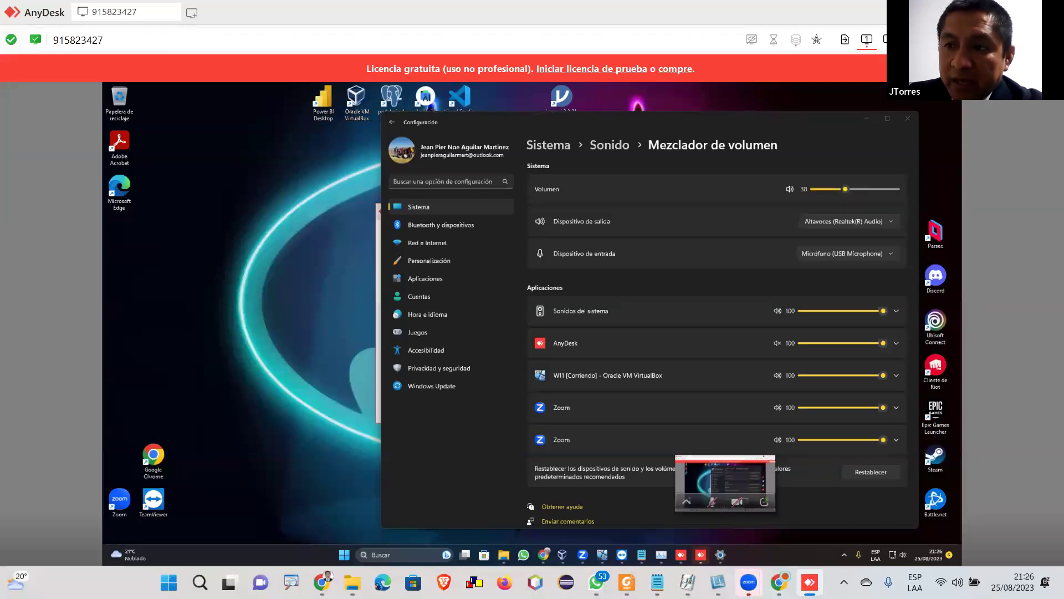
mouse_move(1048, 254)
click(1049, 192)
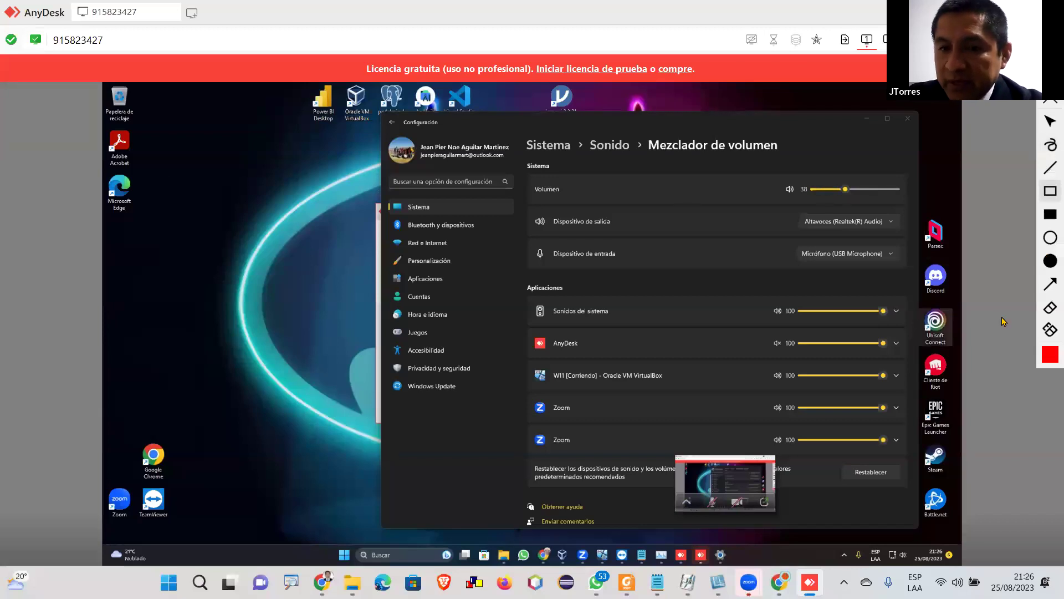
Step: Draw two rectangles on the remote desktop, then close the annotation tools to clear them
drag(258, 312, 340, 381)
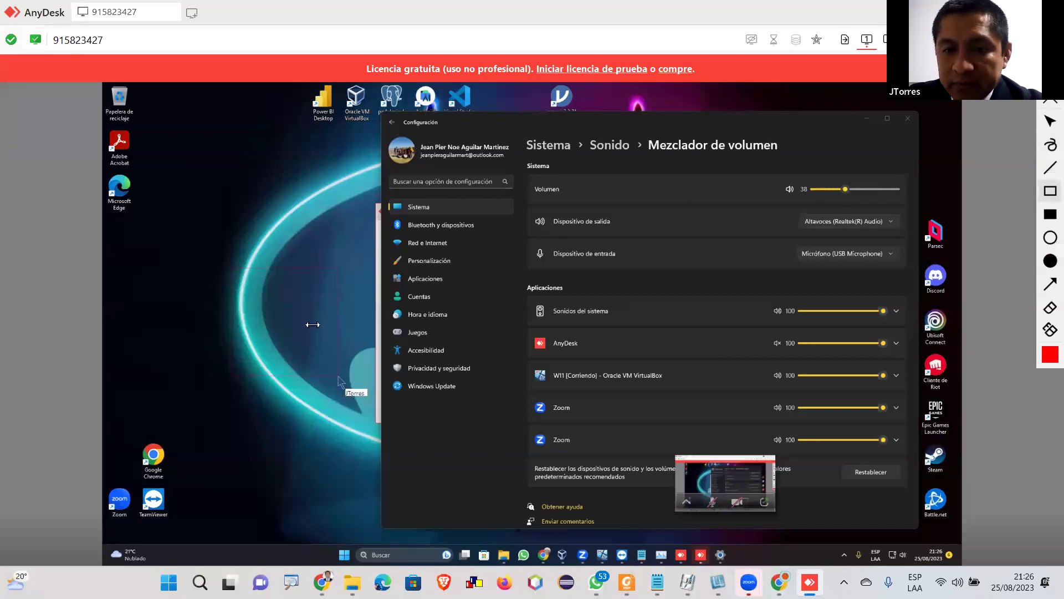
drag(198, 211, 291, 292)
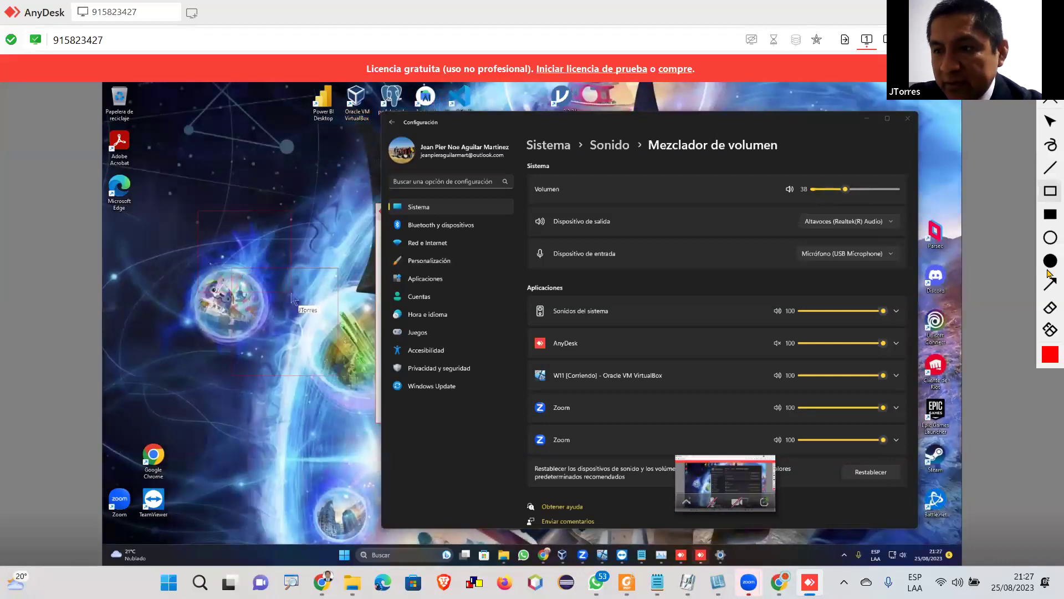
click(1049, 99)
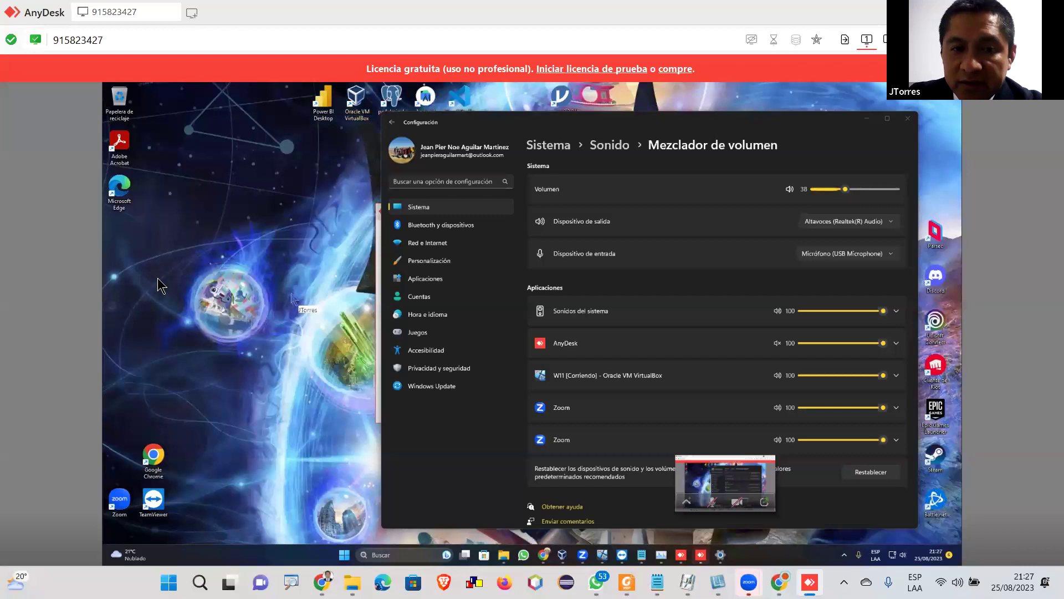
Step: Select and deselect the top desktop icons, then toggle AnyDesk's mute in the volume mixer
drag(161, 266, 111, 91)
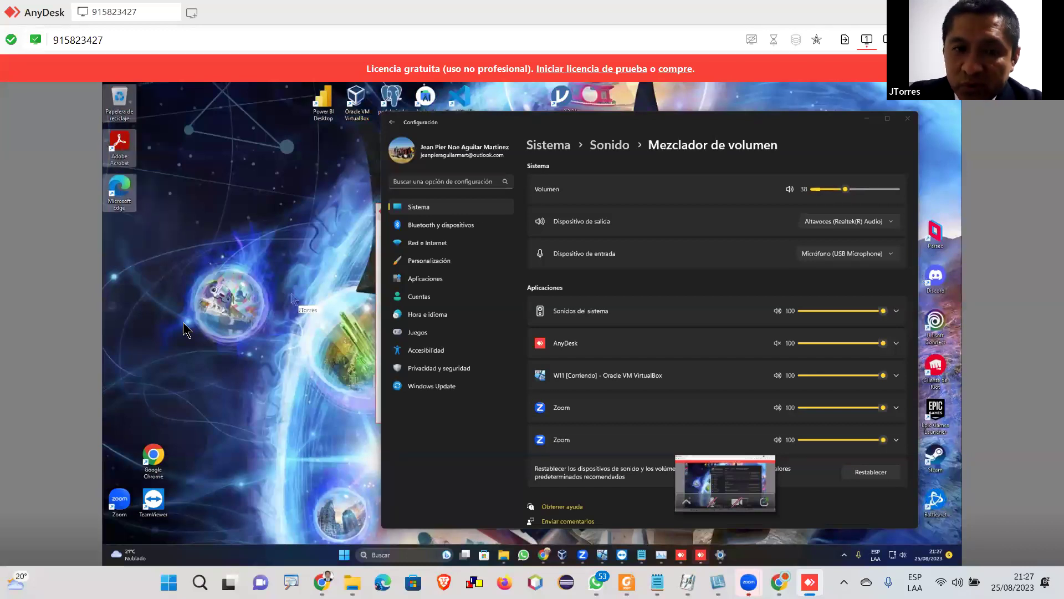
click(198, 265)
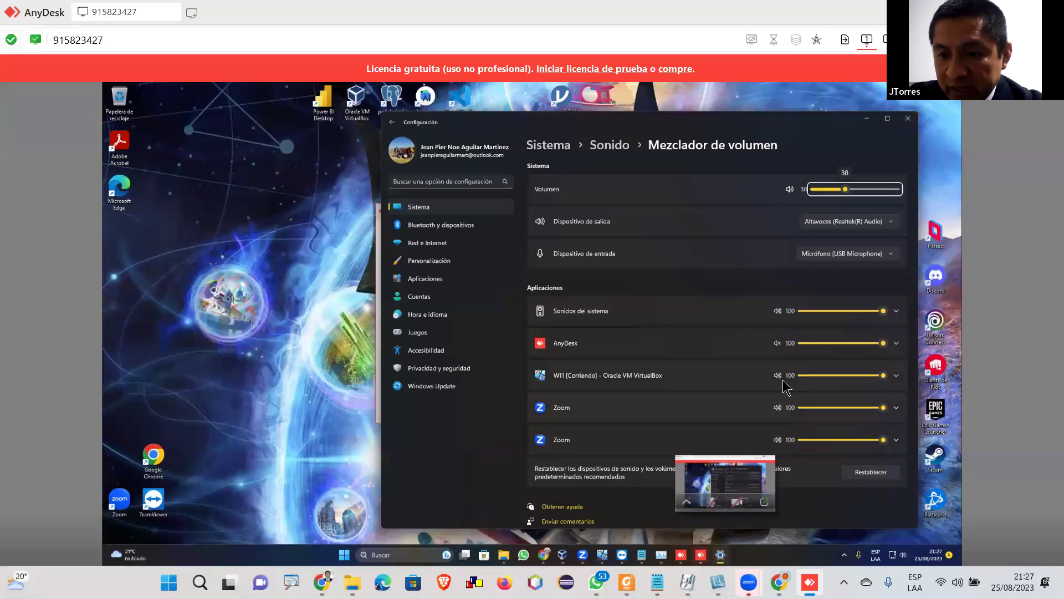
click(777, 344)
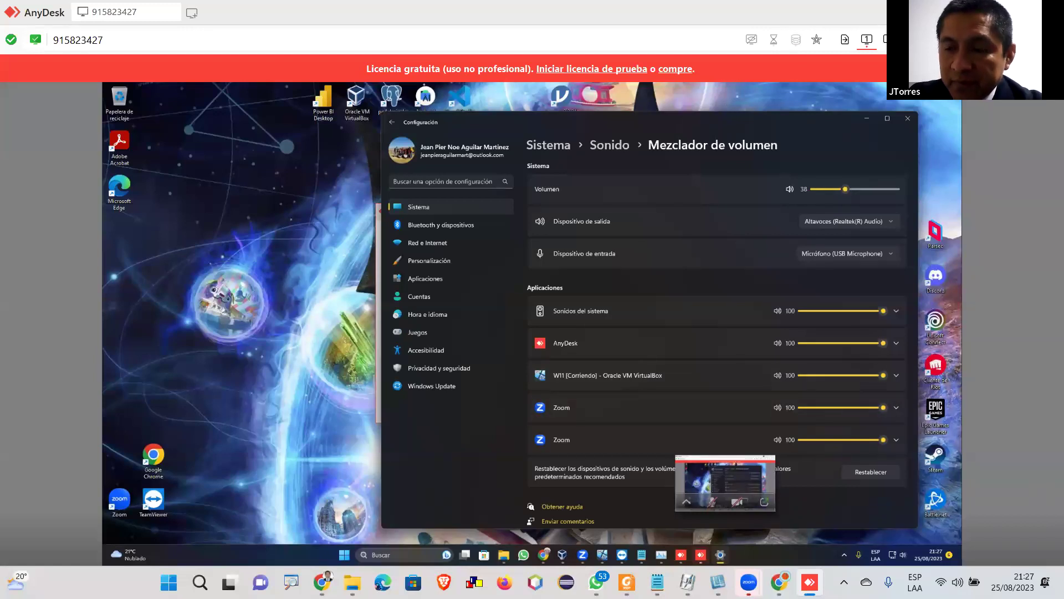
click(777, 343)
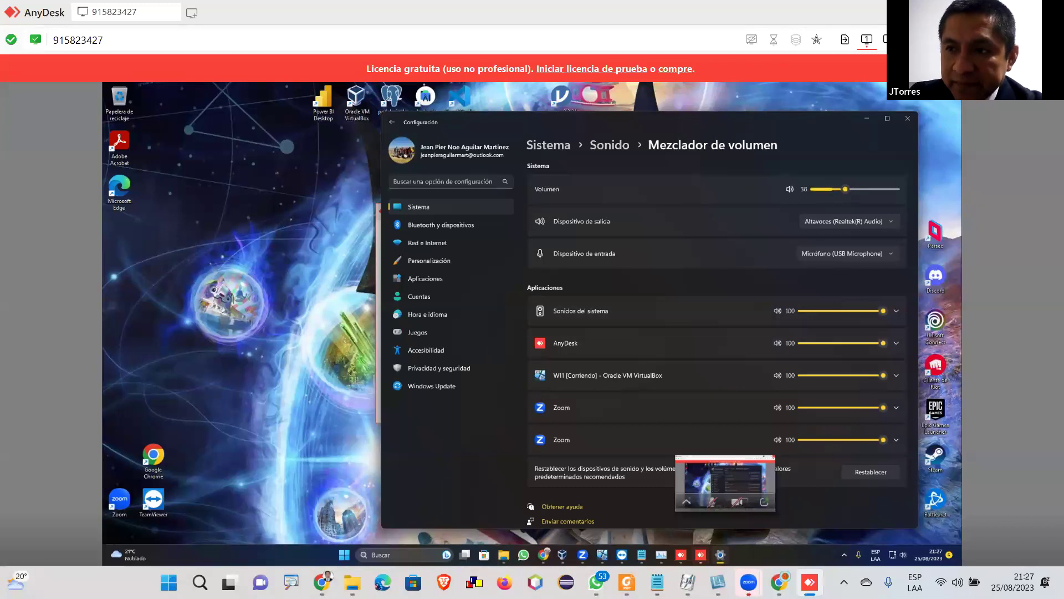
Step: Close the remote session and relaunch AnyDesk to its home screen with the recent session listed
key(alt+F4)
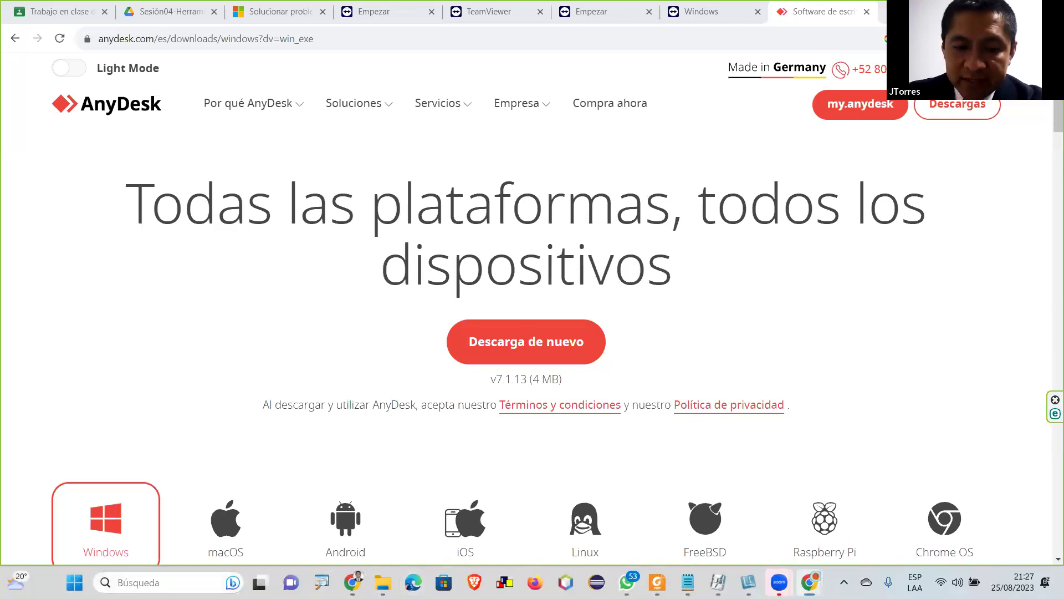
key(super+s)
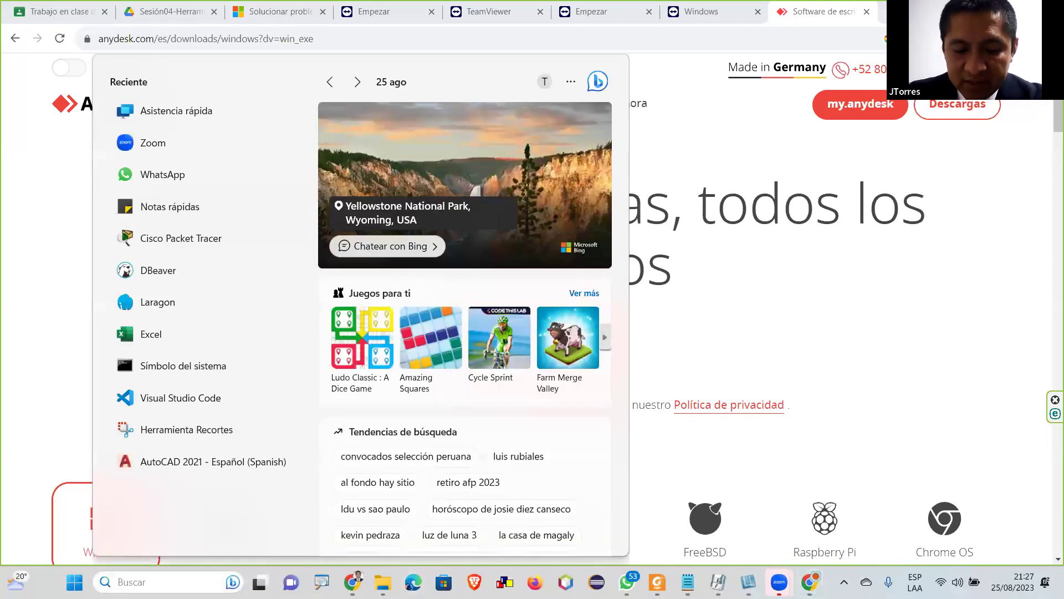
text(any)
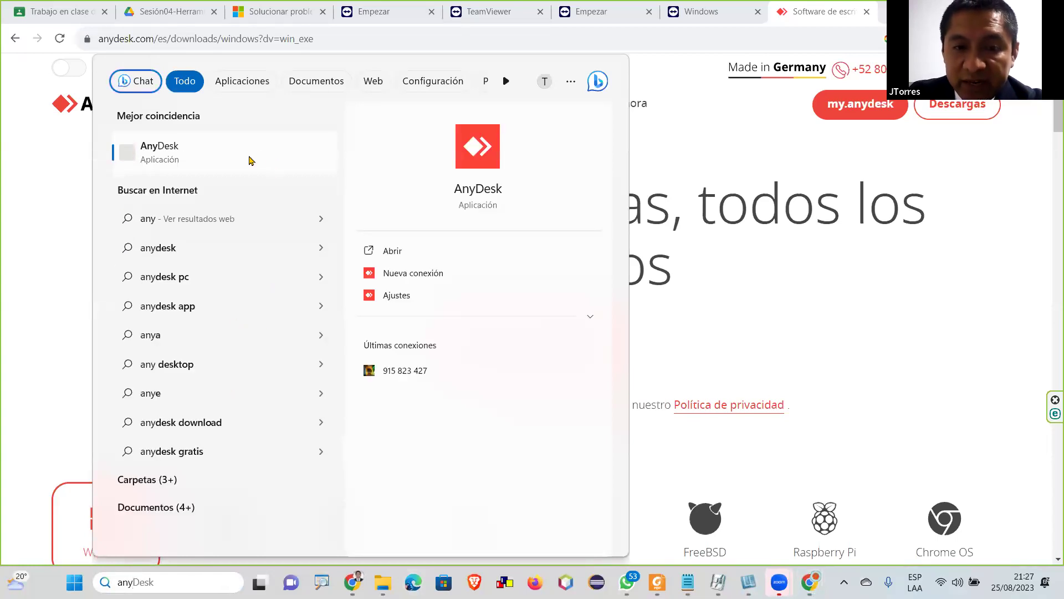
click(242, 161)
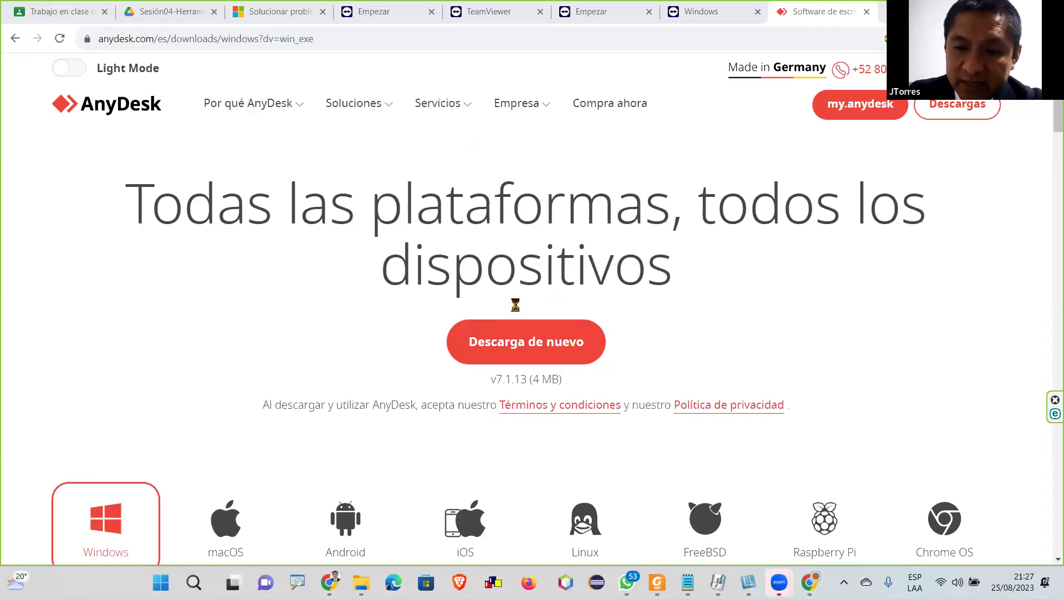
click(810, 582)
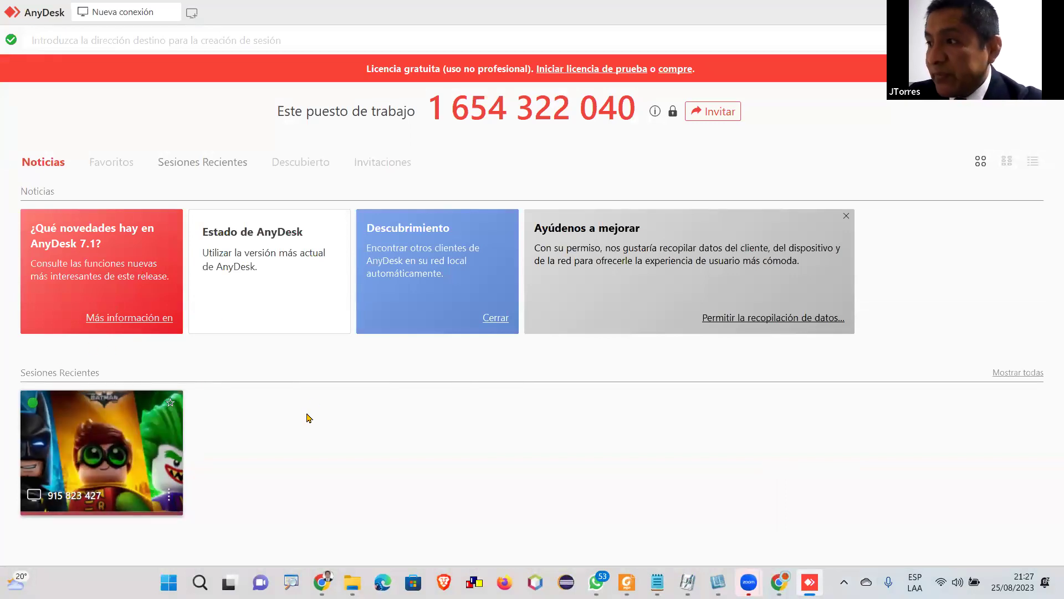
Step: Cancel the reconnection attempt, then remove the remote computer from recent sessions with Quitar
click(110, 442)
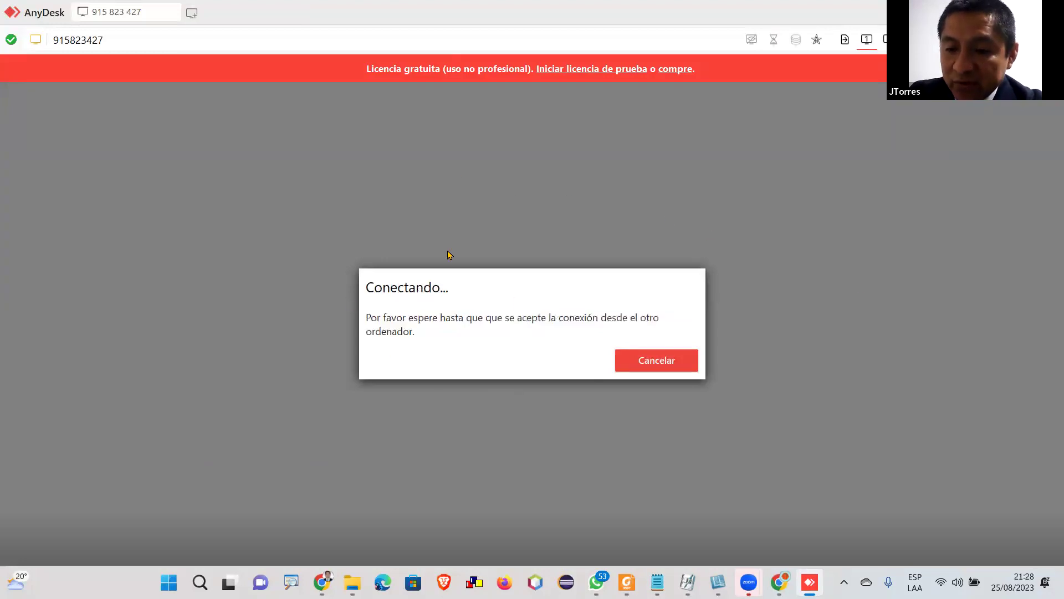
click(662, 361)
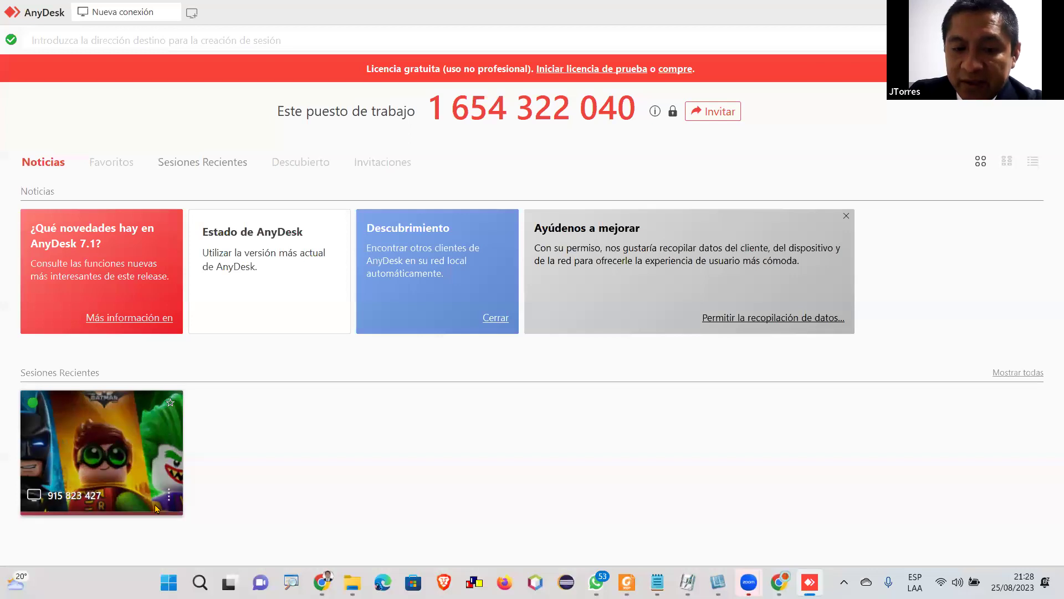
click(168, 496)
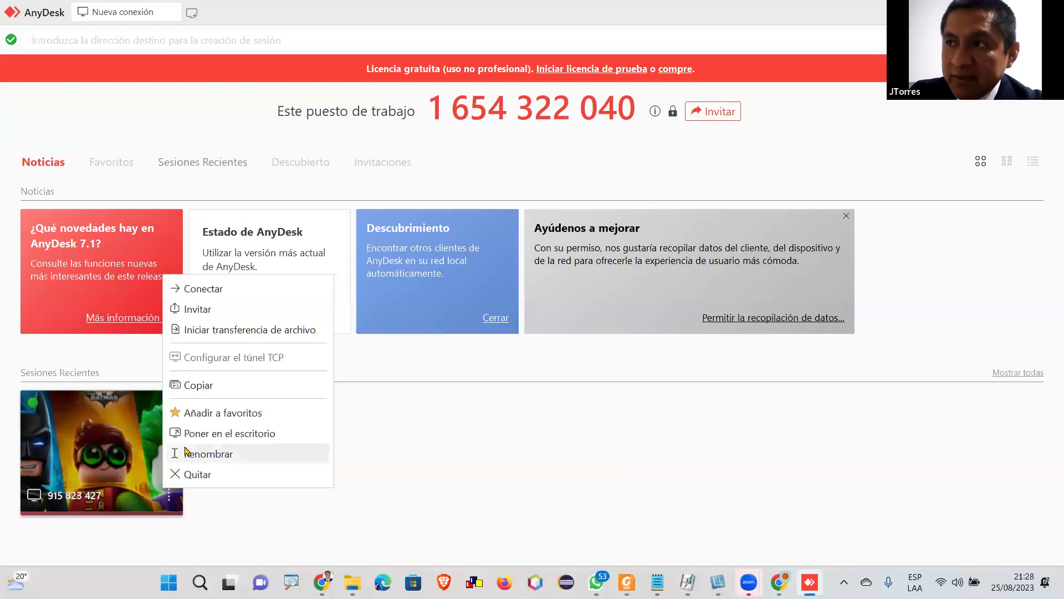
click(198, 474)
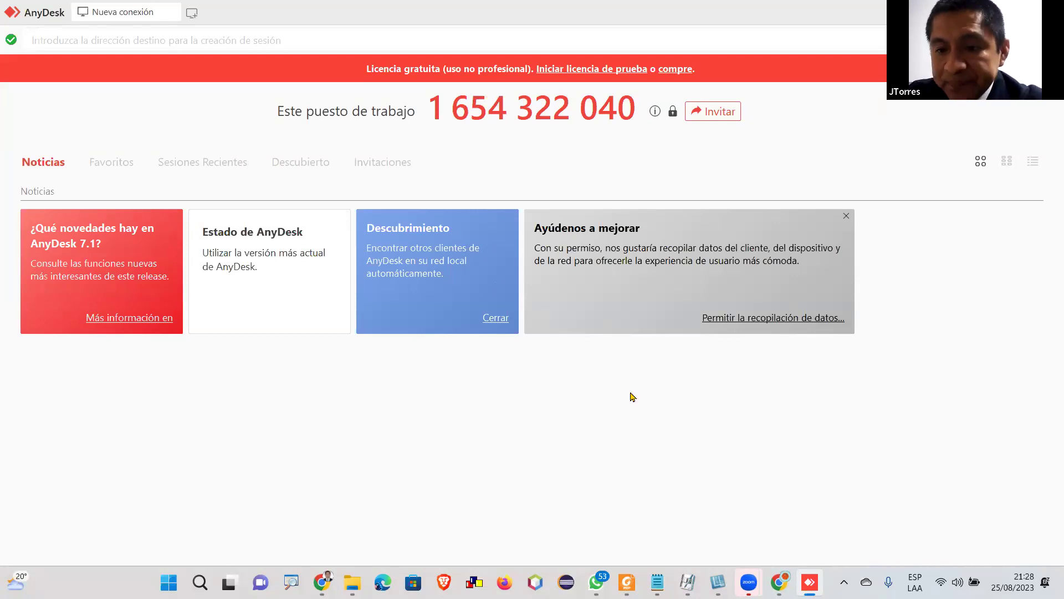
Step: Show the Práctica slide on page 22 in Foxit and select the 'Chrome Remote Desktop.' line
click(627, 582)
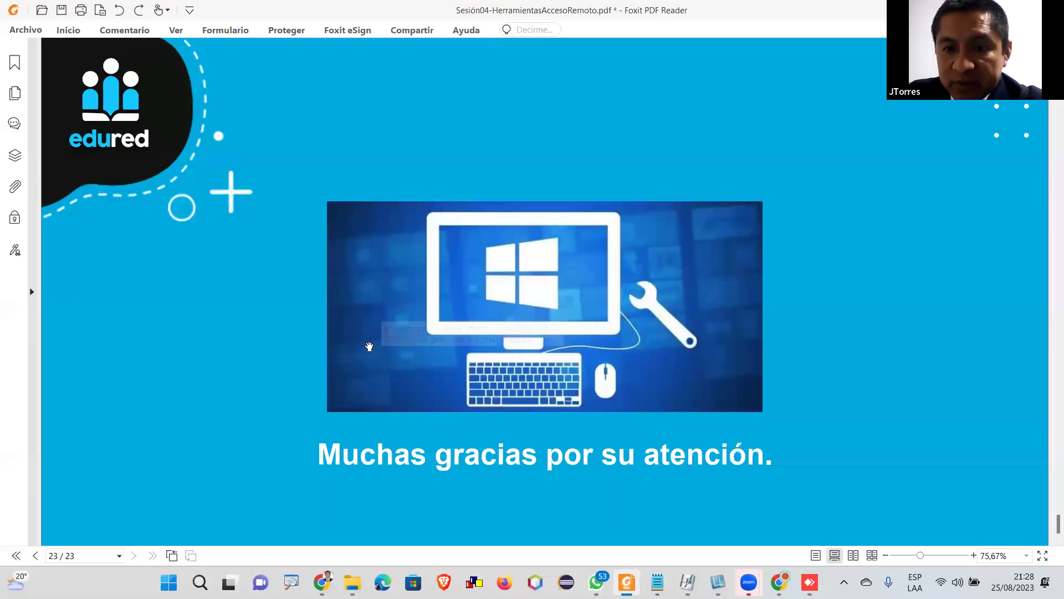
scroll(369, 347, up, 10)
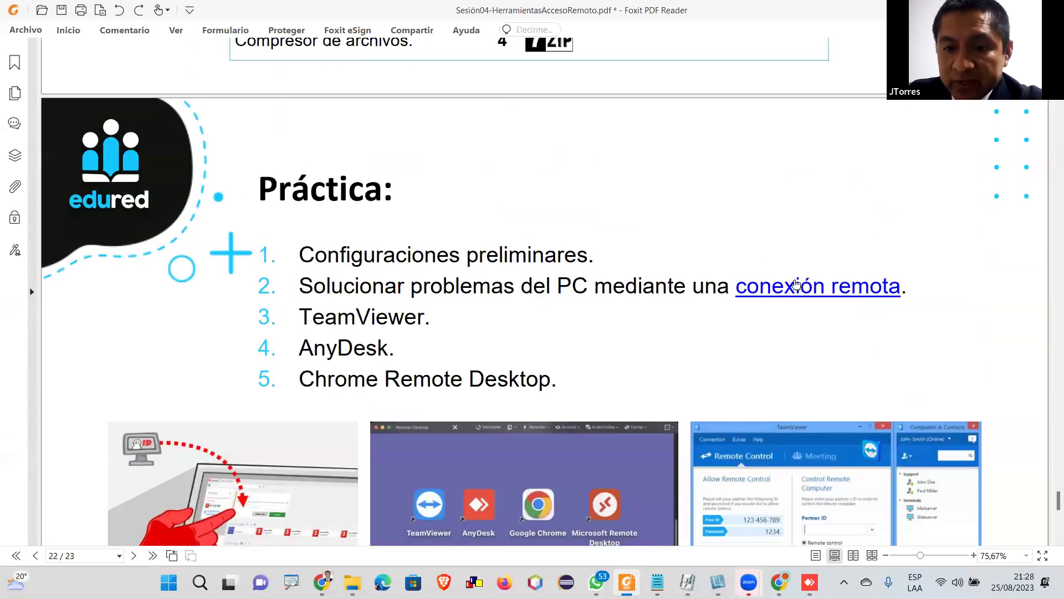
scroll(332, 332, down, 2)
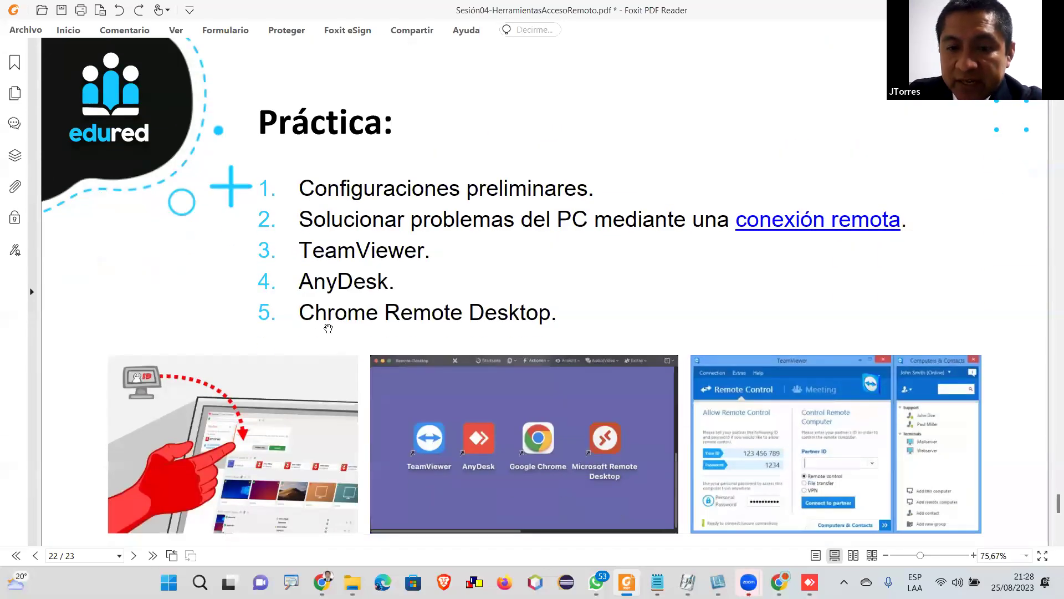
drag(297, 307, 552, 317)
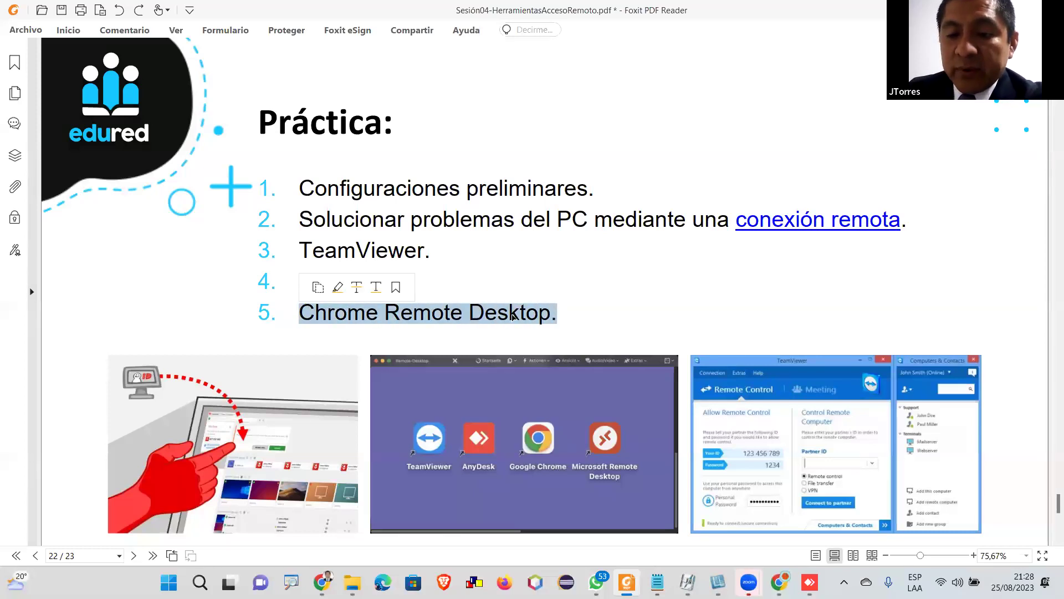
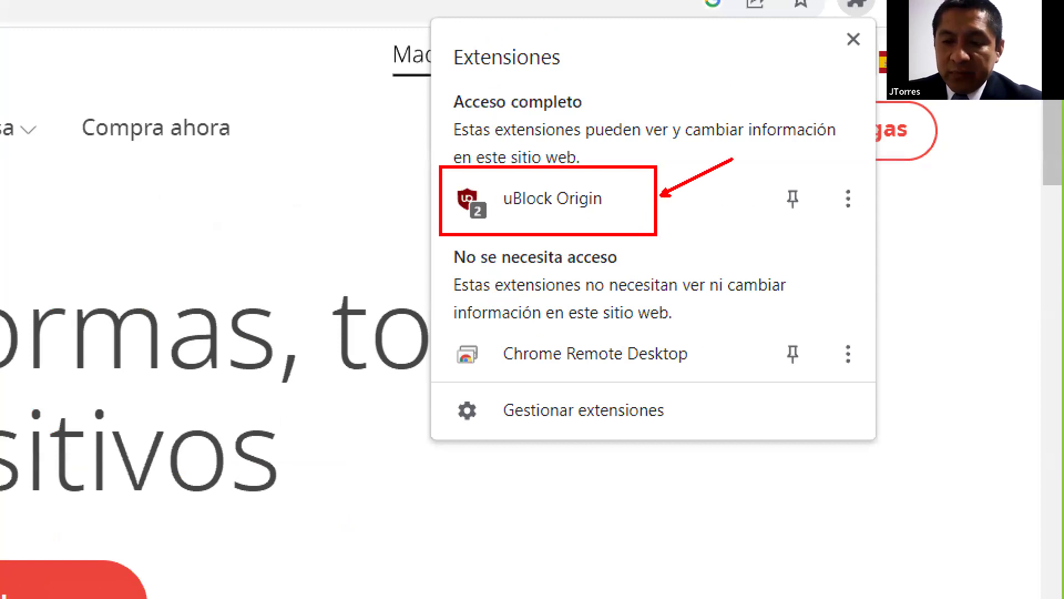
Step: Mark up the extensions list, crossing out uBlock Origin and boxing Chrome Remote Desktop
drag(603, 158, 473, 224)
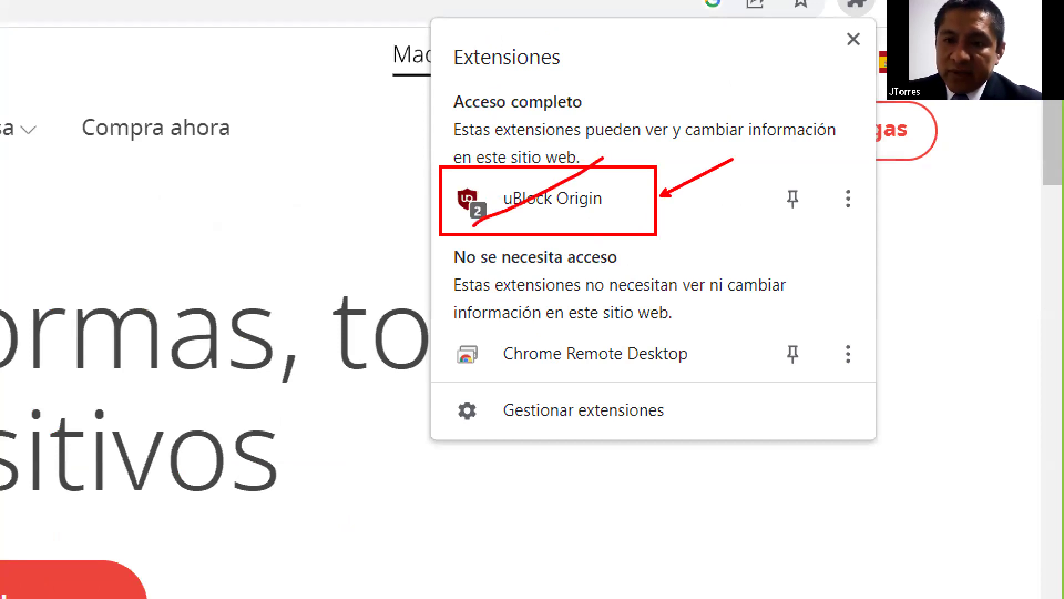
drag(485, 165, 628, 262)
mouse_move(448, 328)
mouse_down()
mouse_move(714, 379)
mouse_move(763, 327)
mouse_up()
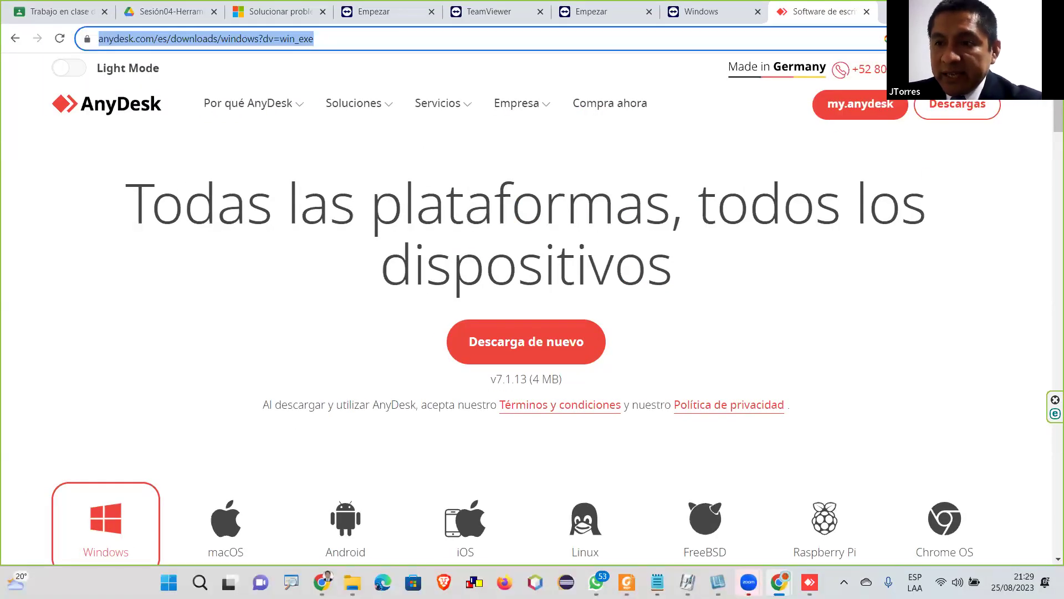
Step: Uninstall Chrome Remote Desktop from Chrome via its extension menu
click(961, 38)
click(954, 218)
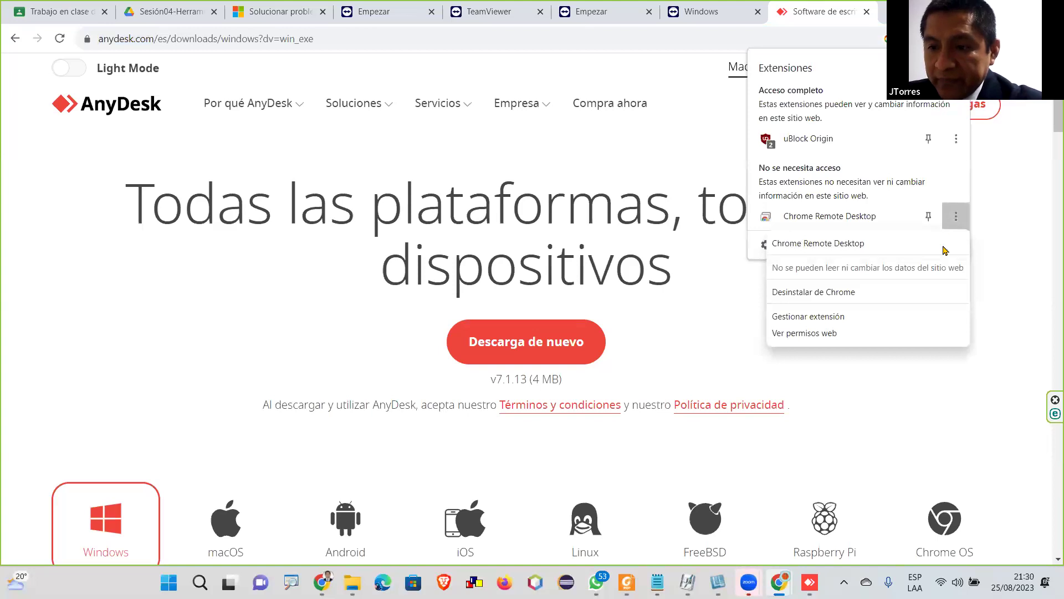
click(834, 293)
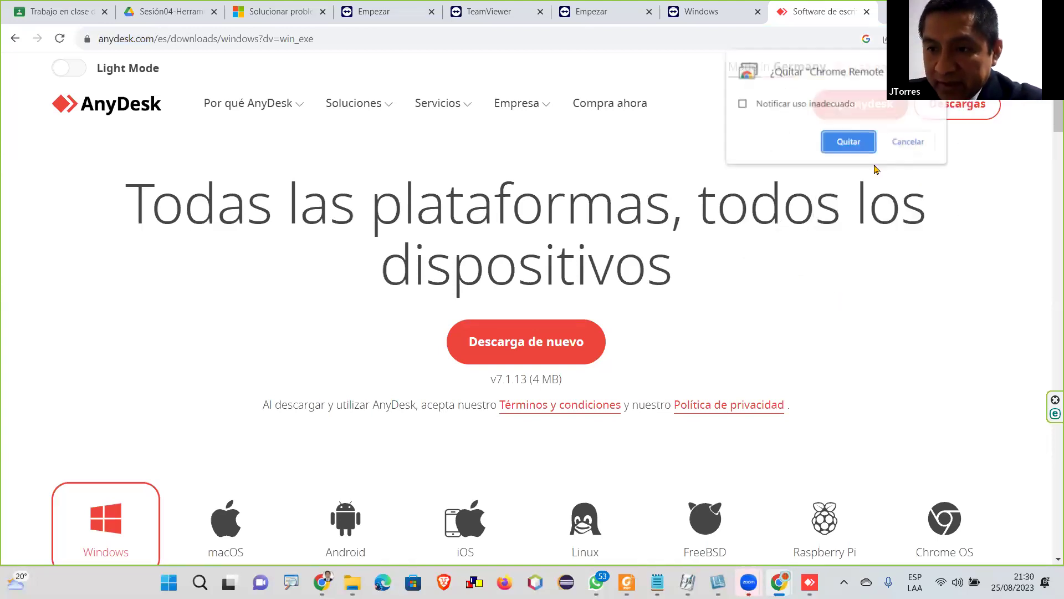
click(848, 141)
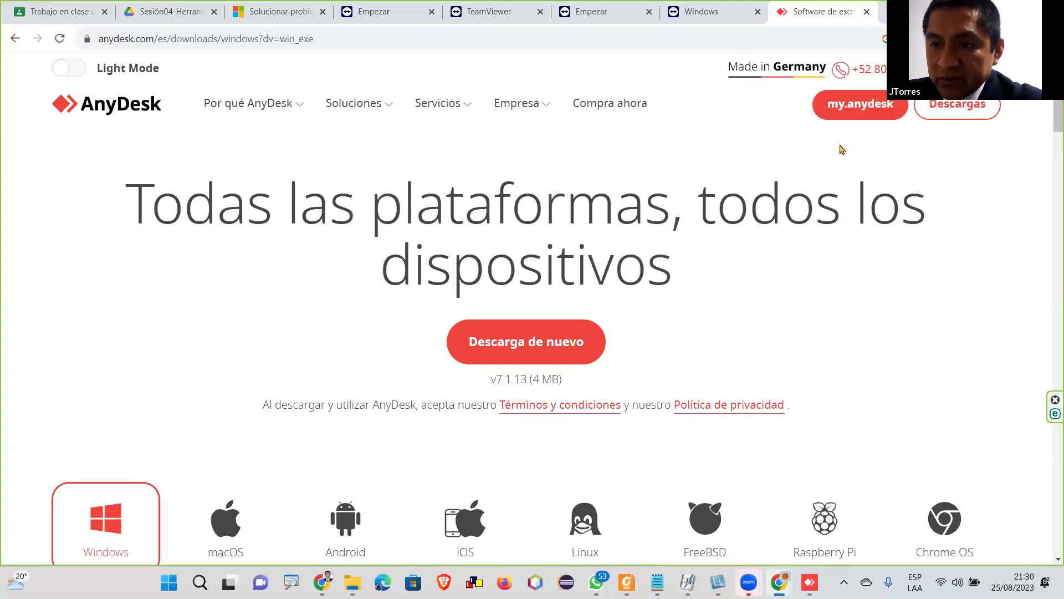
Step: Open the Gestionar extensiones page from the extensions menu
key(ctrl+l)
click(960, 38)
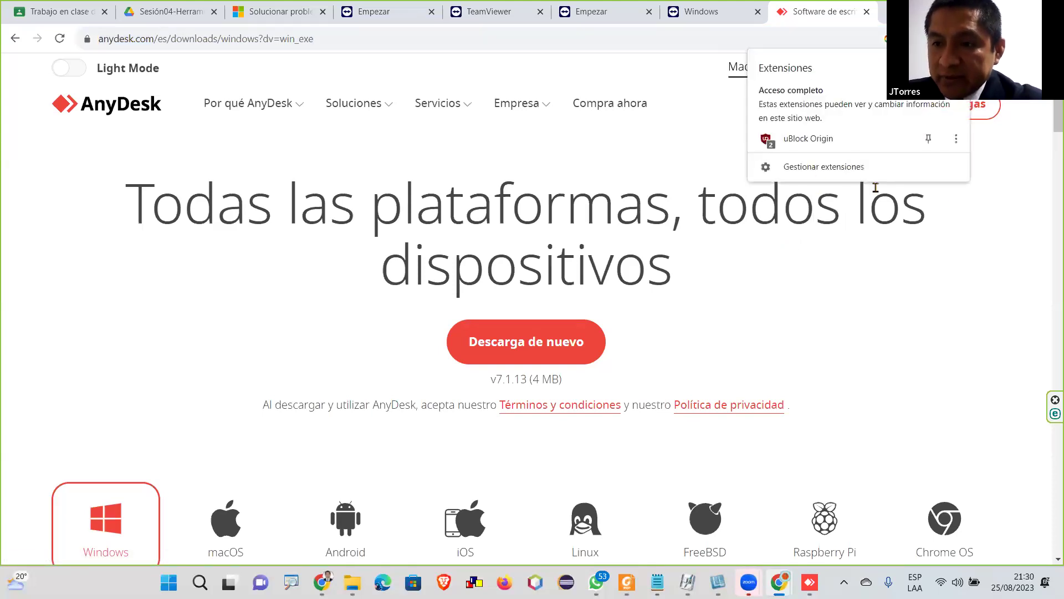
click(813, 168)
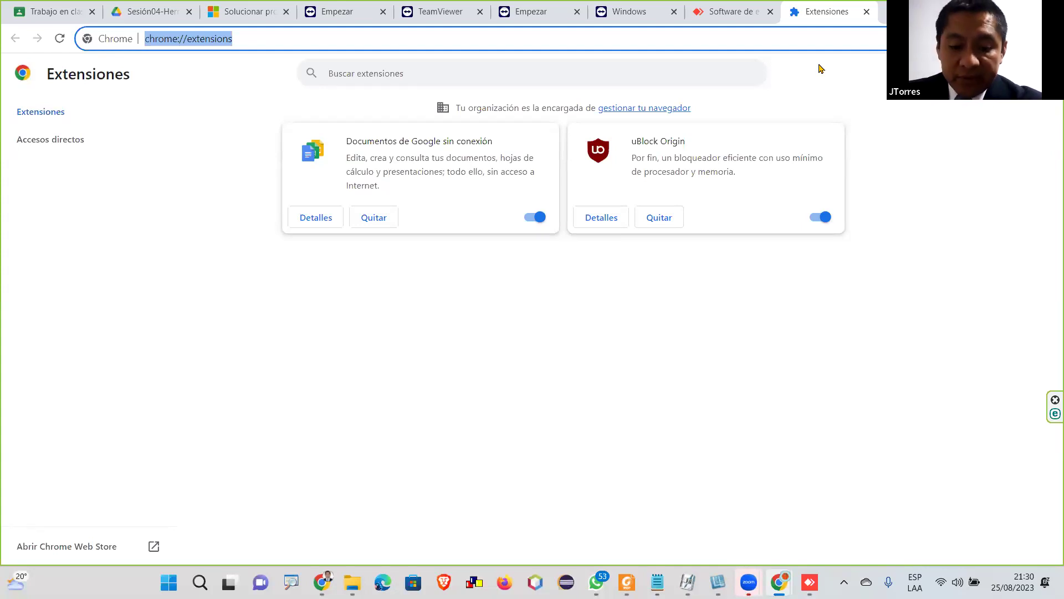
Step: Search Google for 'chrome web store' and scroll through the results
text(chrome )
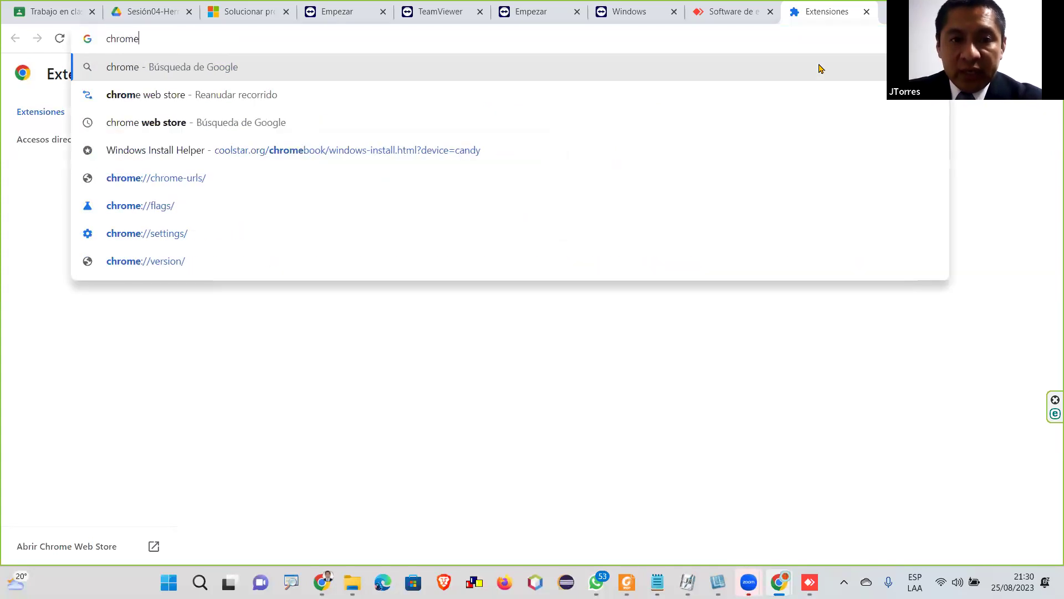
text(web s)
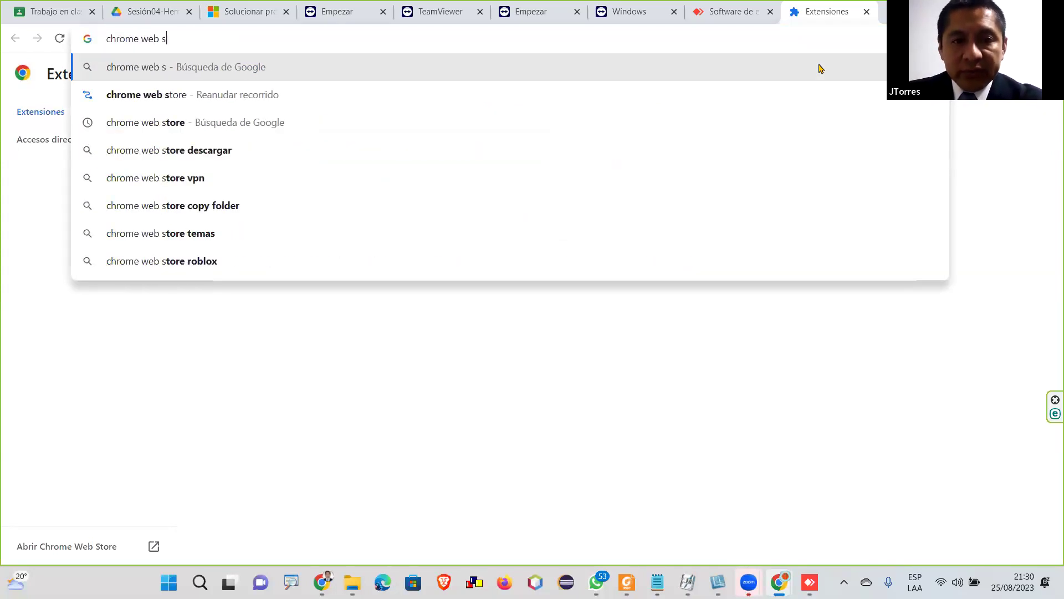
text(tore)
key(Return)
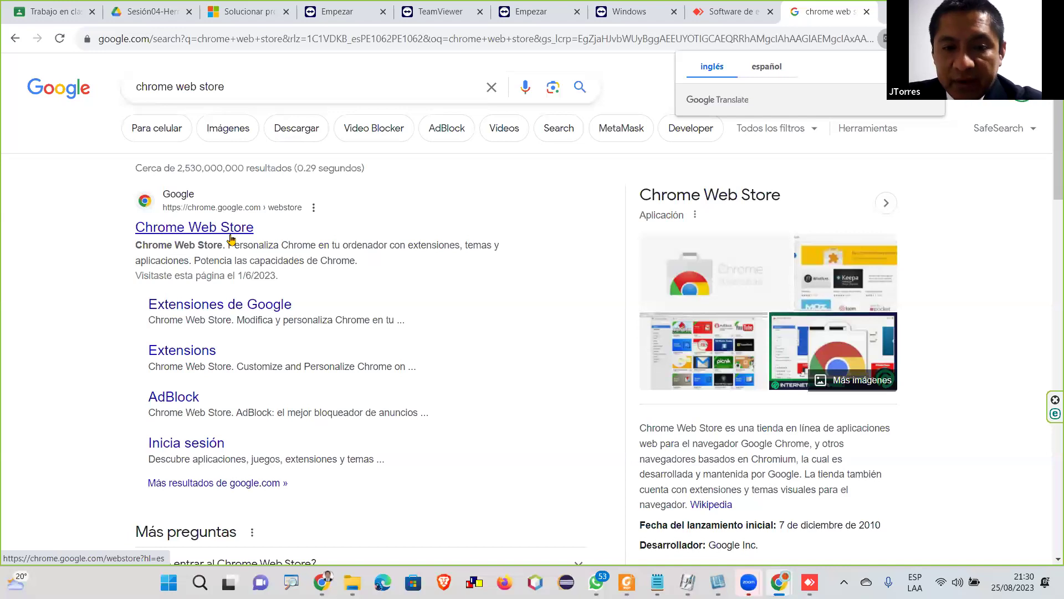
scroll(200, 170, down, 1)
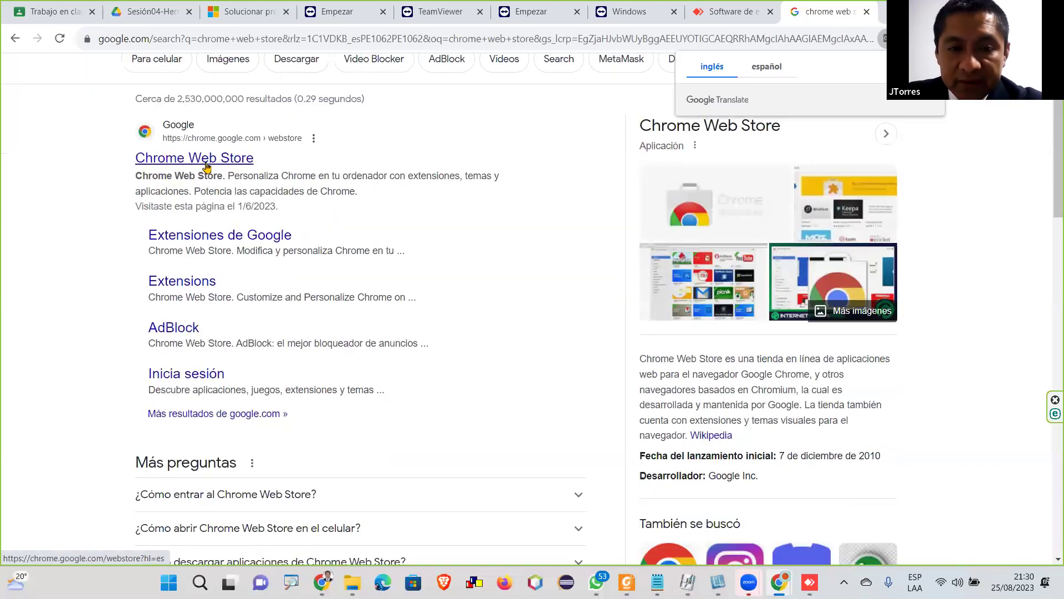
Step: Open the Chrome Web Store result and browse its Extensiones home page
click(206, 166)
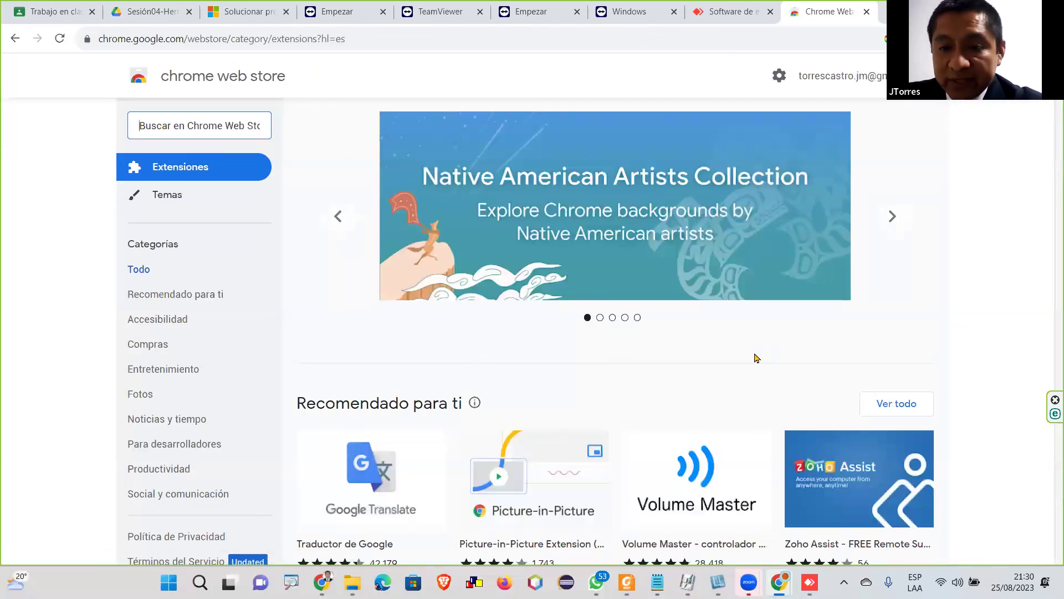
scroll(756, 357, down, 4)
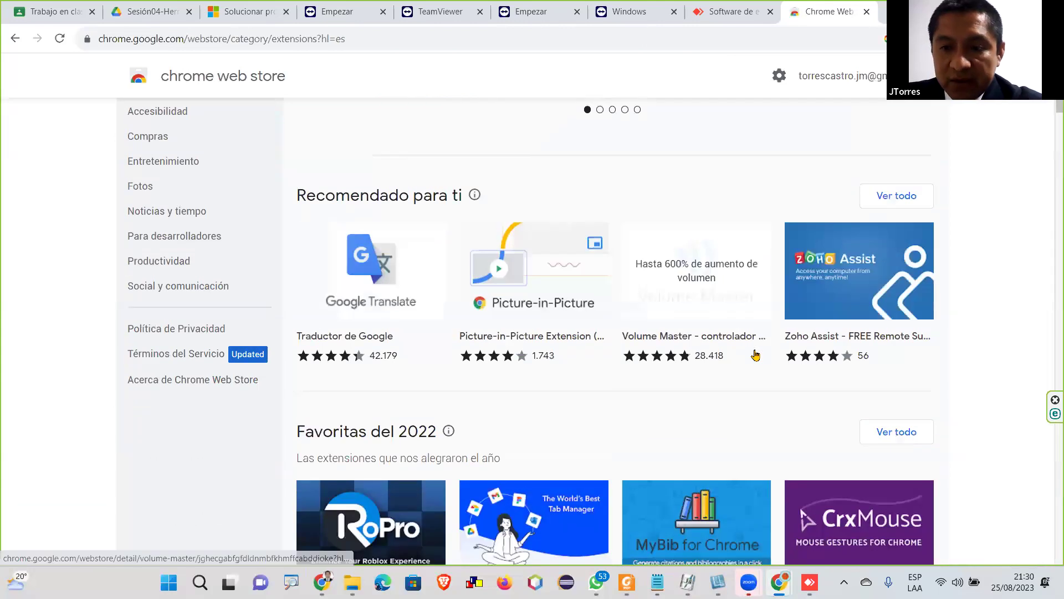
scroll(503, 301, up, 4)
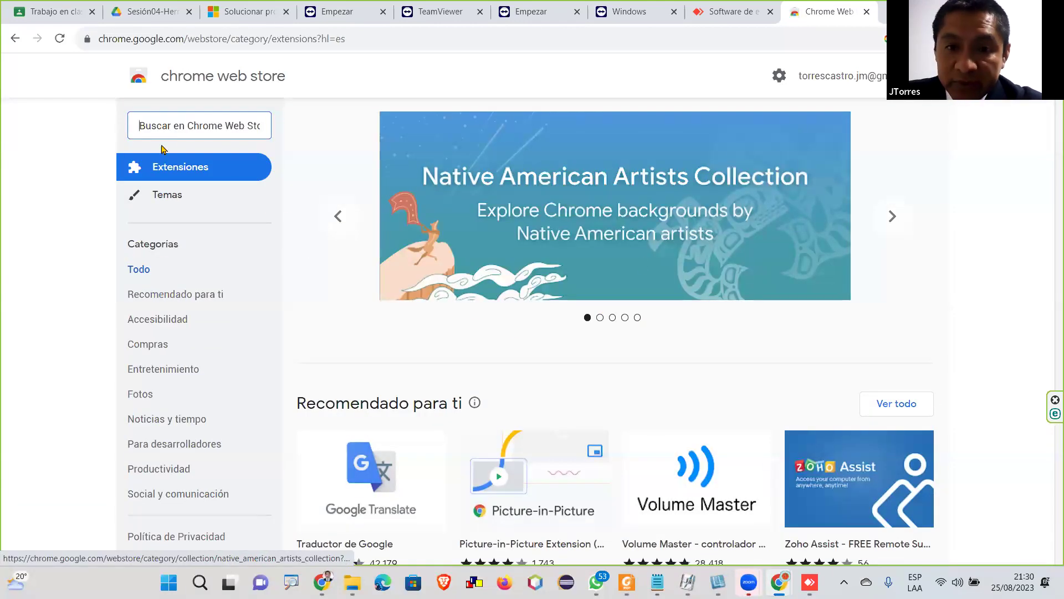
scroll(566, 341, down, 4)
scroll(566, 336, up, 4)
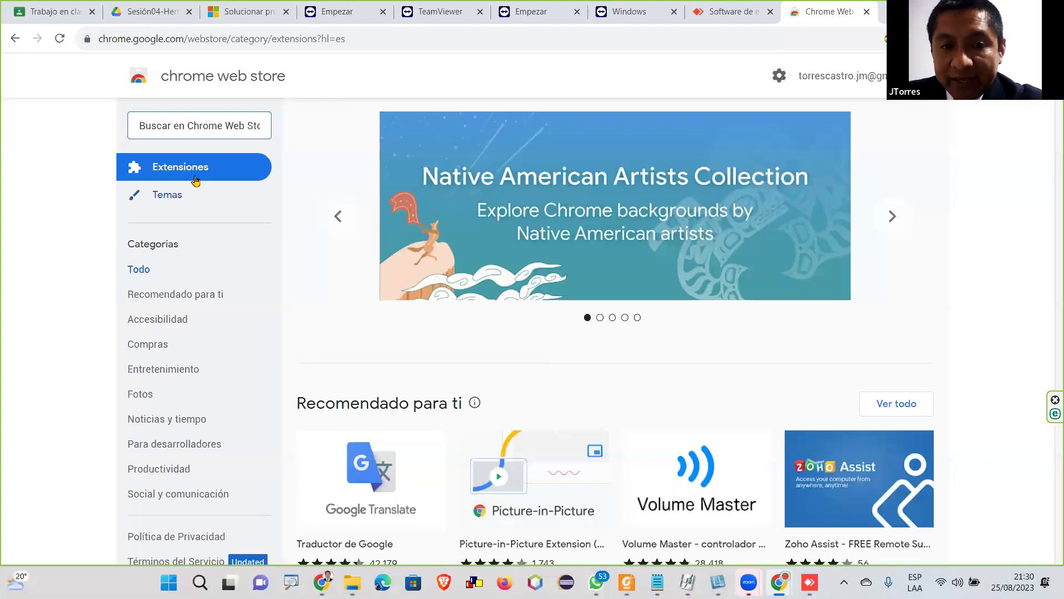
scroll(893, 377, down, 7)
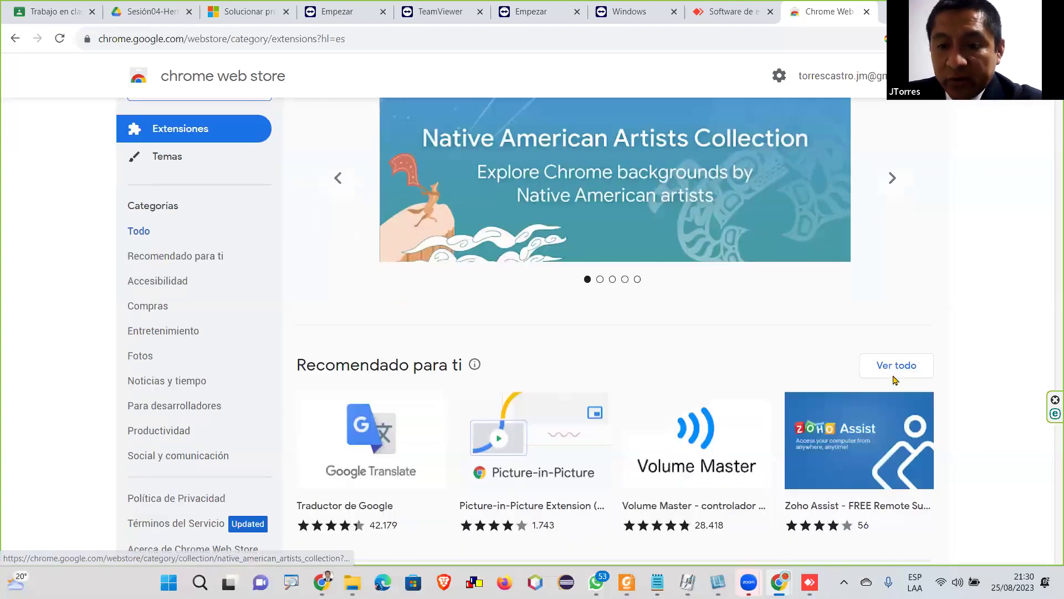
scroll(893, 379, up, 7)
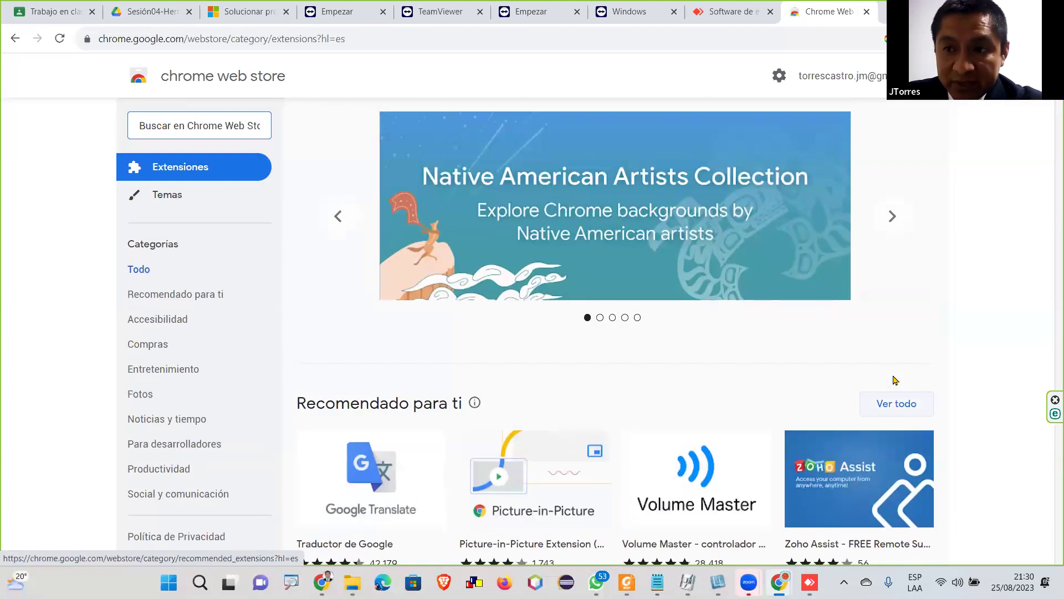
Step: Open the account dropdown and mark the account row and sign-out option in red
click(831, 81)
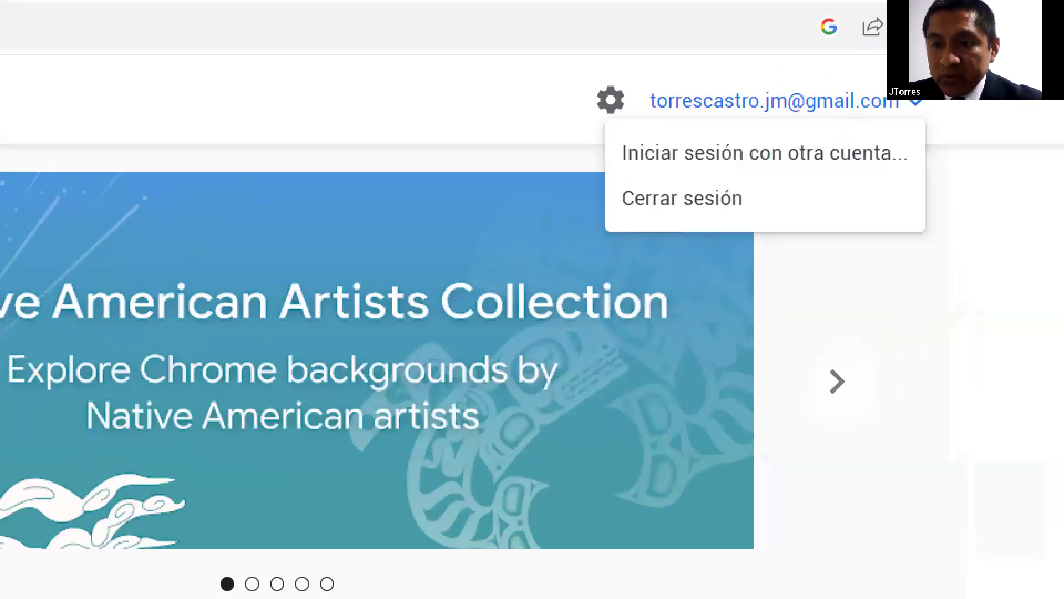
drag(757, 47, 858, 77)
drag(767, 103, 964, 131)
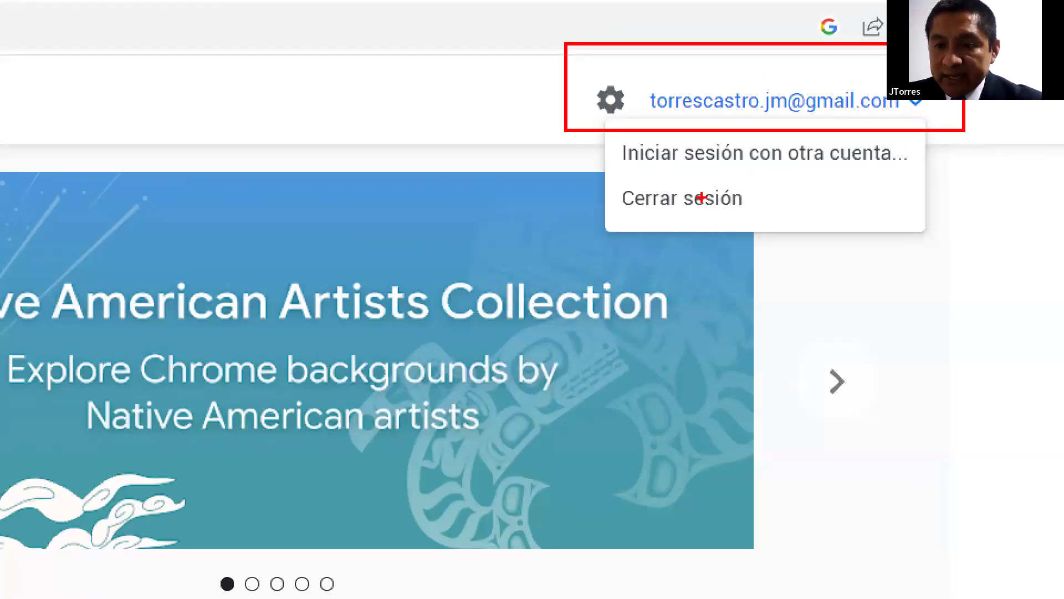
key(super+space)
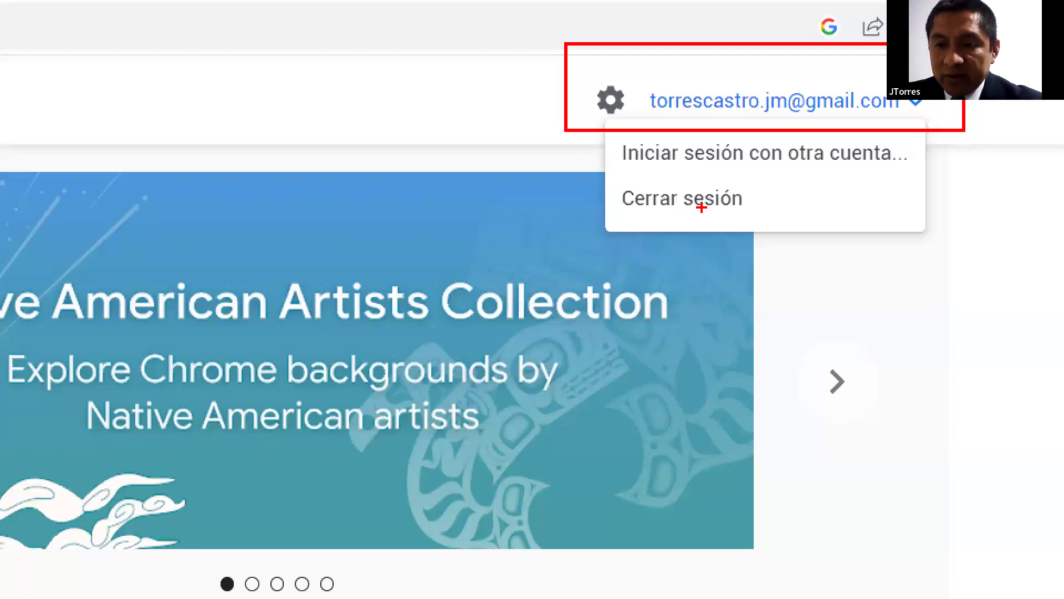
mouse_move(872, 173)
mouse_down()
mouse_move(892, 210)
mouse_move(884, 173)
mouse_up()
drag(744, 208, 787, 232)
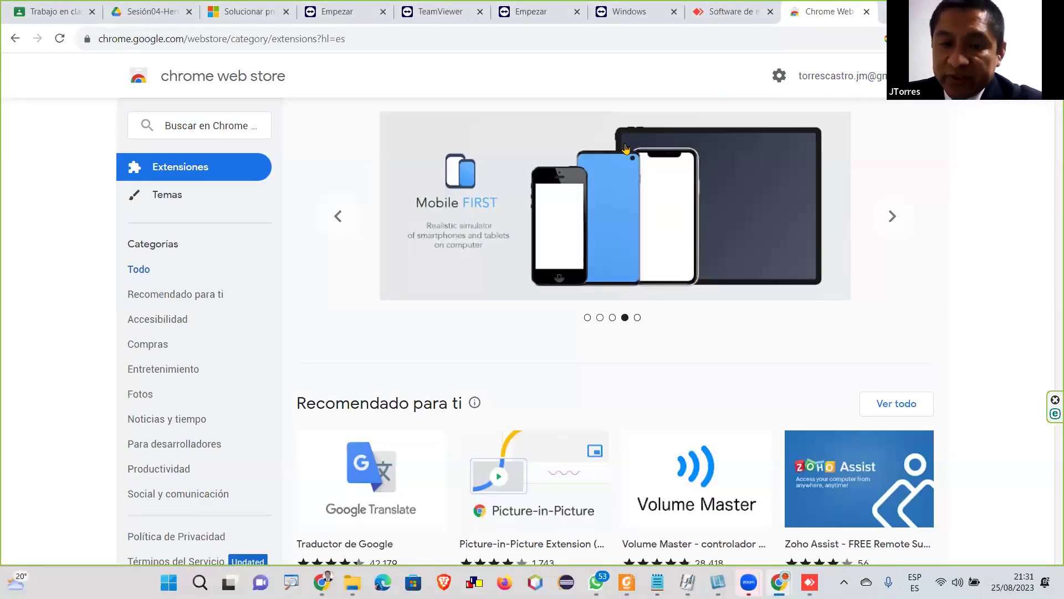
Step: Search the store for 'chrome remote' and open the Chrome Remote Desktop extension page
click(206, 128)
text(chro)
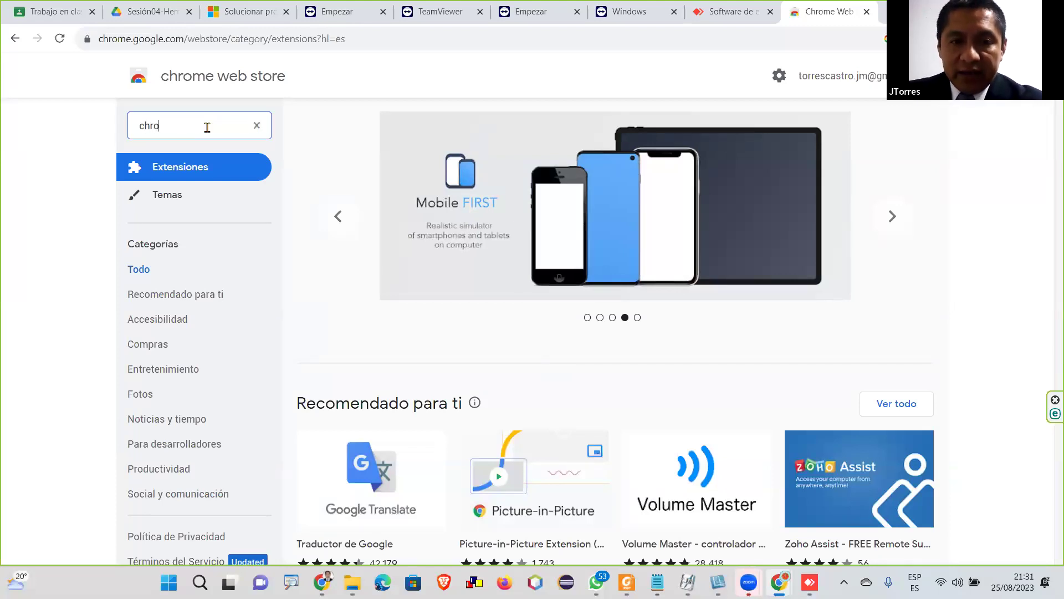
text(me remote)
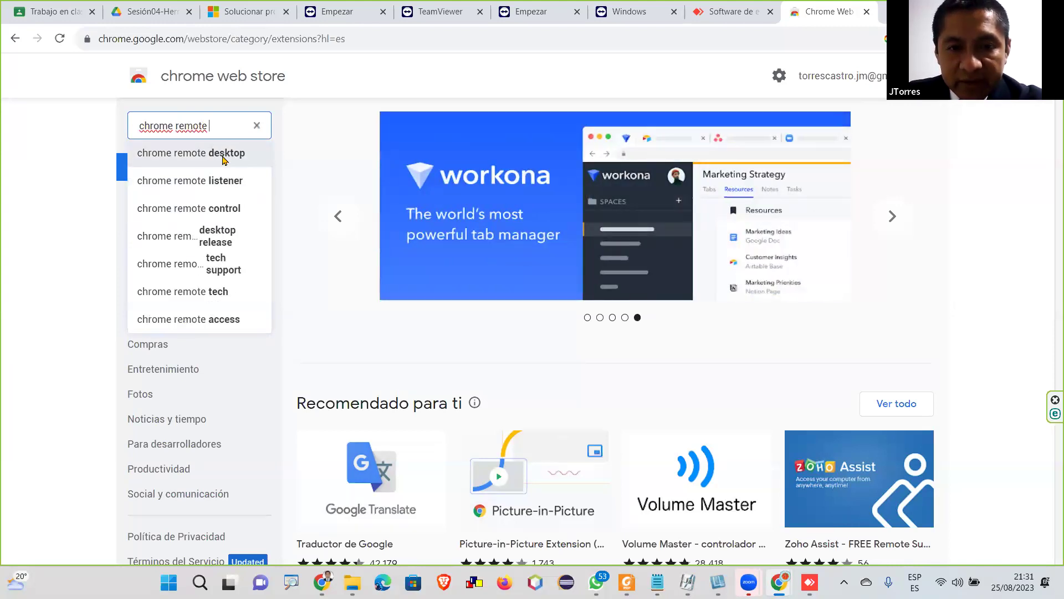
click(223, 158)
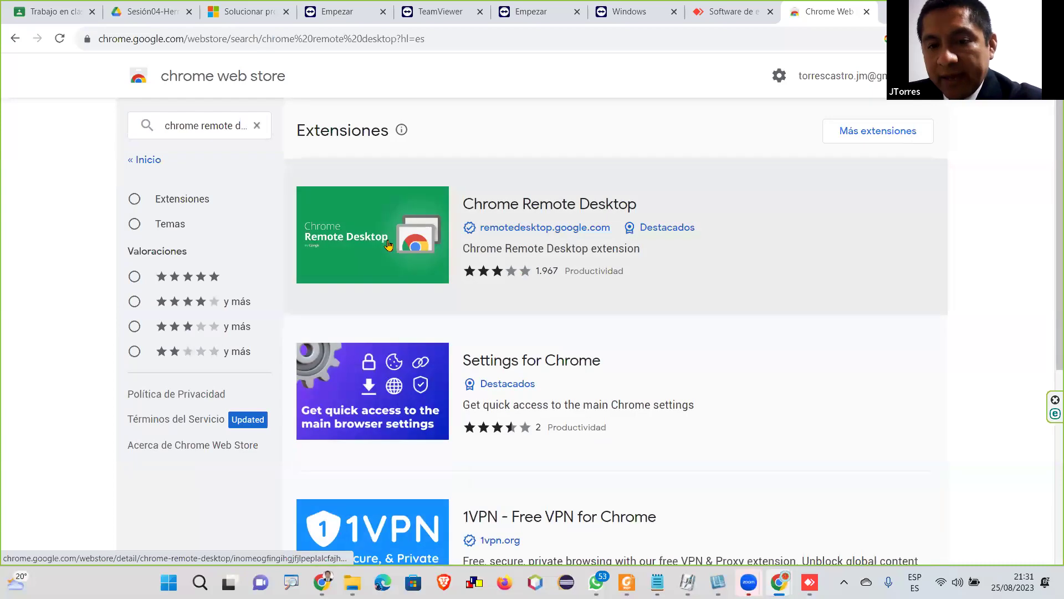
scroll(640, 371, down, 5)
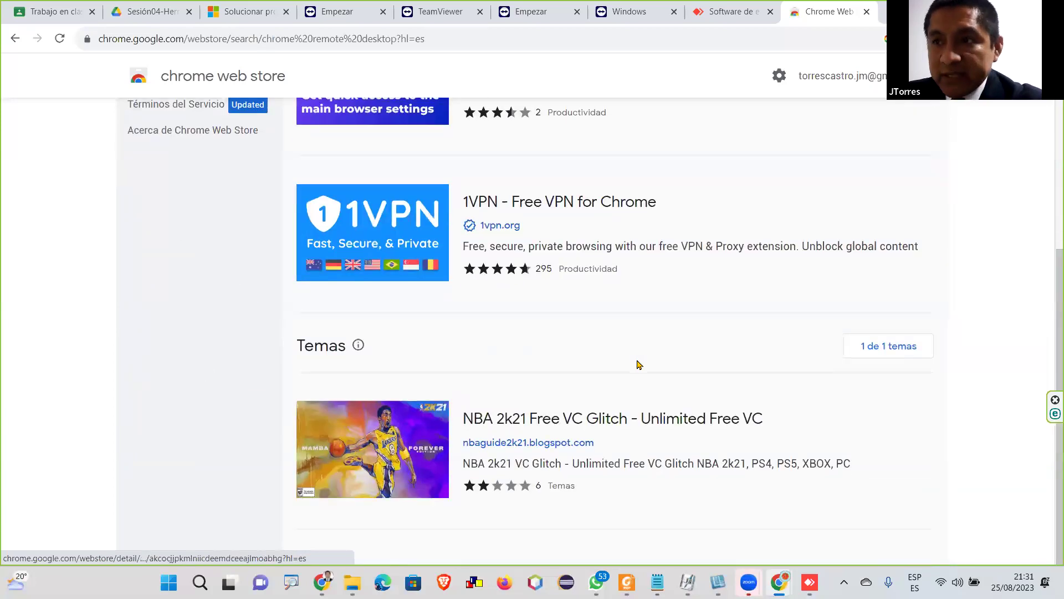
scroll(637, 364, up, 5)
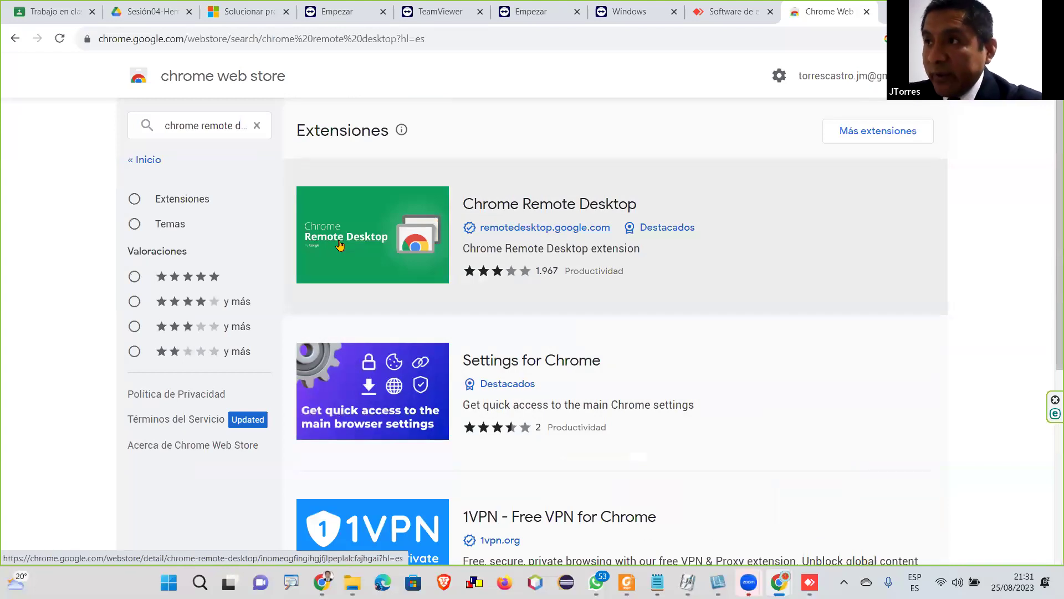
click(340, 241)
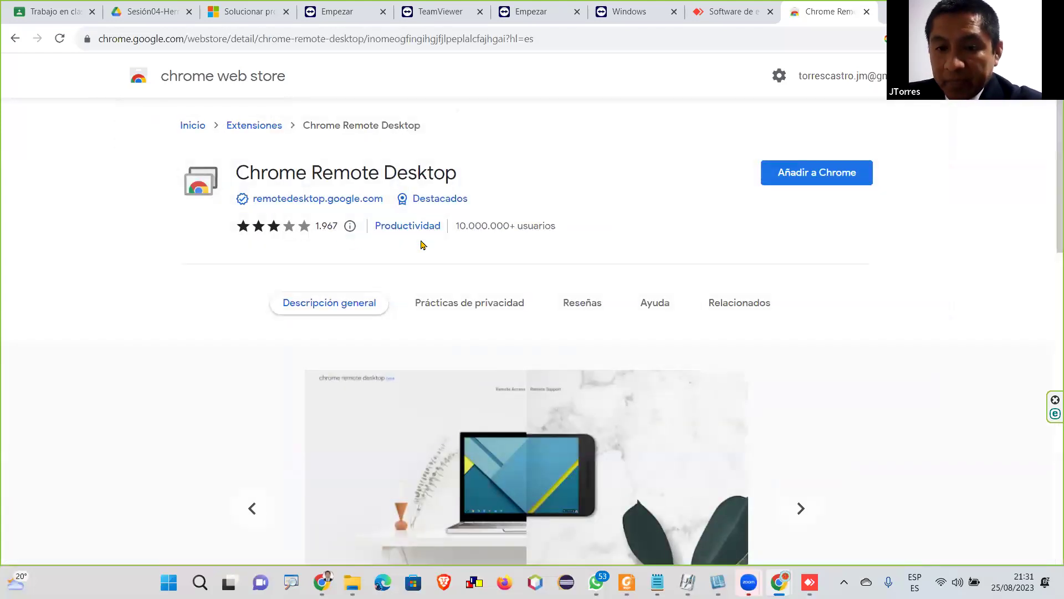
Step: Add Chrome Remote Desktop to Chrome, confirming with Añadir extensión
click(805, 175)
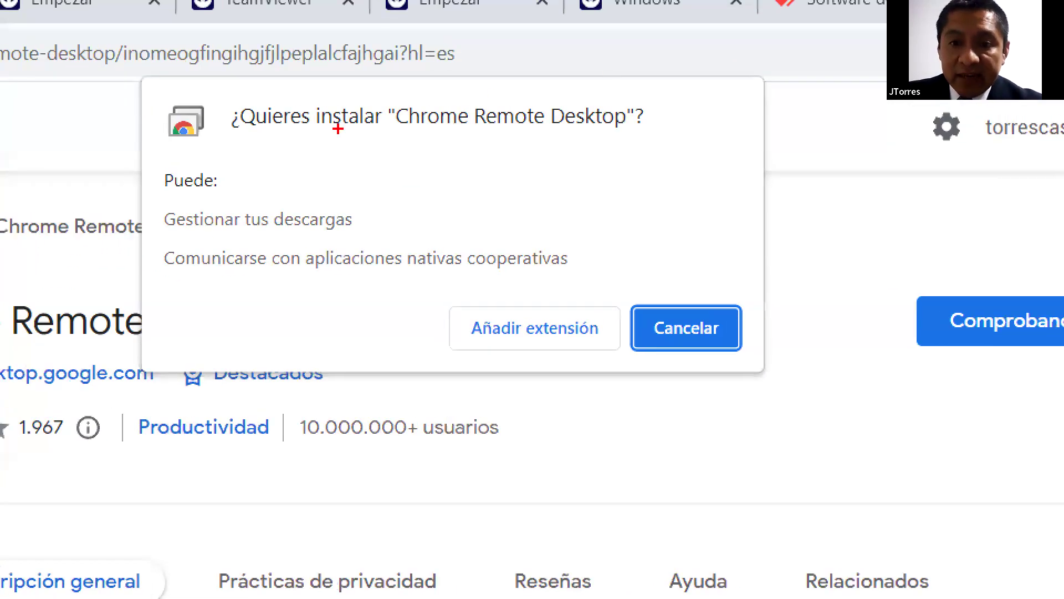
drag(156, 76, 748, 356)
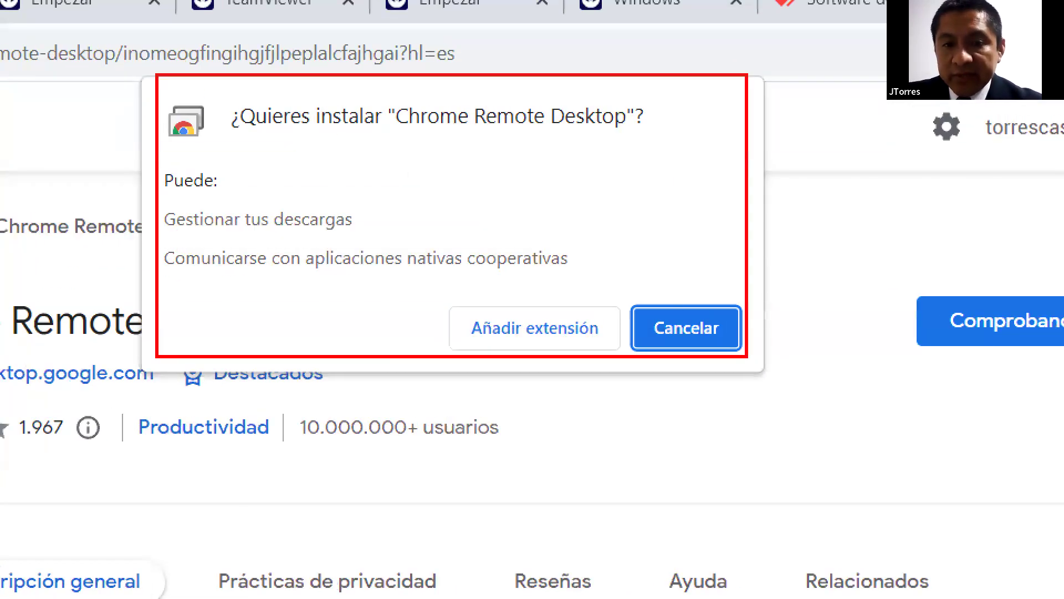
drag(366, 219, 395, 200)
drag(200, 274, 465, 274)
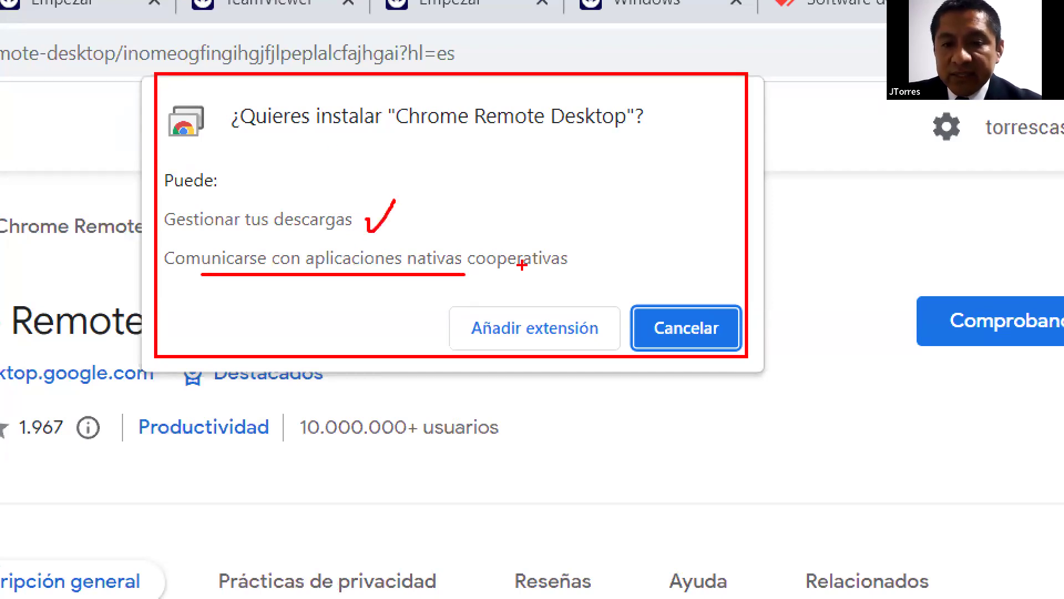
mouse_move(572, 249)
mouse_down()
mouse_move(574, 268)
mouse_move(614, 215)
mouse_up()
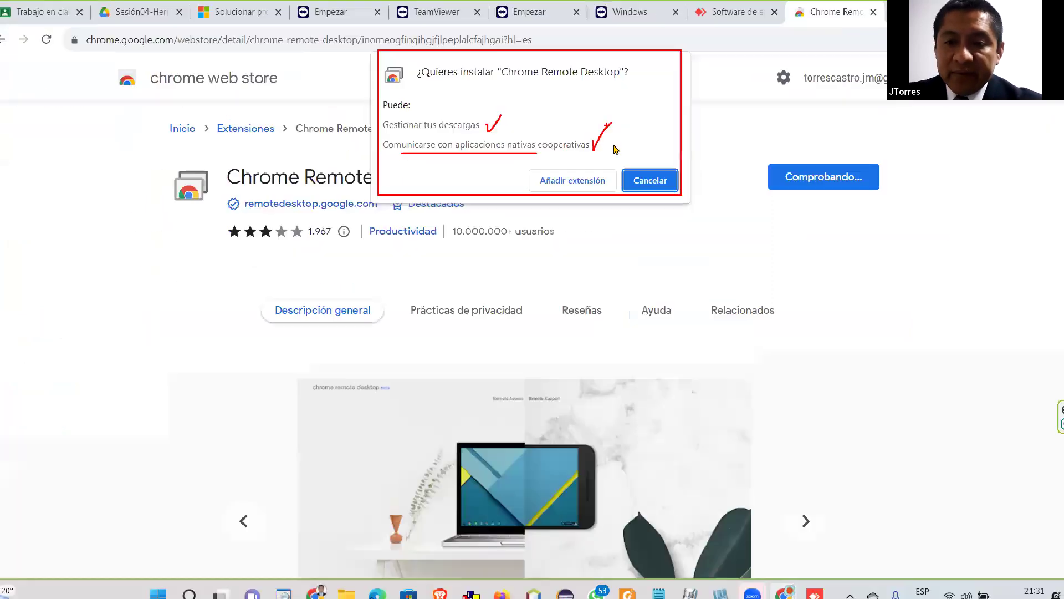
click(589, 180)
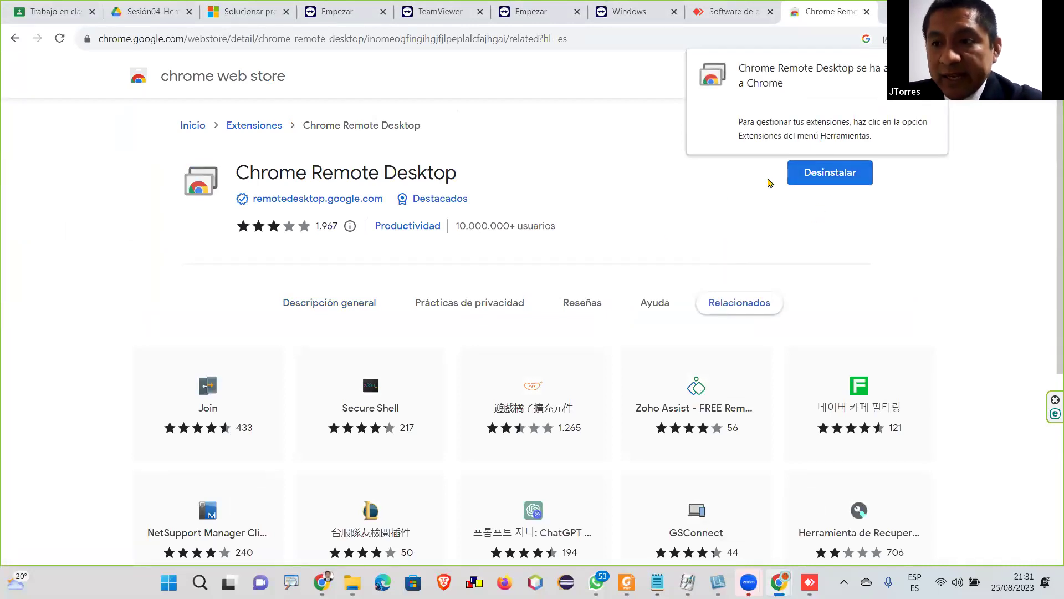
Step: Launch Chrome Remote Desktop from the extensions menu
click(903, 39)
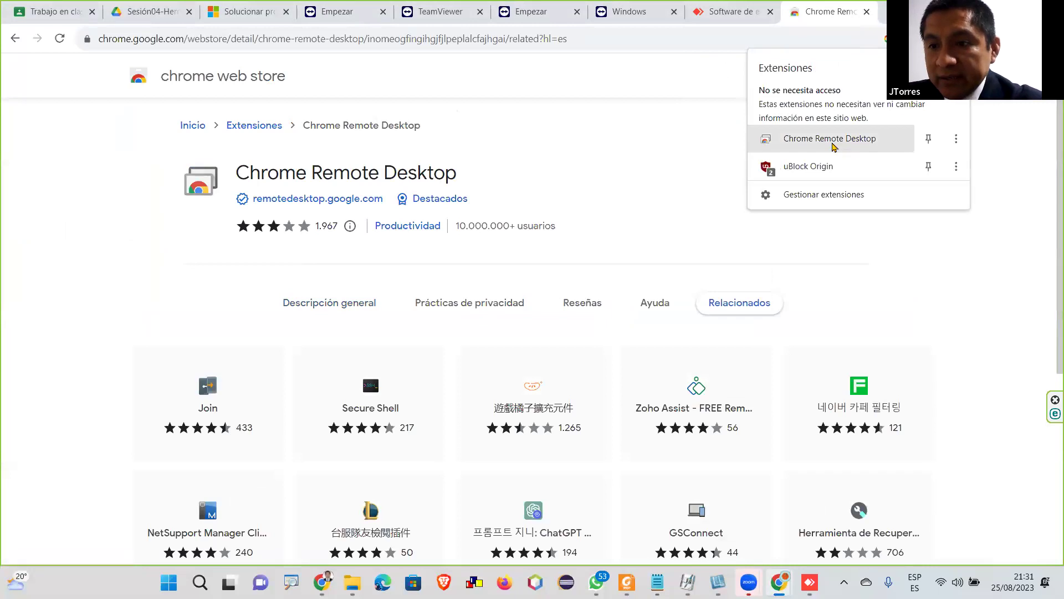
click(810, 143)
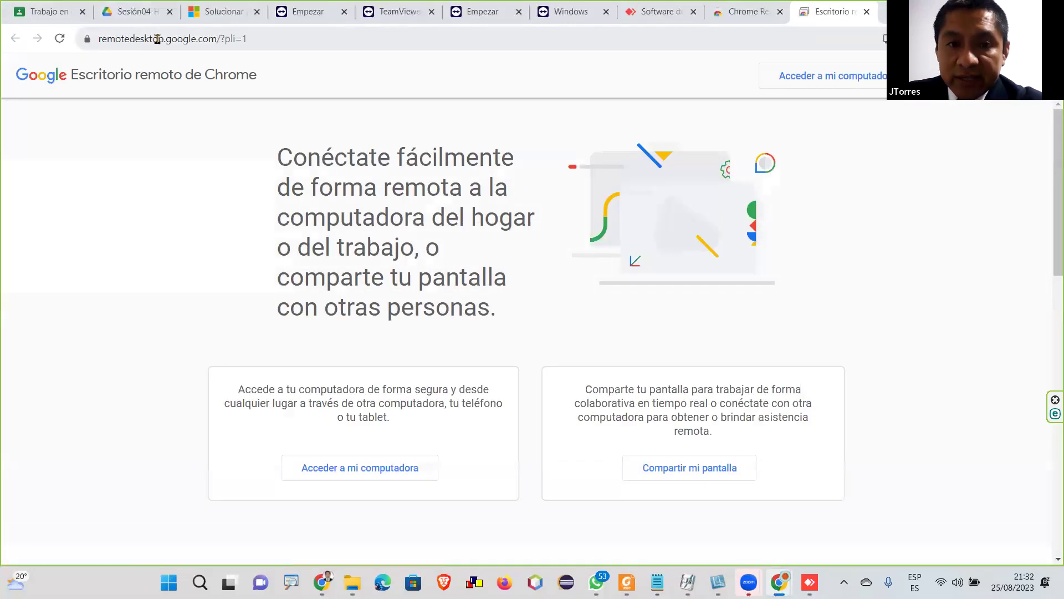
Step: Copy the Chrome Remote Desktop site's web address from the address bar
click(127, 43)
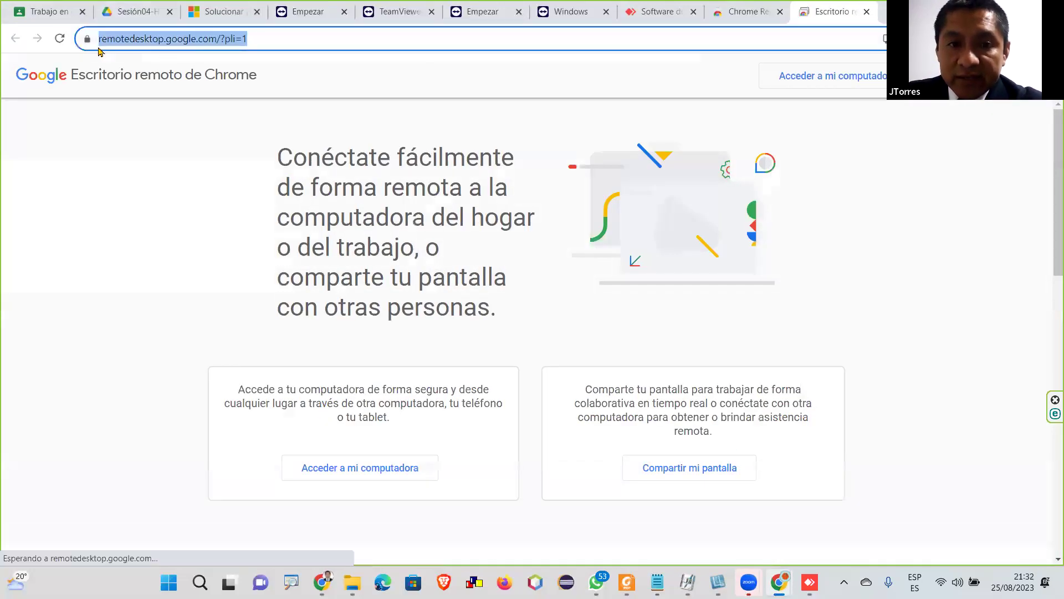
right_click(155, 45)
click(228, 117)
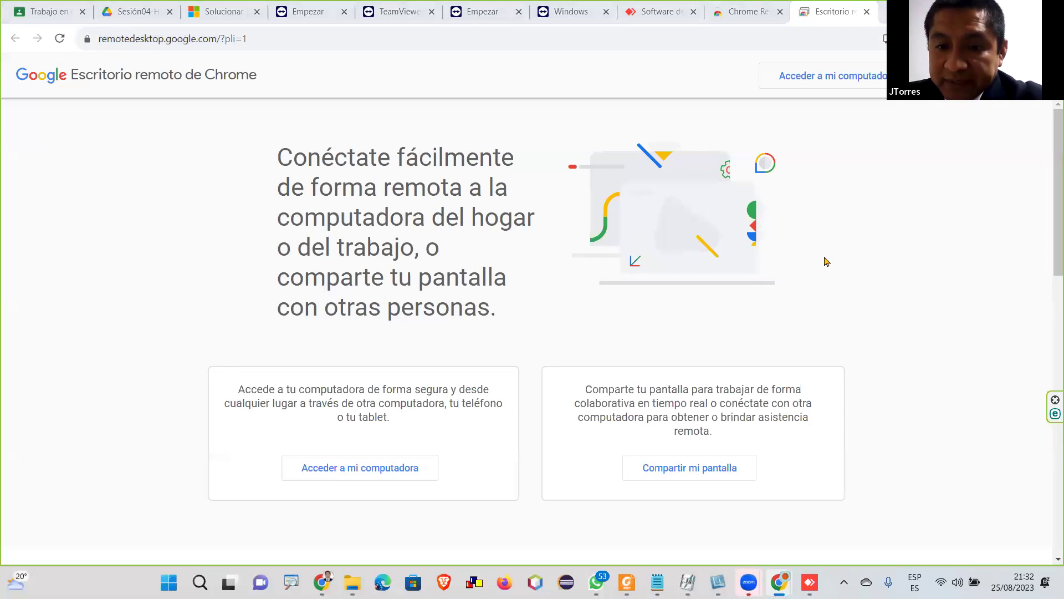
scroll(825, 261, down, 5)
scroll(825, 261, up, 5)
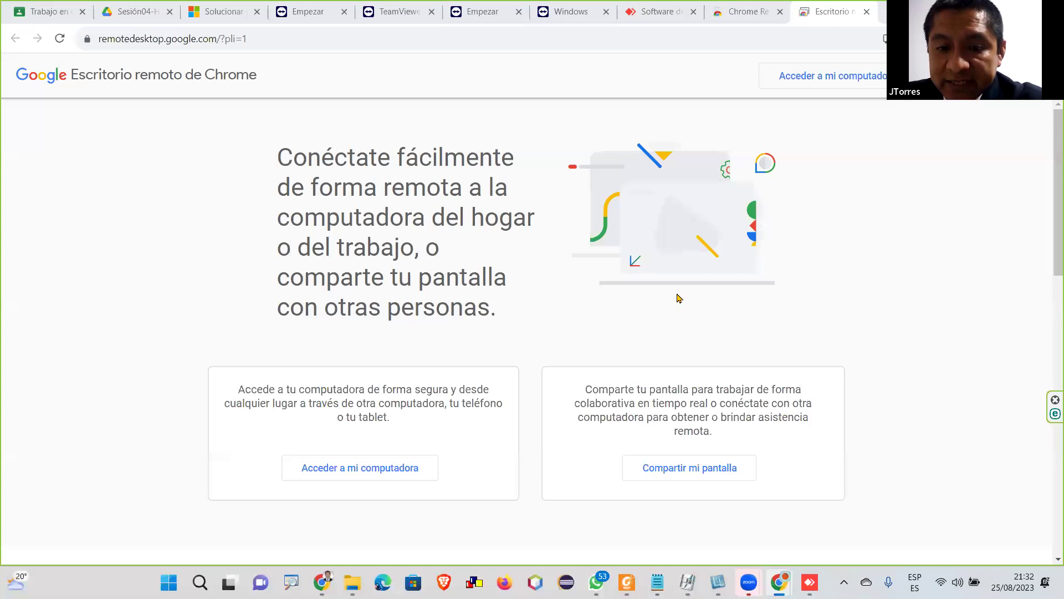
scroll(678, 298, down, 3)
scroll(836, 297, up, 3)
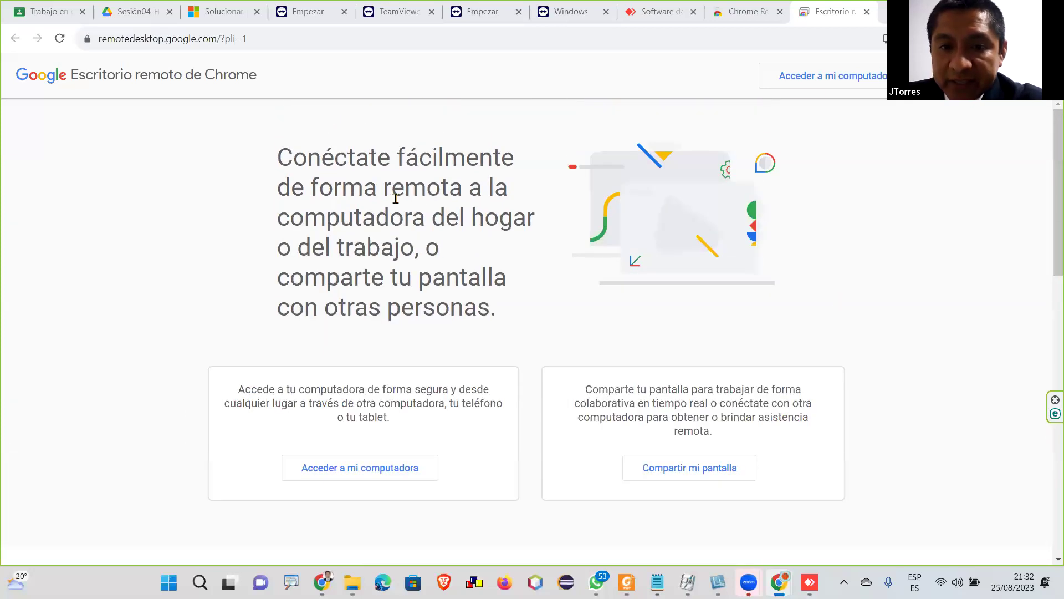
Step: Highlight the main heading and 'tu teléfono o tu tablet', then open Acceder a mi computadora
drag(277, 161, 437, 256)
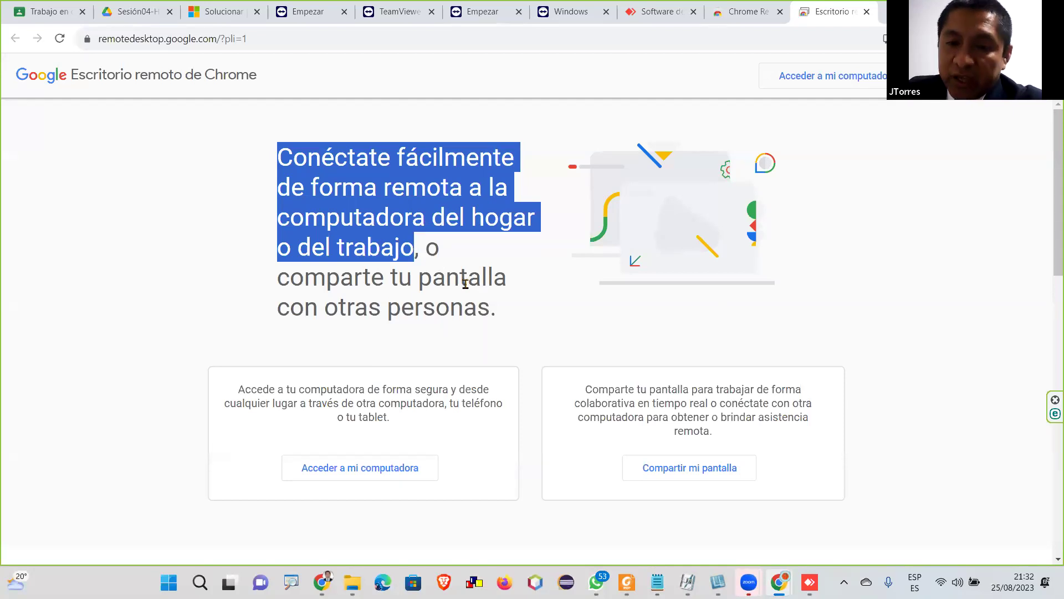
scroll(535, 346, down, 1)
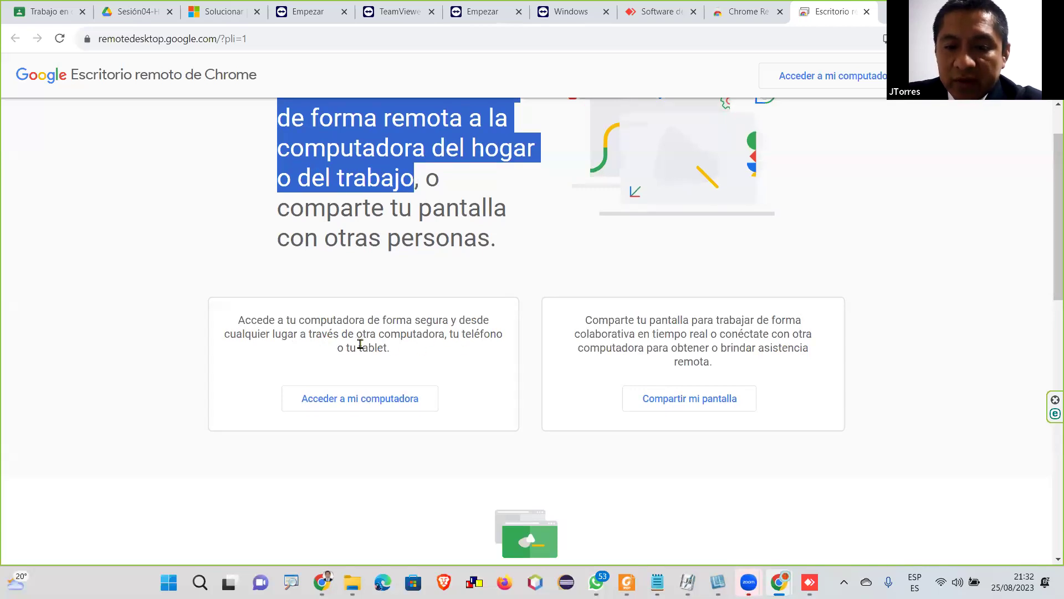
drag(447, 334, 487, 349)
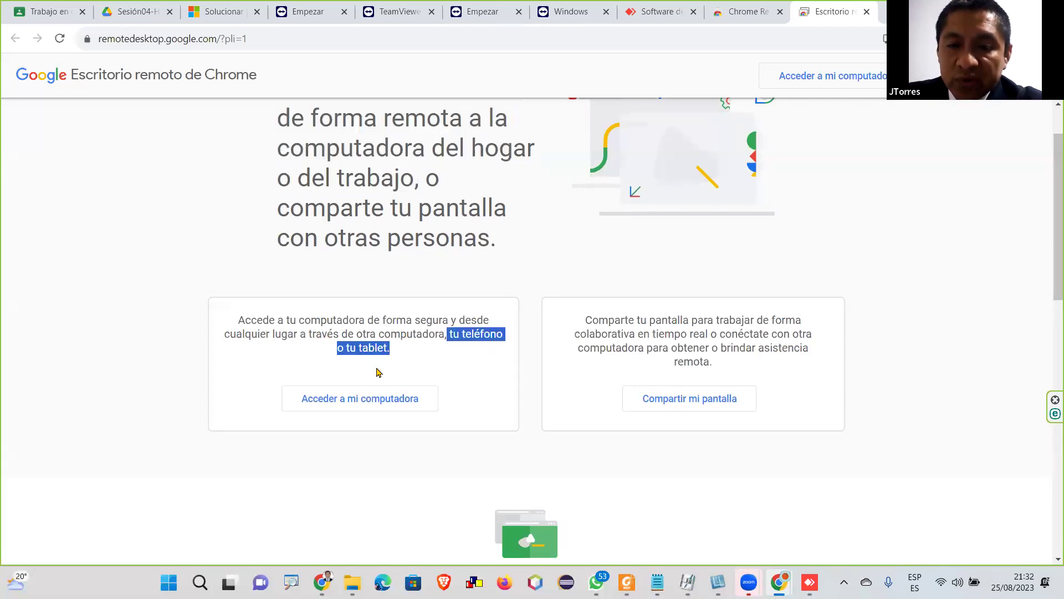
scroll(379, 366, up, 1)
scroll(422, 357, down, 2)
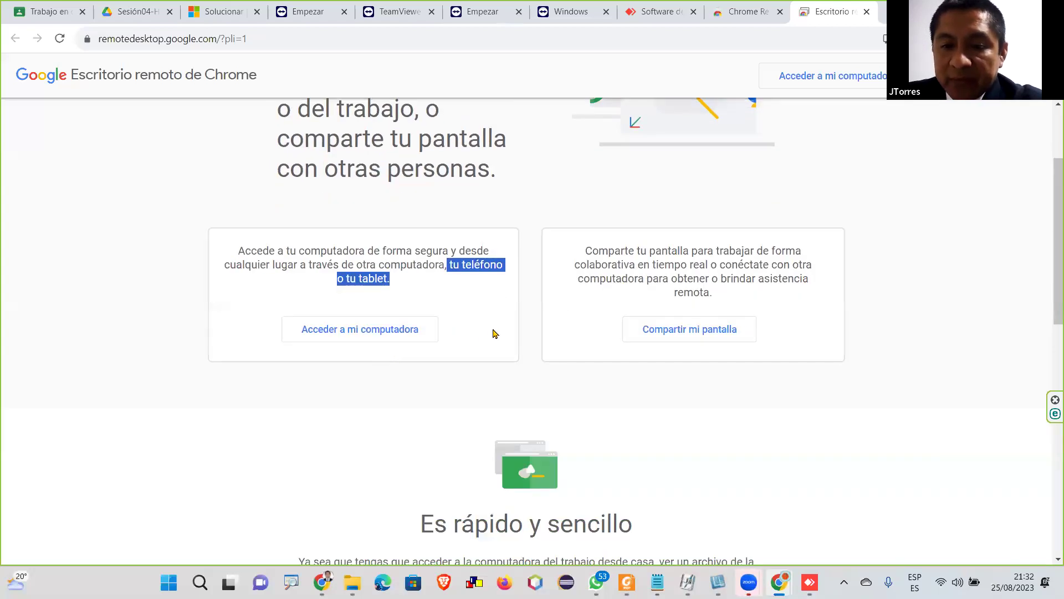
click(452, 373)
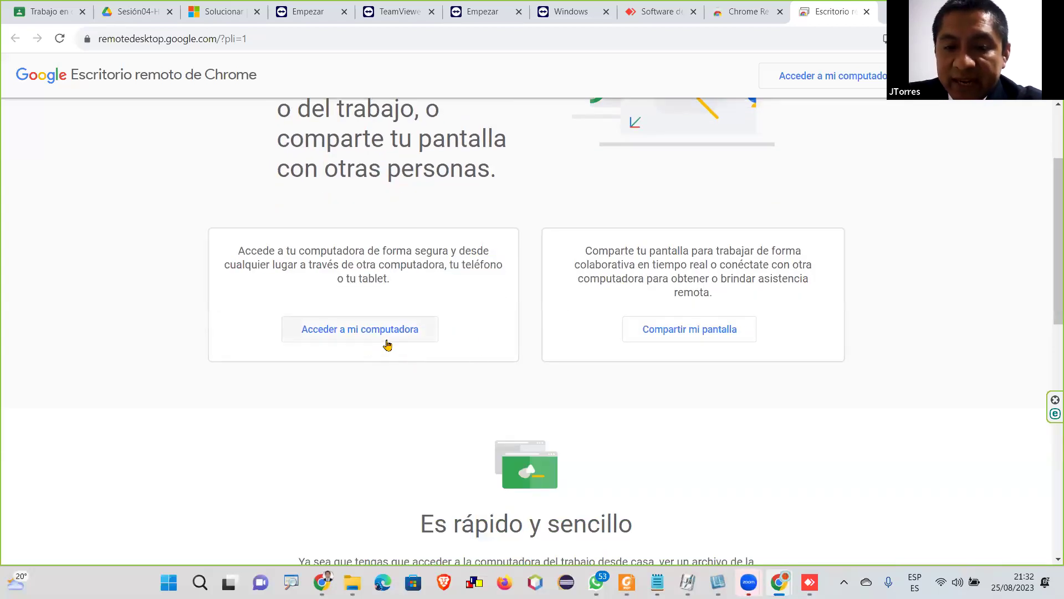
click(367, 338)
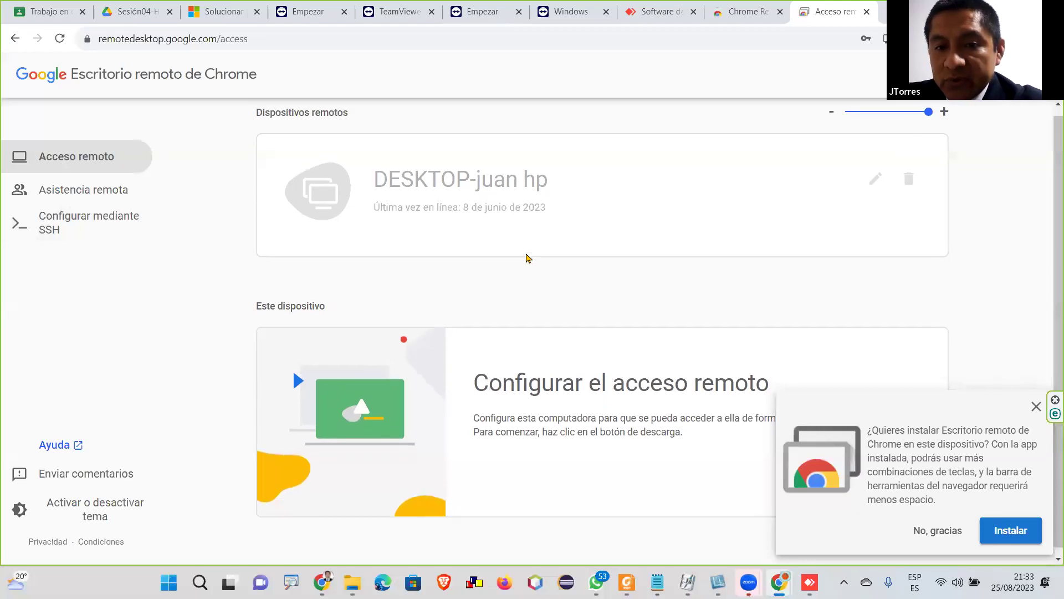
drag(374, 185, 559, 189)
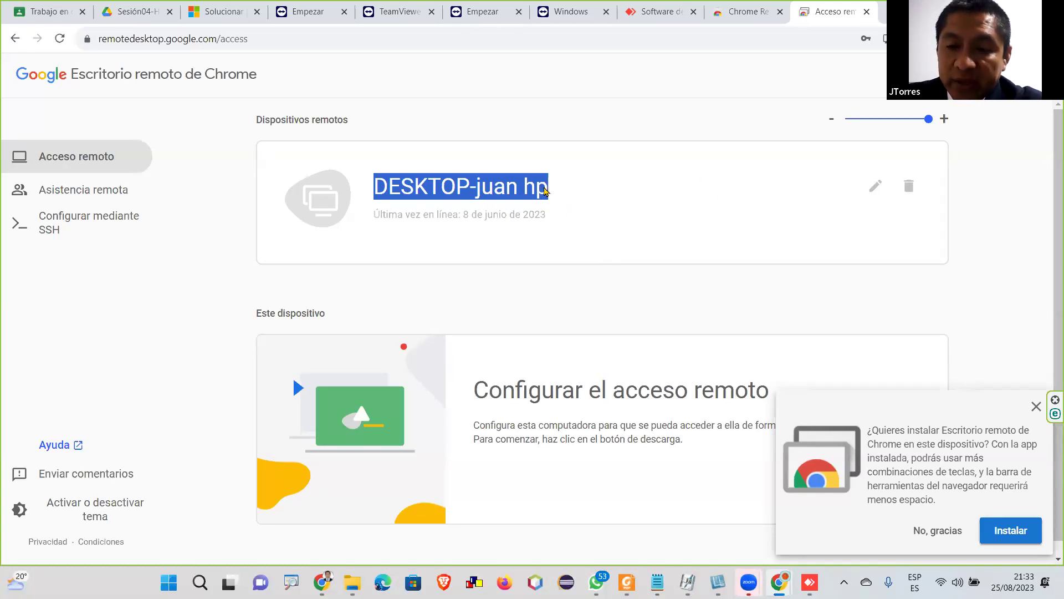
drag(552, 216, 375, 182)
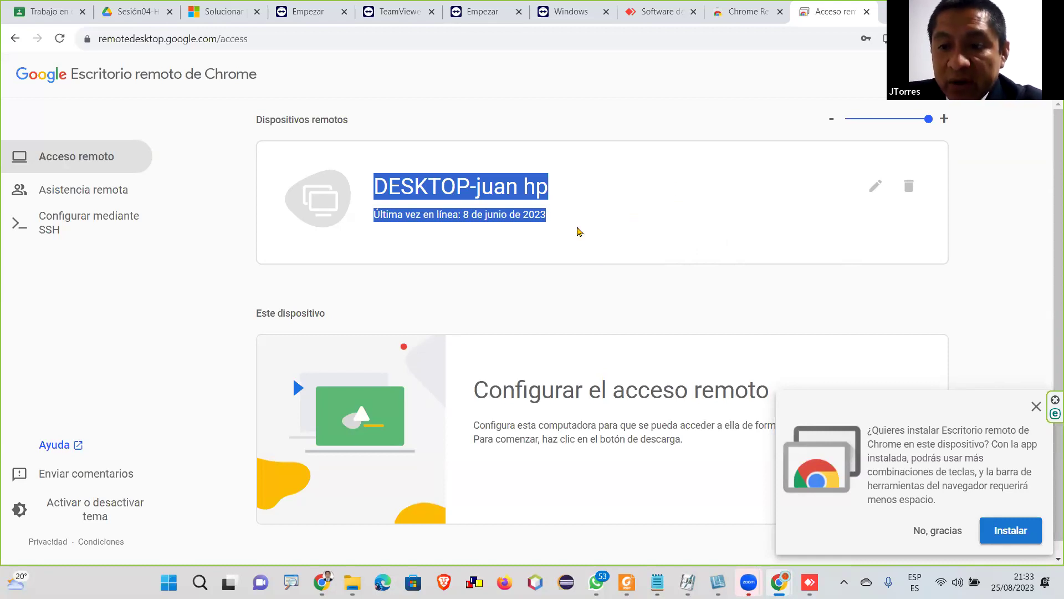
scroll(582, 231, down, 1)
scroll(592, 232, up, 1)
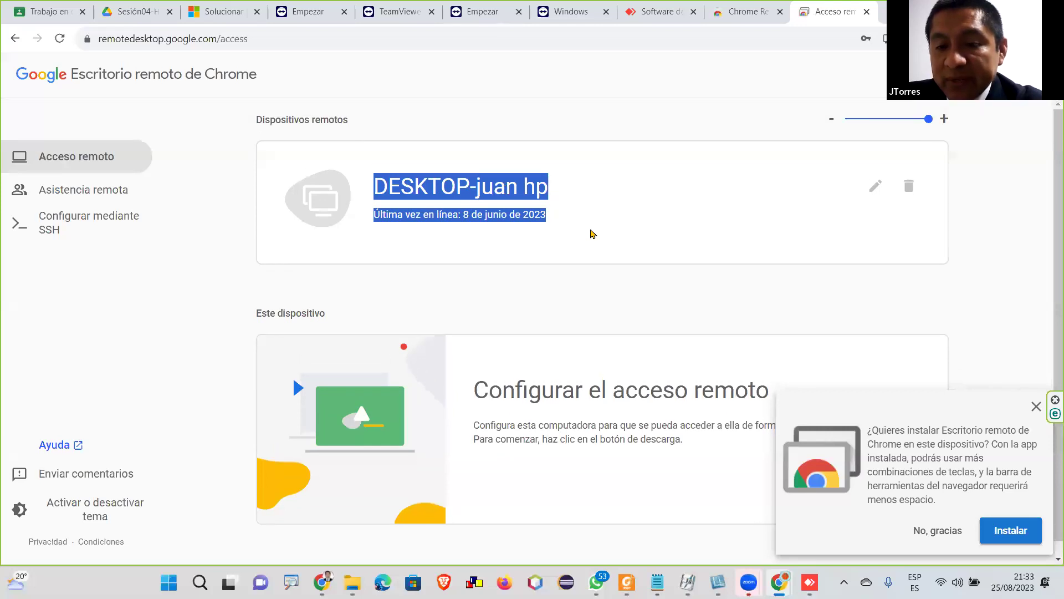
click(619, 206)
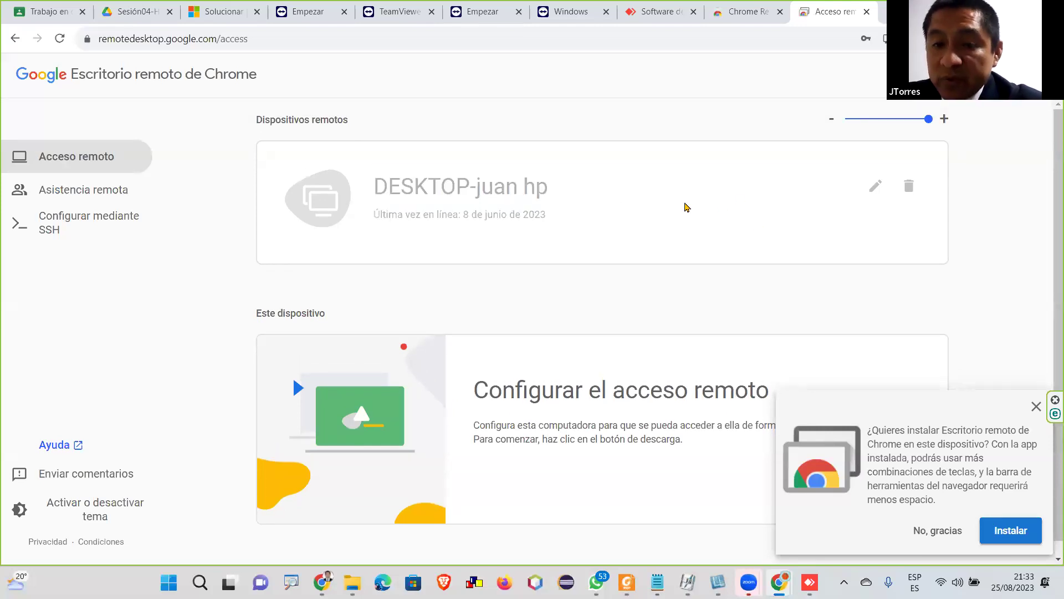
scroll(686, 207, down, 1)
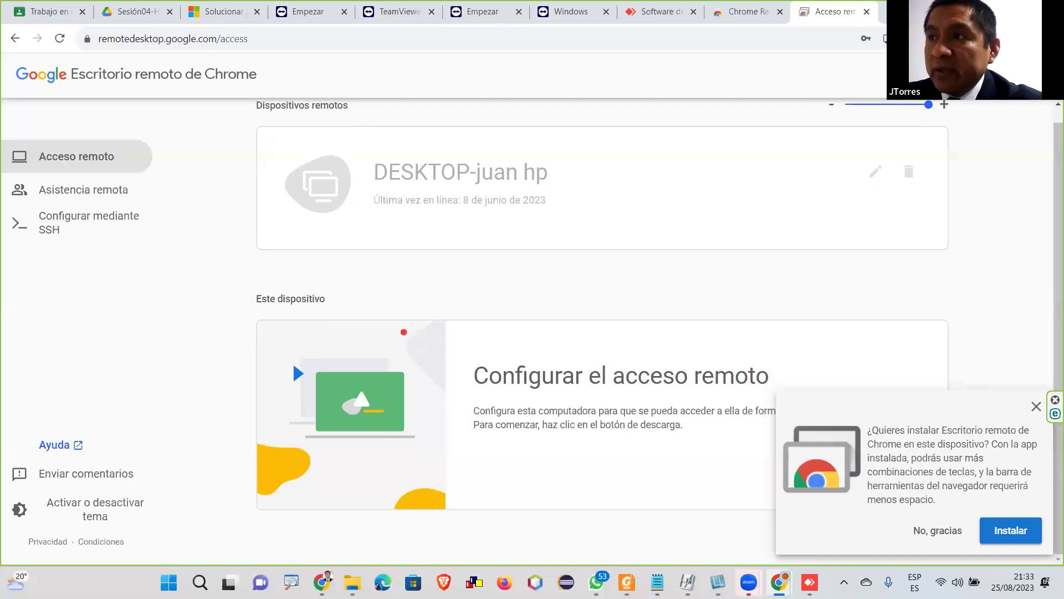
scroll(574, 237, up, 1)
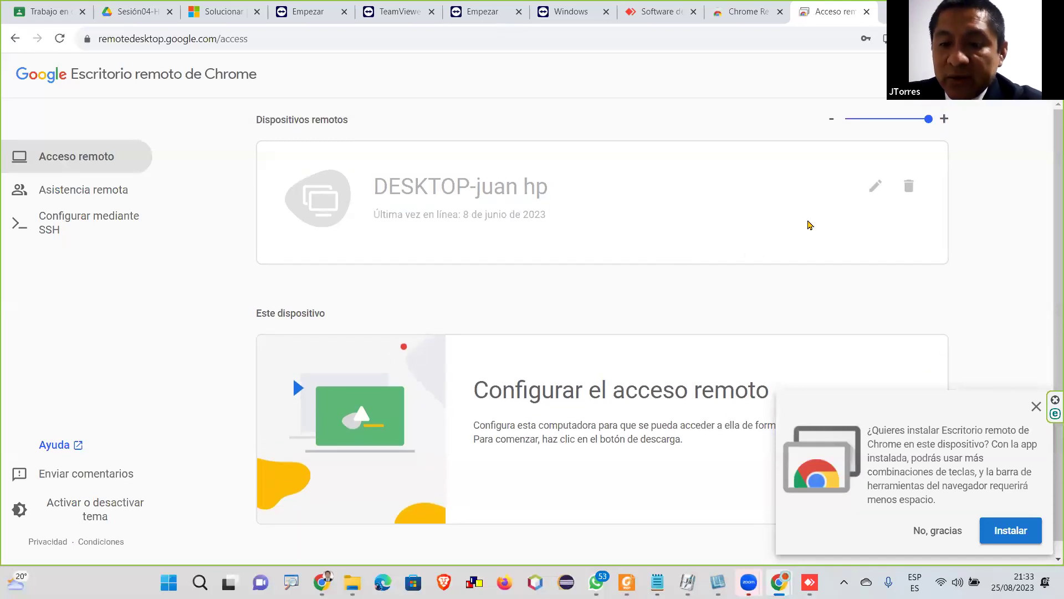
scroll(810, 224, down, 1)
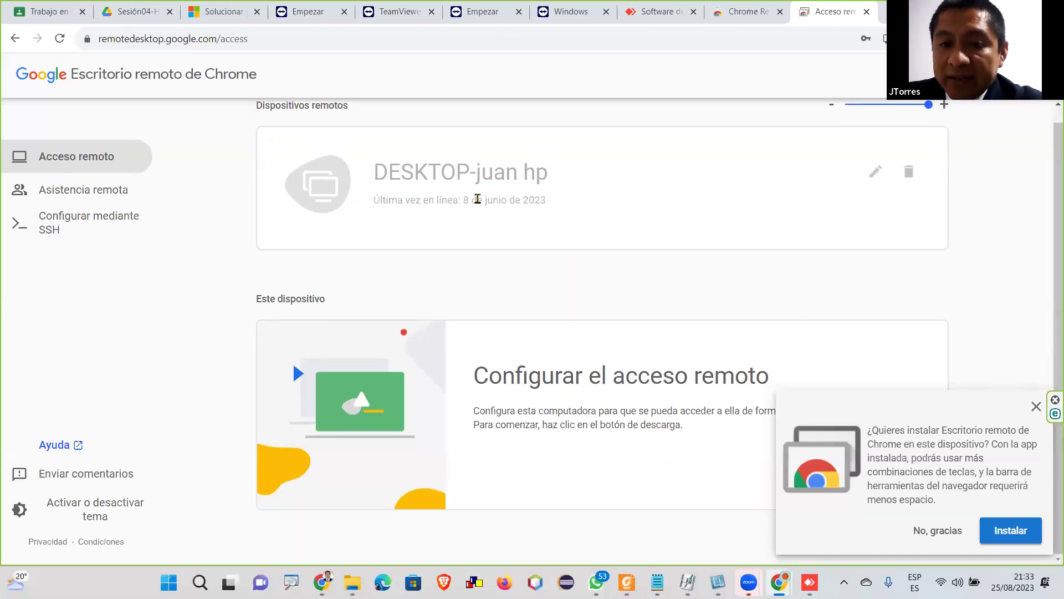
scroll(476, 201, up, 1)
drag(375, 186, 551, 217)
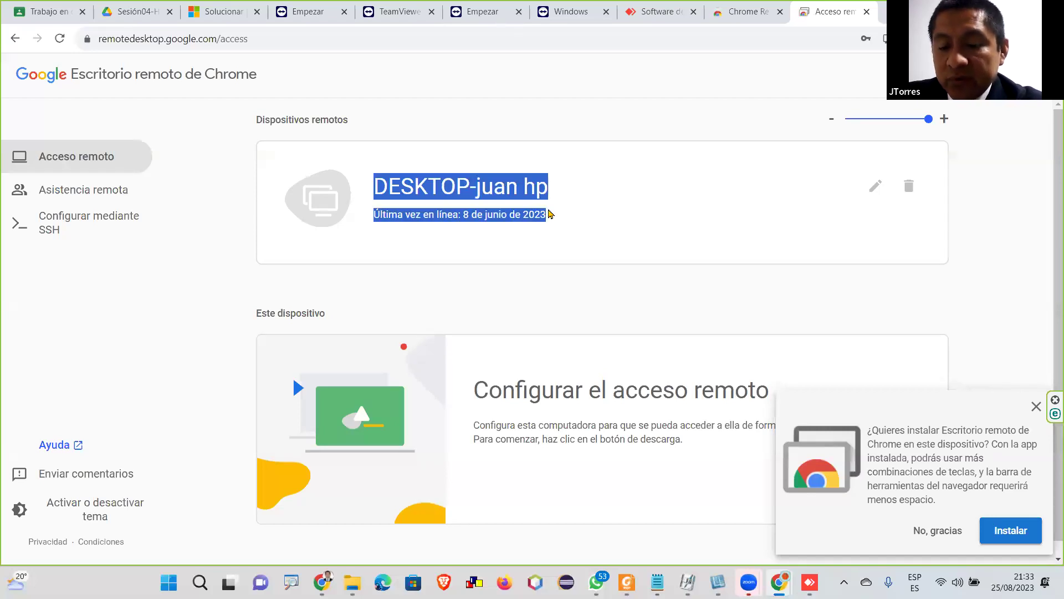
click(507, 192)
drag(373, 186, 550, 193)
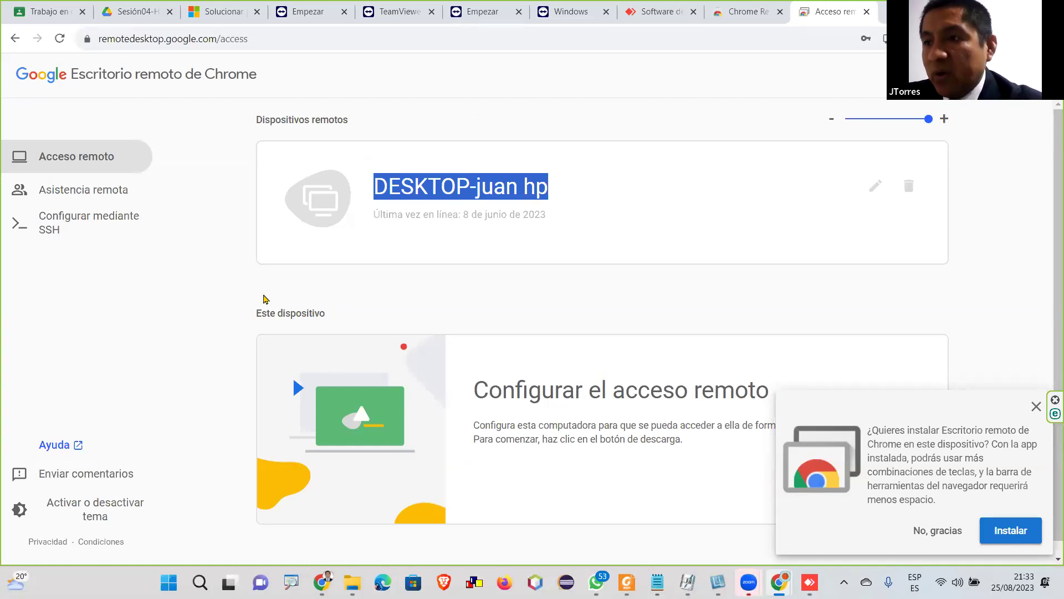
scroll(733, 295, down, 1)
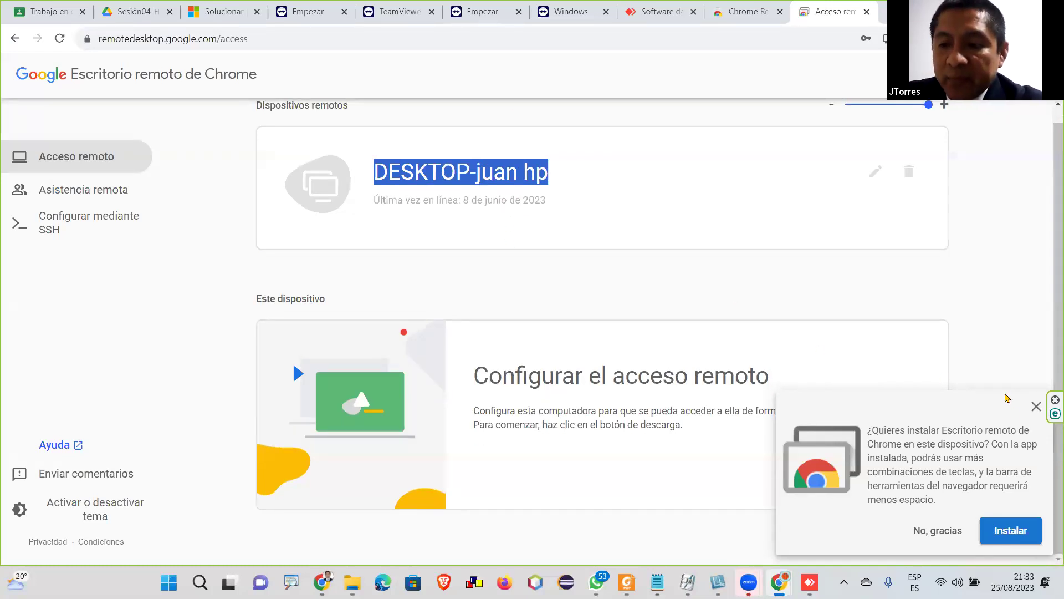
Step: Dismiss the app offer and download the remote access installer, retrying after the failed attempt
click(1036, 409)
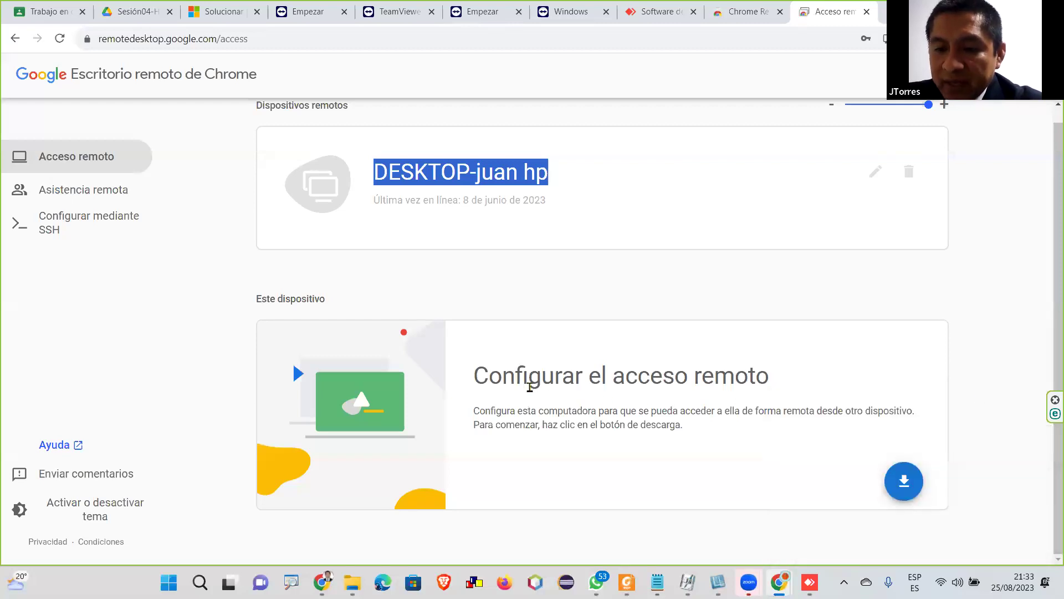
drag(475, 376, 801, 384)
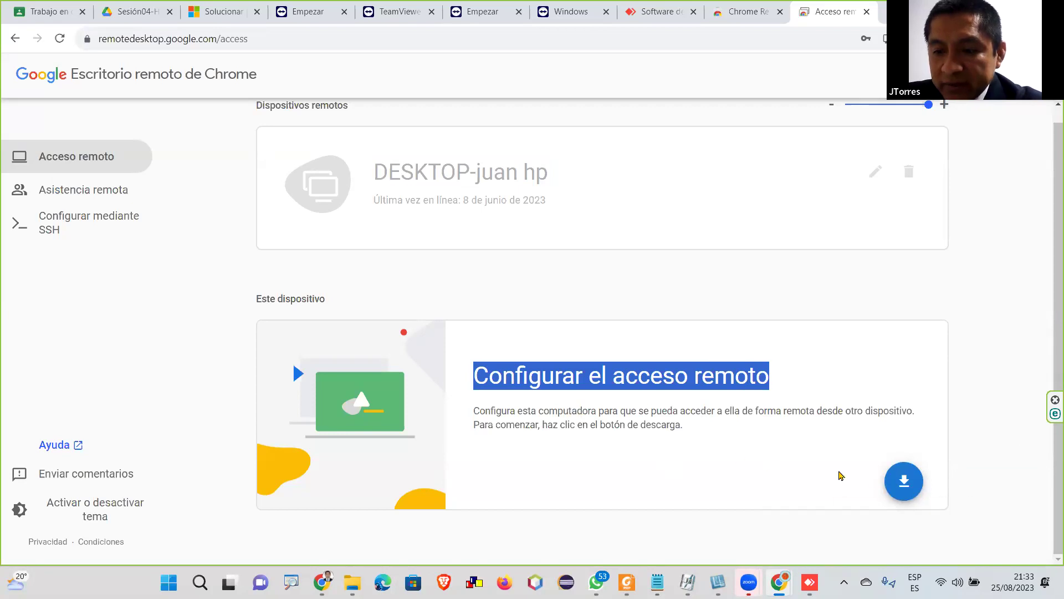
click(903, 482)
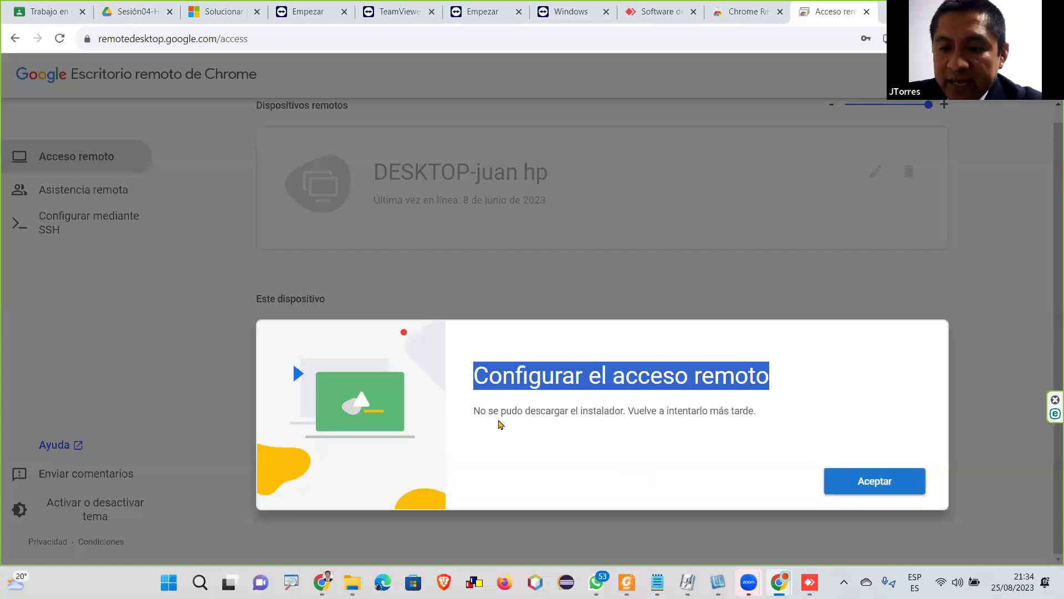
click(883, 491)
click(895, 485)
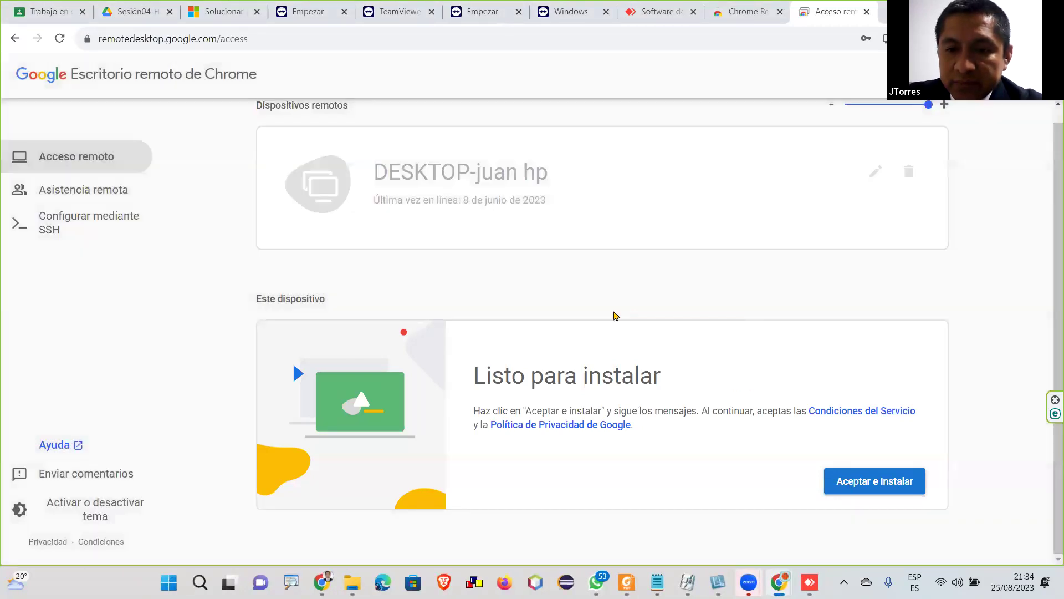
Step: Highlight Listo para instalar and run the installer with Aceptar e instalar
scroll(625, 382, up, 1)
scroll(641, 398, down, 1)
drag(474, 377, 665, 379)
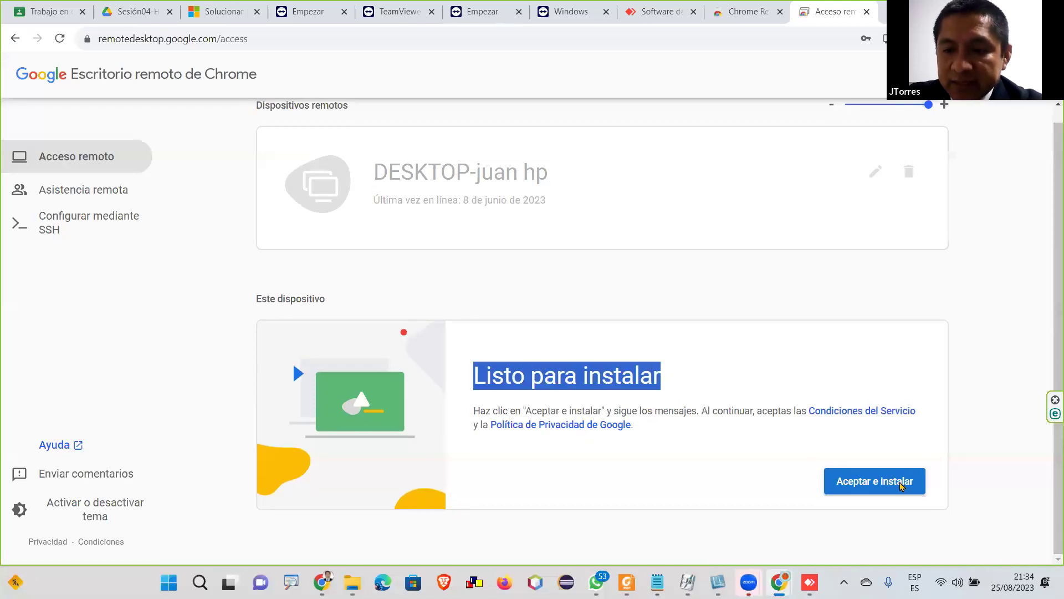
click(900, 486)
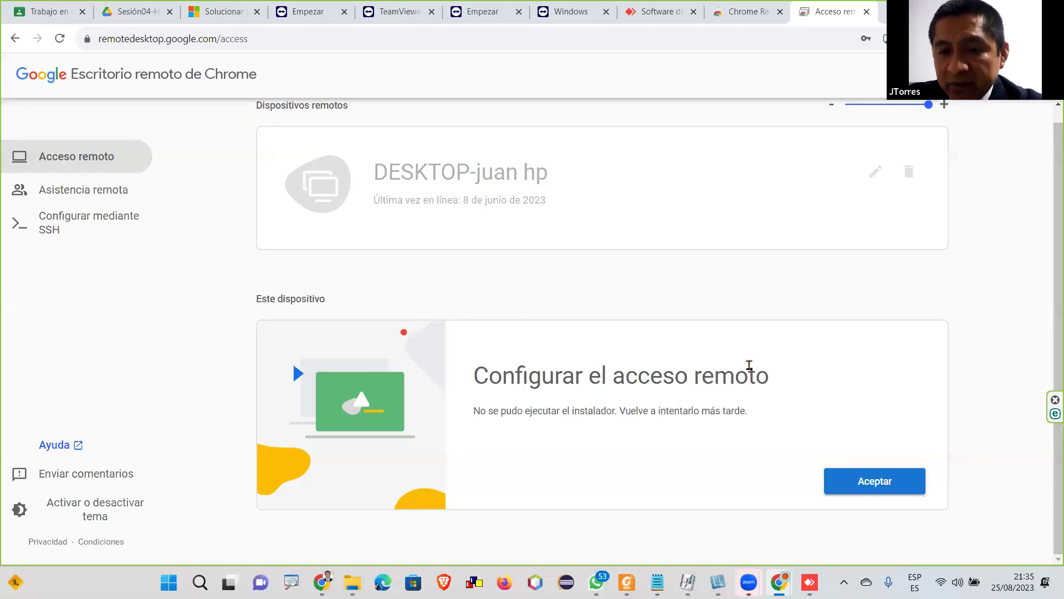
Step: Dismiss the 'No se pudo ejecutar el instalador' error and switch to Asistencia remota
scroll(209, 136, up, 1)
scroll(803, 452, down, 1)
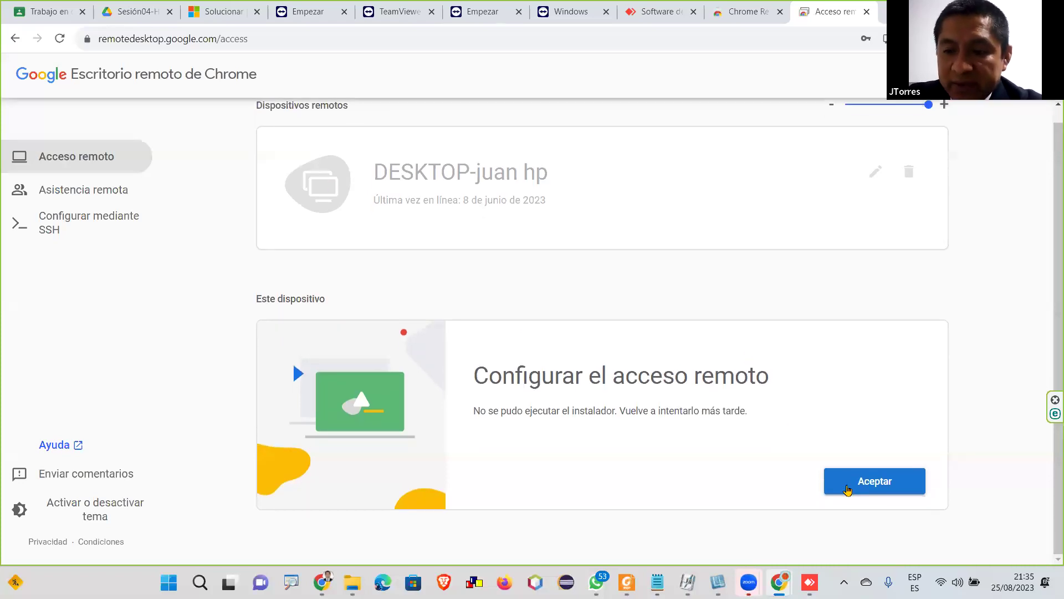
click(858, 476)
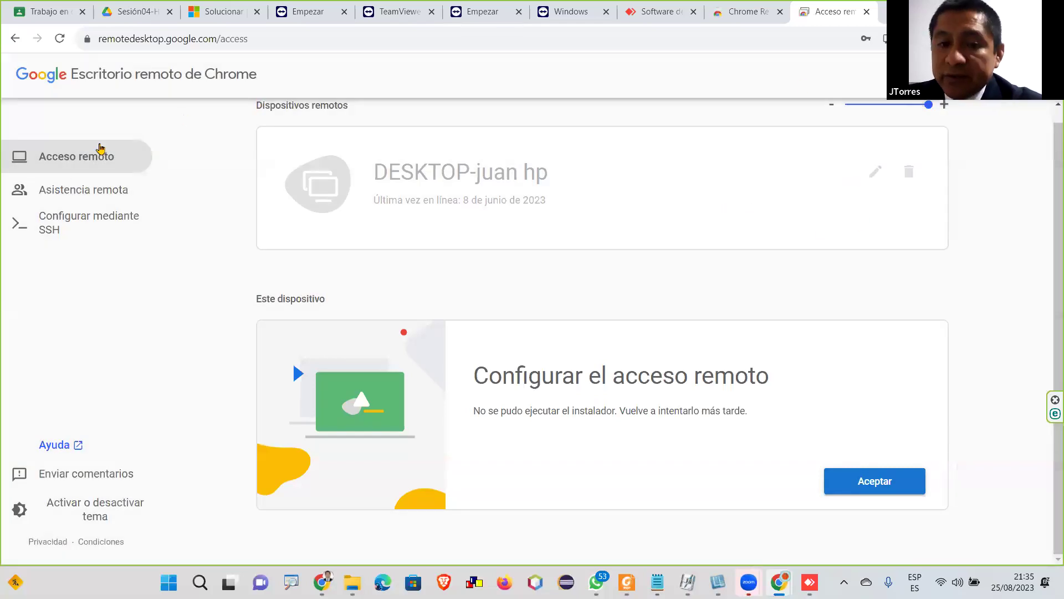
click(58, 191)
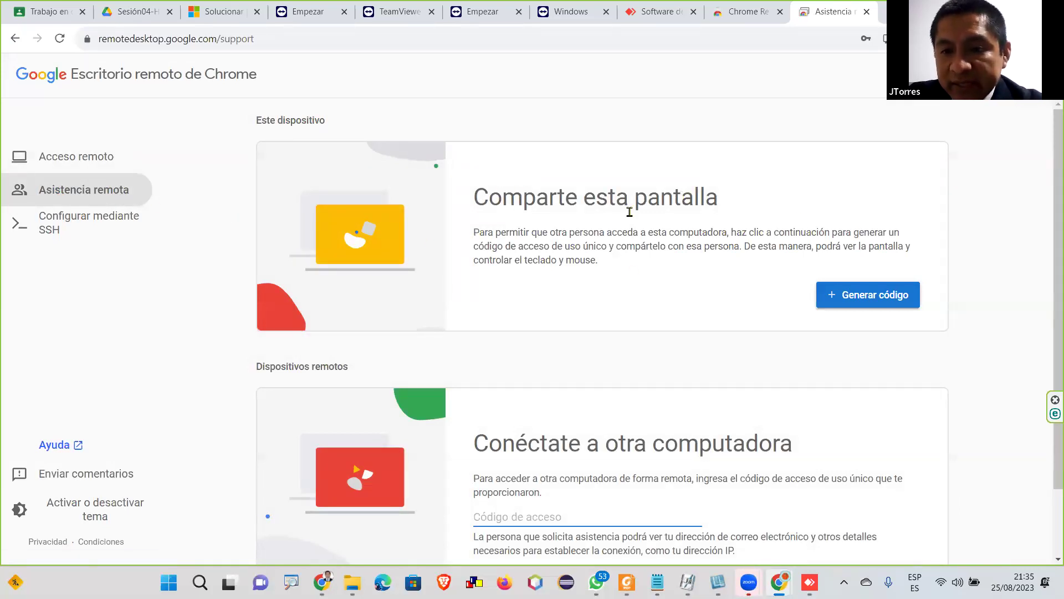
Step: Highlight the sharing instructions and select the Comparte esta pantalla title
drag(547, 232, 844, 237)
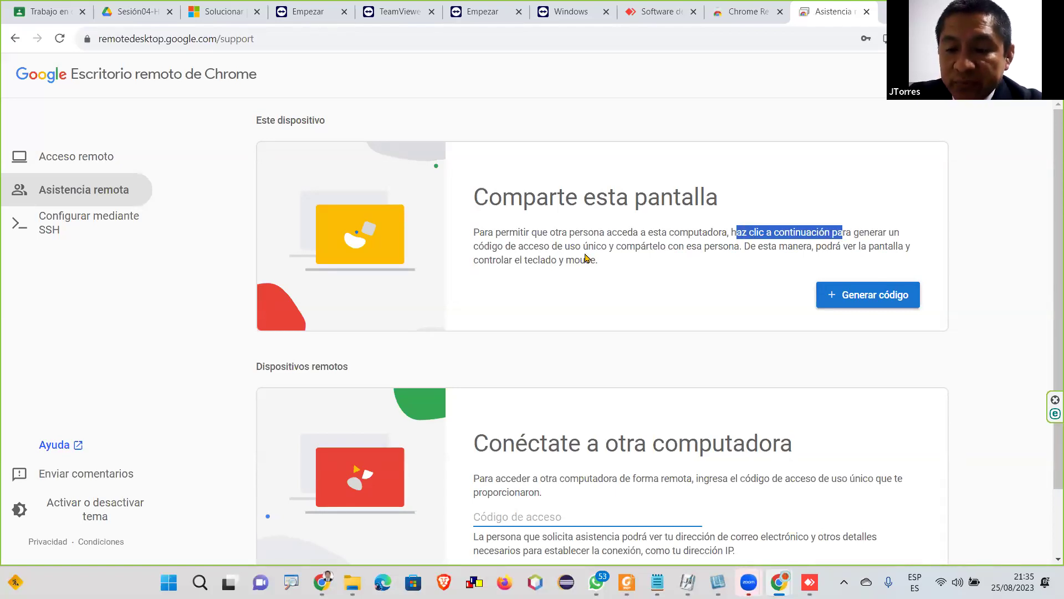
drag(489, 203, 717, 204)
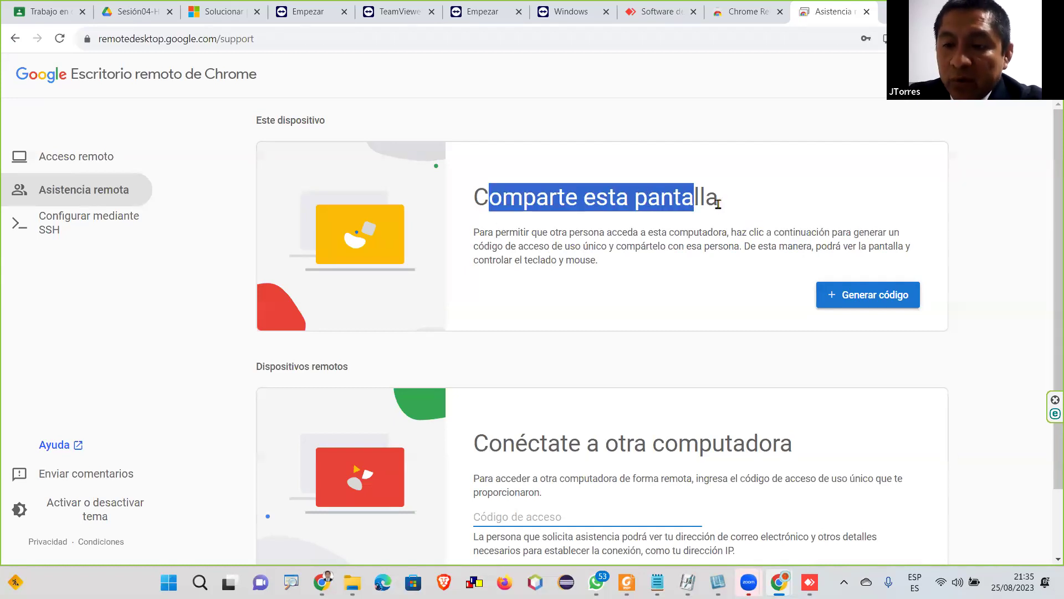
triple_click(574, 194)
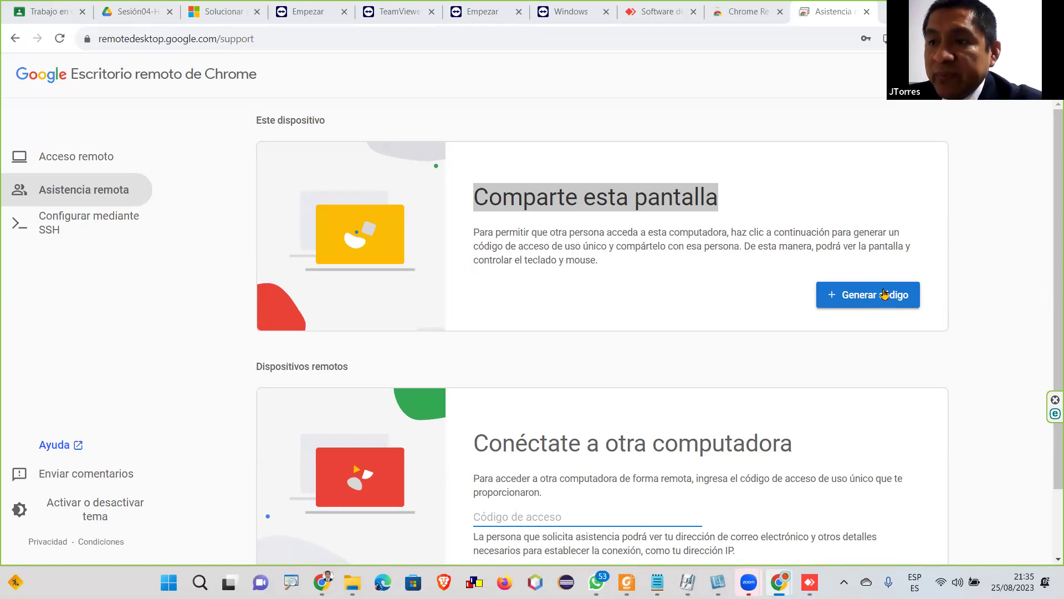
Step: Generate the one-time access code under Comparte esta pantalla and copy it
click(863, 300)
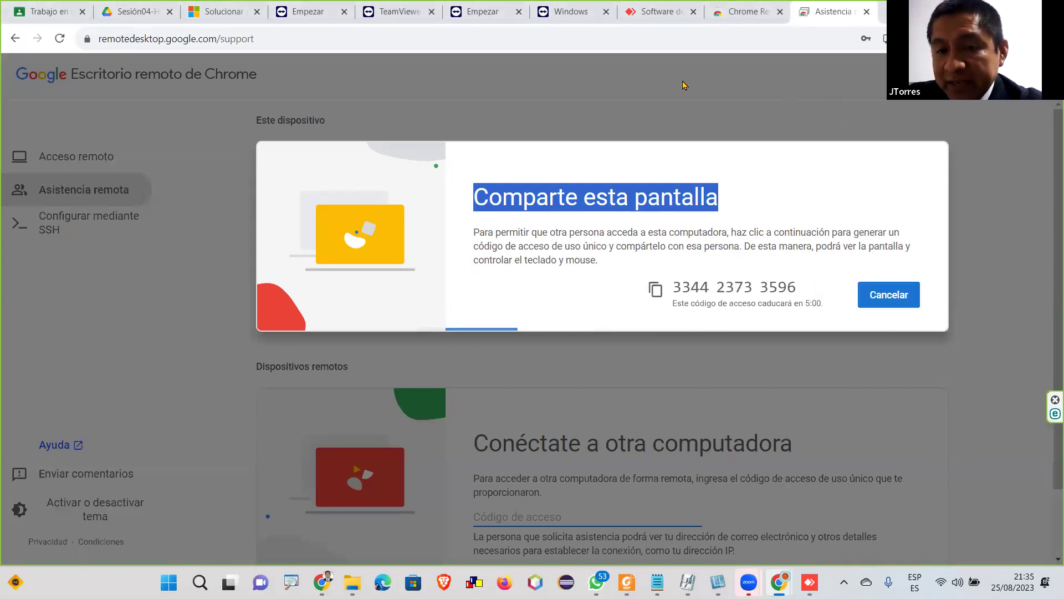
click(656, 290)
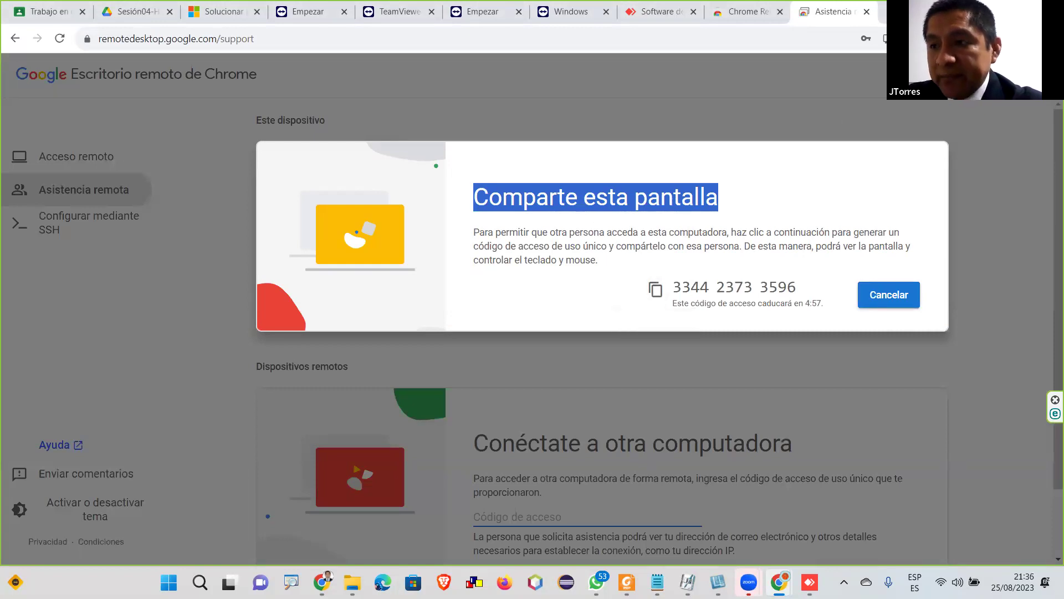
key(alt+Tab)
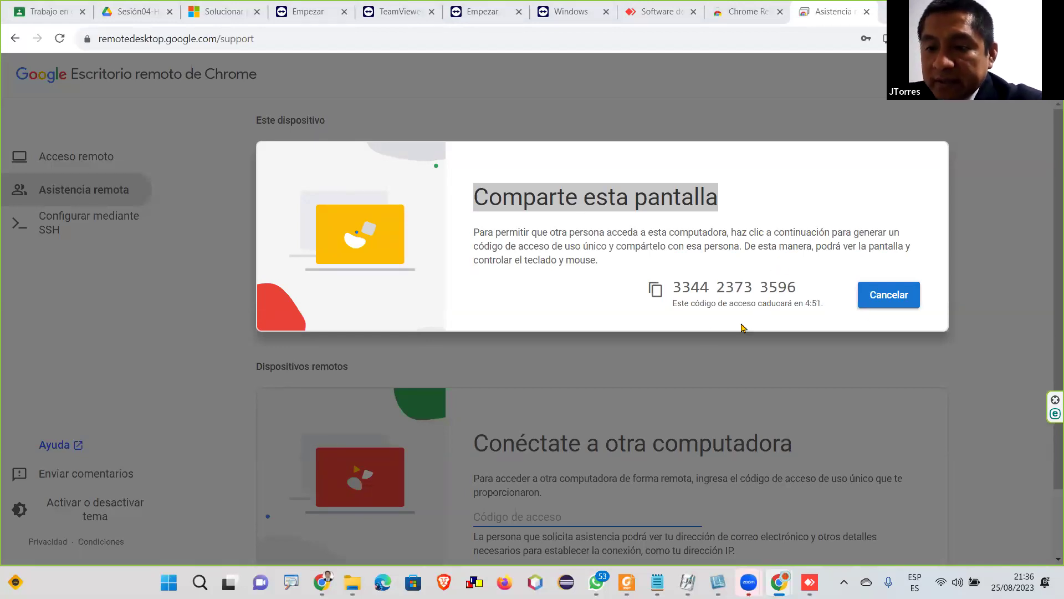
Step: Highlight the code's expiry countdown line, then clear the highlight
drag(674, 306, 822, 304)
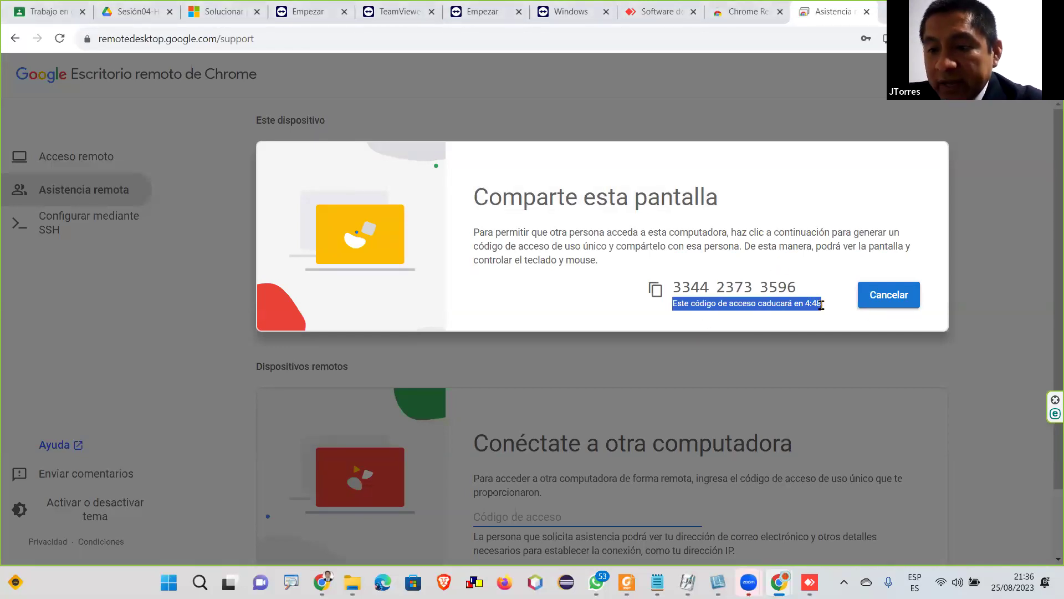
click(823, 317)
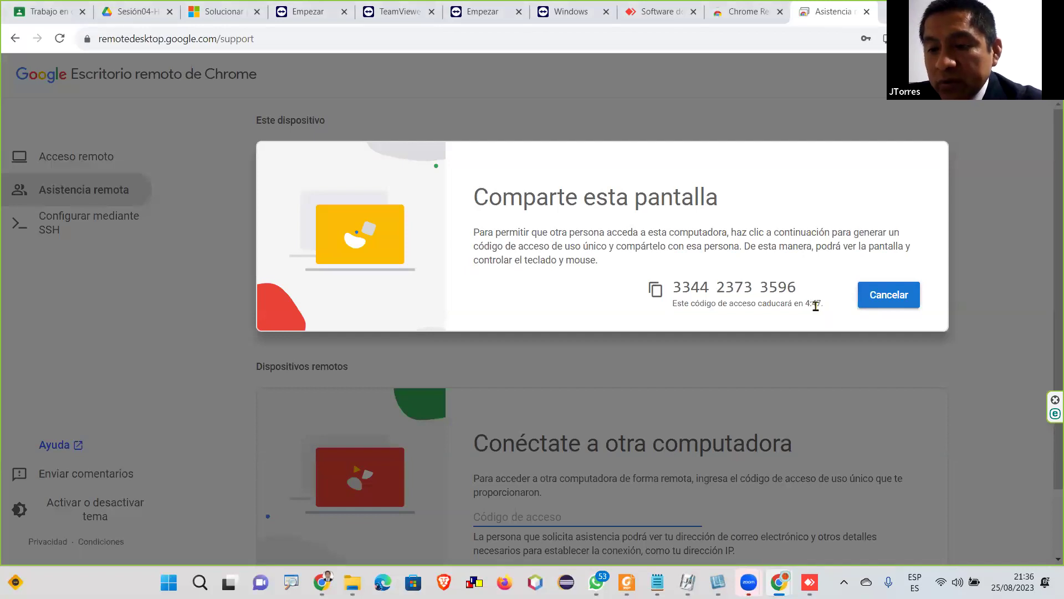
drag(822, 304, 681, 304)
click(823, 304)
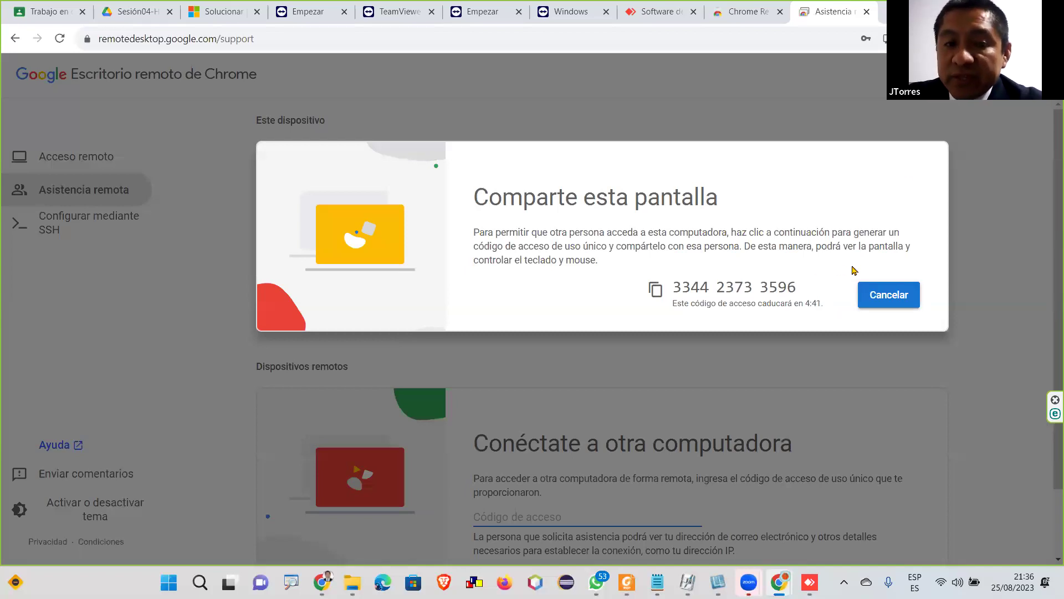
scroll(770, 280, down, 2)
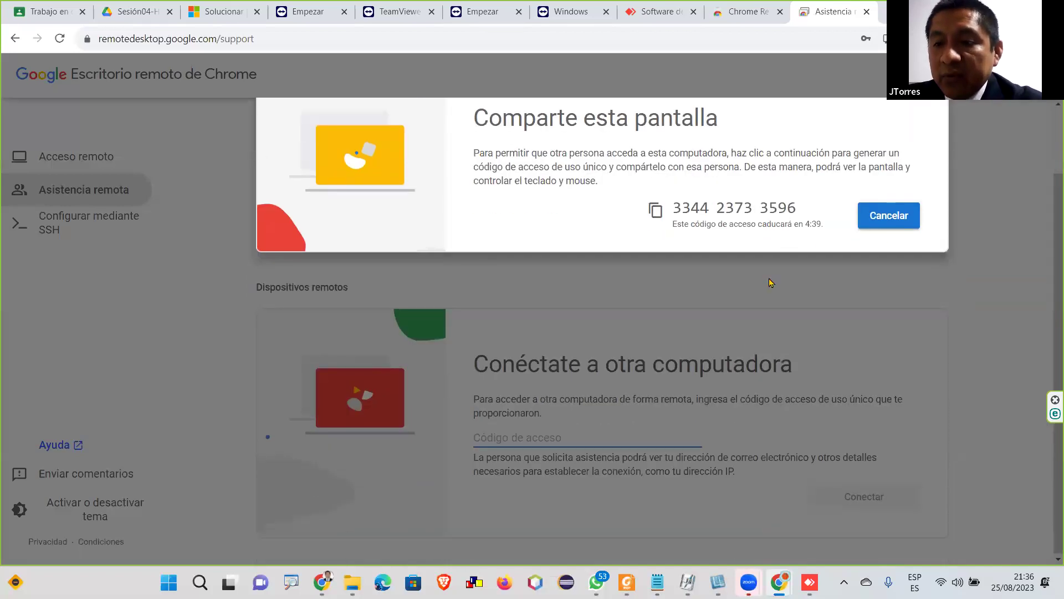
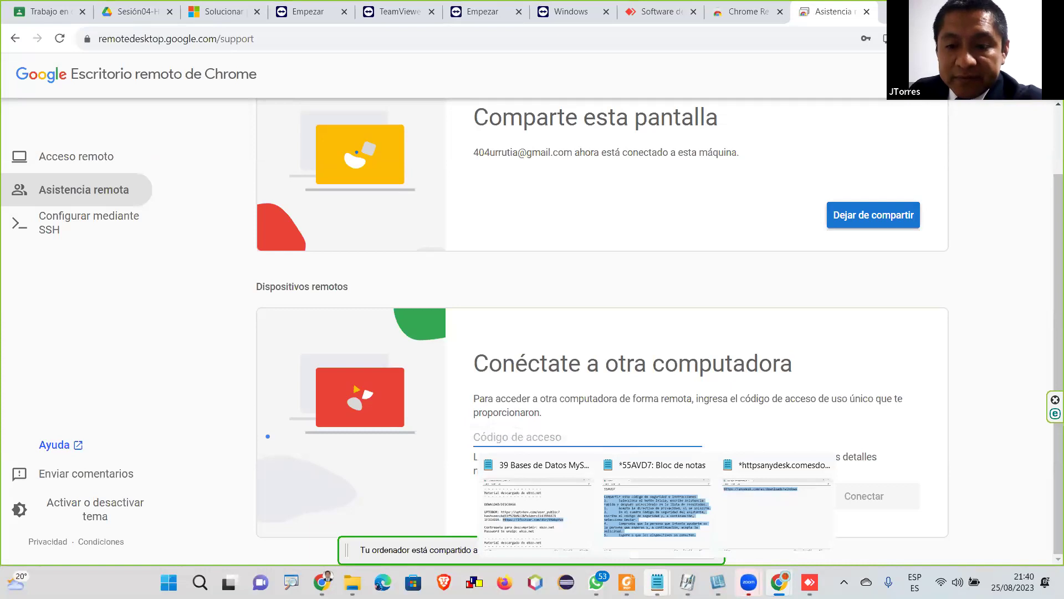
Step: Return to Classwork, open the Sesión04-HerramientasAccesoRemoto.pdf slides, and stop sharing this computer
click(54, 9)
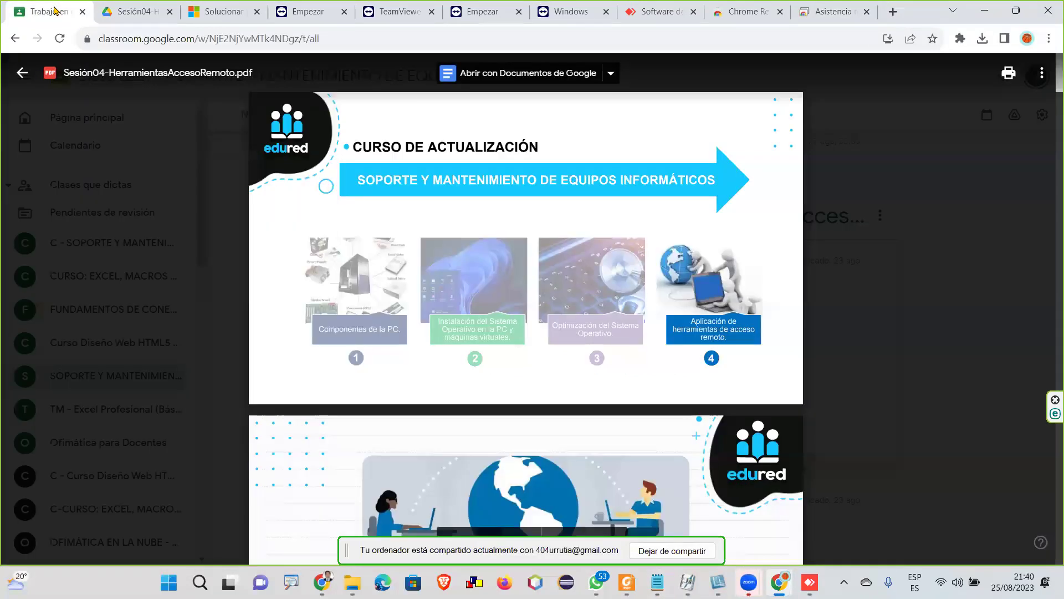
click(22, 73)
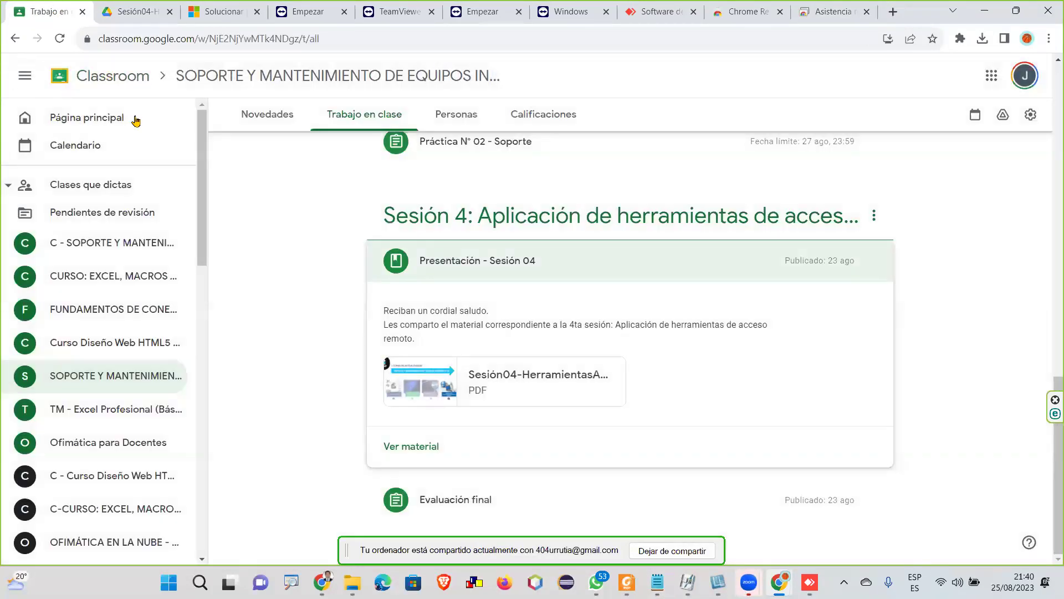
click(39, 84)
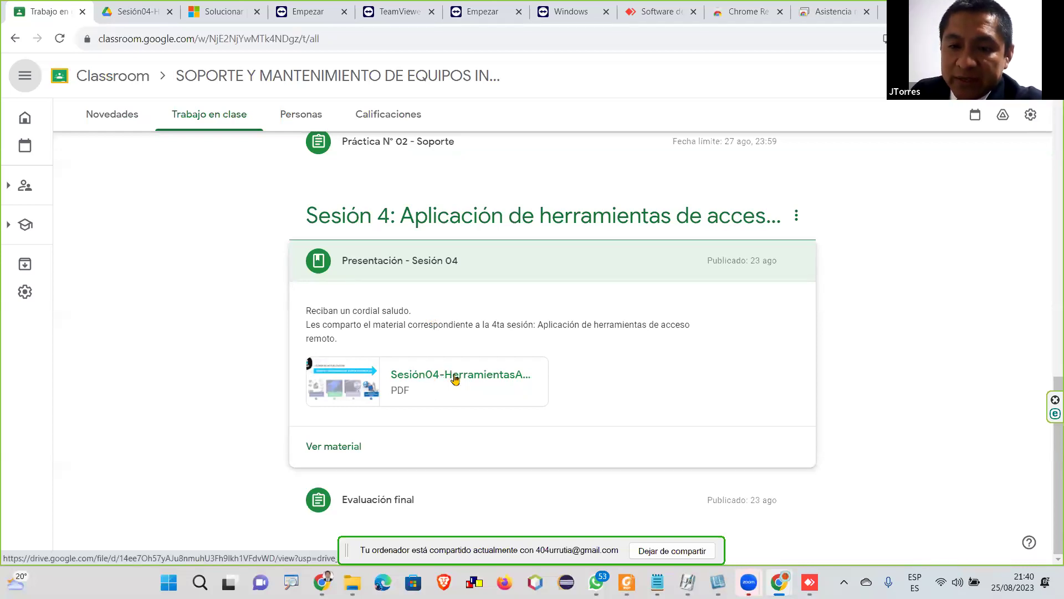
click(449, 372)
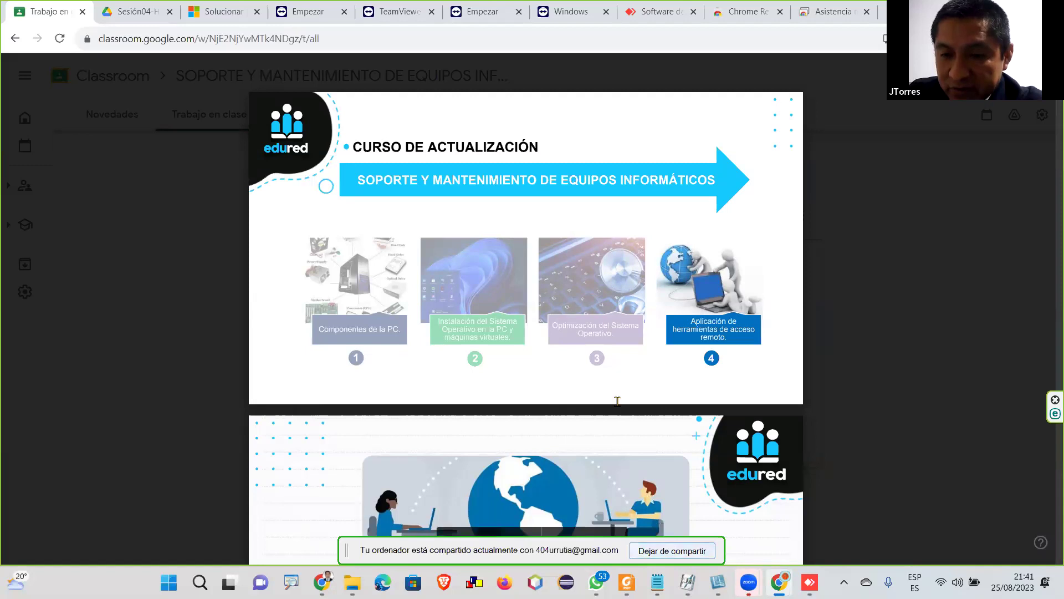
click(664, 552)
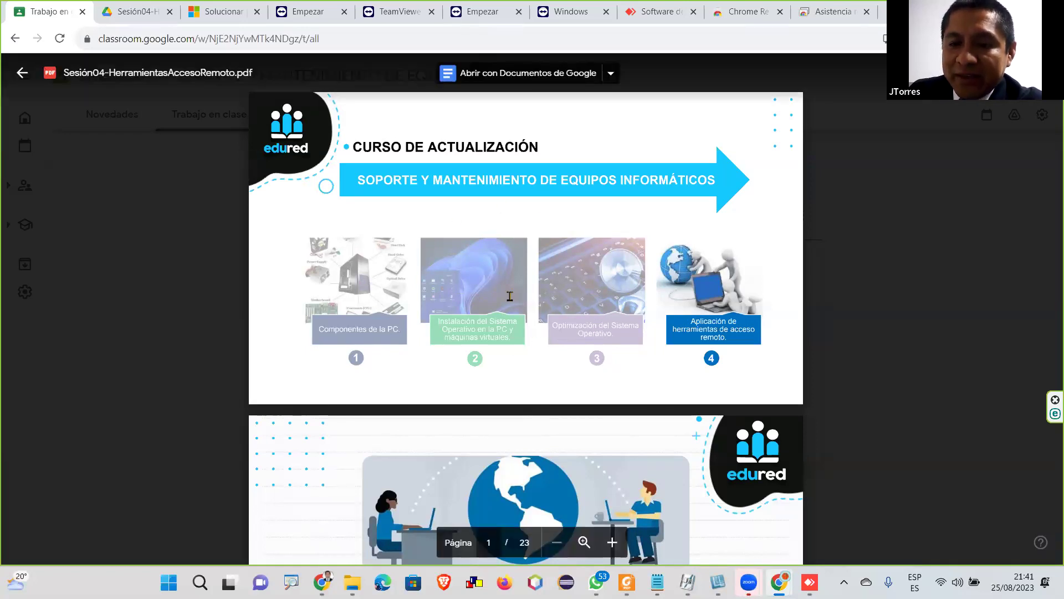
mouse_move(749, 582)
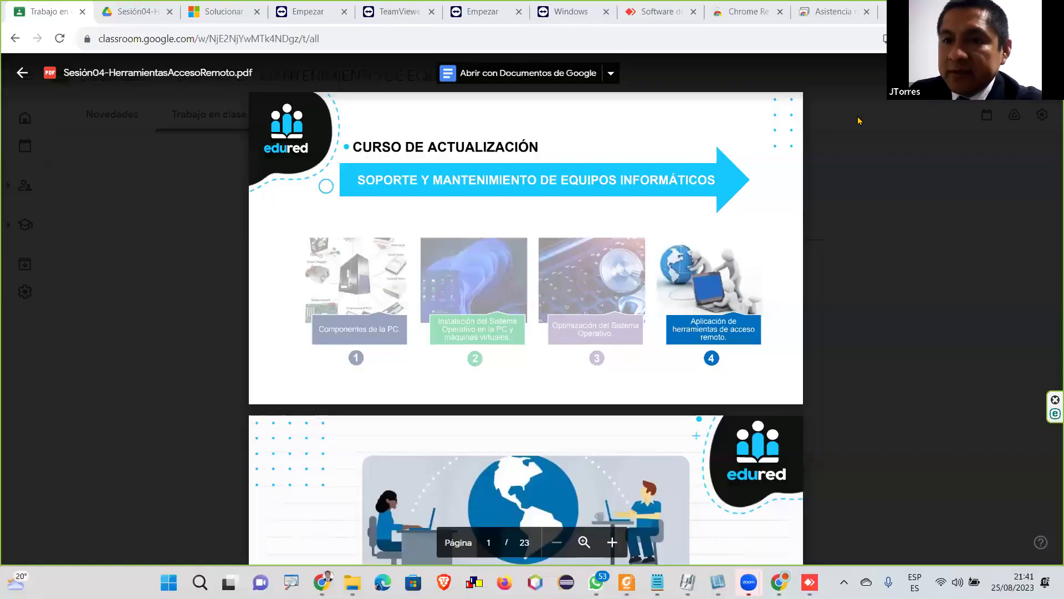
Step: Close the Windows and AnyDesk download tabs
click(478, 5)
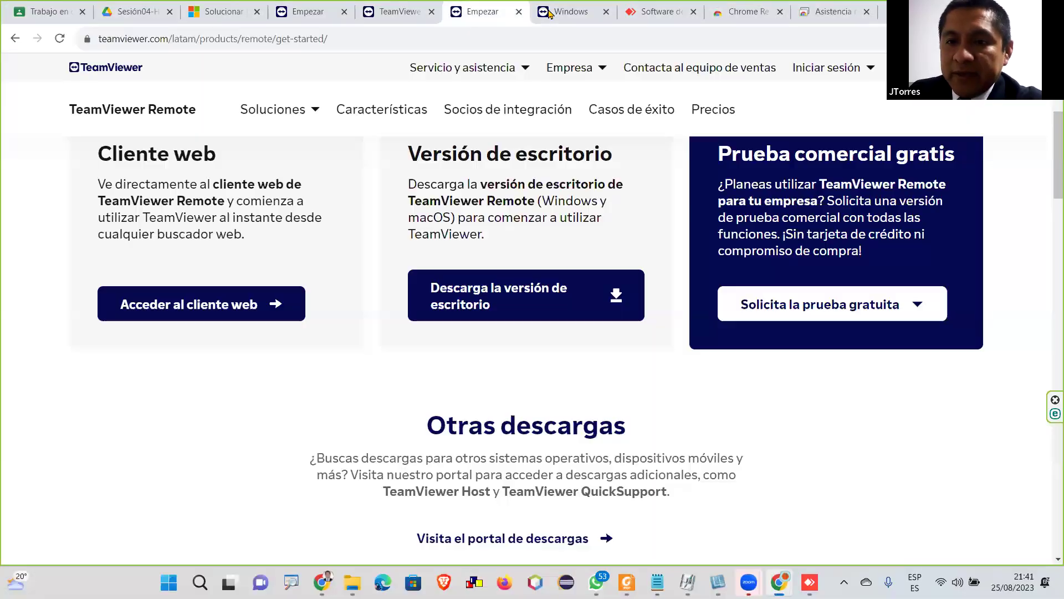
click(576, 11)
click(606, 12)
click(615, 11)
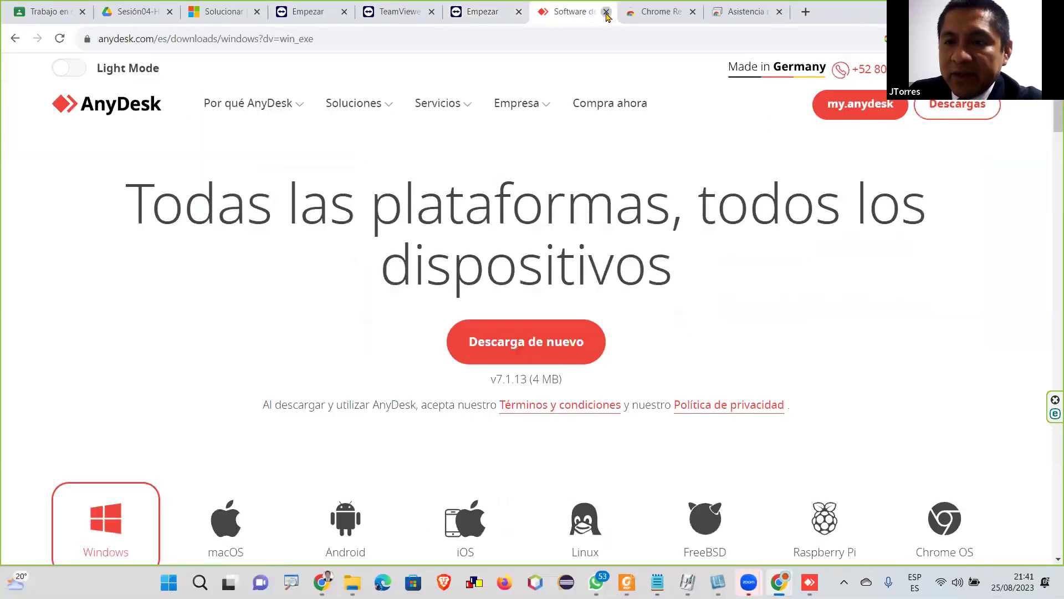
Step: On the remote support page, highlight and acknowledge the session-ended message
click(660, 12)
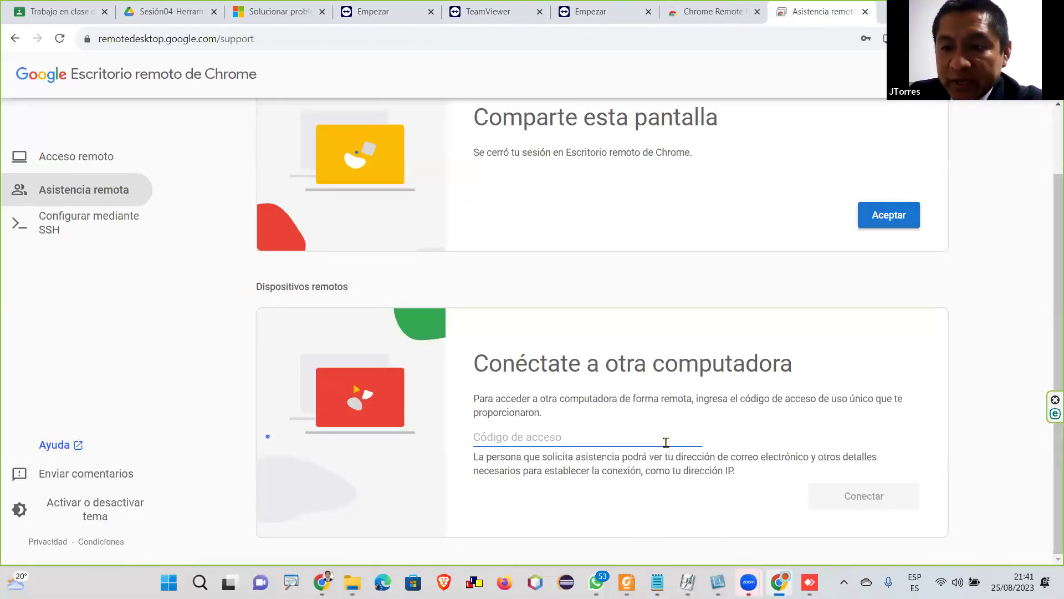
scroll(668, 441, up, 2)
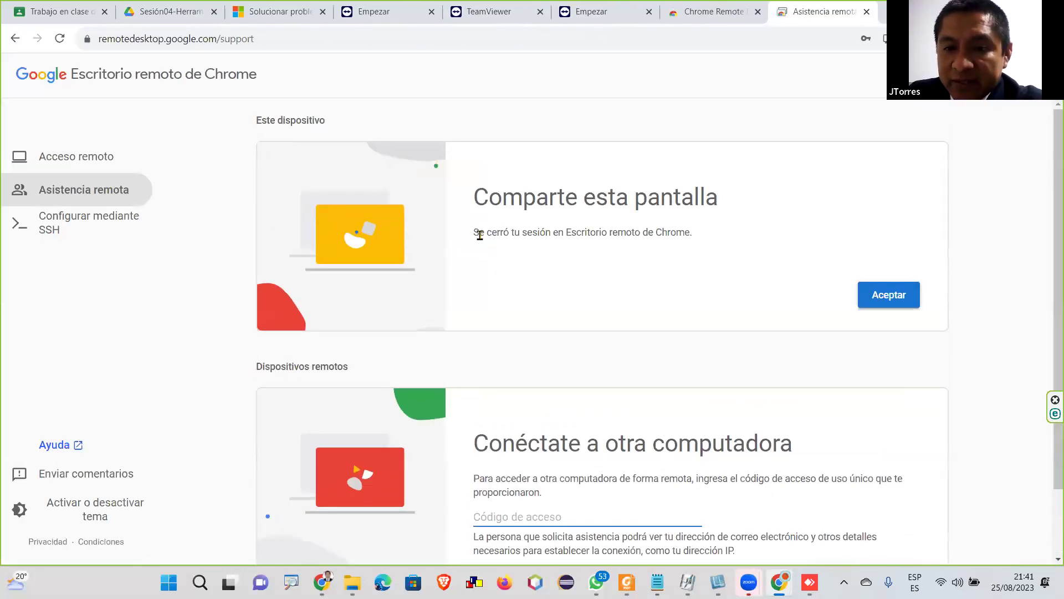
drag(473, 233, 705, 239)
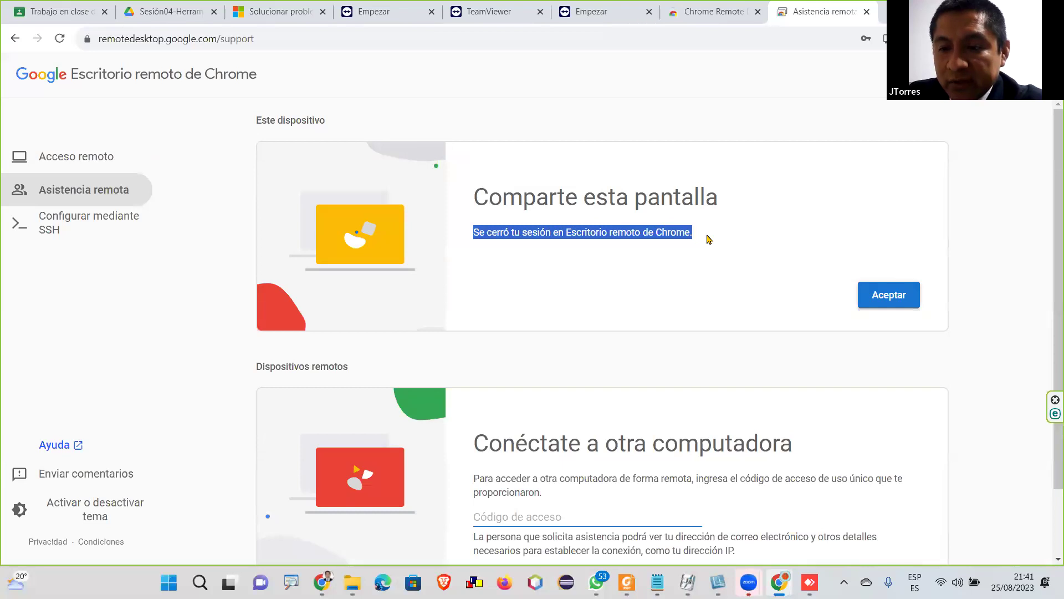
click(889, 296)
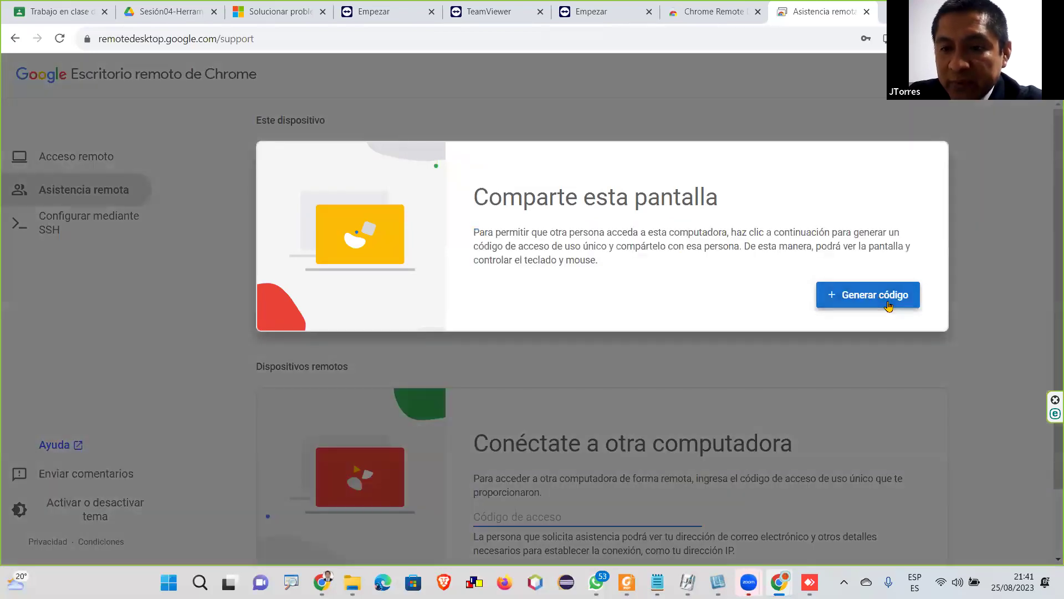
Step: Generate a one-time access code, select its digits, then cancel it
scroll(777, 198, down, 1)
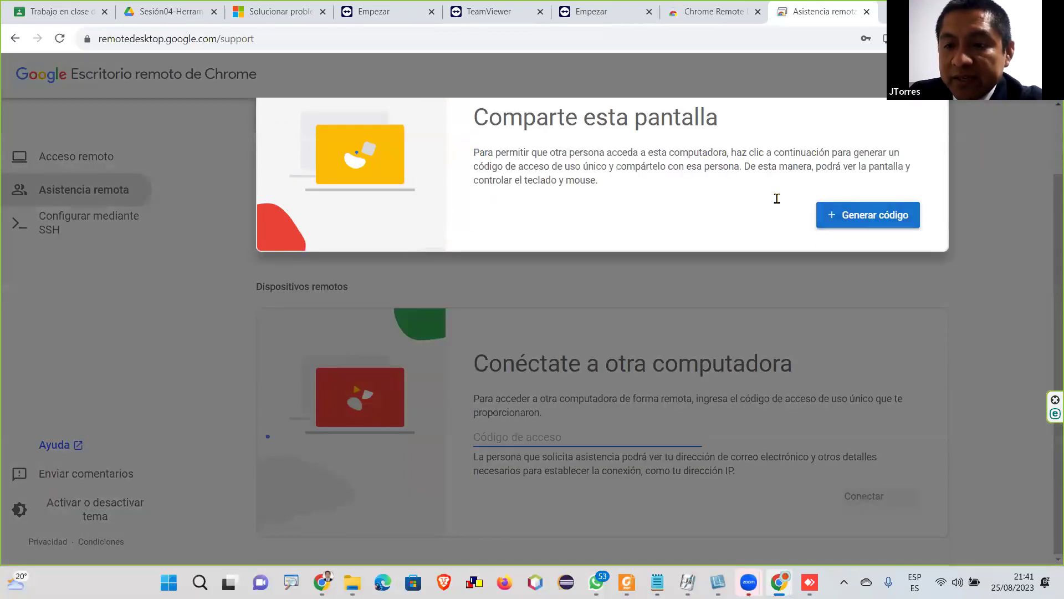
click(882, 216)
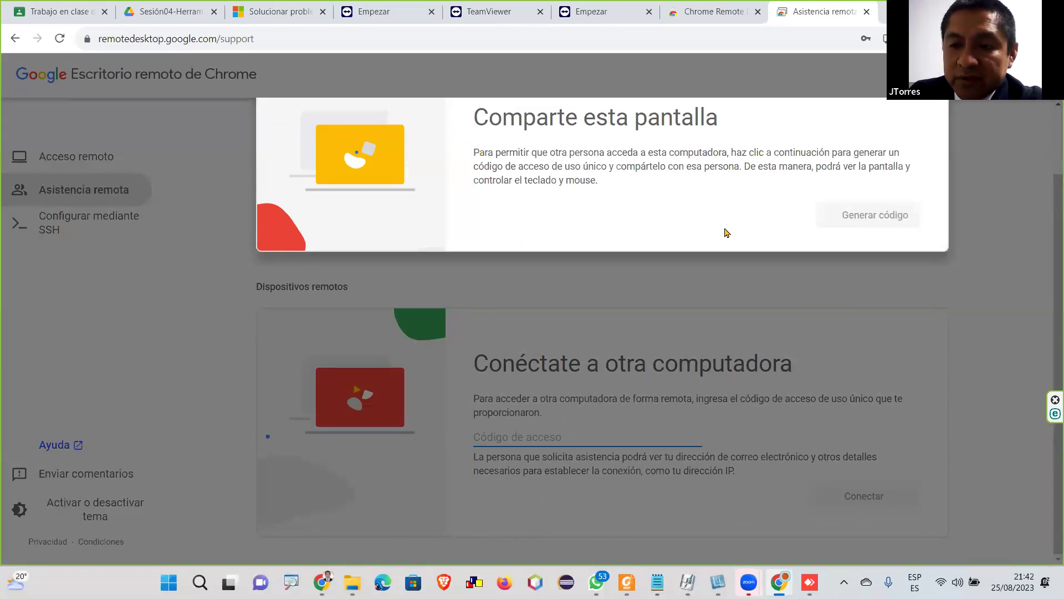
drag(676, 207, 797, 207)
right_click(687, 205)
click(737, 221)
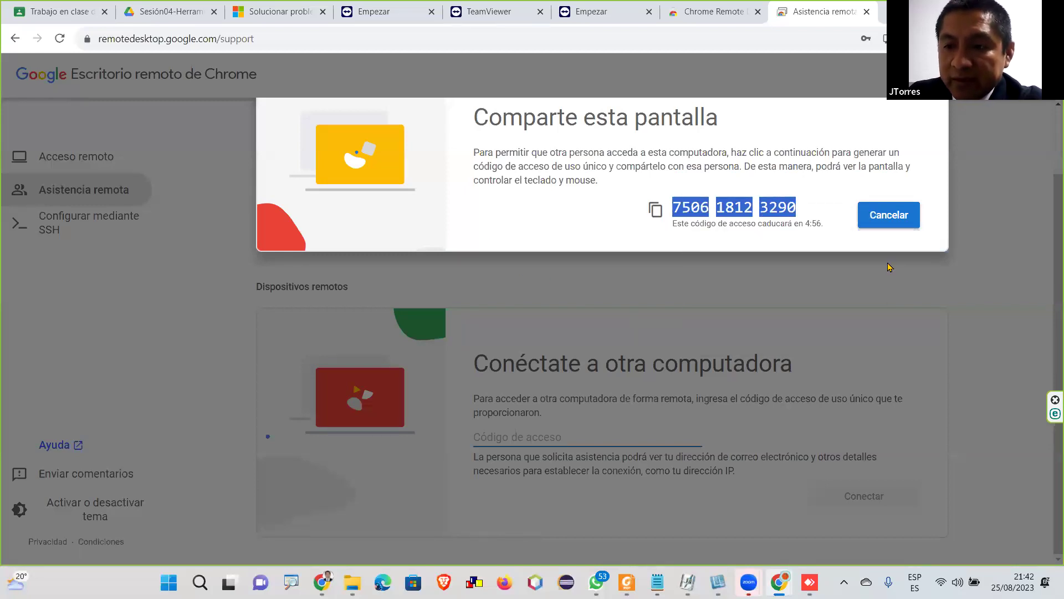
click(889, 216)
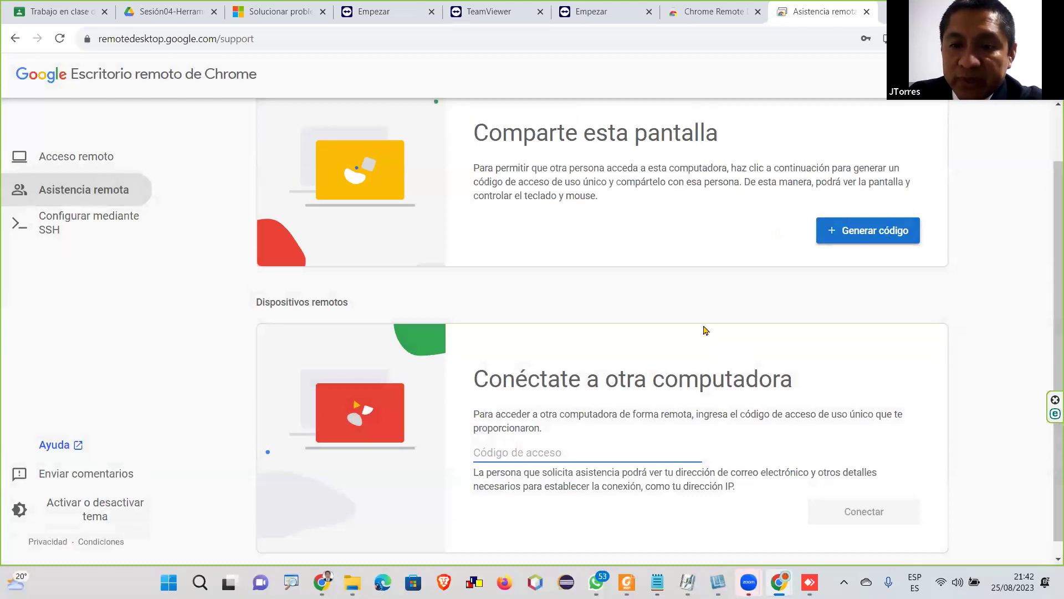
scroll(629, 311, up, 1)
scroll(633, 357, down, 1)
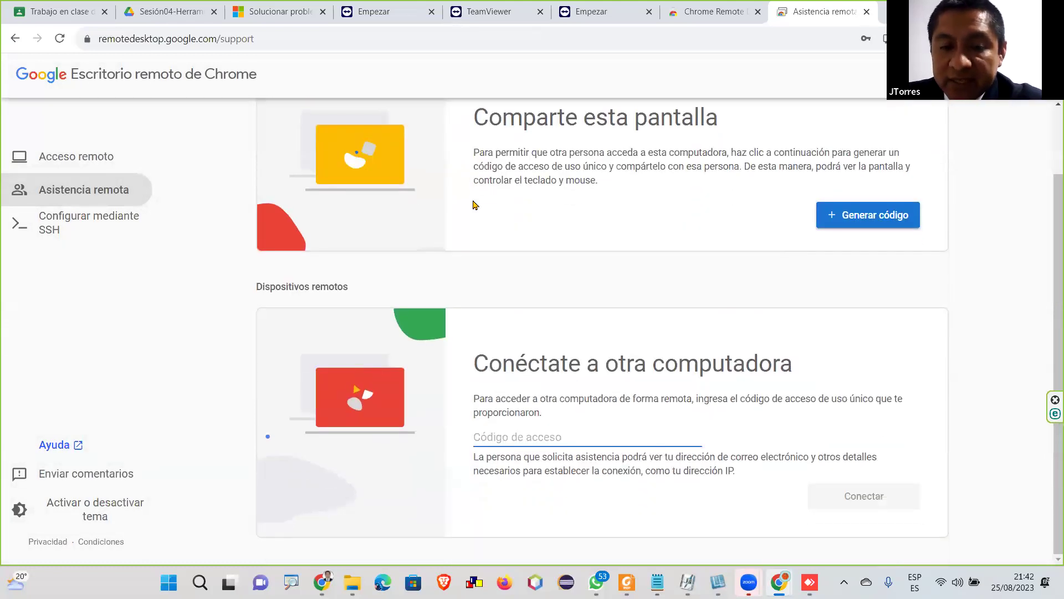
Step: In the Acceso remoto device list, highlight the device's last online date
click(110, 150)
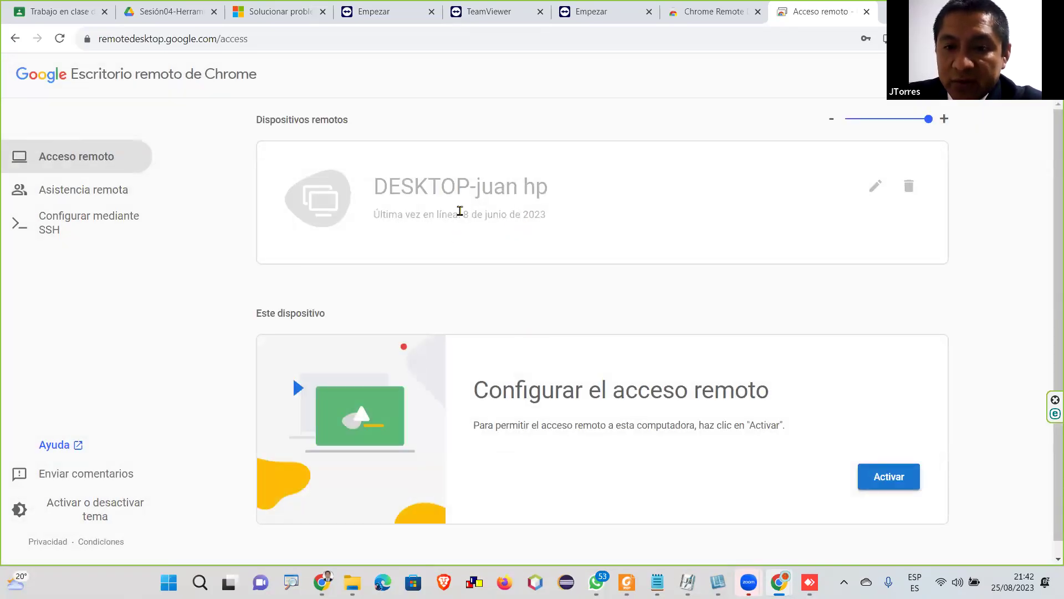
drag(376, 218, 555, 220)
scroll(807, 315, down, 1)
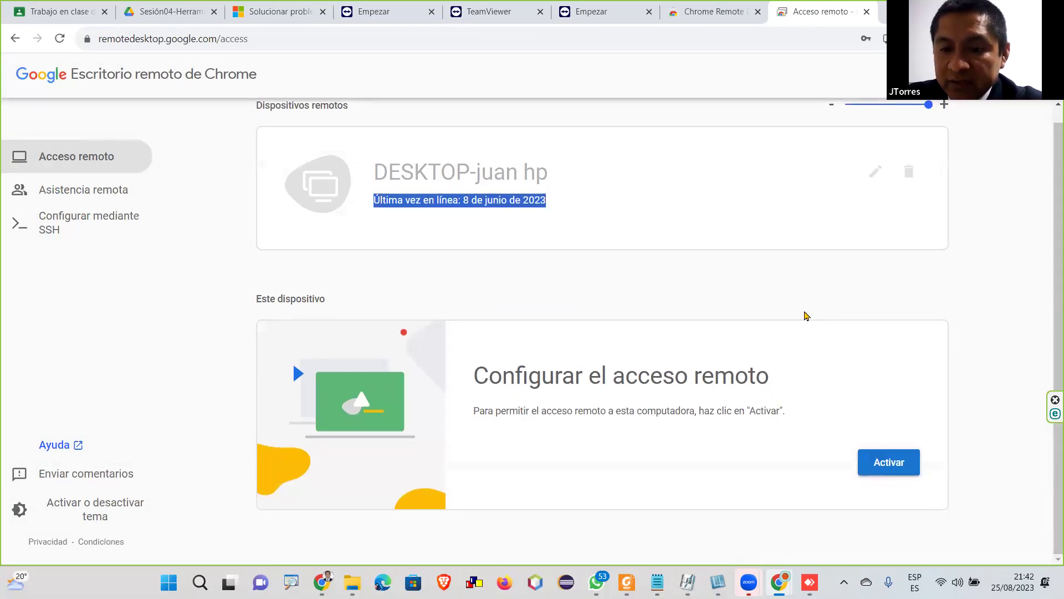
Step: Back on Asistencia remota, highlight the Comparte esta pantalla heading and leave the access code field empty
click(116, 198)
scroll(557, 255, down, 3)
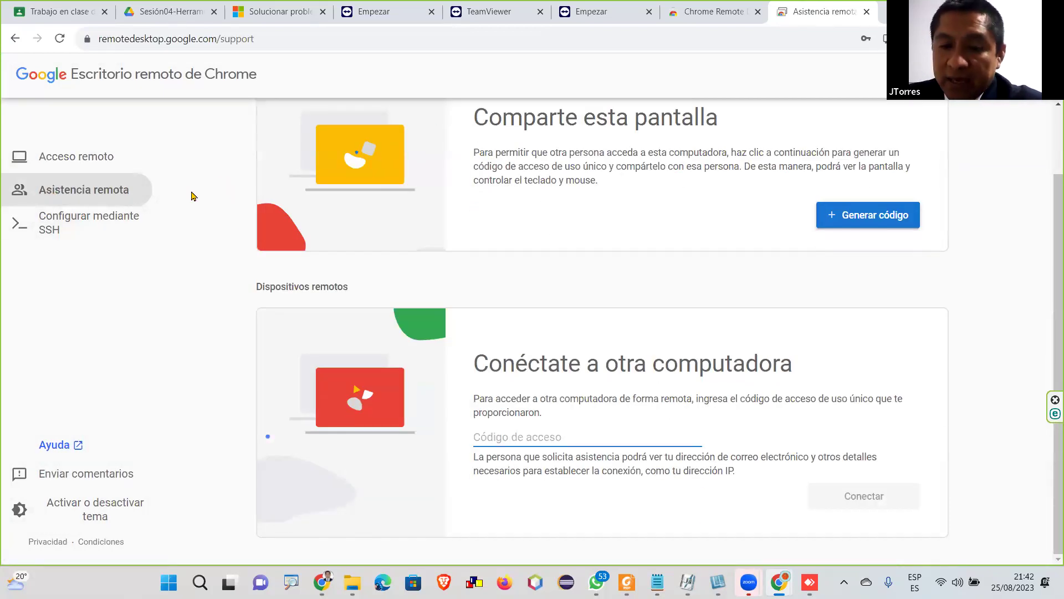
scroll(457, 356, up, 2)
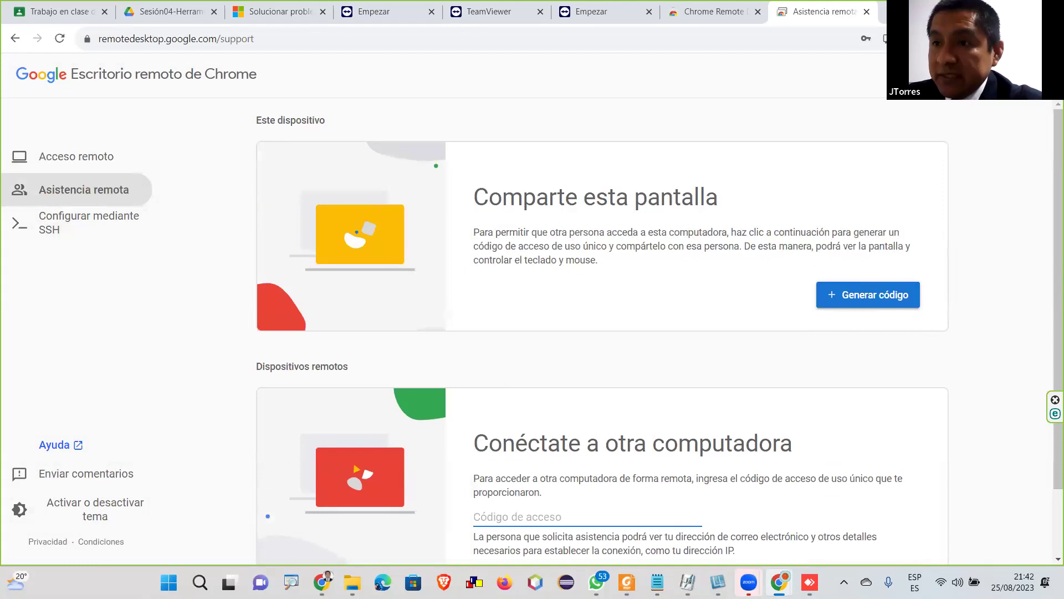
drag(482, 199, 763, 205)
scroll(528, 410, down, 2)
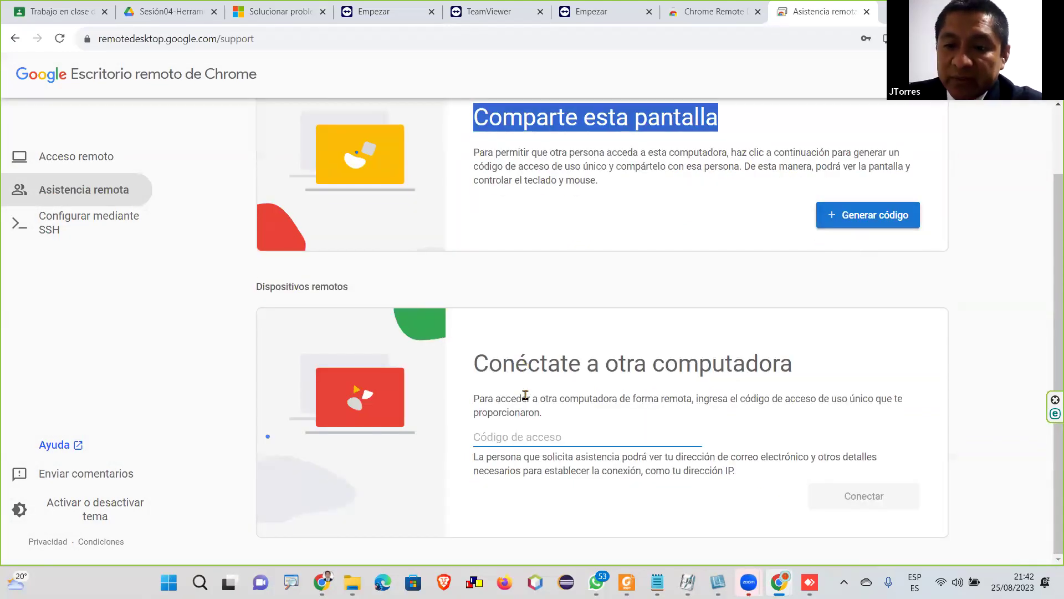
click(533, 434)
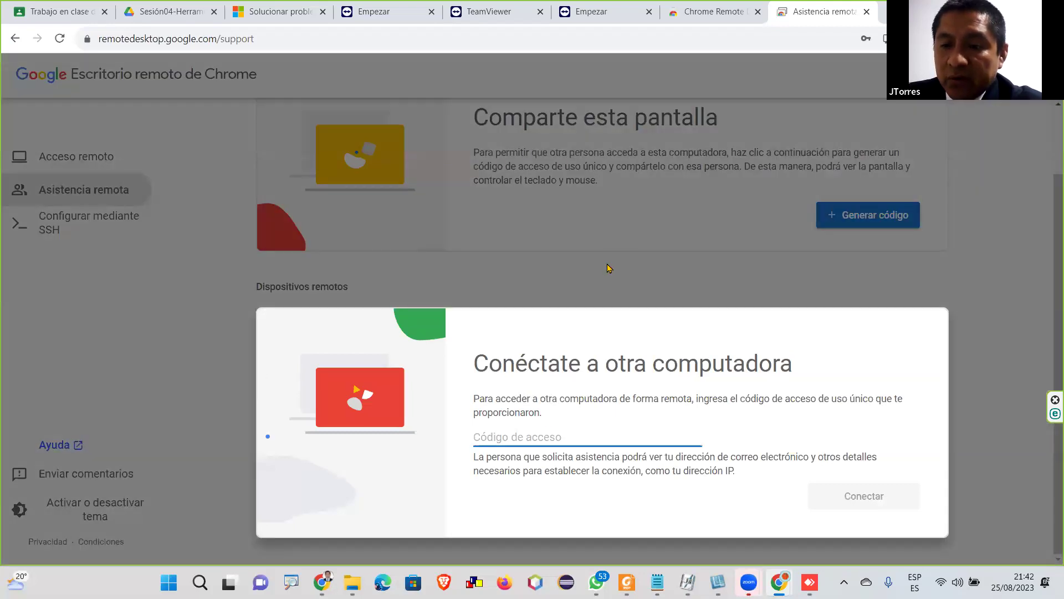
click(616, 266)
scroll(646, 330, up, 2)
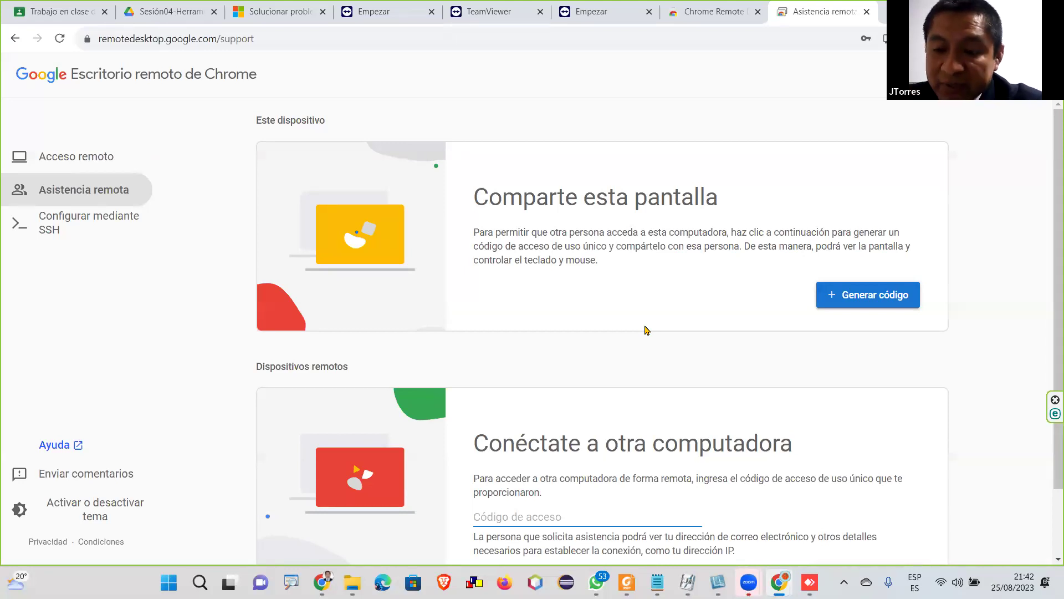
scroll(646, 330, down, 2)
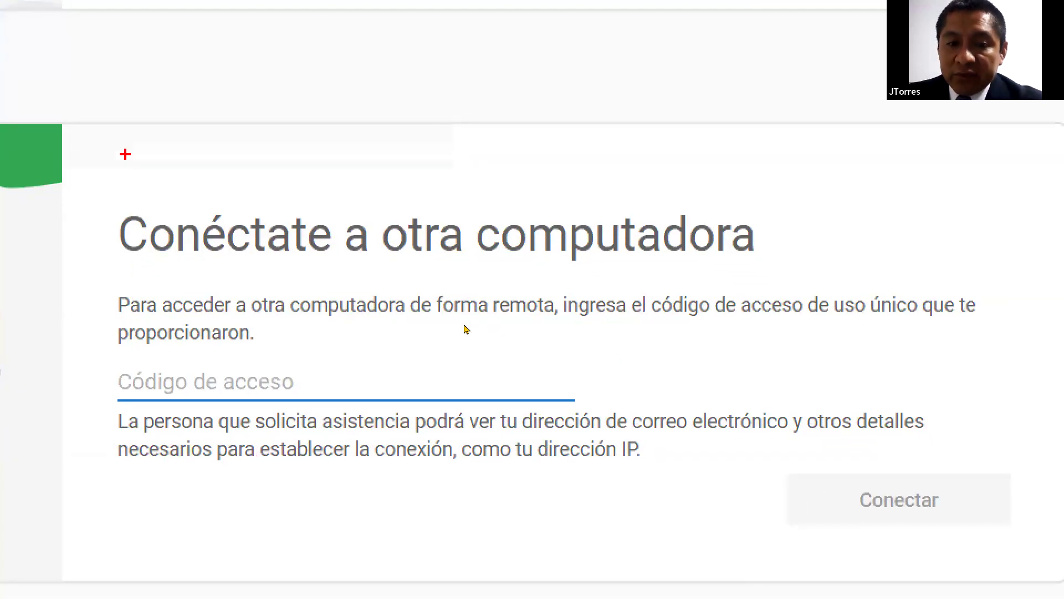
Step: Box the connect card in red, arrow its heading, and underline 'de forma remota', 'de uso único', 'proporcionaron'
drag(48, 160, 981, 545)
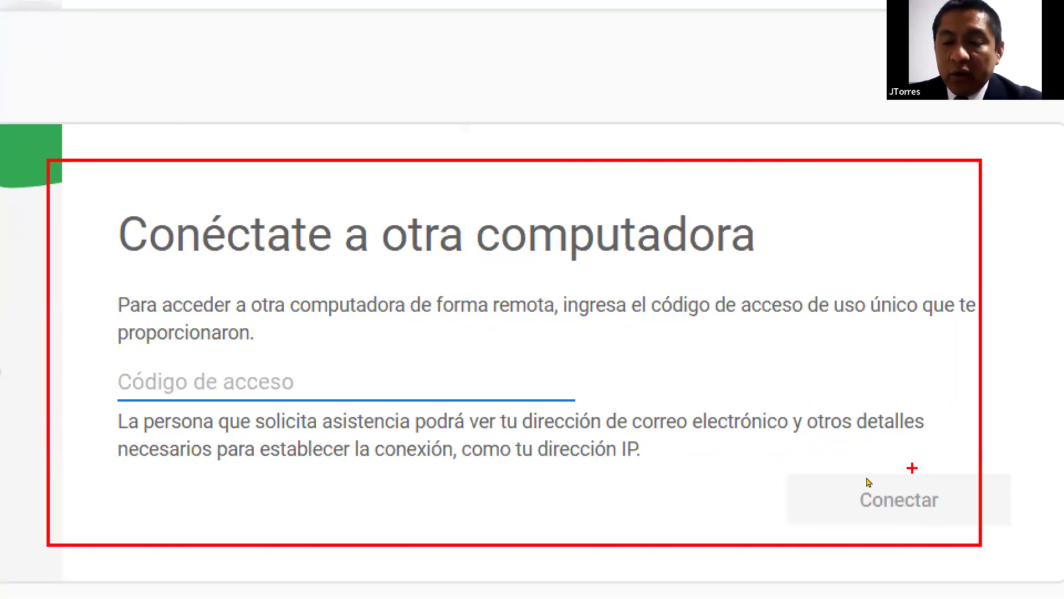
mouse_move(842, 58)
mouse_down()
mouse_move(823, 188)
mouse_move(801, 241)
mouse_move(815, 227)
mouse_up()
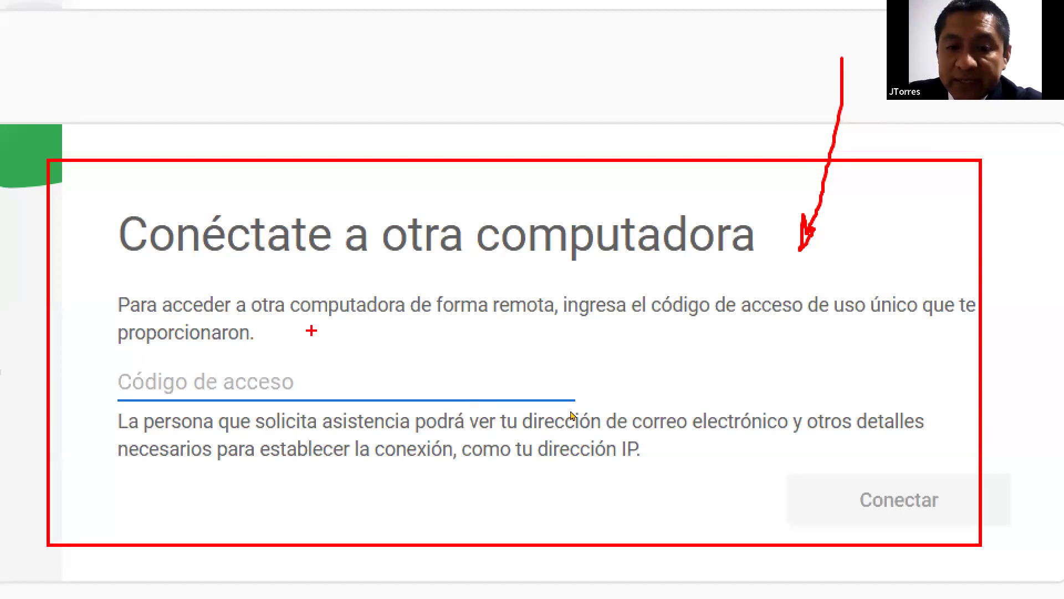
drag(399, 326, 543, 326)
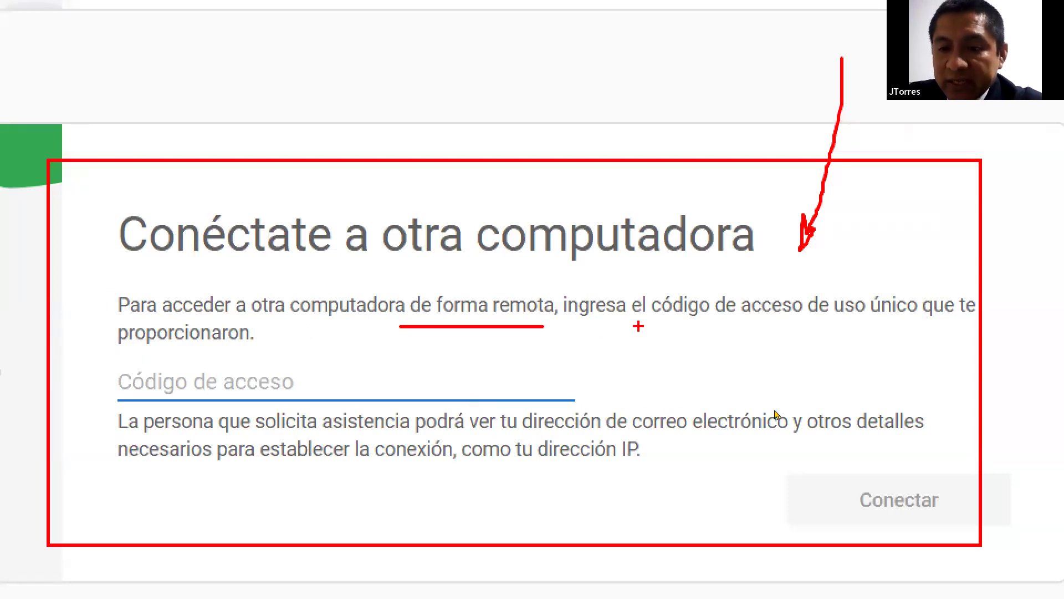
drag(802, 318, 916, 325)
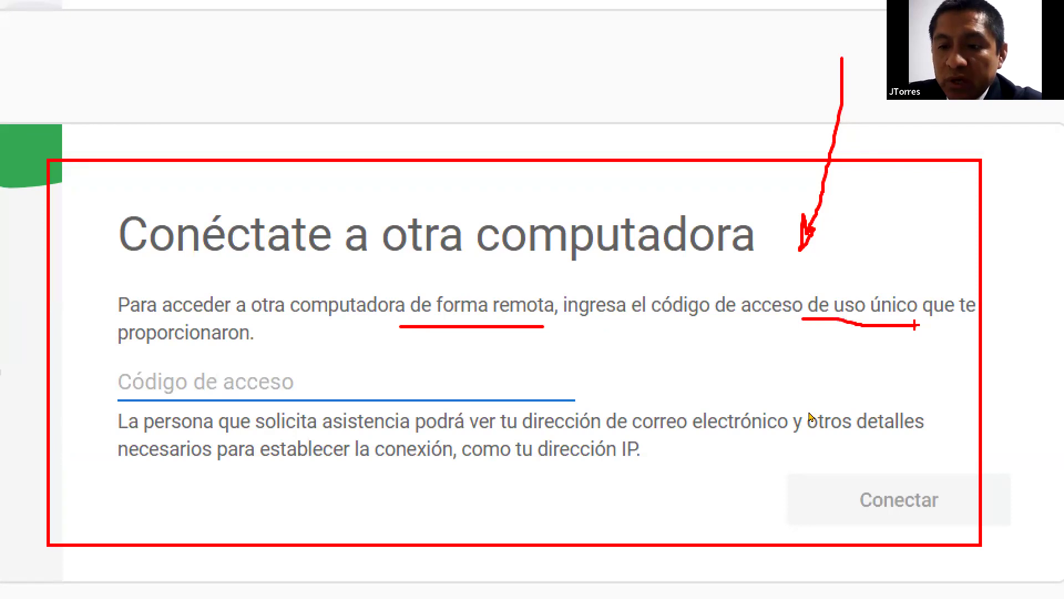
drag(87, 350, 309, 349)
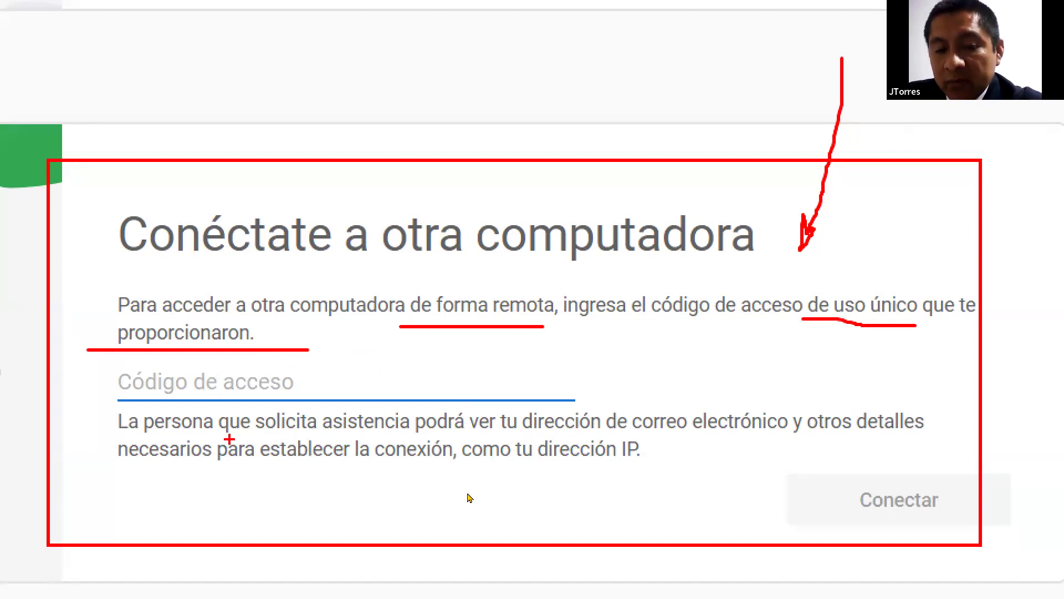
Step: Add arrows, underline the e-mail notice and 'establecer la conexión', and circle Conectar
drag(71, 524, 131, 460)
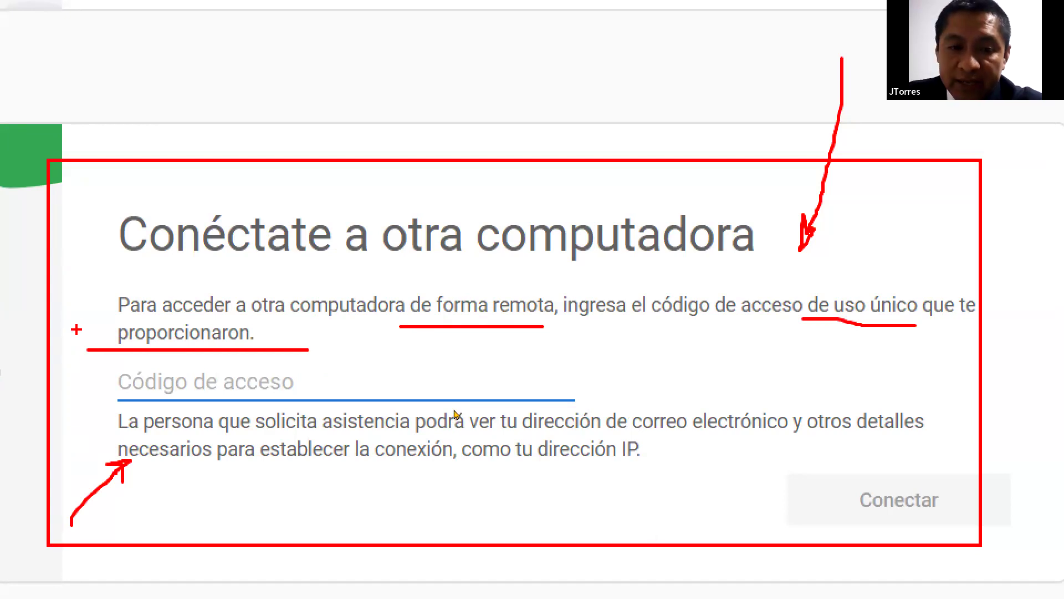
mouse_move(93, 331)
mouse_down()
mouse_move(66, 348)
mouse_move(86, 367)
mouse_up()
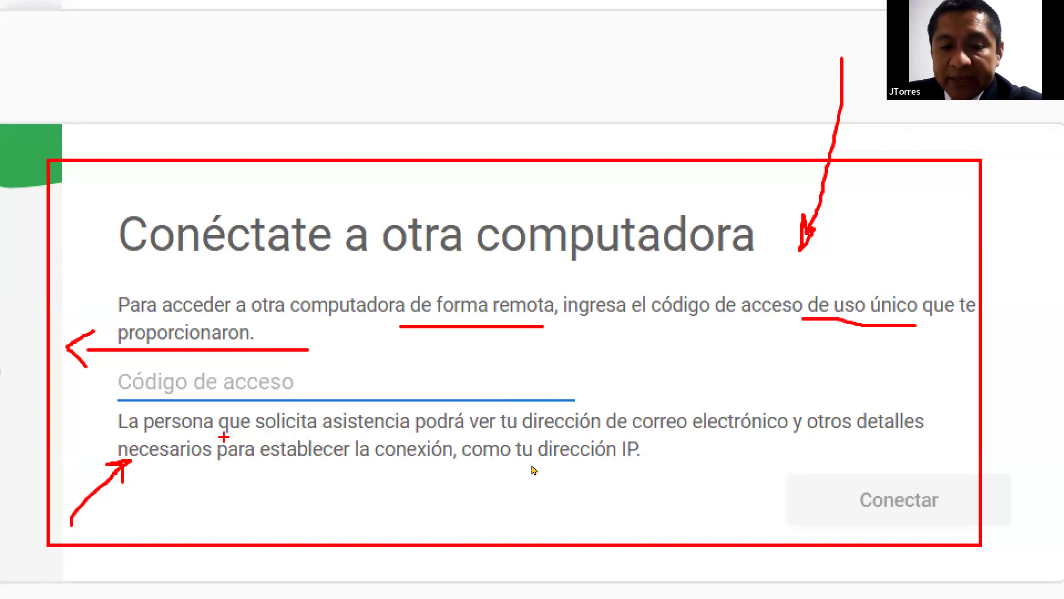
drag(442, 435, 788, 435)
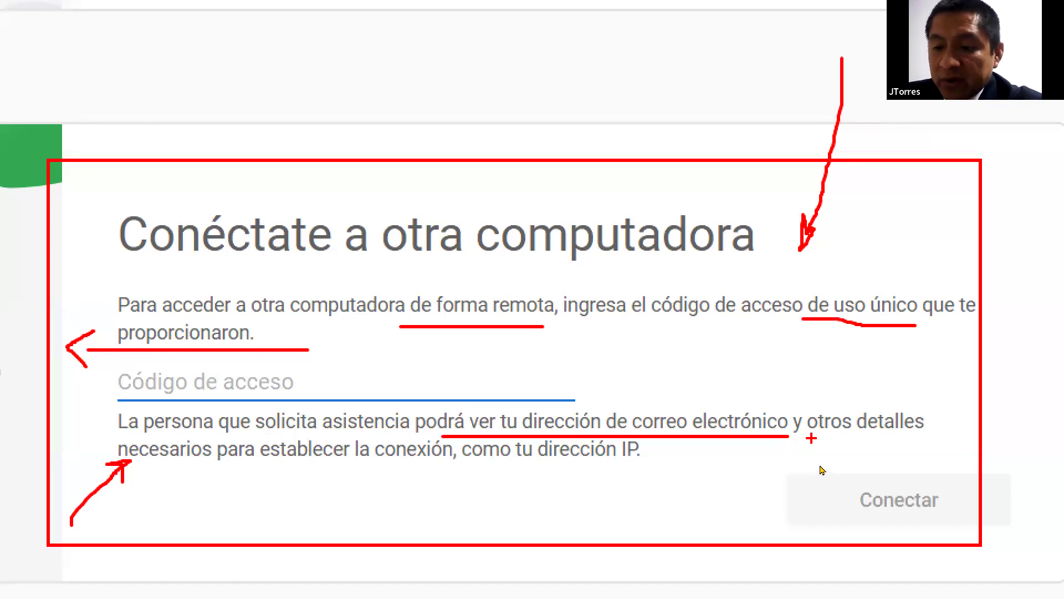
drag(871, 437, 922, 437)
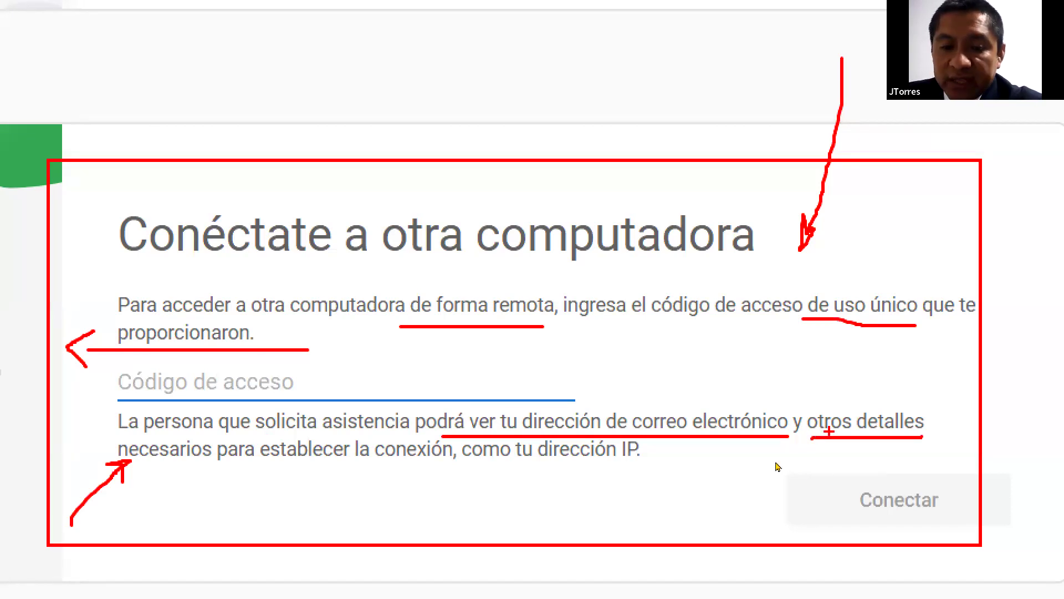
drag(321, 467, 631, 467)
mouse_move(965, 519)
mouse_down()
mouse_move(862, 518)
mouse_move(949, 530)
mouse_up()
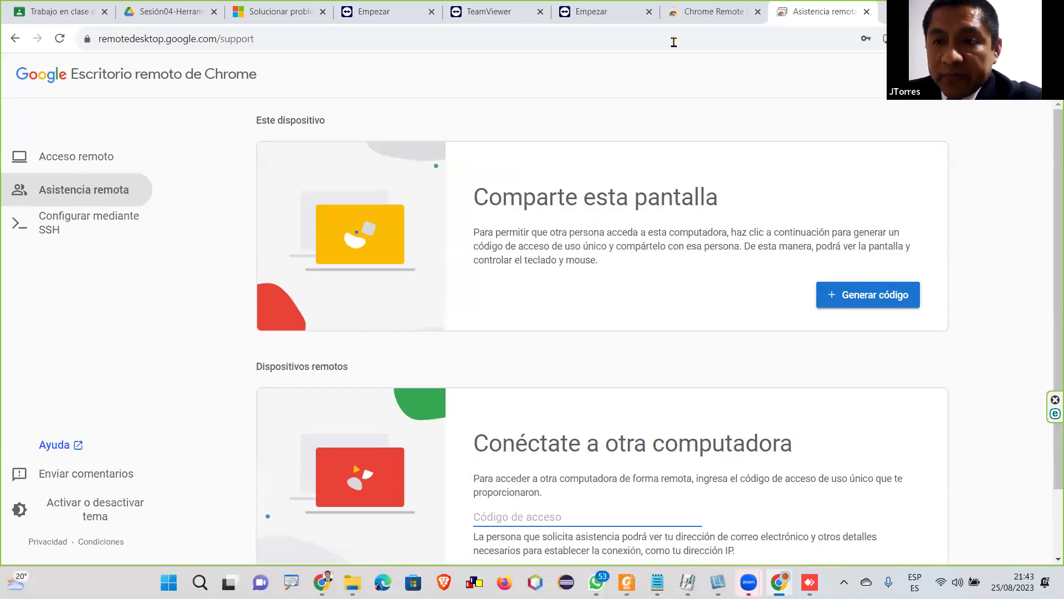
Step: Uninstall the Chrome Remote Desktop extension from Chrome through the Extensions menu
click(712, 12)
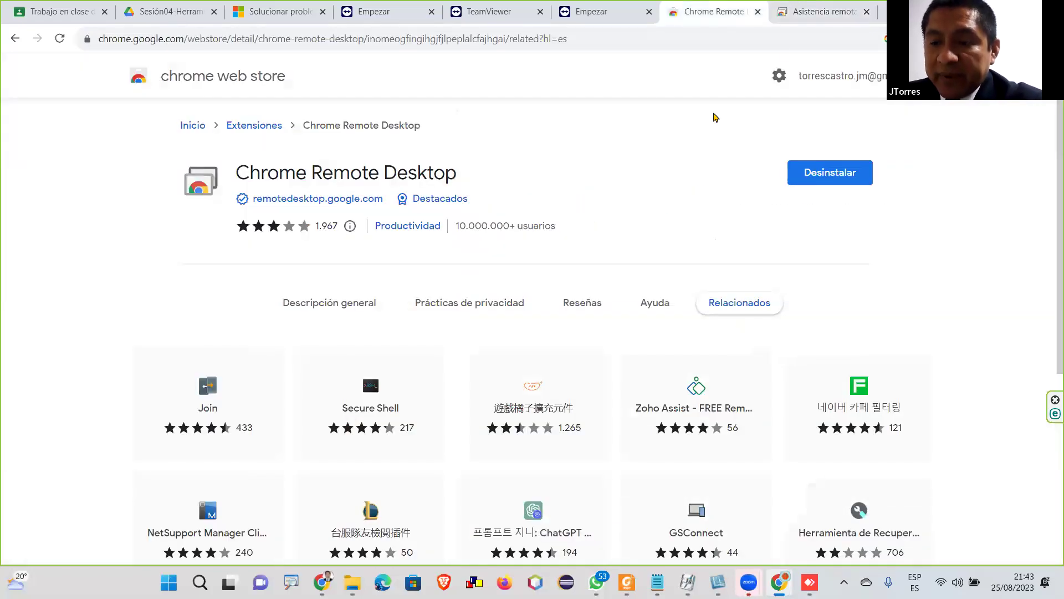
click(961, 38)
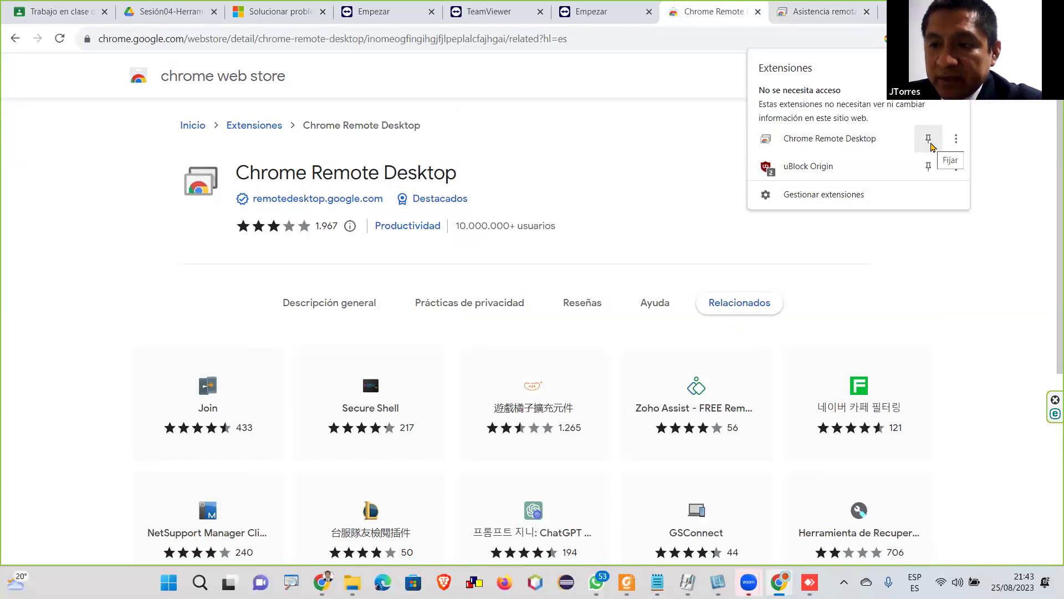
click(955, 142)
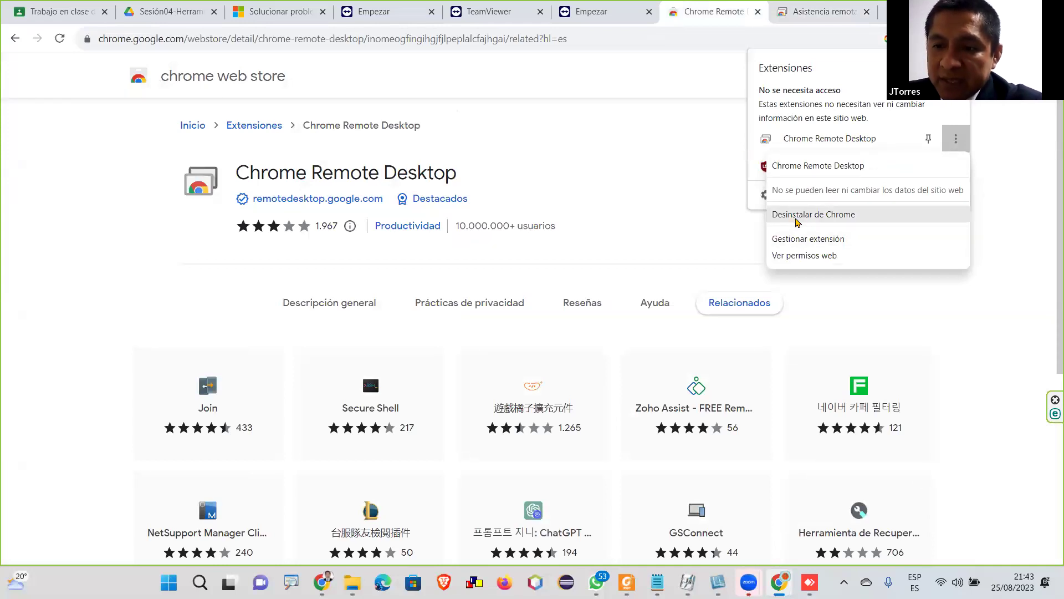
click(798, 215)
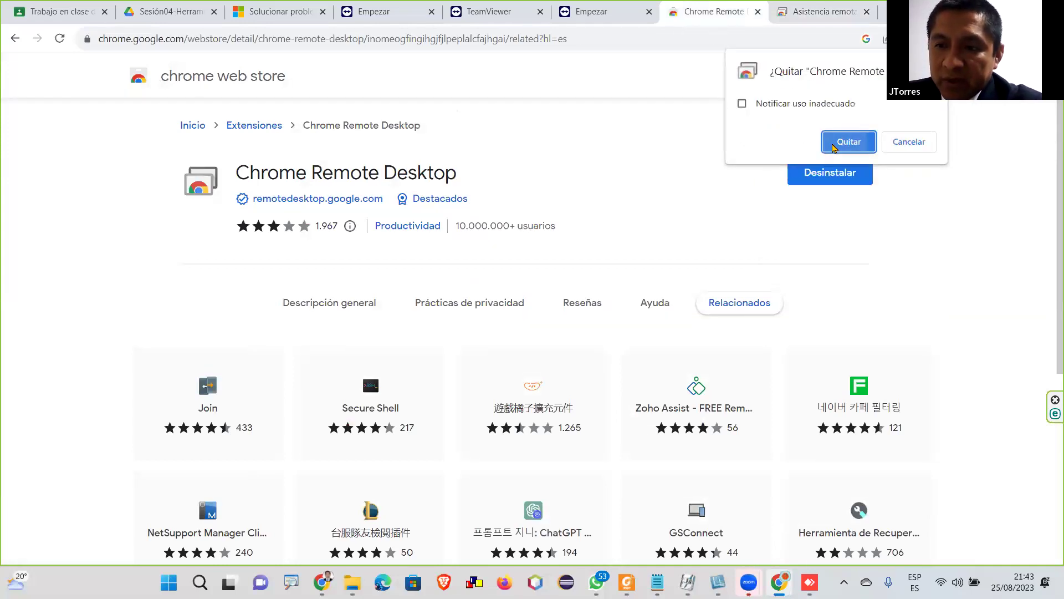
click(833, 147)
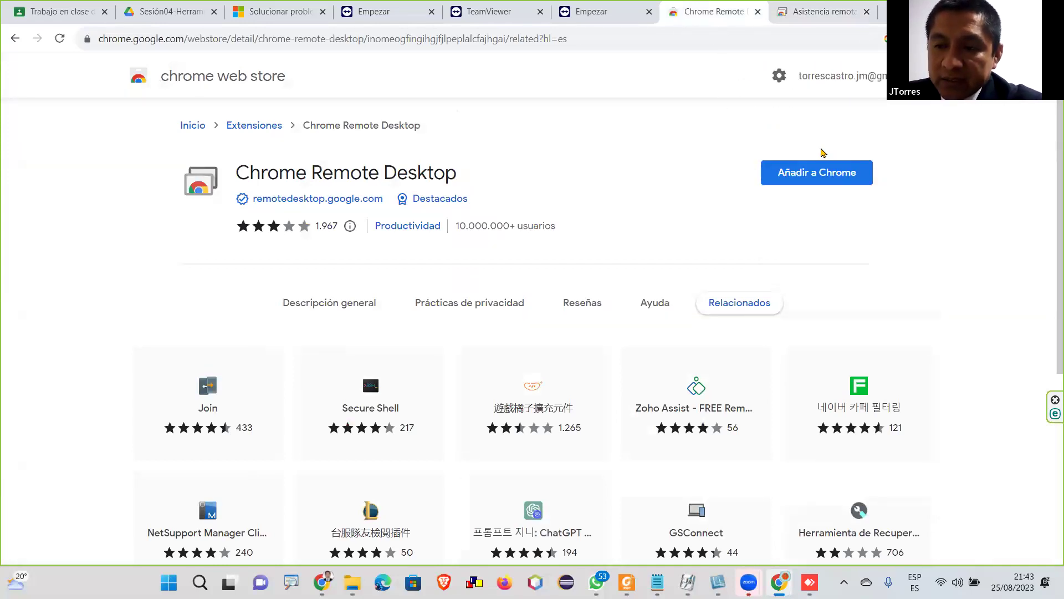
Step: Close the TeamViewer get-started tab and return to Classroom's coursework with the PDF preview closed
click(593, 12)
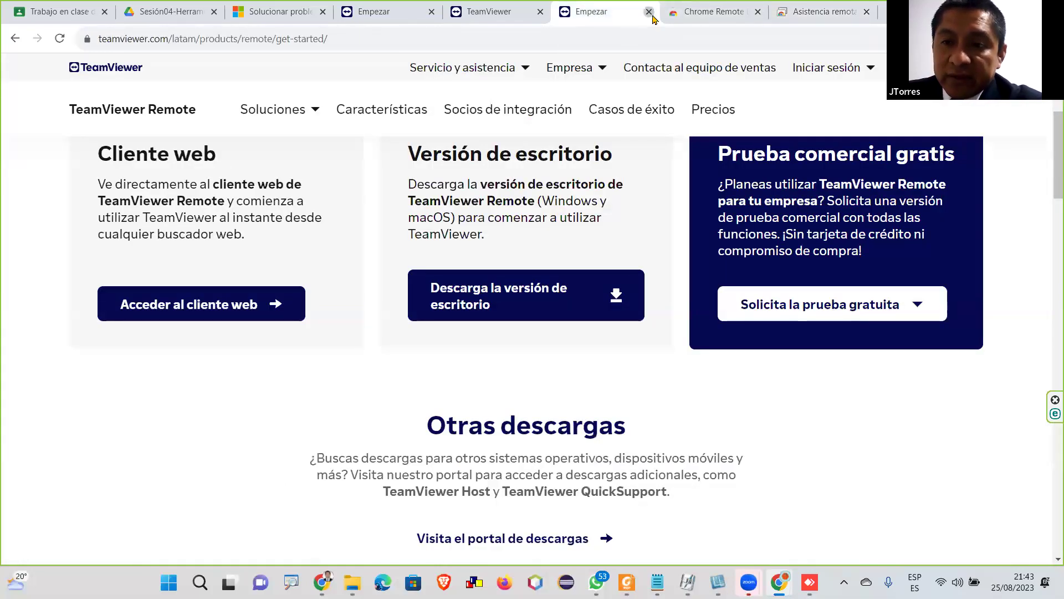
click(648, 11)
click(673, 18)
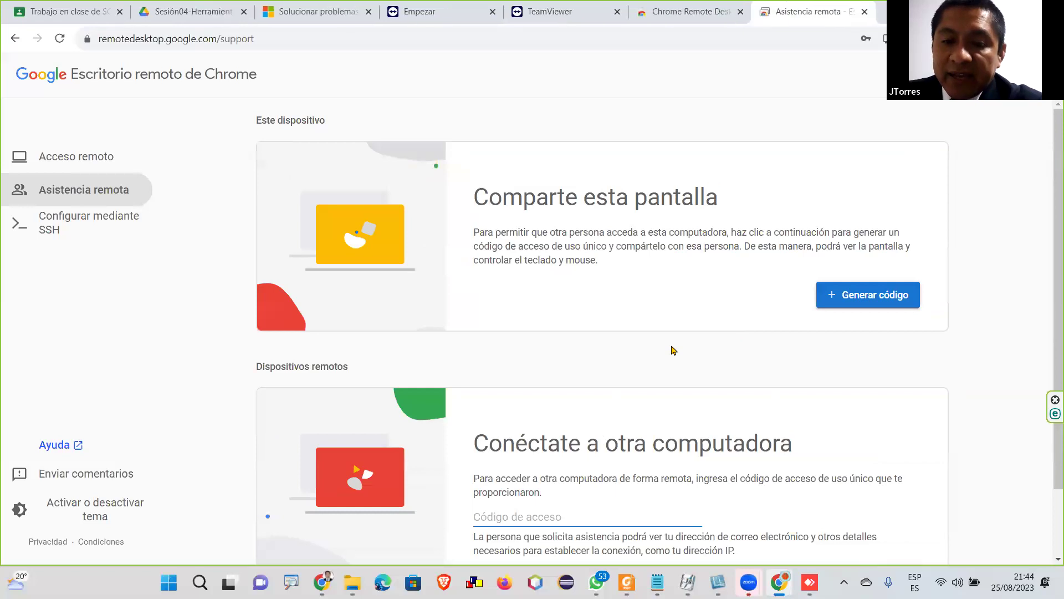
click(66, 12)
click(25, 82)
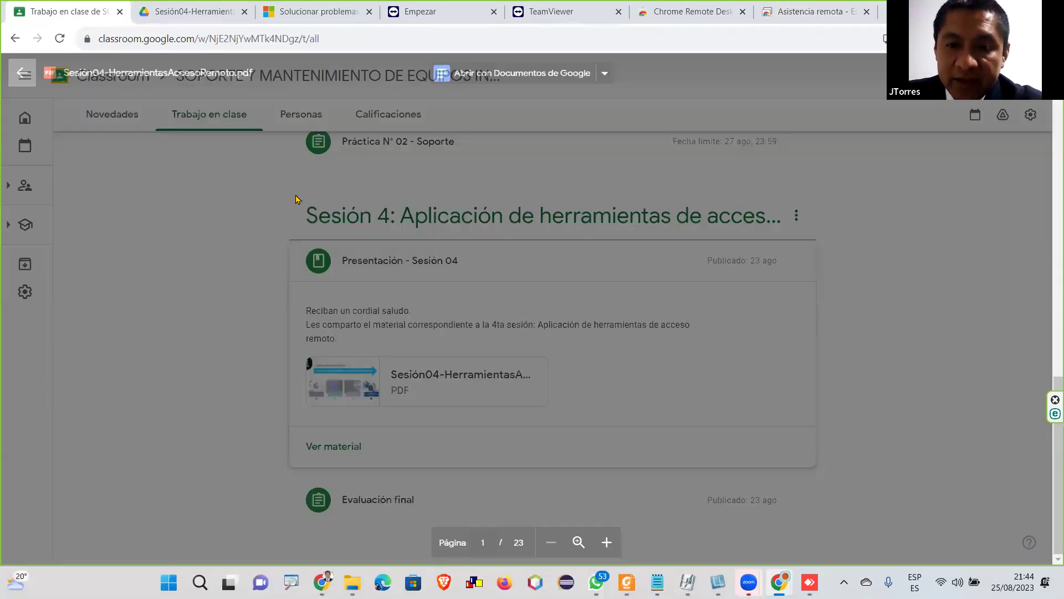
scroll(475, 329, up, 4)
scroll(475, 329, down, 4)
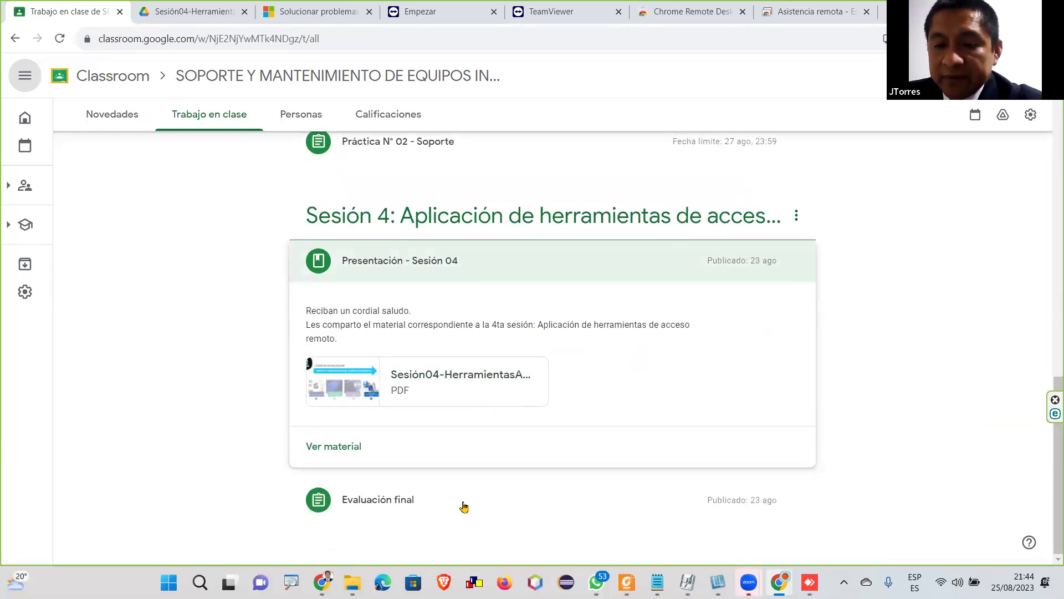
Step: Bring the Foxit PDF Reader slides window forward at page 22 of 23
mouse_move(810, 582)
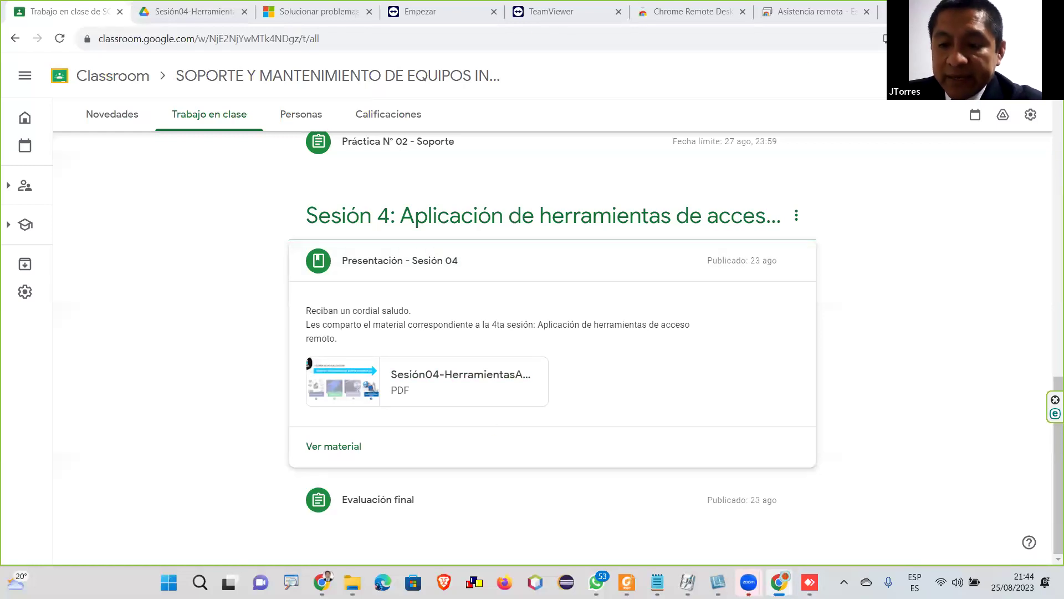
click(628, 581)
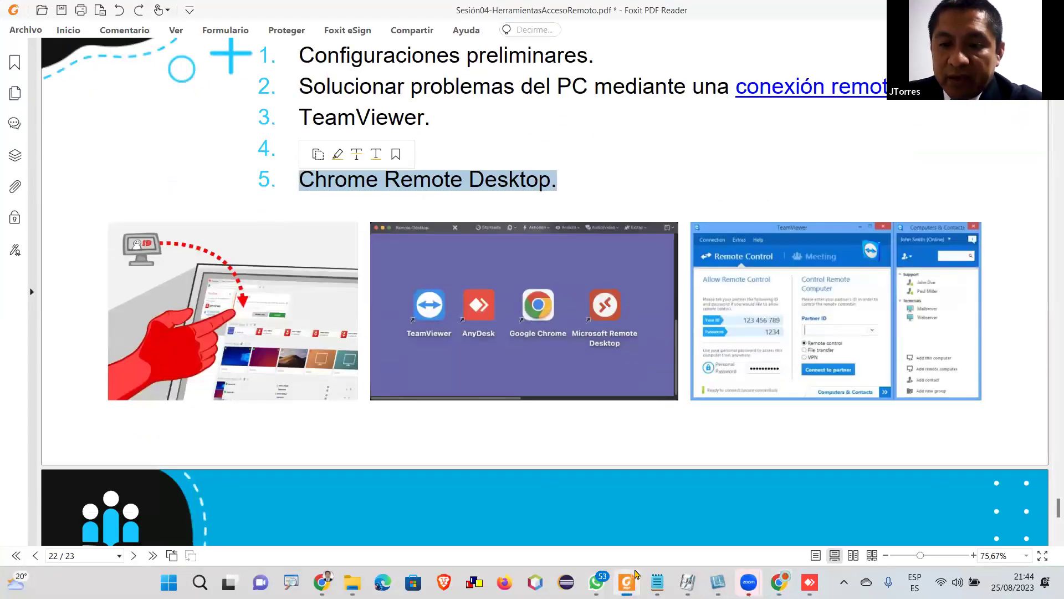
Step: Highlight 'Práctica' in the title, 'Configuraciones preliminares', and the second practice item
scroll(547, 222, up, 1)
click(548, 195)
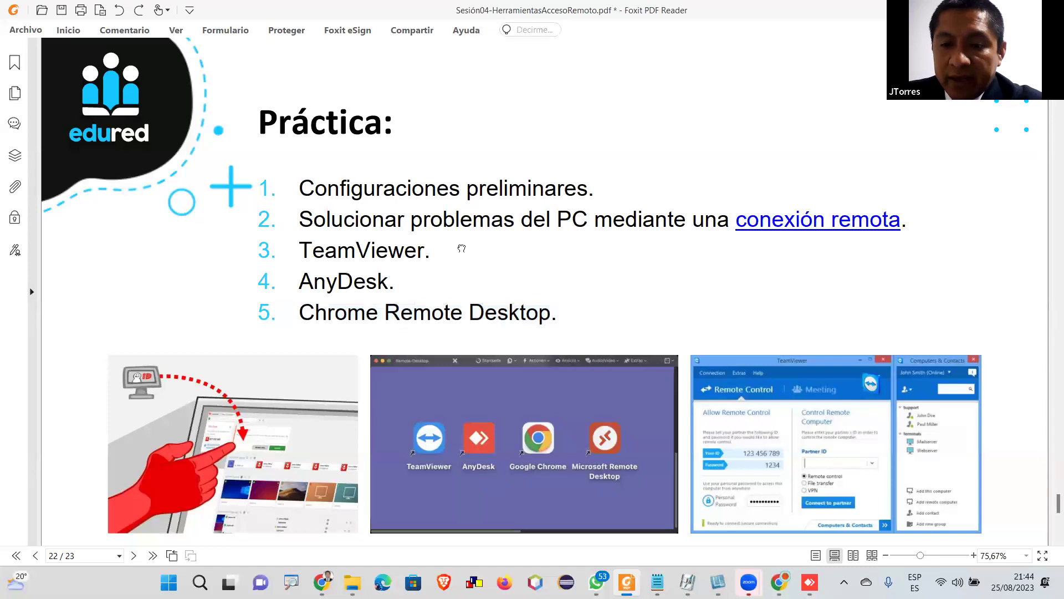
drag(266, 115, 367, 117)
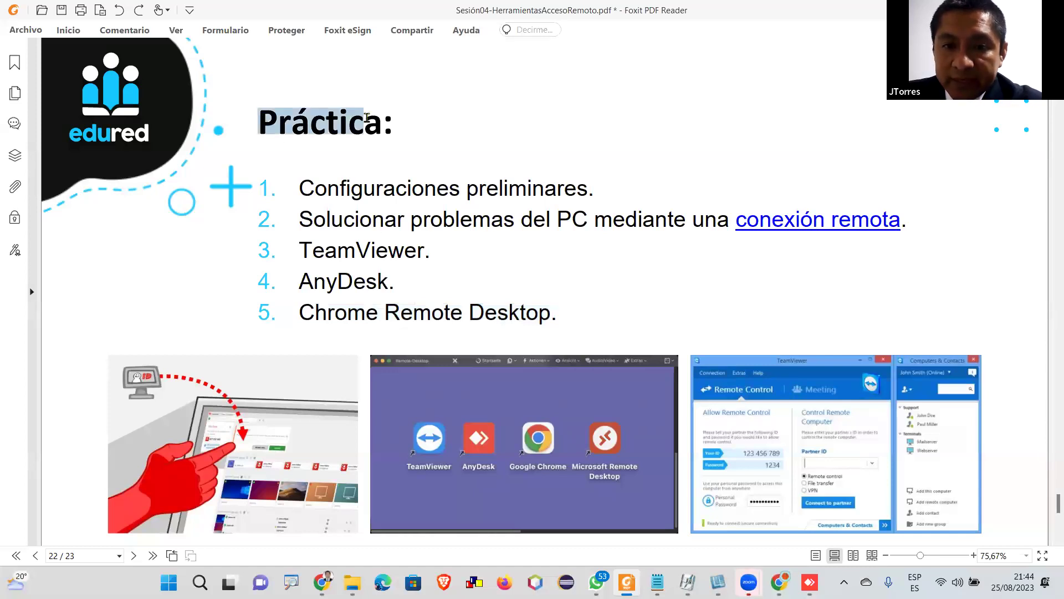
drag(299, 191, 589, 191)
drag(301, 218, 667, 217)
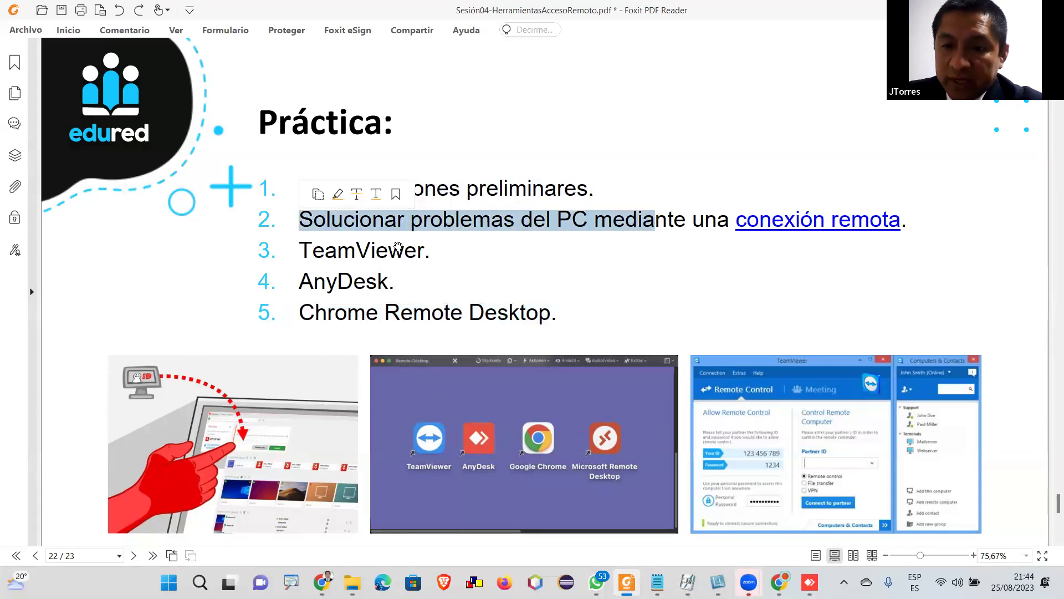
click(361, 332)
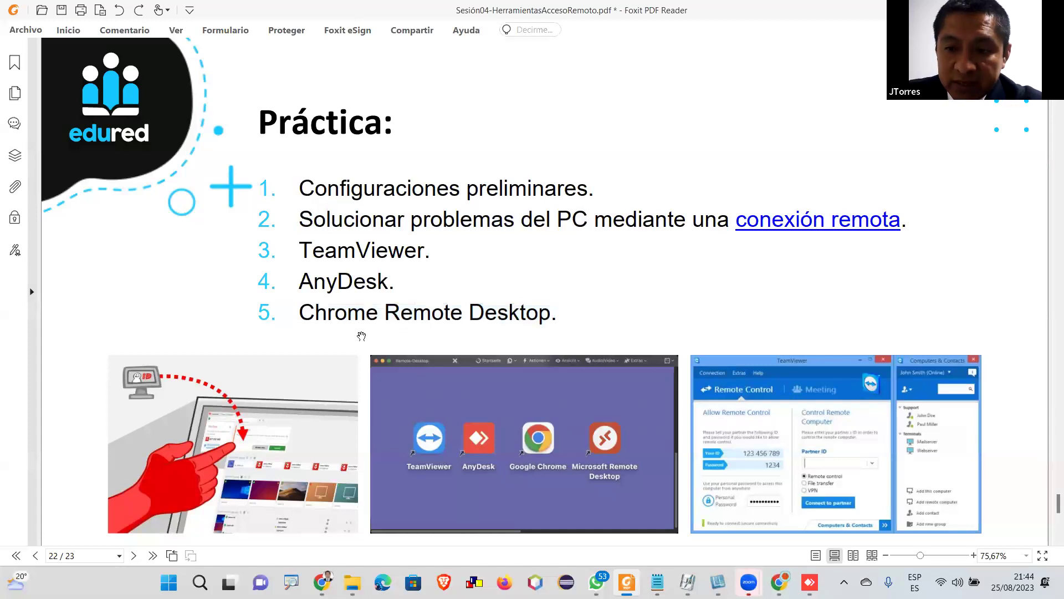
Step: Scroll to the closing thank-you slide on page 23, then switch back to Chrome's Trabajo en clase window
scroll(362, 335, down, 8)
scroll(361, 337, down, 4)
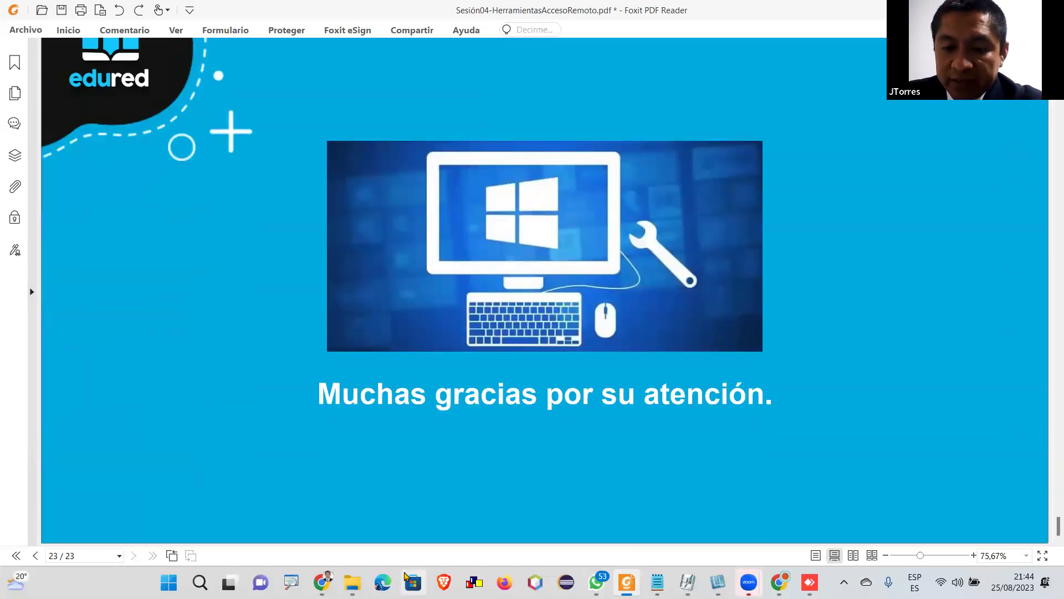
click(779, 582)
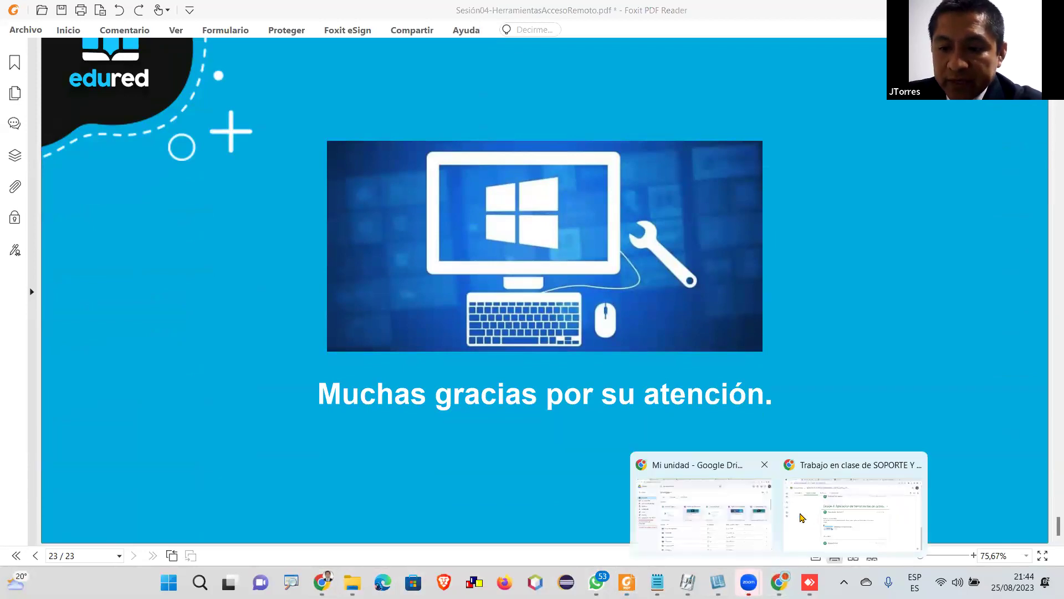
click(829, 521)
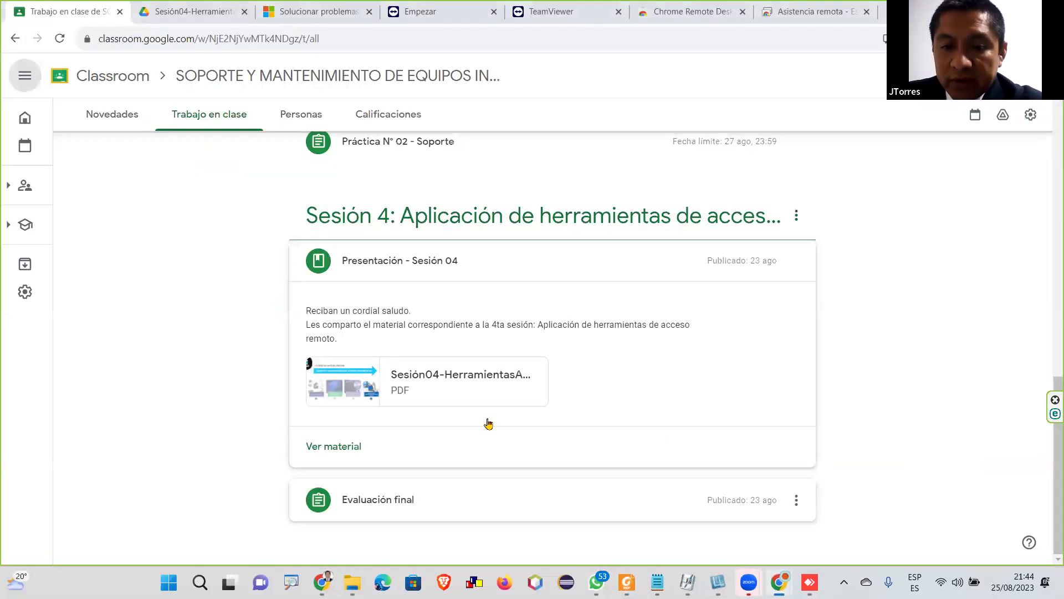
Step: Open the Evaluación final form and resume accepting responses
click(368, 501)
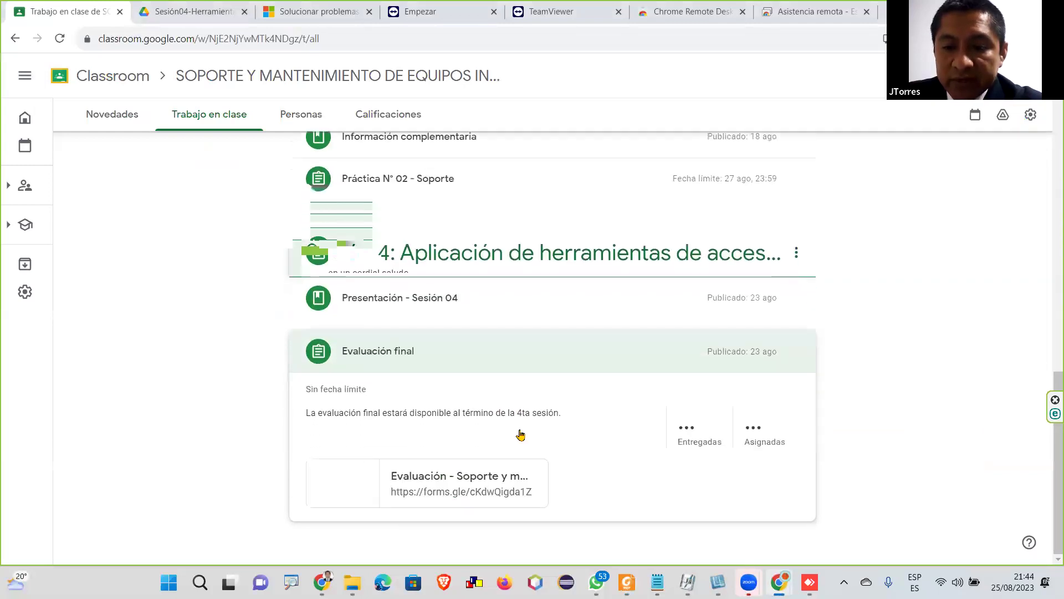
click(468, 435)
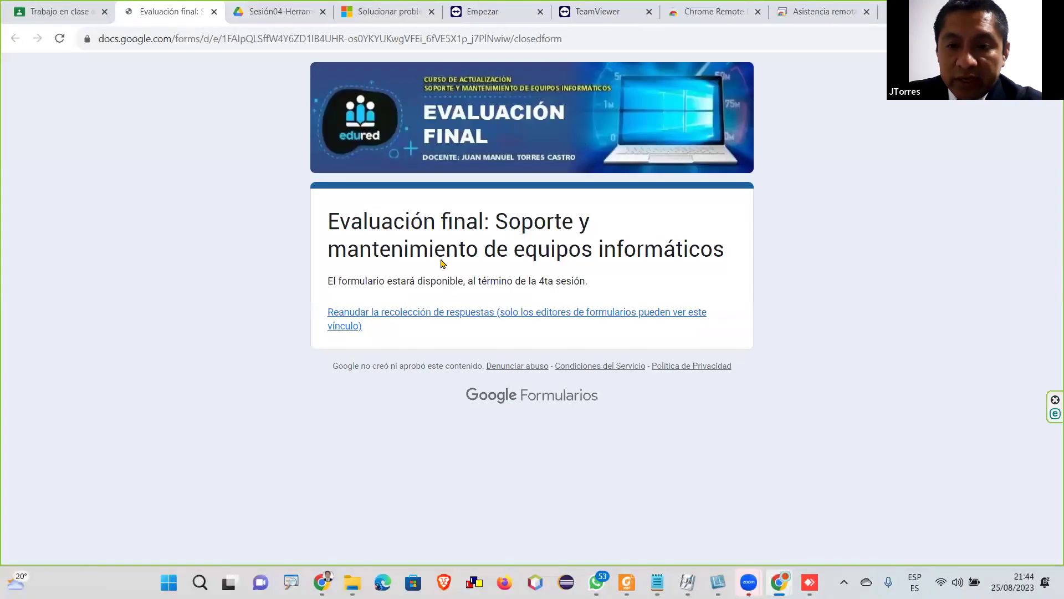
click(450, 317)
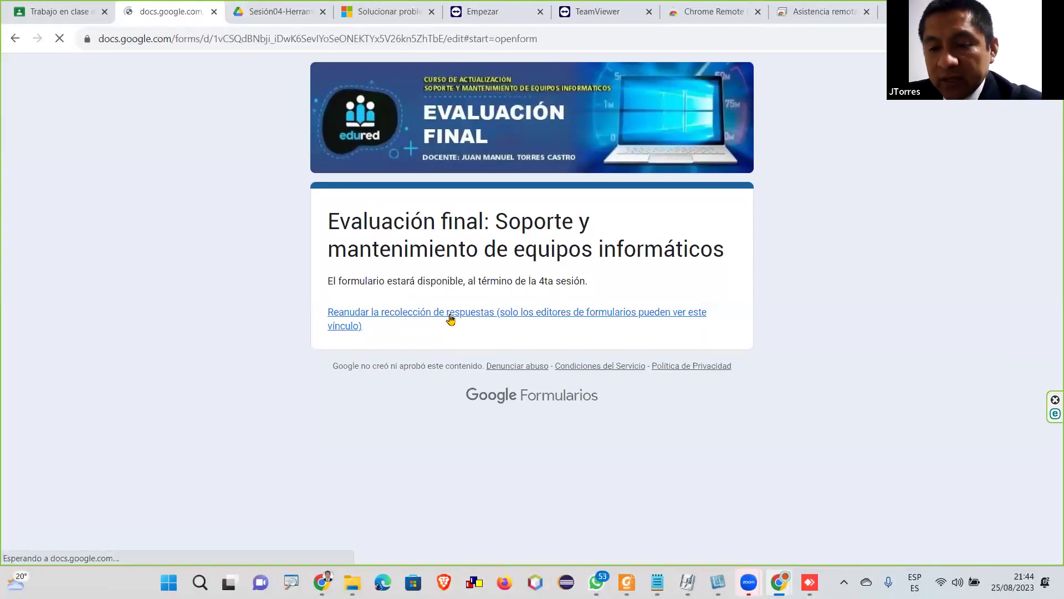
scroll(513, 308, down, 1)
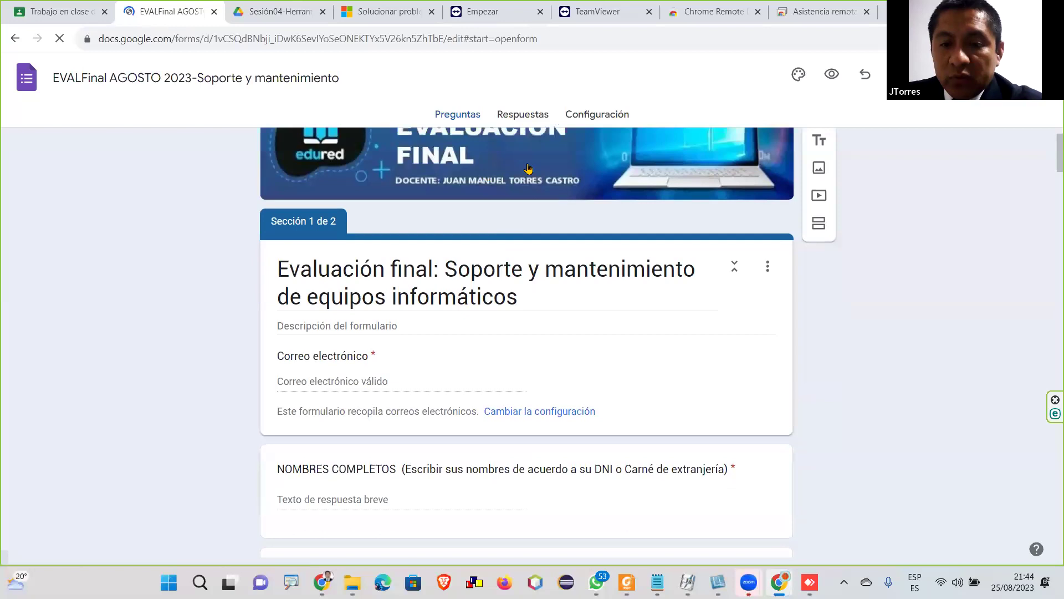
click(521, 115)
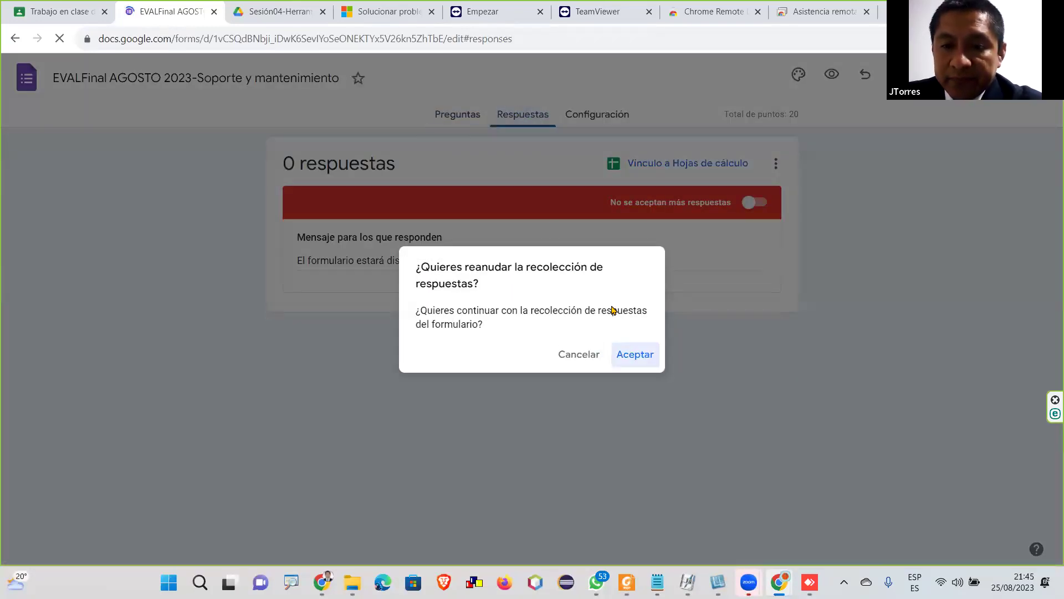
click(632, 355)
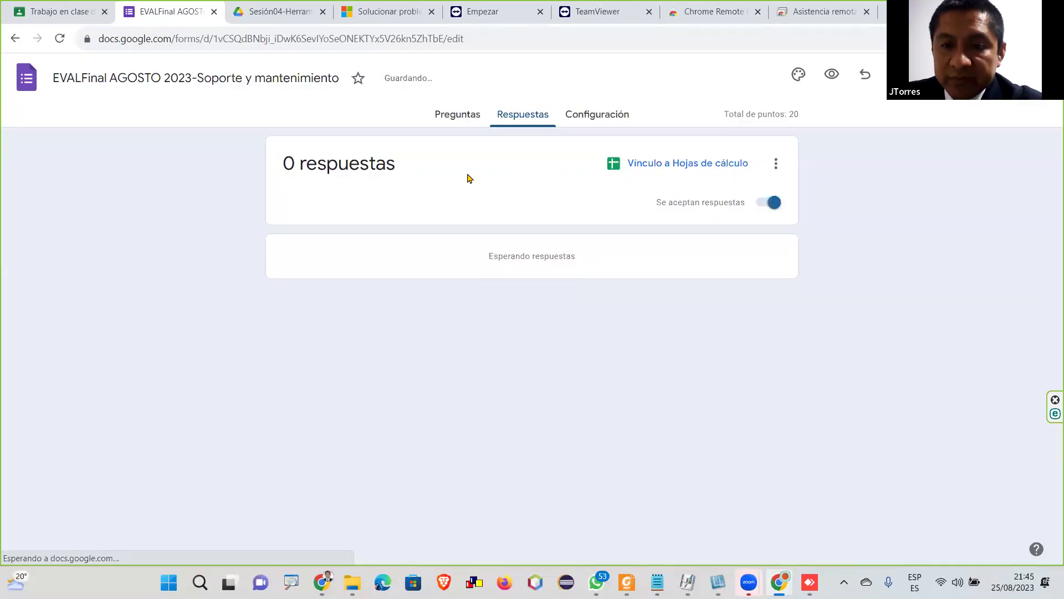
Step: Copy the form's shortened share link, then go back to the Classroom tab
click(464, 121)
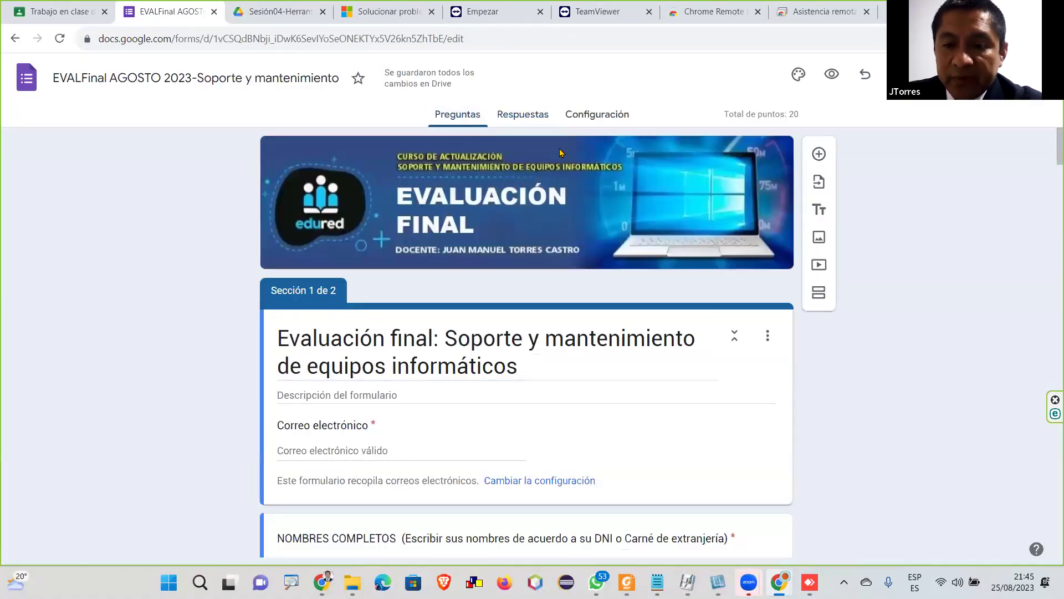
click(943, 75)
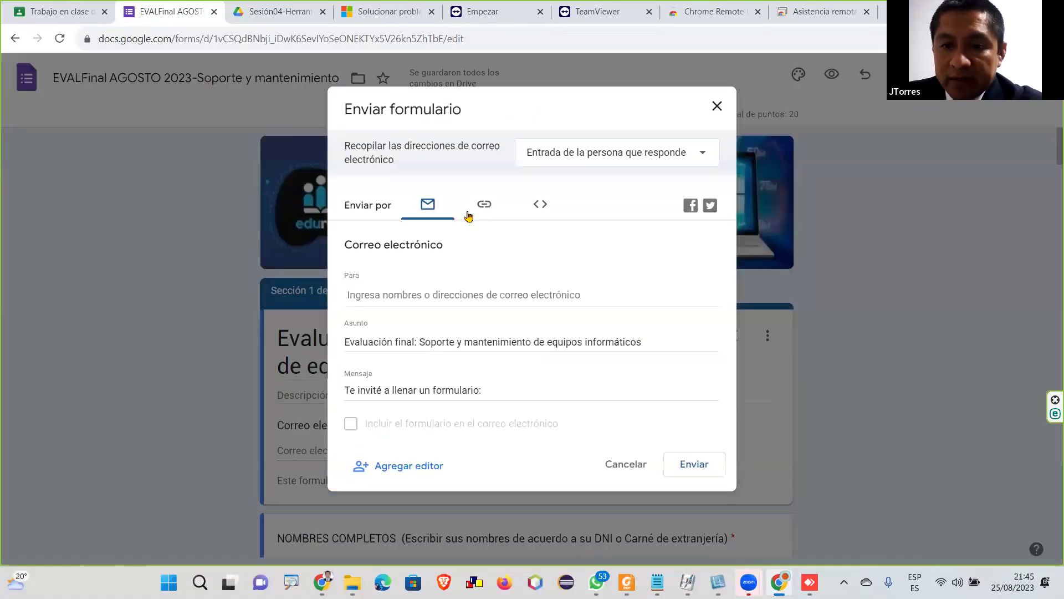
click(482, 205)
click(381, 298)
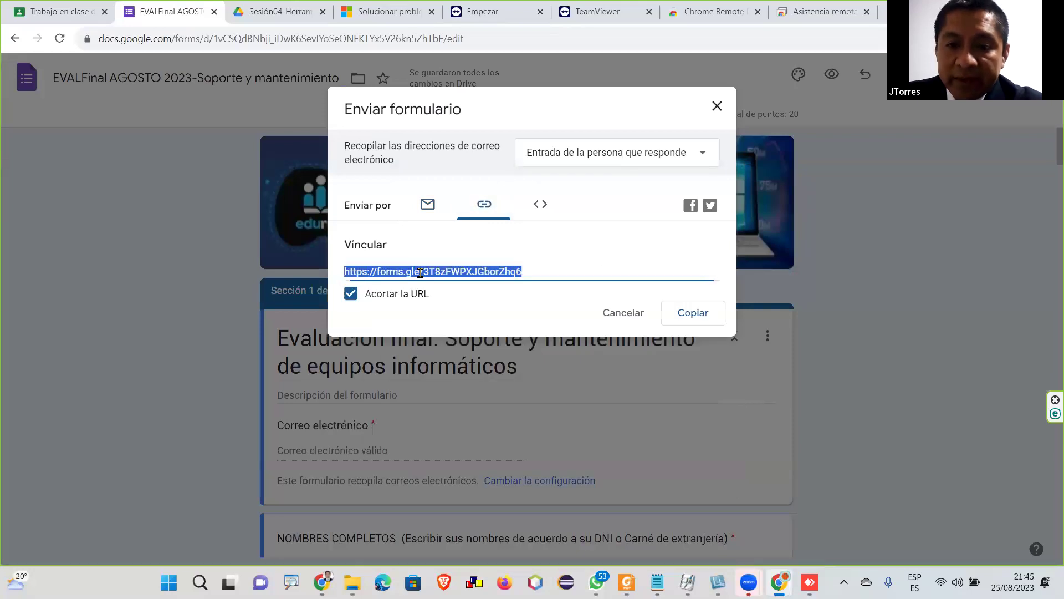
right_click(421, 273)
click(693, 316)
click(693, 316)
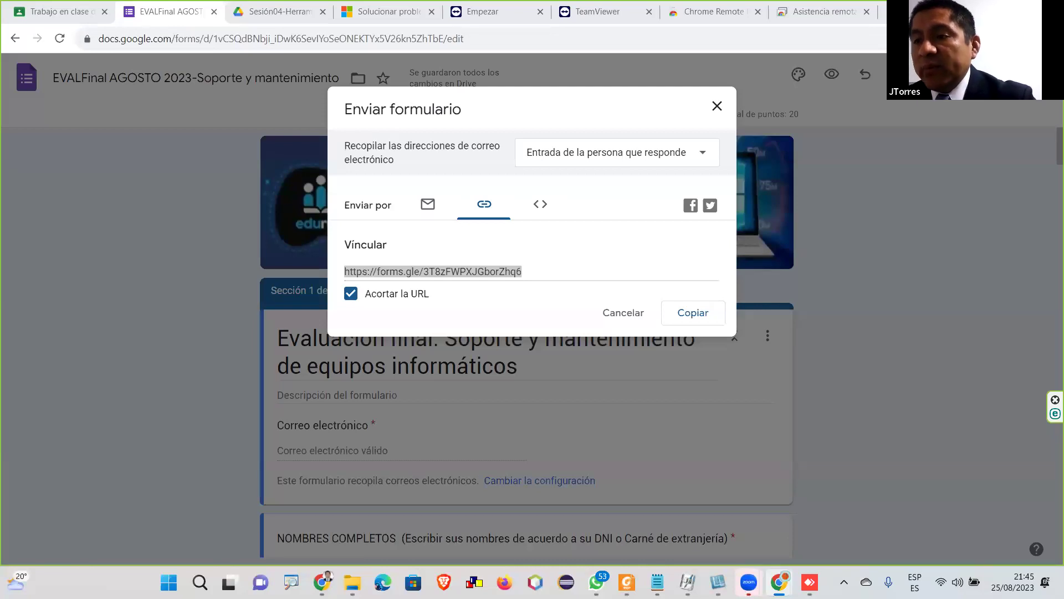
click(717, 106)
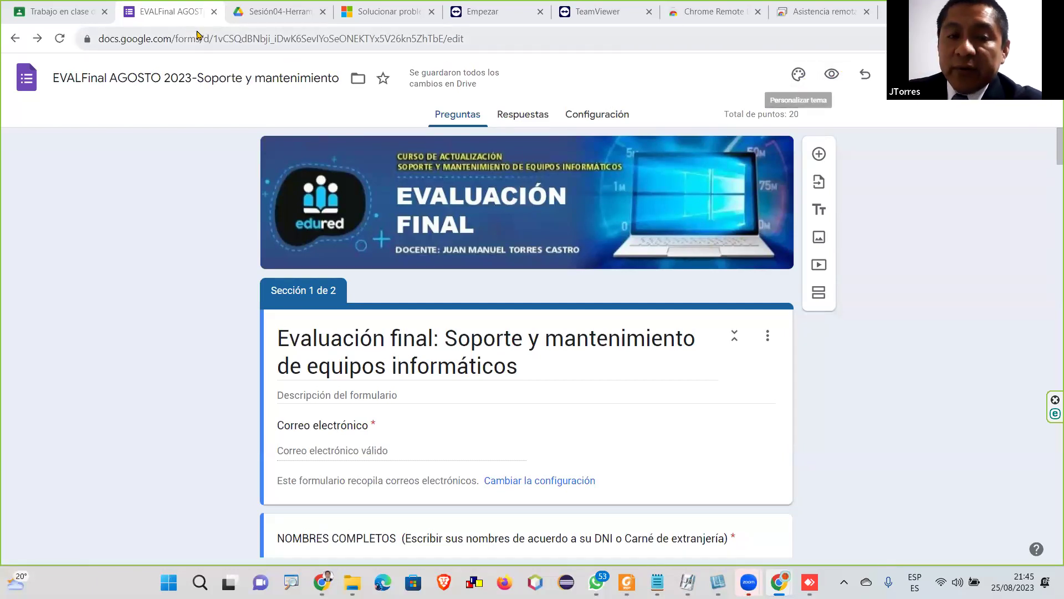
click(73, 10)
Step: Expand Práctica N° 02 - Soporte and open its Simulacro de evaluación form's responses
scroll(499, 388, up, 5)
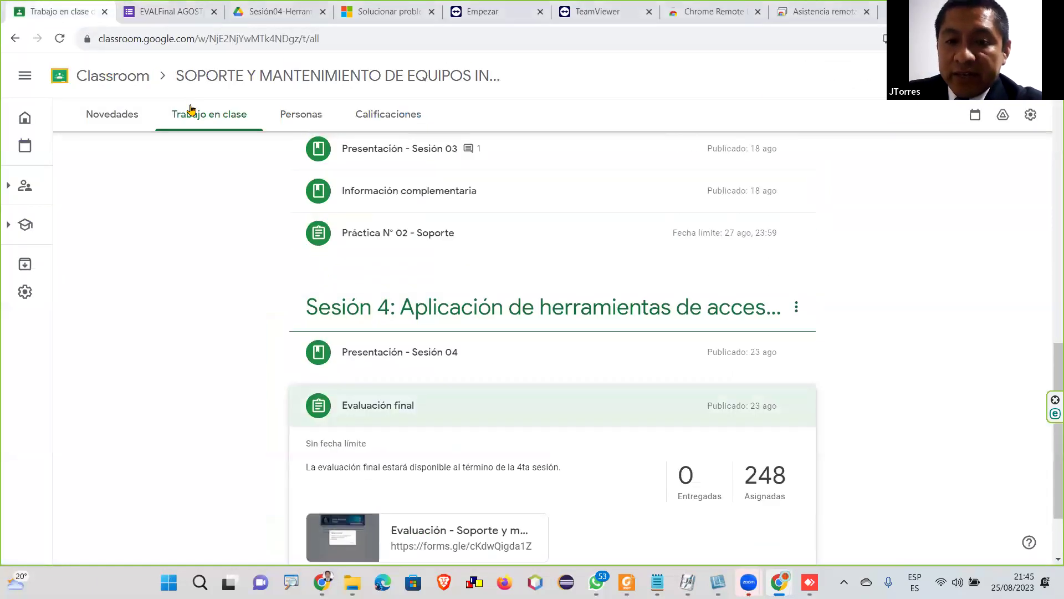
click(452, 409)
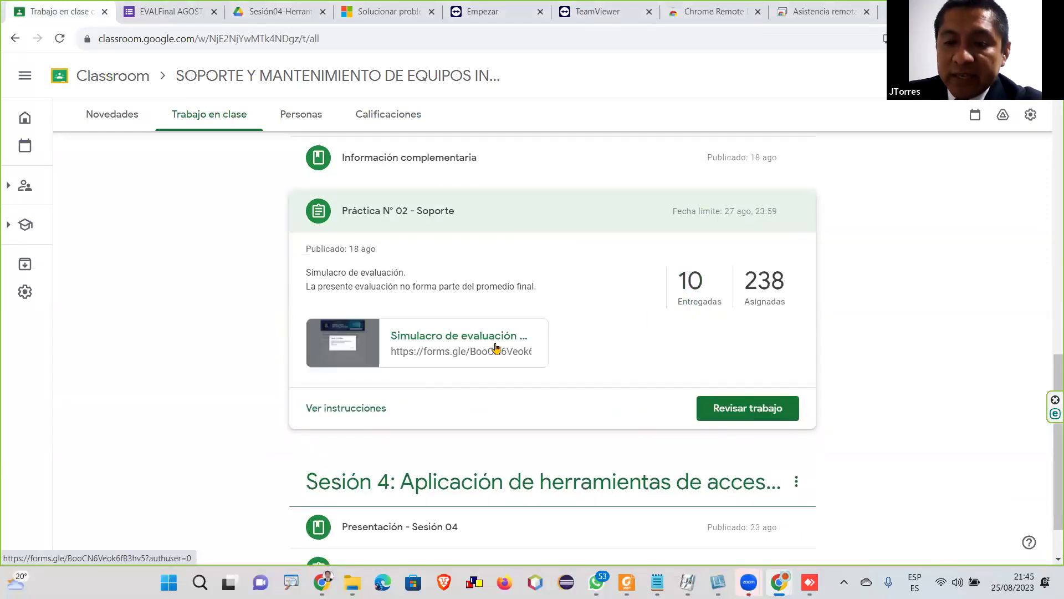
click(497, 347)
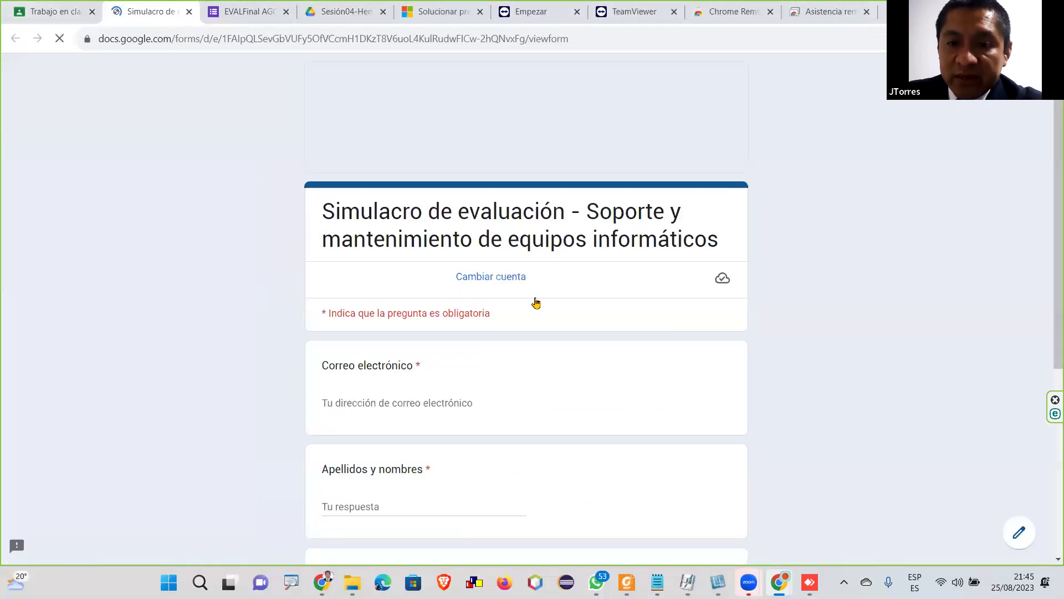
scroll(491, 325, down, 3)
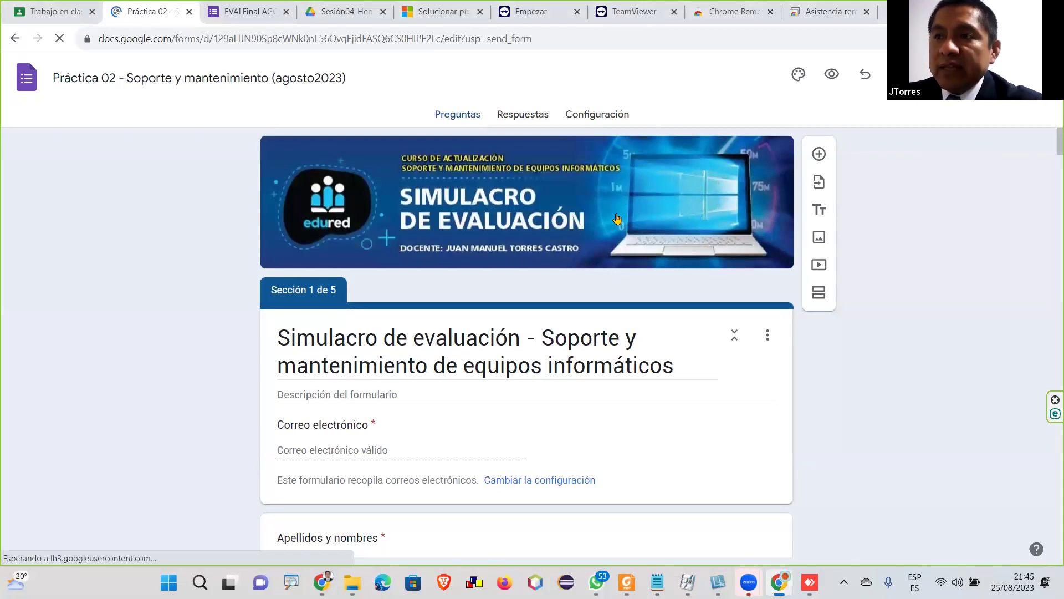
click(499, 119)
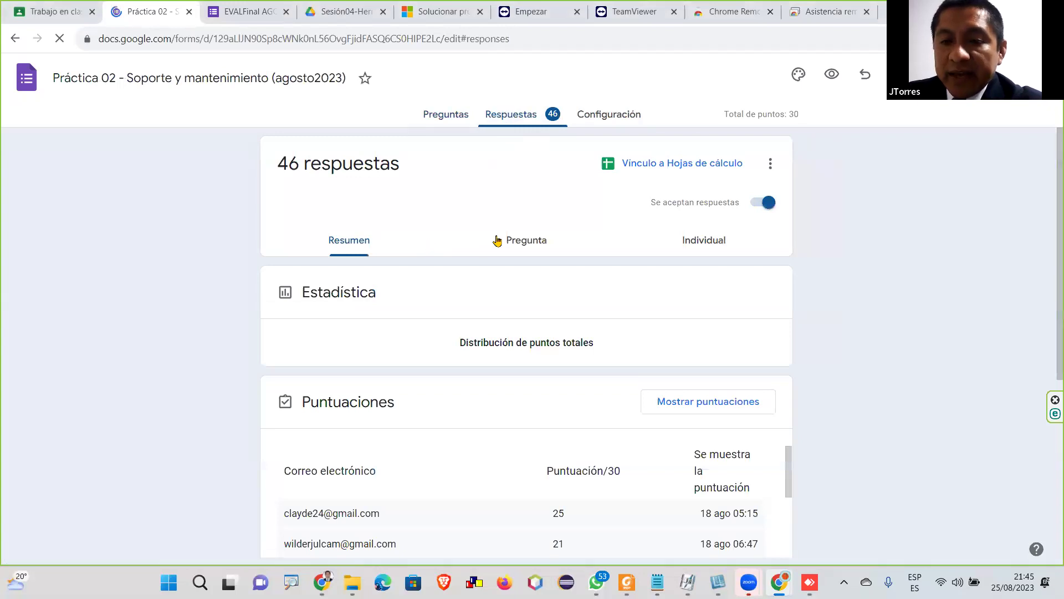
Step: Review the 46-response summary, marking the 20–30 score cluster, then return to Classroom
click(527, 247)
click(389, 244)
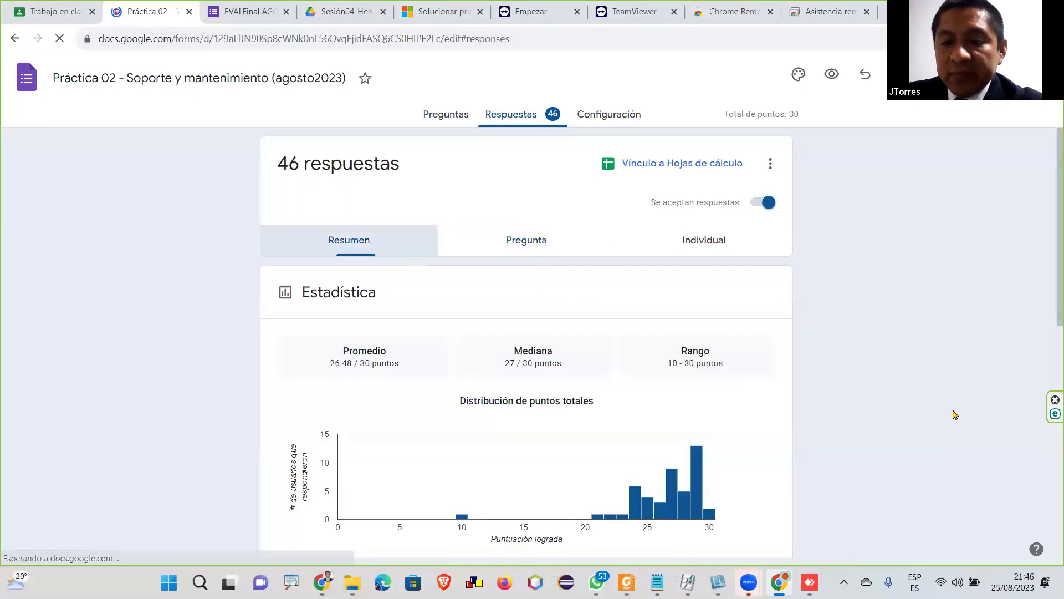
scroll(931, 394, down, 4)
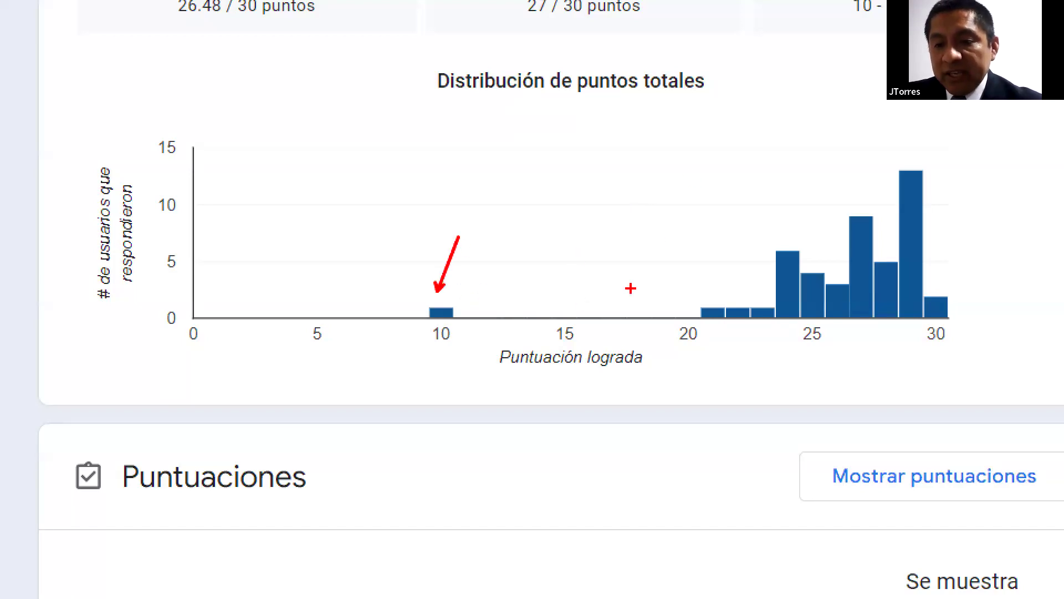
drag(686, 118, 950, 362)
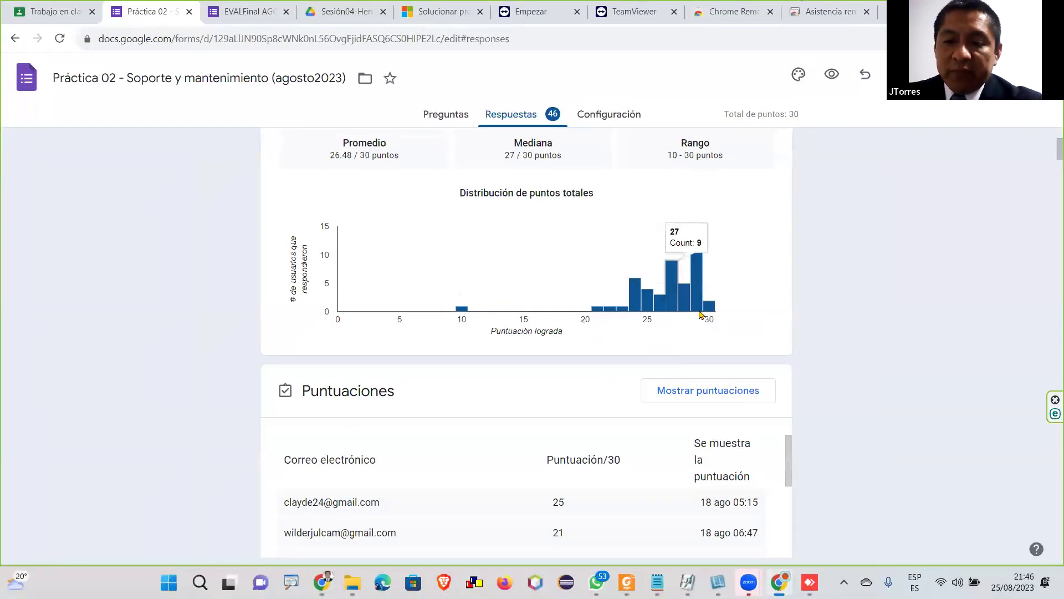
mouse_move(950, 323)
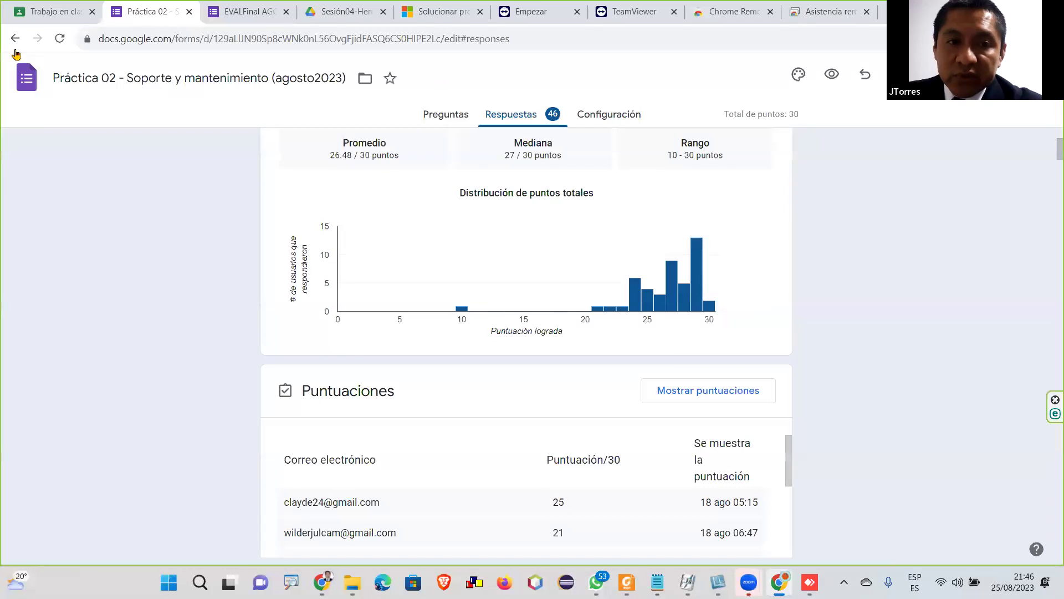
click(53, 12)
scroll(480, 326, up, 6)
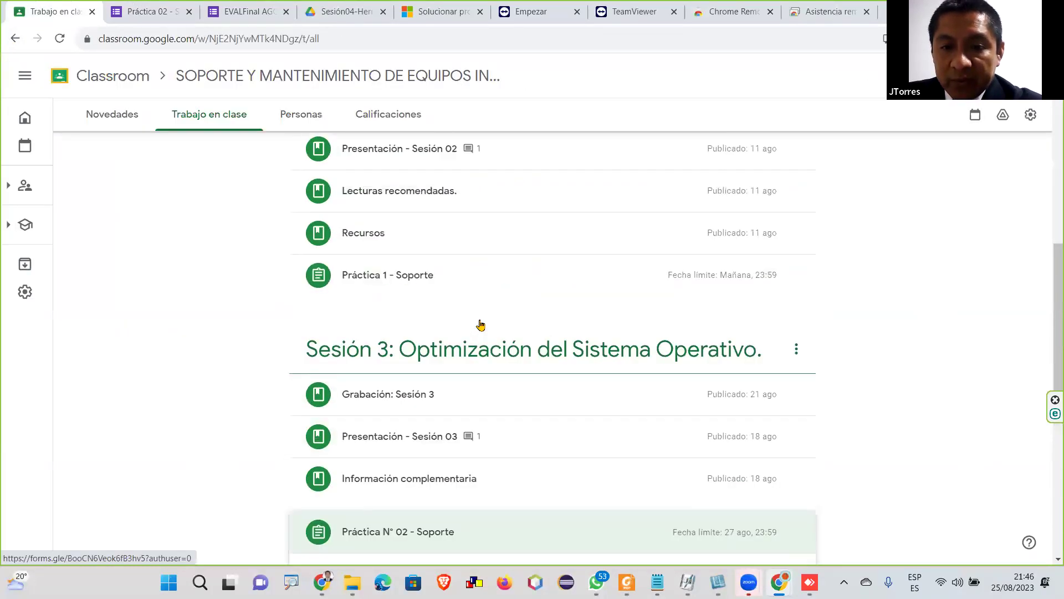
Step: Open Práctica 1 - Soporte's form responses, mark the 14–20 score bars, then return to Classroom
click(457, 303)
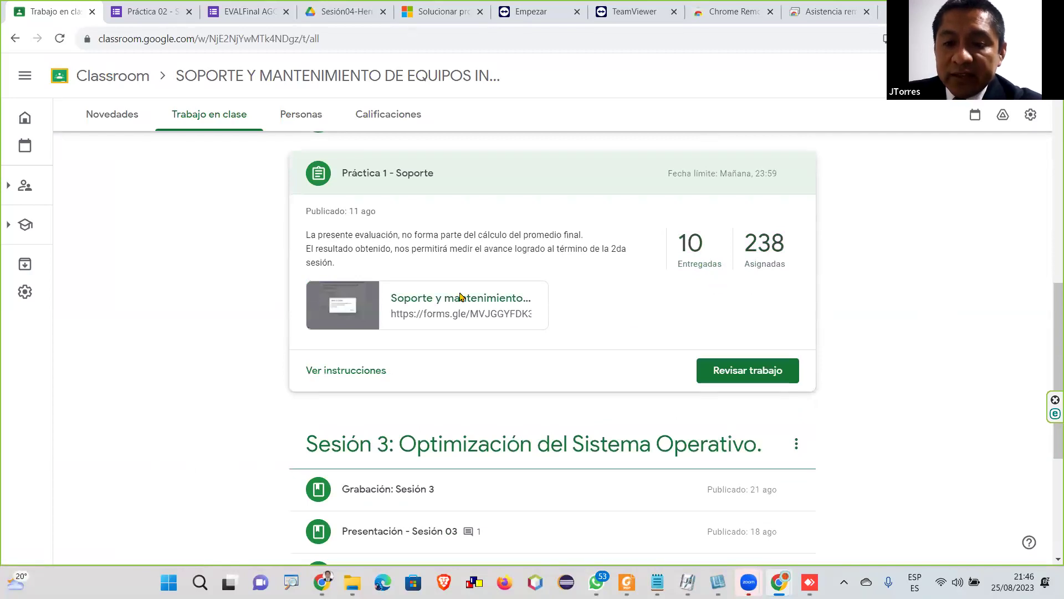
click(460, 297)
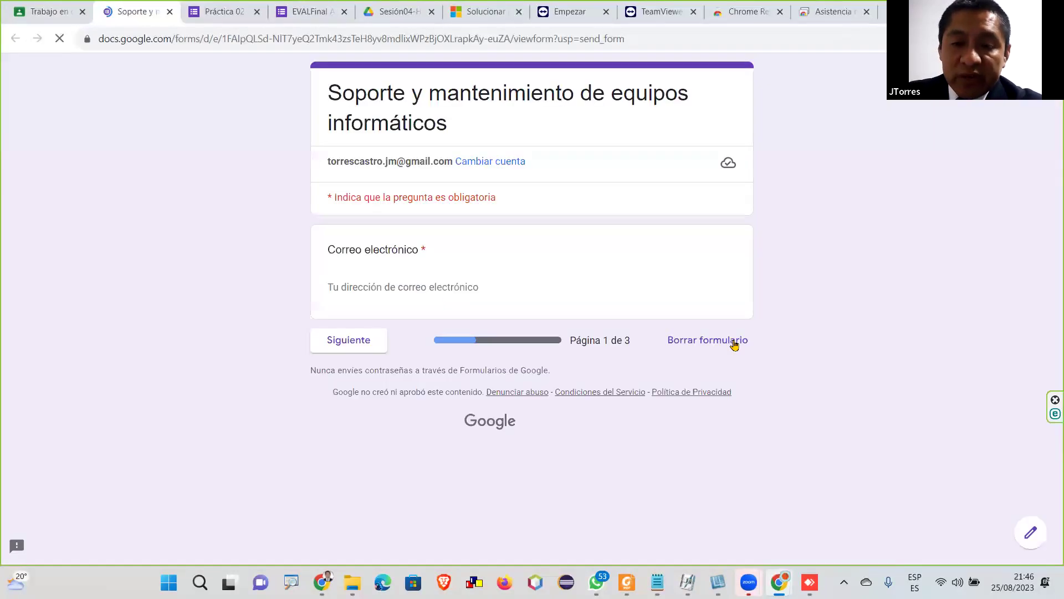
click(1026, 531)
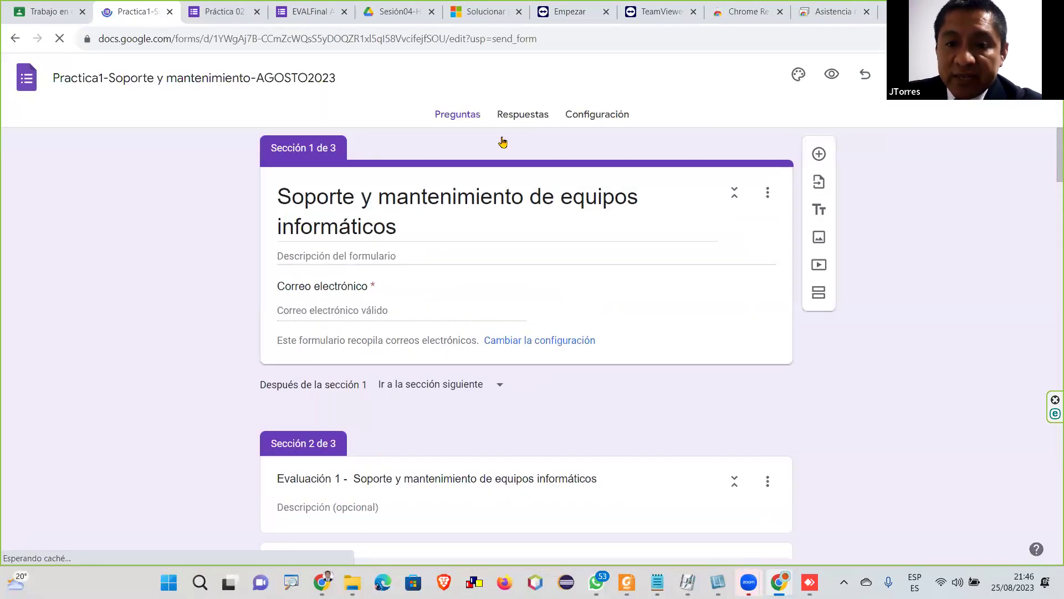
click(512, 115)
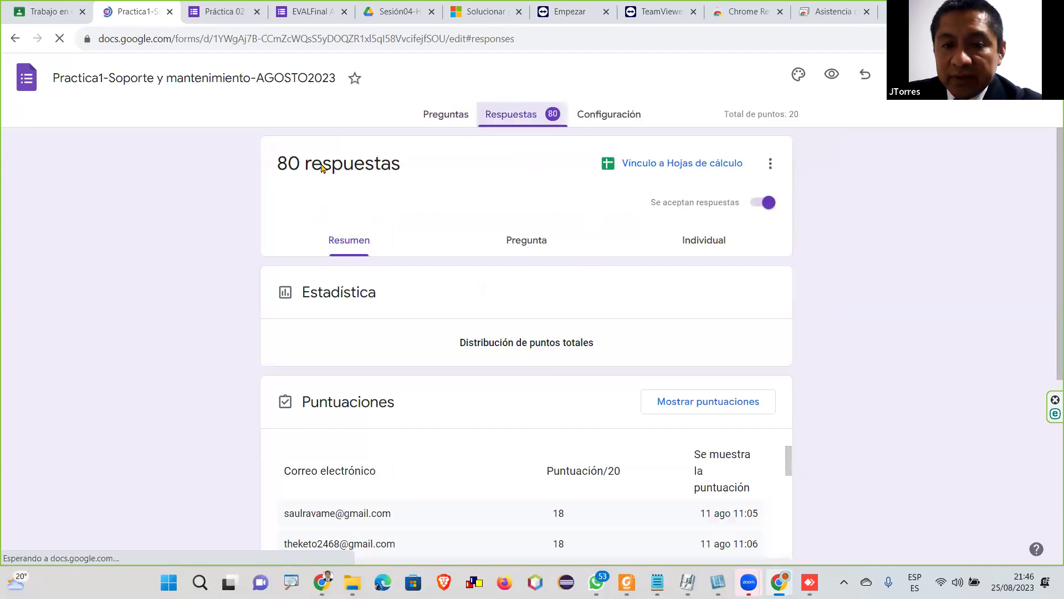
scroll(722, 410, down, 3)
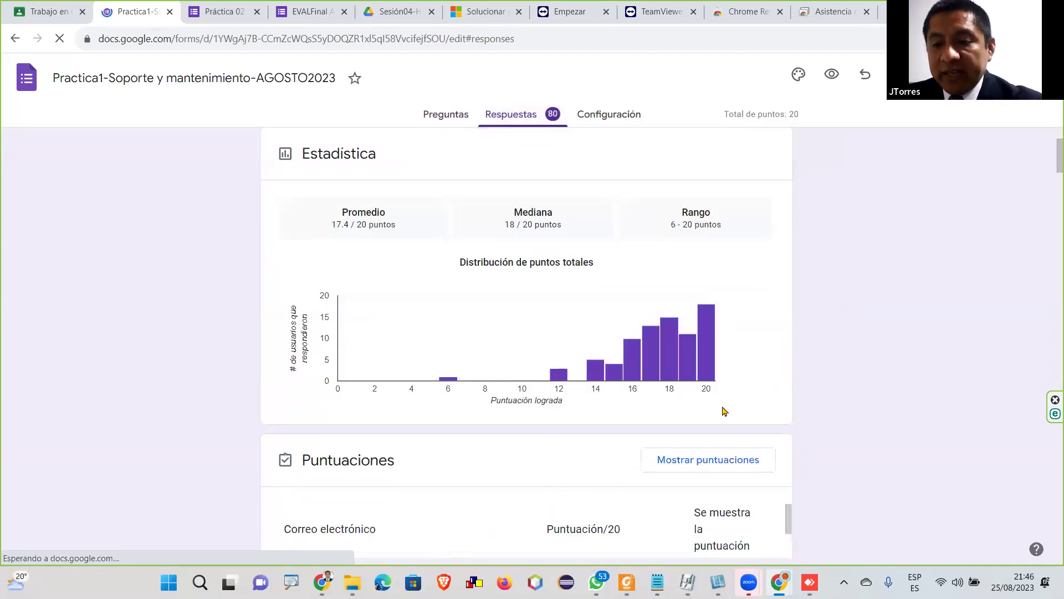
scroll(723, 410, down, 1)
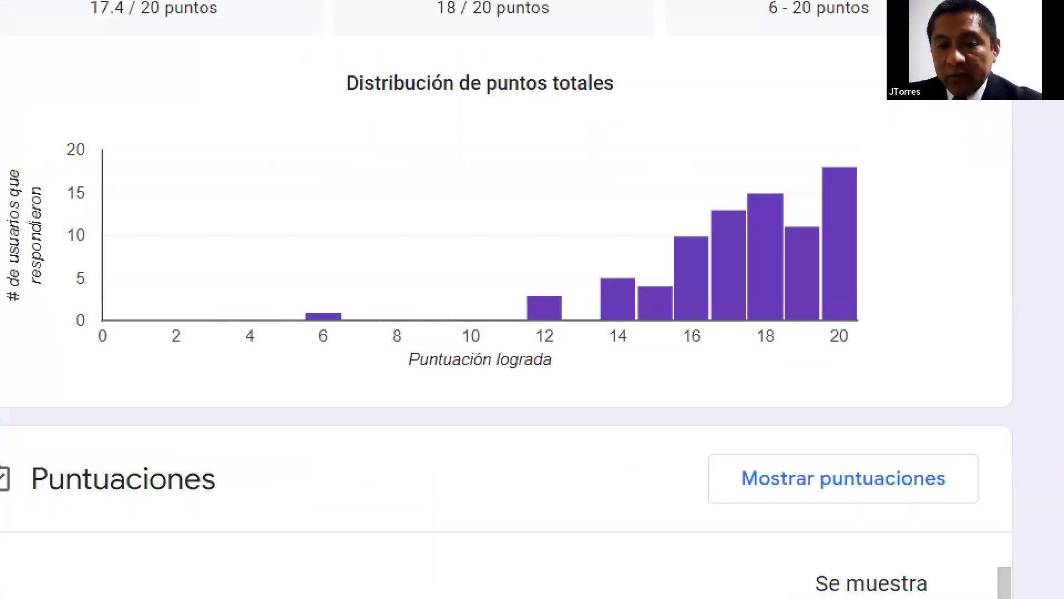
mouse_move(672, 165)
mouse_down()
mouse_move(876, 405)
mouse_move(950, 428)
mouse_up()
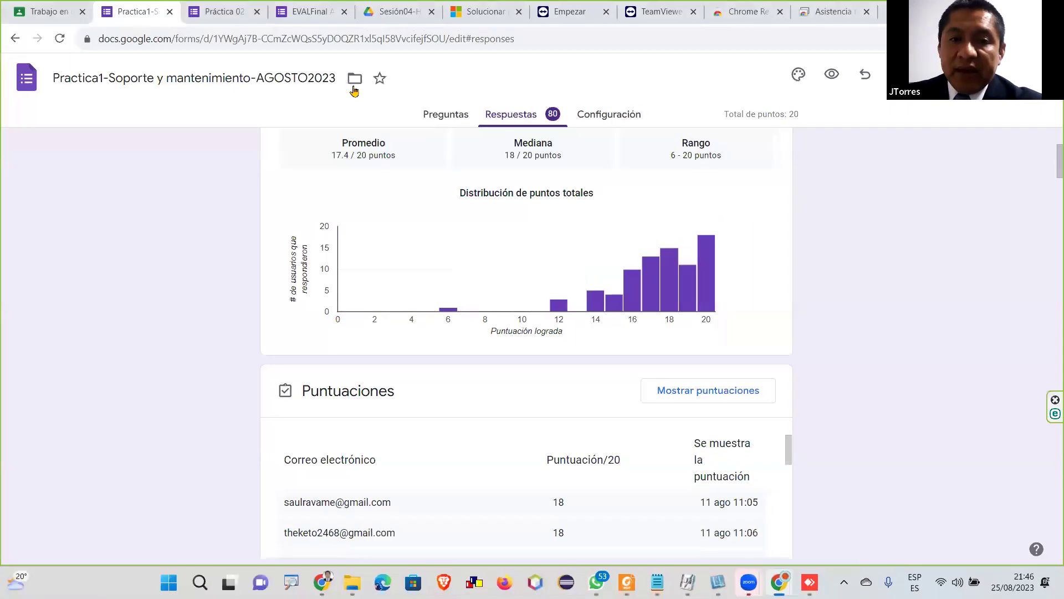
click(36, 12)
Step: Collapse the Práctica 1 - Soporte card and expand Evaluación final, showing 0 of 248 turned in
scroll(613, 321, up, 8)
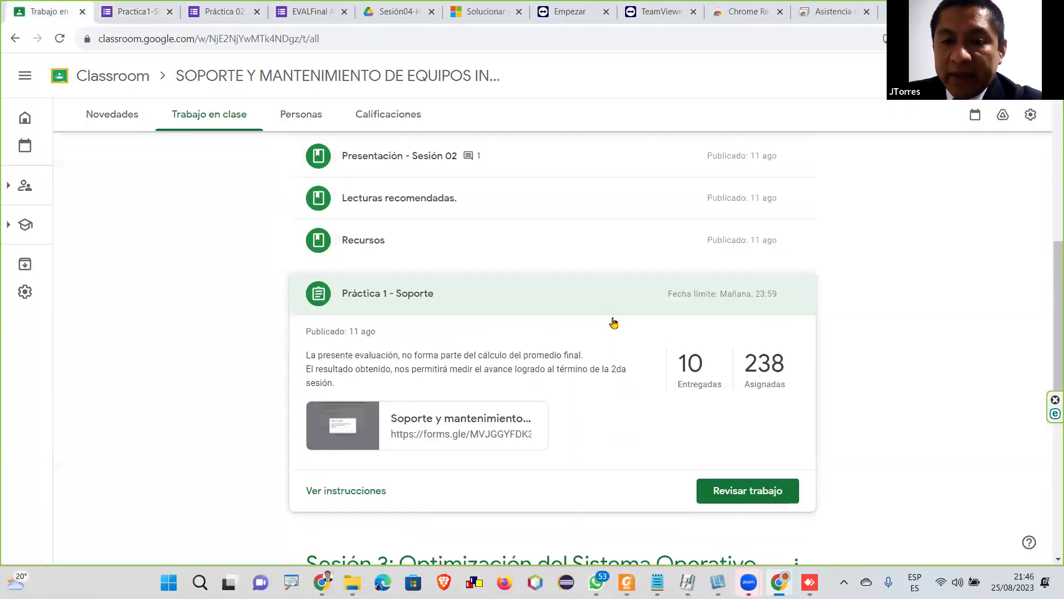
scroll(608, 314, up, 4)
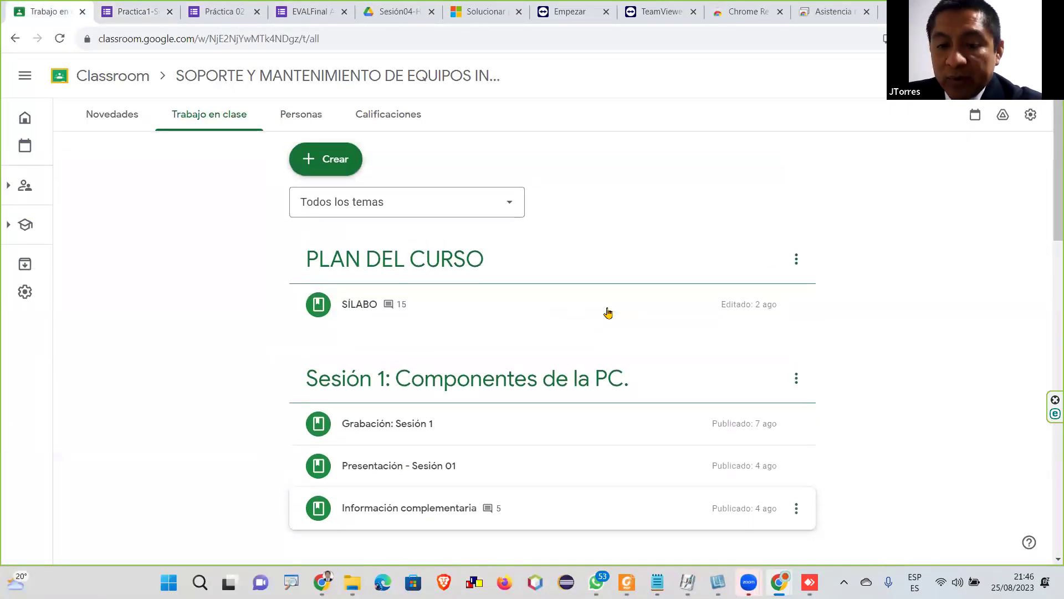
scroll(608, 313, down, 10)
scroll(542, 337, up, 1)
click(452, 394)
scroll(453, 394, down, 5)
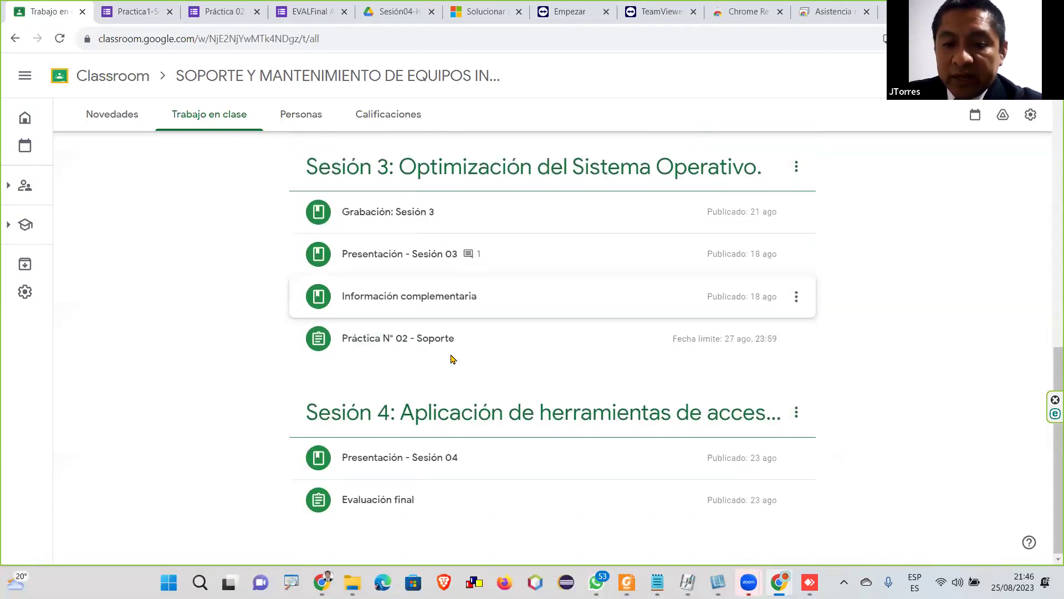
click(401, 502)
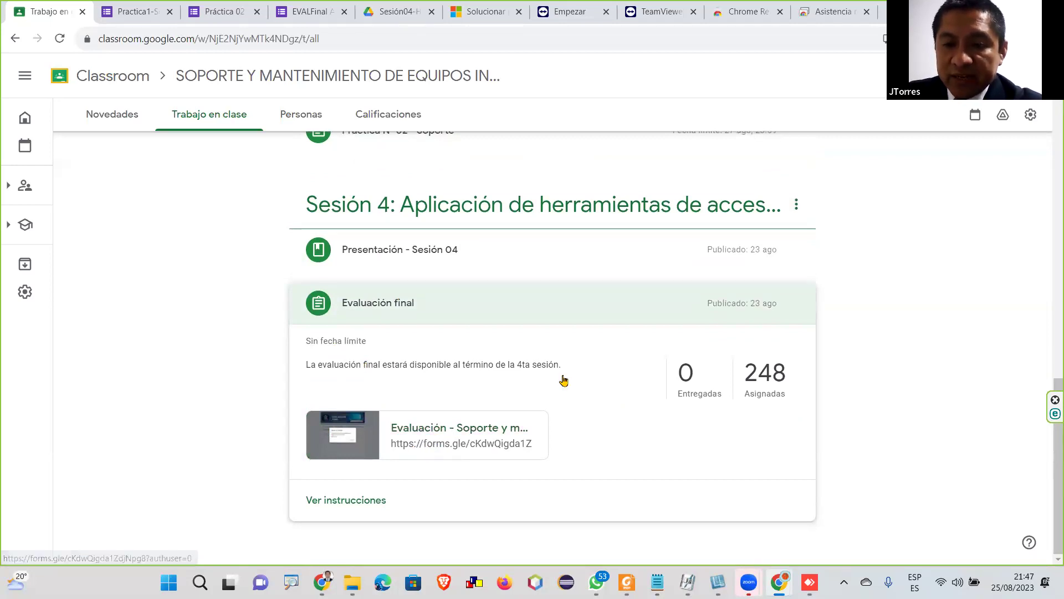
scroll(566, 352, up, 1)
scroll(499, 395, down, 1)
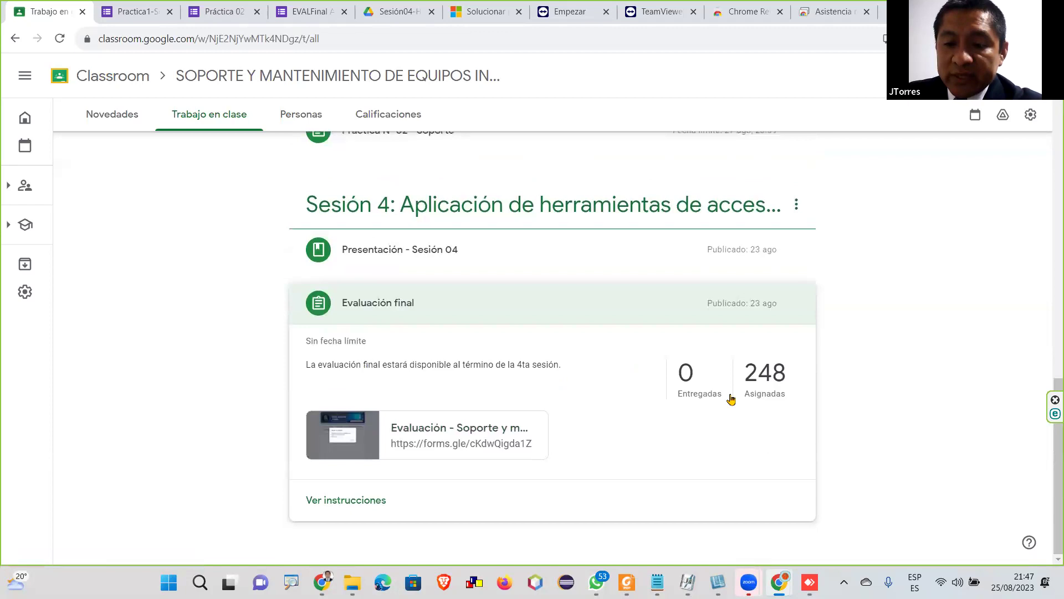